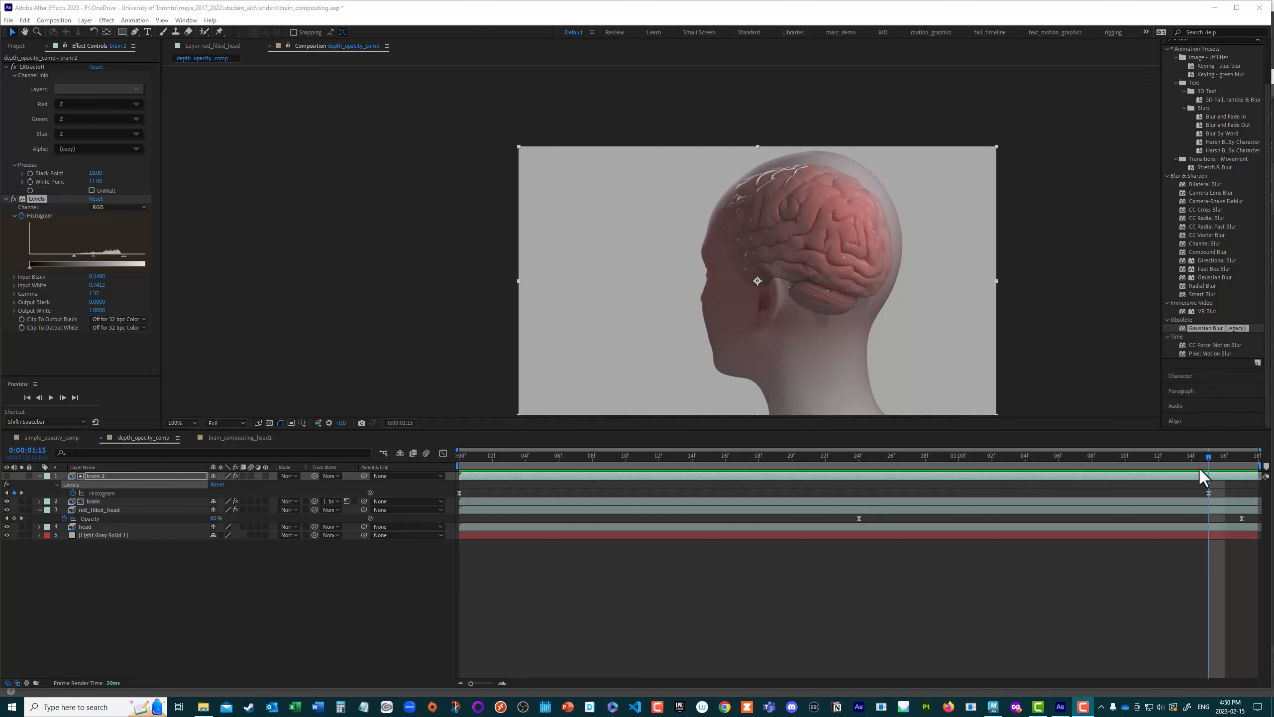
Step: Scrub through the depth_opacity_comp animation to examine how the brain is revealed inside the head
{"action": "left_click_drag", "start_coordinate": [1210, 457], "coordinate": [446, 508]}
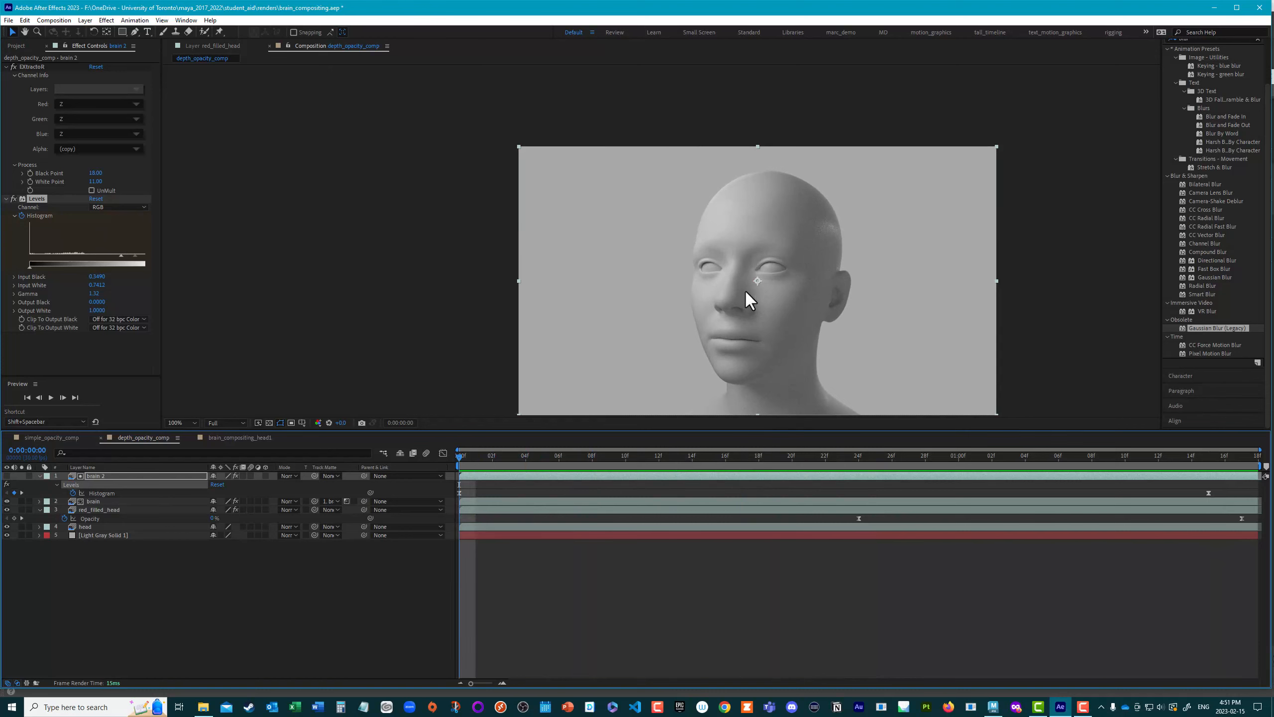
{"action": "left_click_drag", "start_coordinate": [470, 457], "coordinate": [1160, 542]}
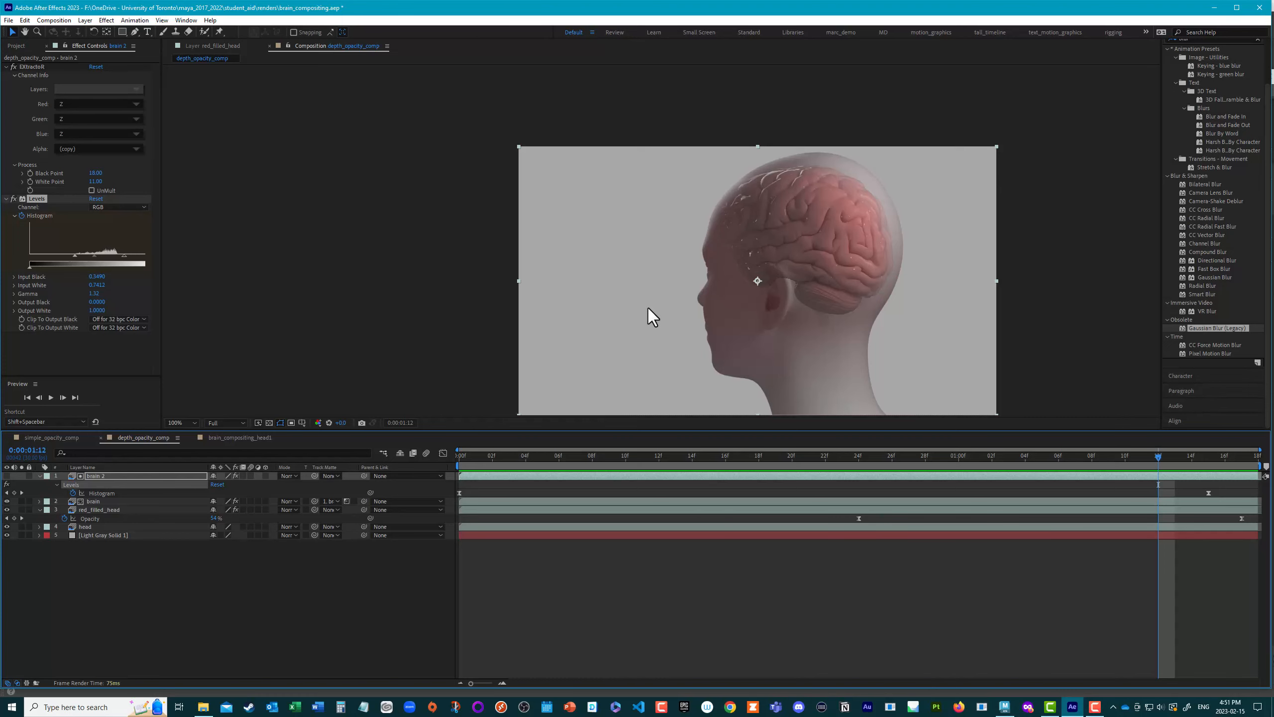
{"action": "left_click_drag", "start_coordinate": [651, 297], "coordinate": [578, 266]}
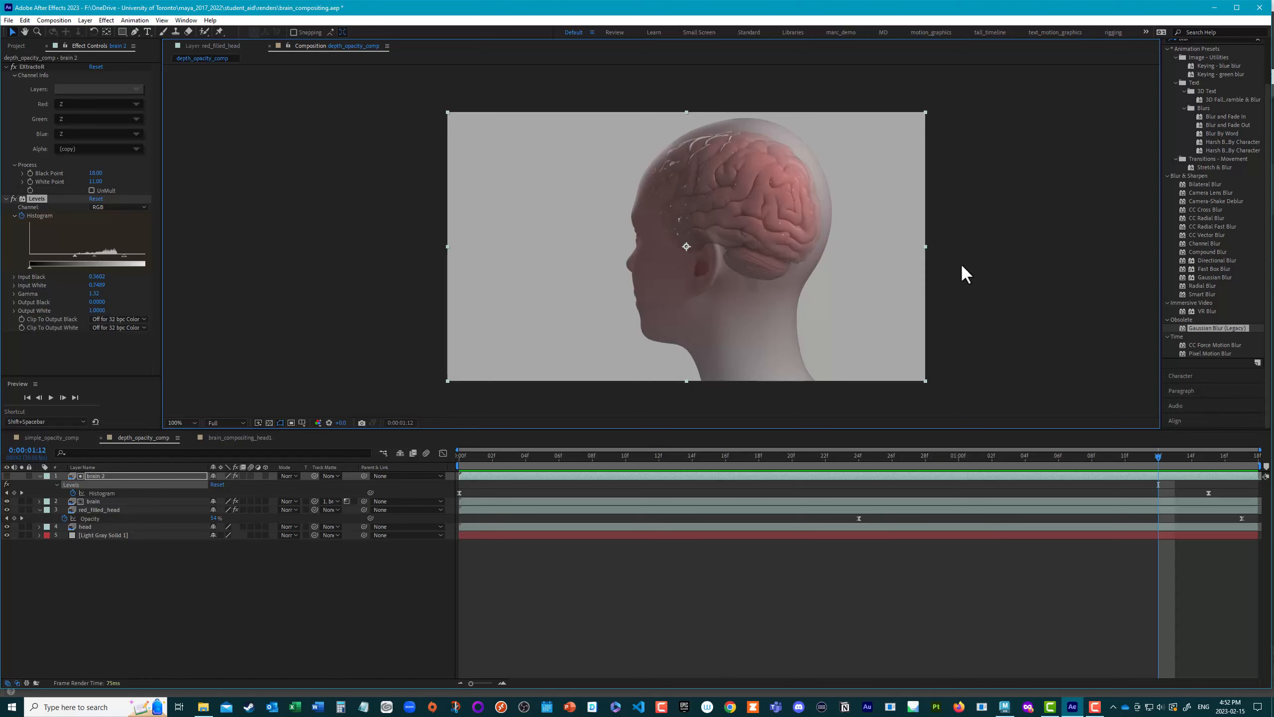
Step: Move the second Levels Histogram keyframe of the upper brain matte layer to frame 12 and preview the earlier reveal
{"action": "left_click_drag", "start_coordinate": [1158, 459], "coordinate": [766, 526]}
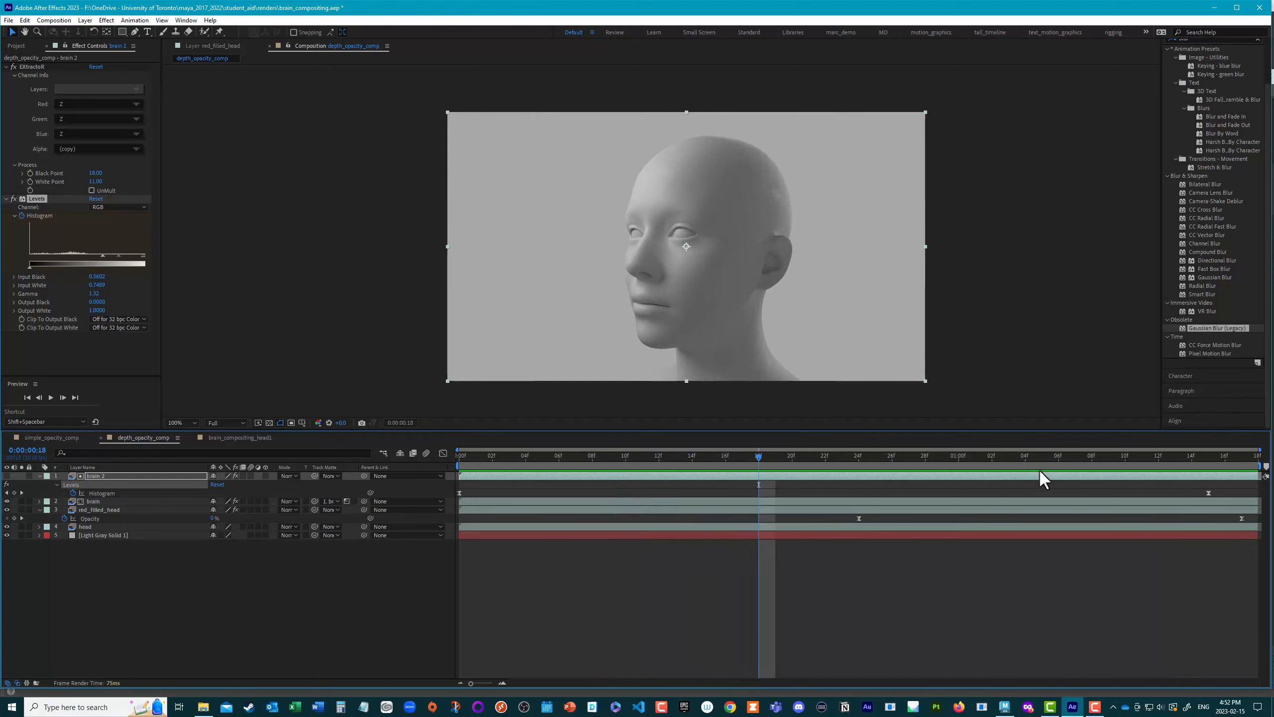
{"action": "left_click_drag", "start_coordinate": [1208, 493], "coordinate": [761, 506]}
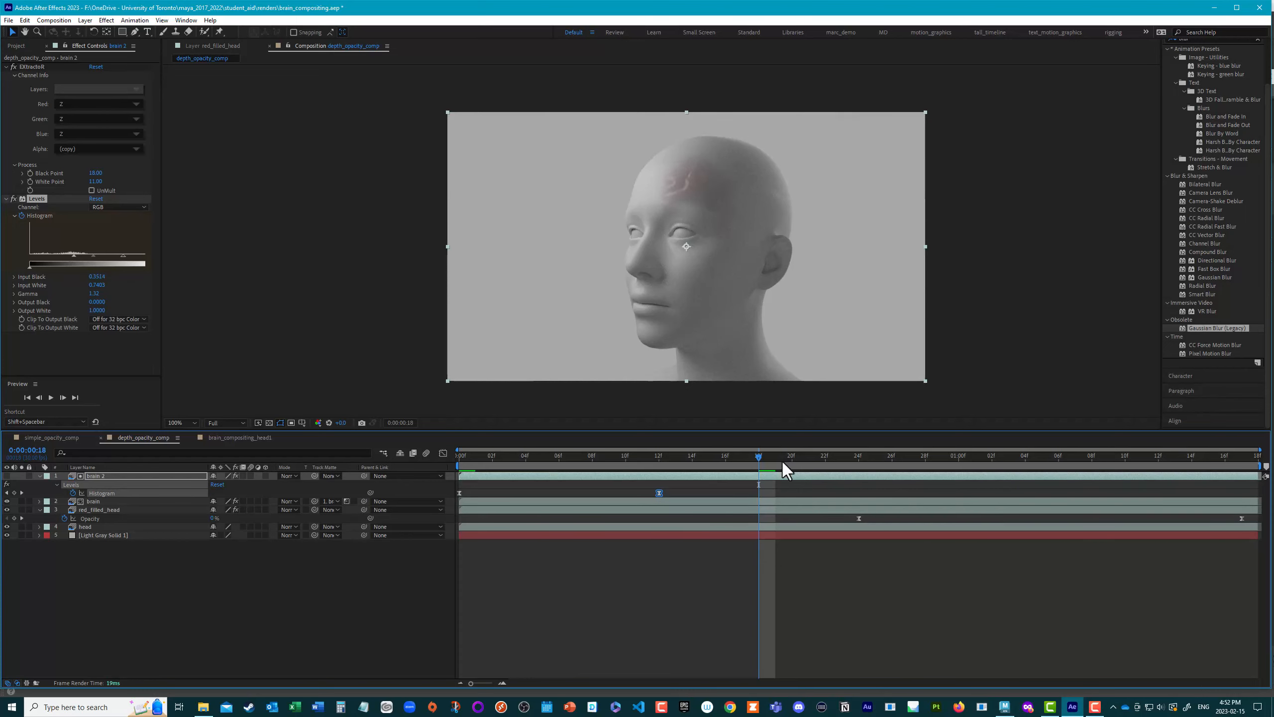
{"action": "left_click_drag", "start_coordinate": [759, 455], "coordinate": [576, 457]}
{"action": "key", "text": "space"}
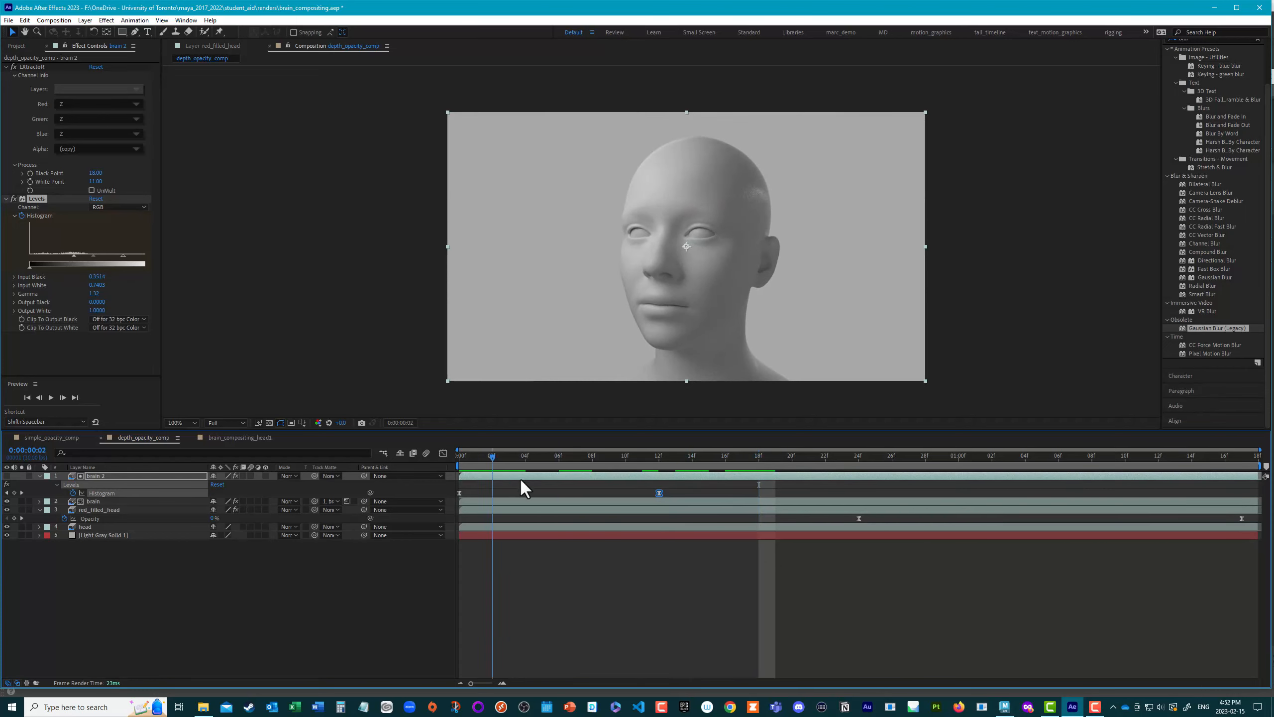
Step: At frame 12, set the matte's Levels Input Black to 0.1020 and Input White to 0.4784, then return to the first frame
{"action": "left_click_drag", "start_coordinate": [988, 528], "coordinate": [665, 493]}
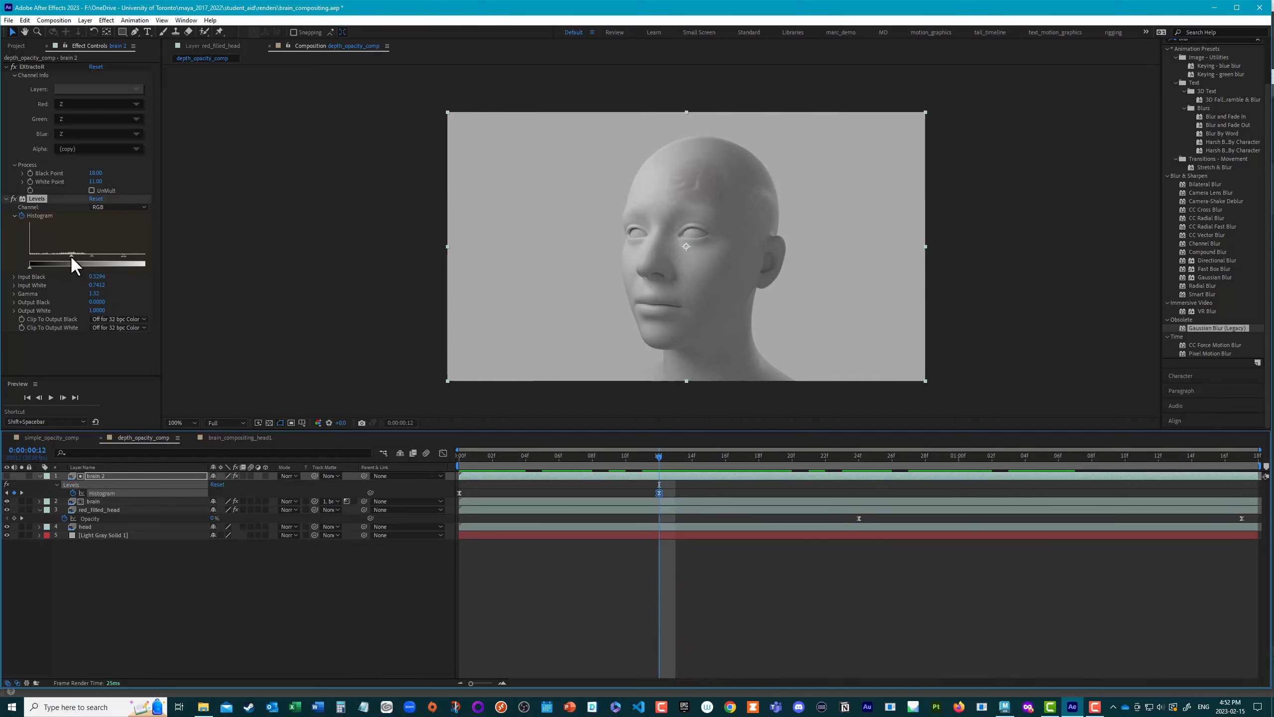
{"action": "left_click_drag", "start_coordinate": [72, 255], "coordinate": [42, 257]}
{"action": "left_click_drag", "start_coordinate": [122, 257], "coordinate": [97, 258]}
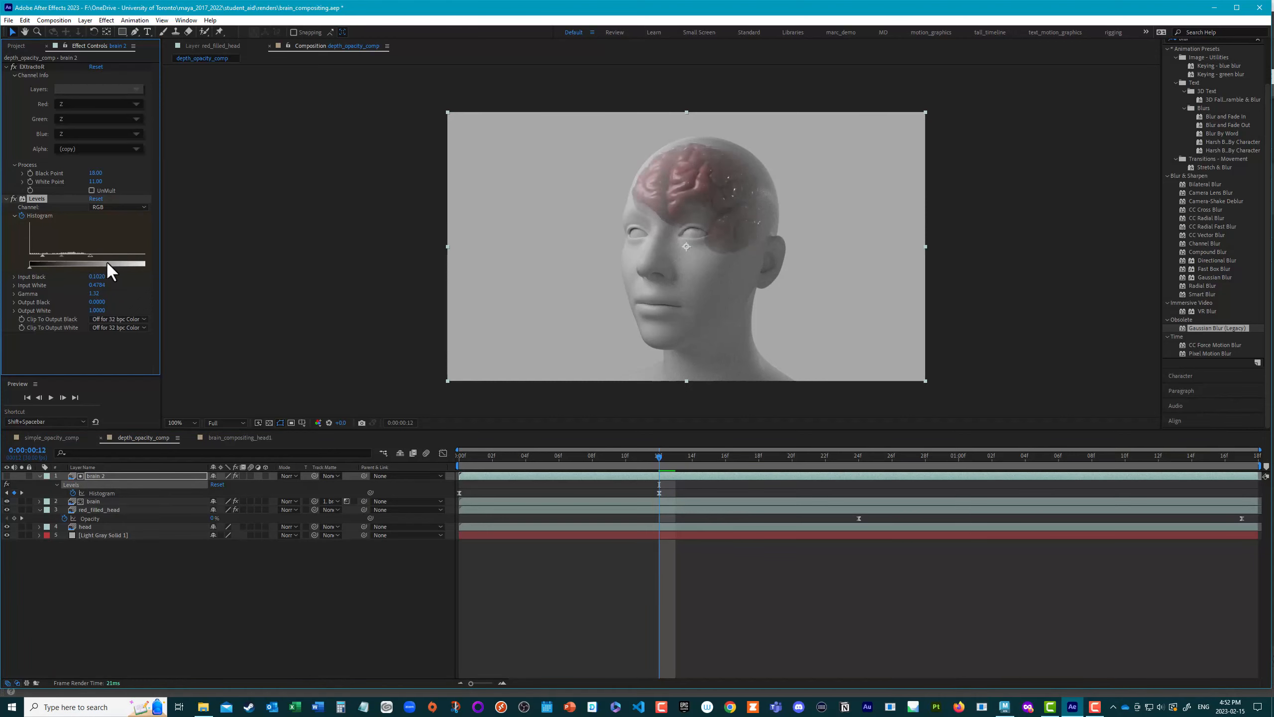
{"action": "left_click_drag", "start_coordinate": [659, 456], "coordinate": [432, 477]}
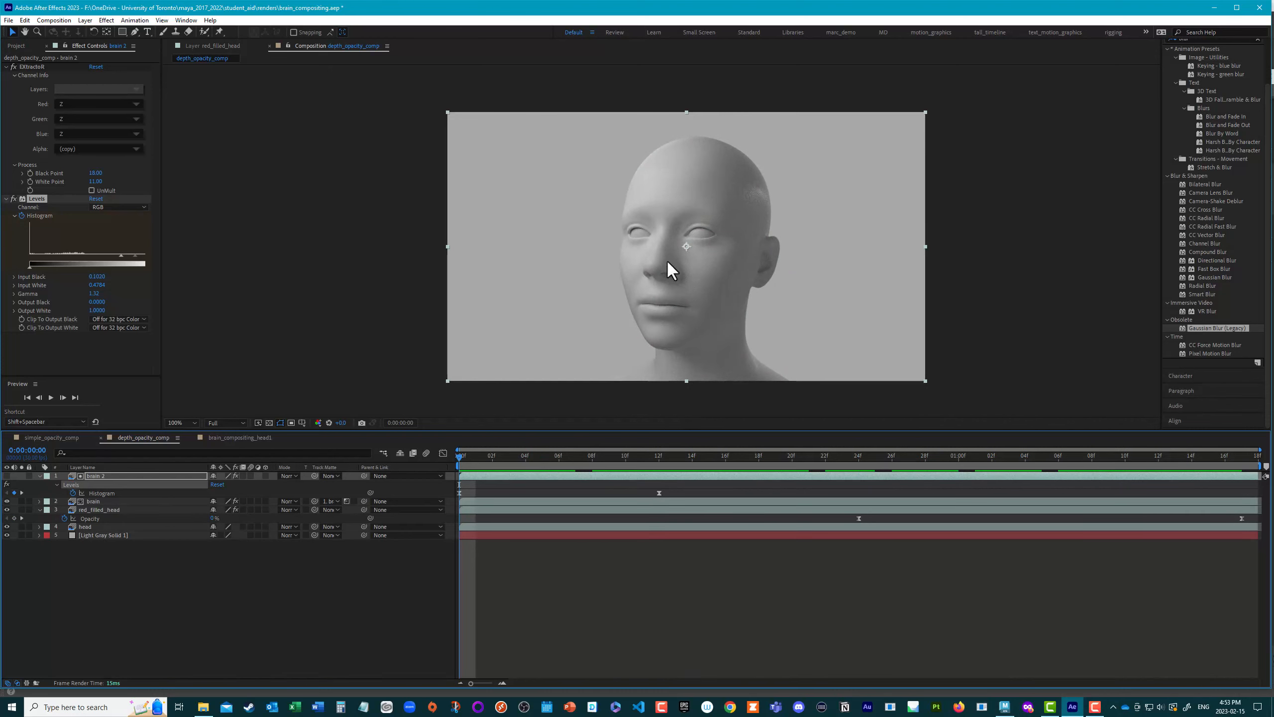
Step: Switch to Maya, close the Render Setup window and select the brain group
{"action": "left_click", "coordinate": [1005, 707]}
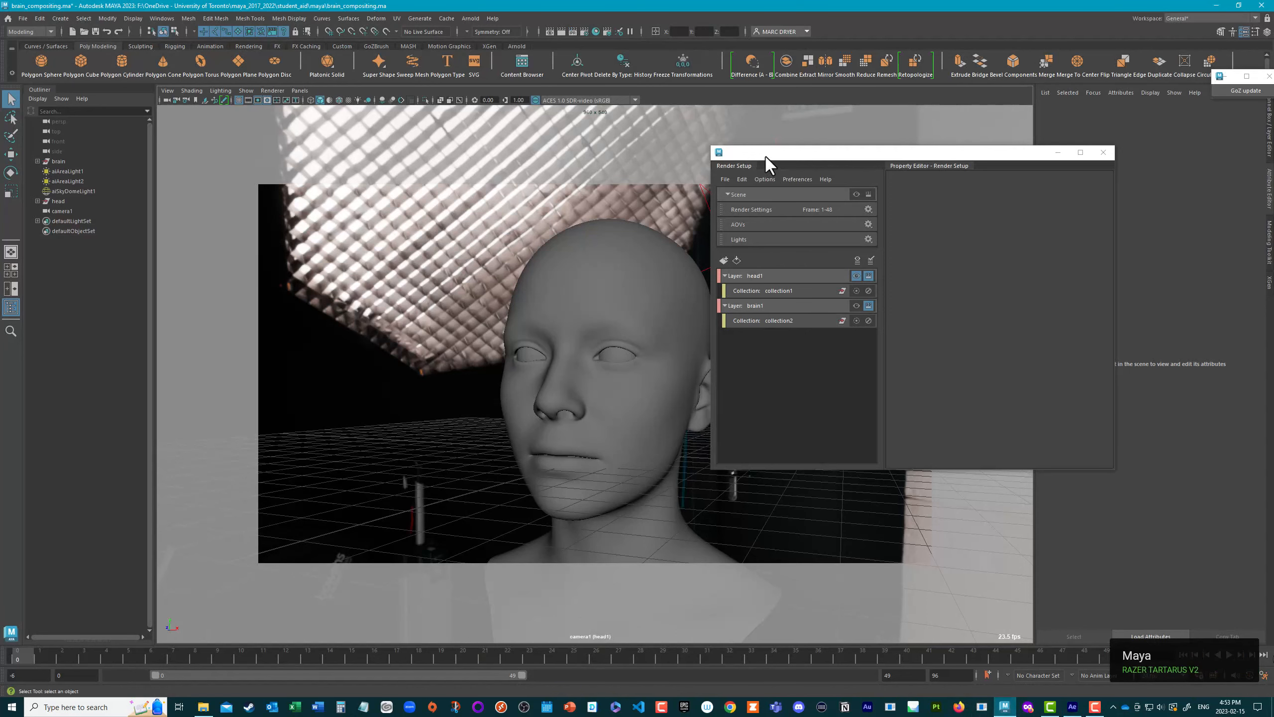
{"action": "left_click_drag", "start_coordinate": [770, 165], "coordinate": [777, 260]}
{"action": "left_click", "coordinate": [1104, 261]}
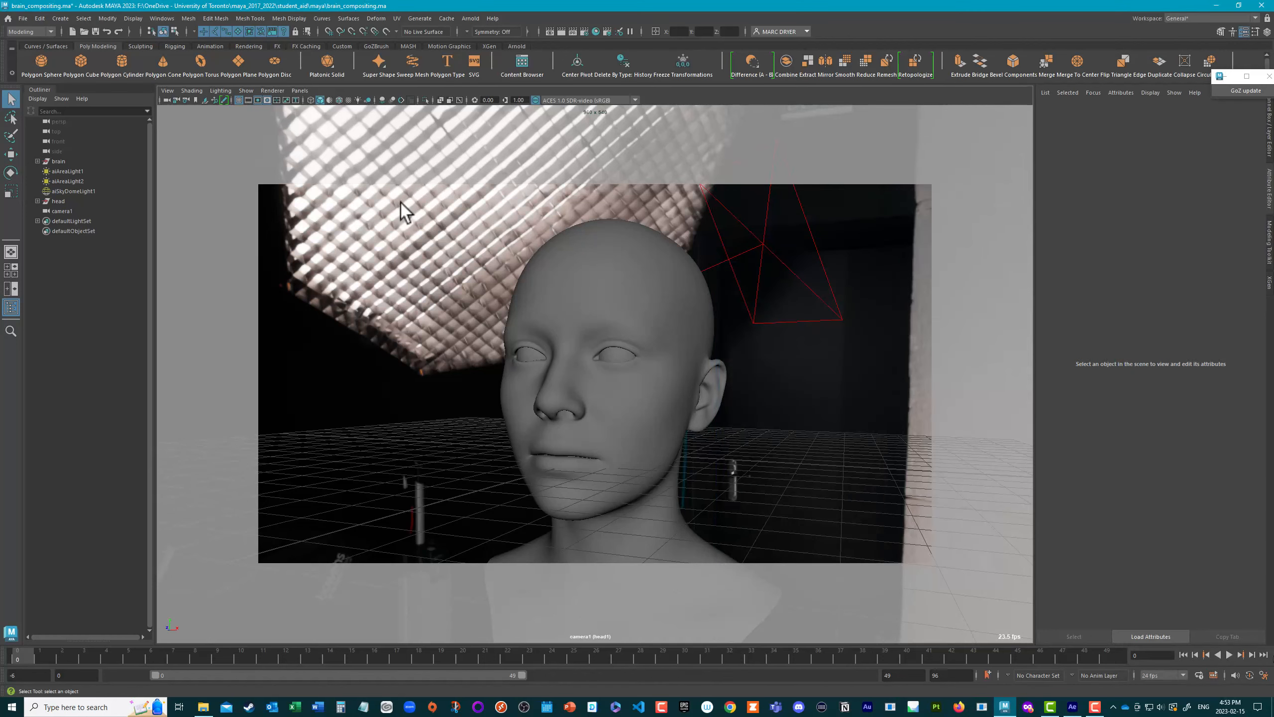
{"action": "left_click", "coordinate": [52, 200]}
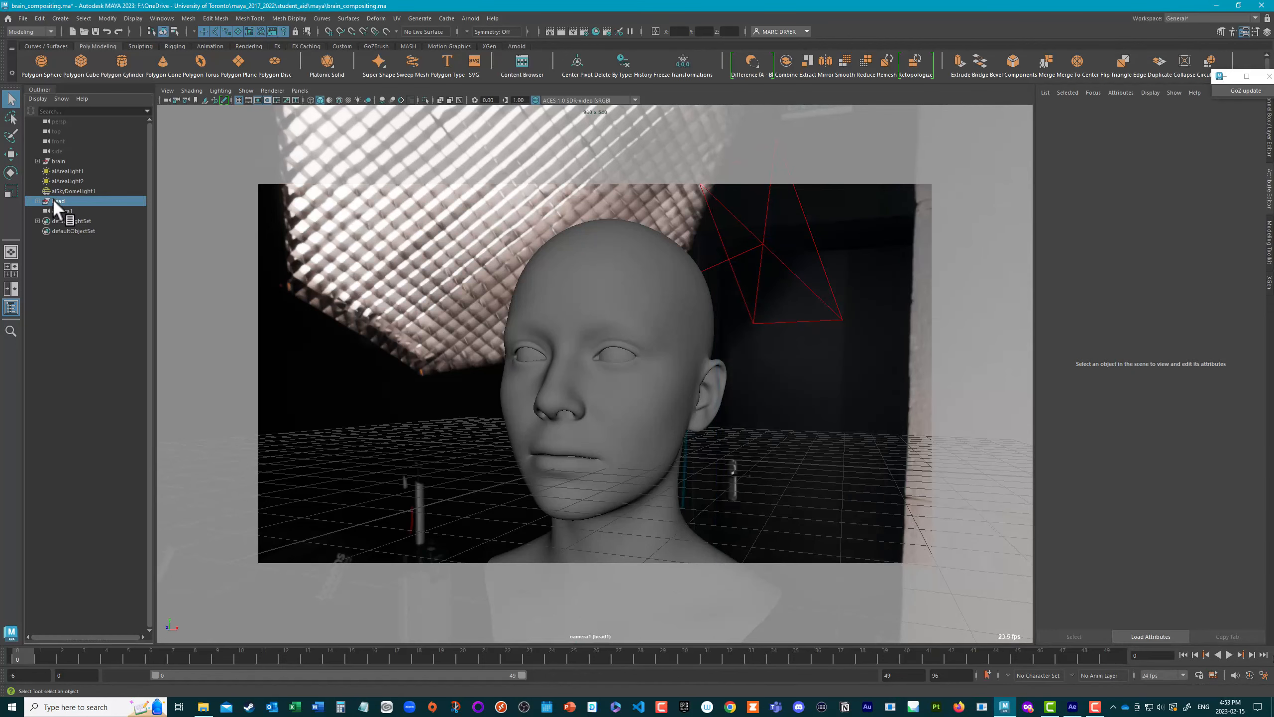
{"action": "left_click", "coordinate": [61, 162]}
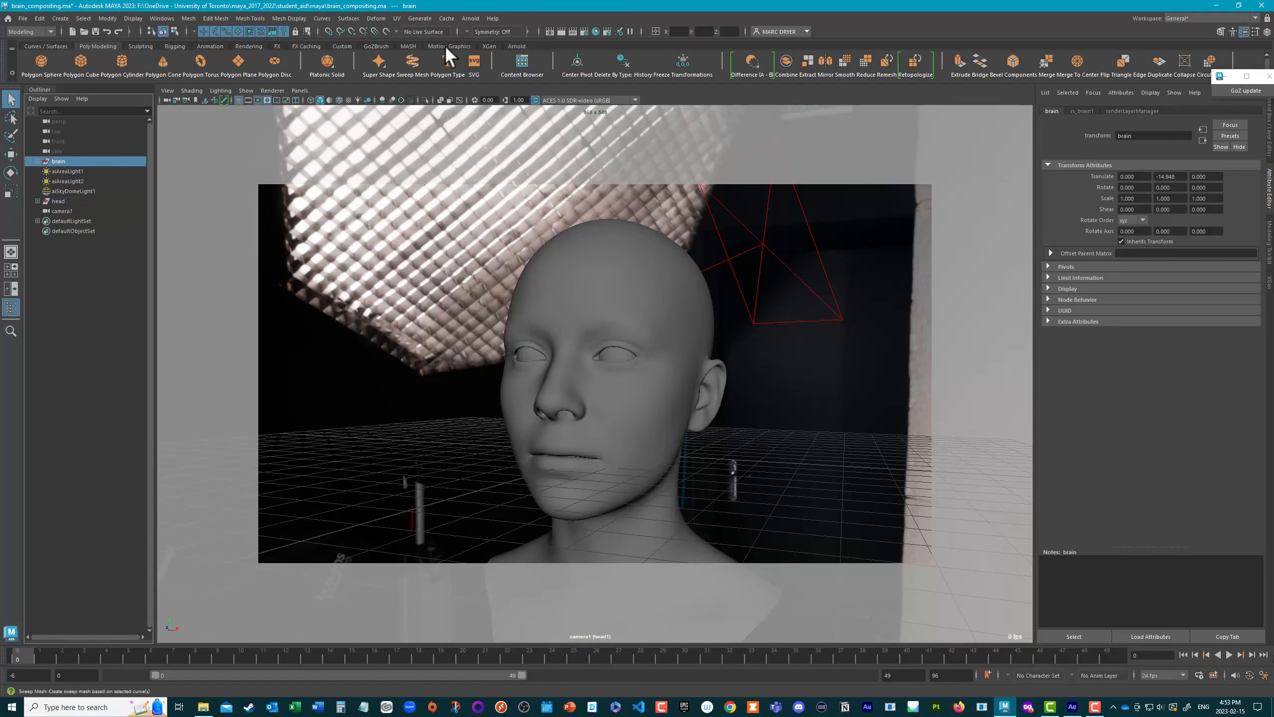
Step: Reopen Render Setup and switch from the master Scene layer to the brain1 render layer to view the brain alone
{"action": "left_click", "coordinate": [607, 31]}
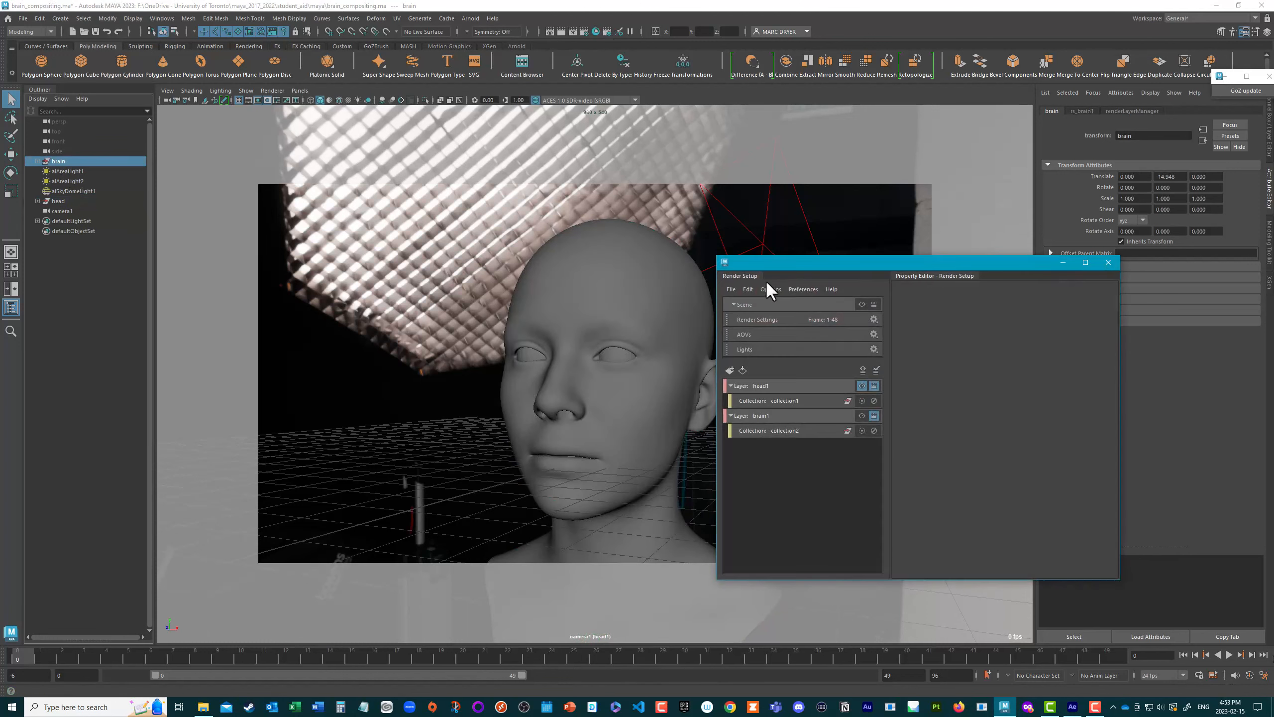
{"action": "left_click", "coordinate": [862, 305]}
{"action": "left_click_drag", "start_coordinate": [800, 261], "coordinate": [910, 256]}
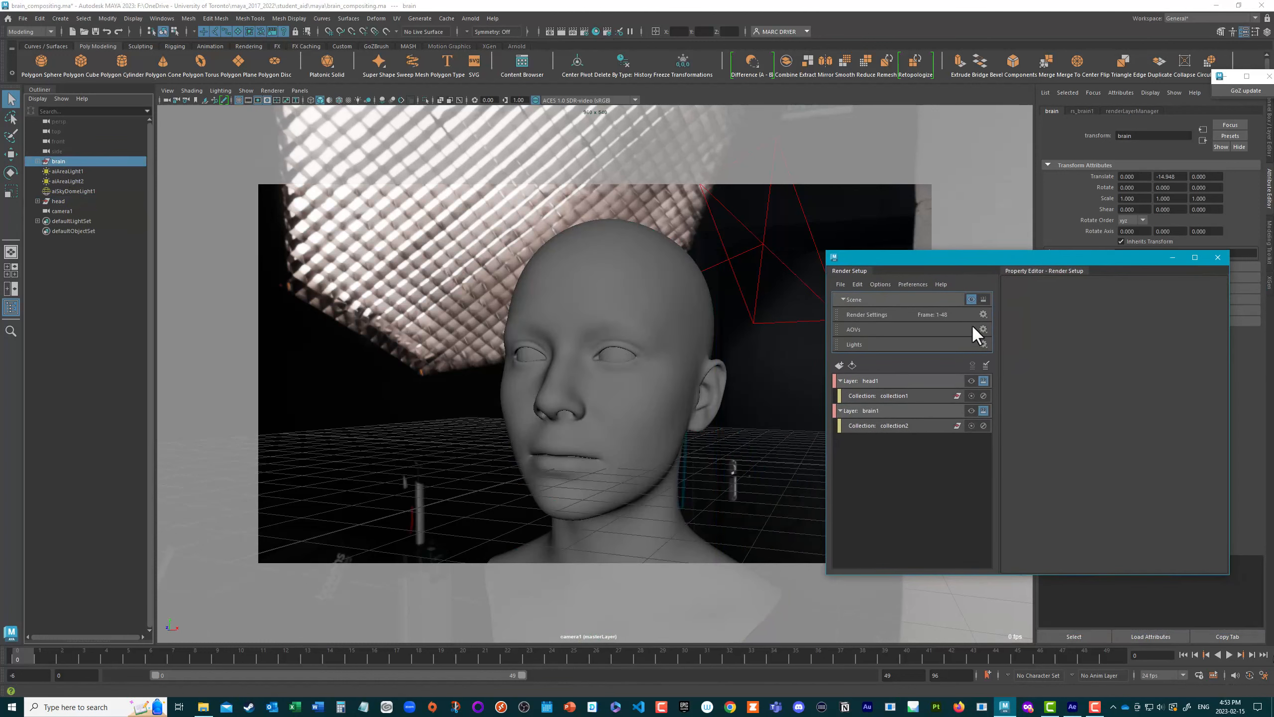
{"action": "left_click", "coordinate": [863, 385]}
{"action": "left_click", "coordinate": [971, 411]}
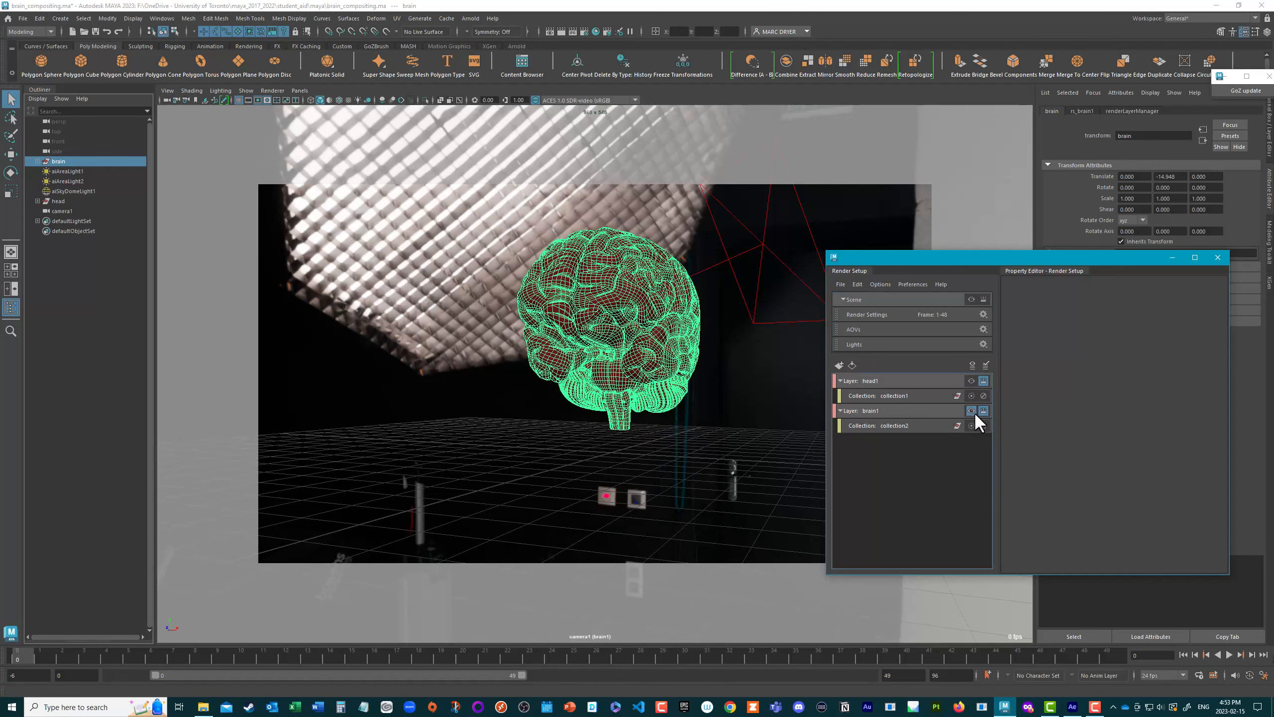
Step: Expand the head group to inspect its parts and make head1 the visible render layer
{"action": "left_click", "coordinate": [38, 161]}
{"action": "left_click", "coordinate": [37, 161]}
{"action": "left_click", "coordinate": [38, 200]}
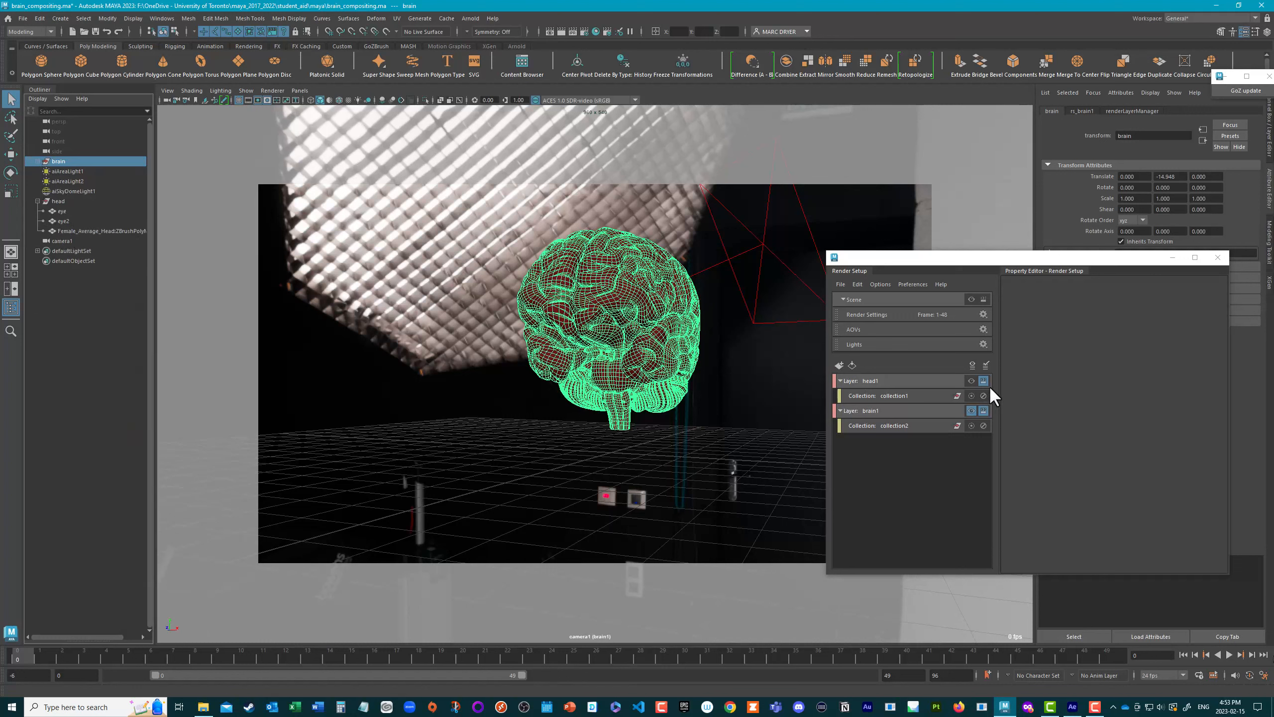
{"action": "left_click", "coordinate": [971, 380]}
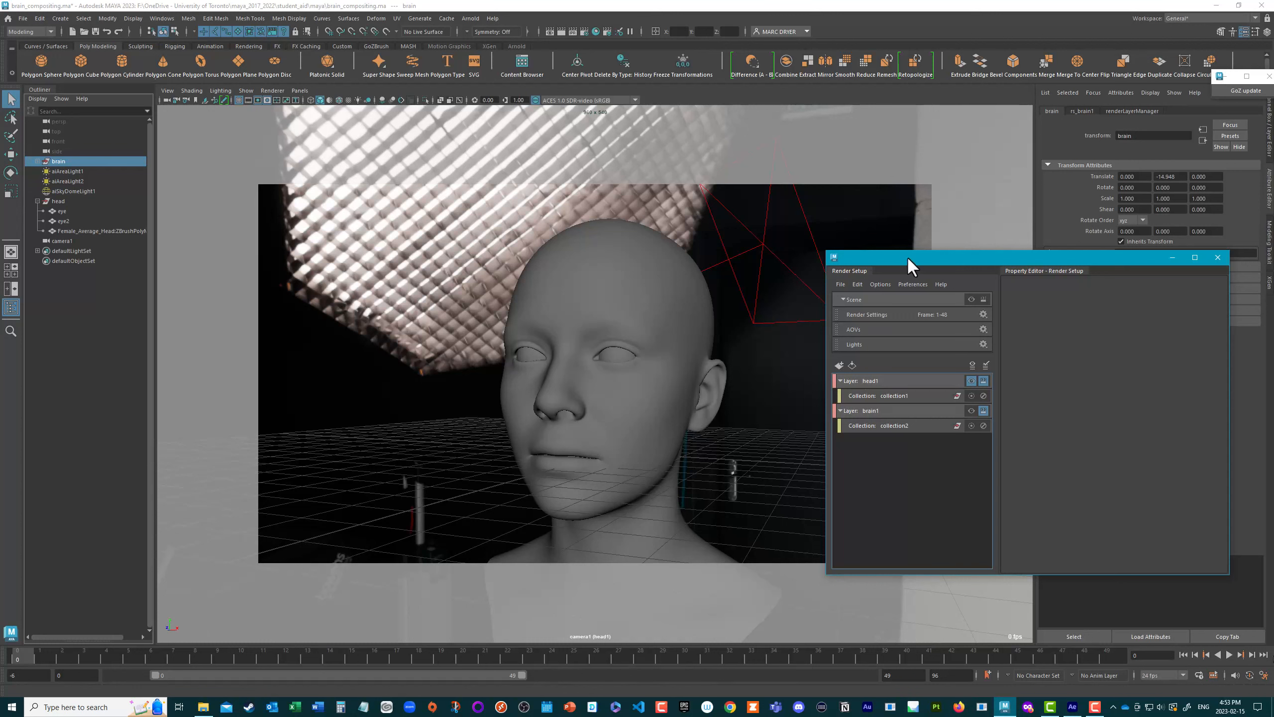
{"action": "left_click_drag", "start_coordinate": [907, 256], "coordinate": [865, 256]}
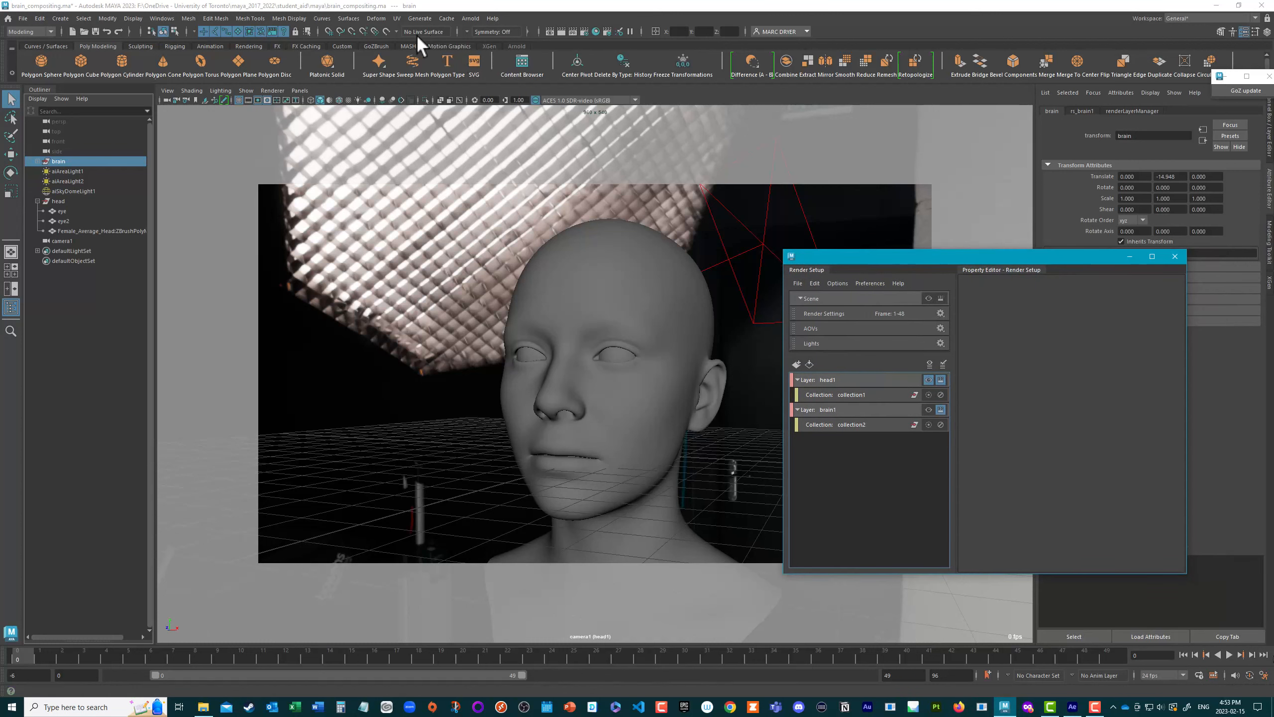
Step: Review the active Arnold AOVs for the head1 layer in Render Settings, and close the settings
{"action": "left_click", "coordinate": [586, 31]}
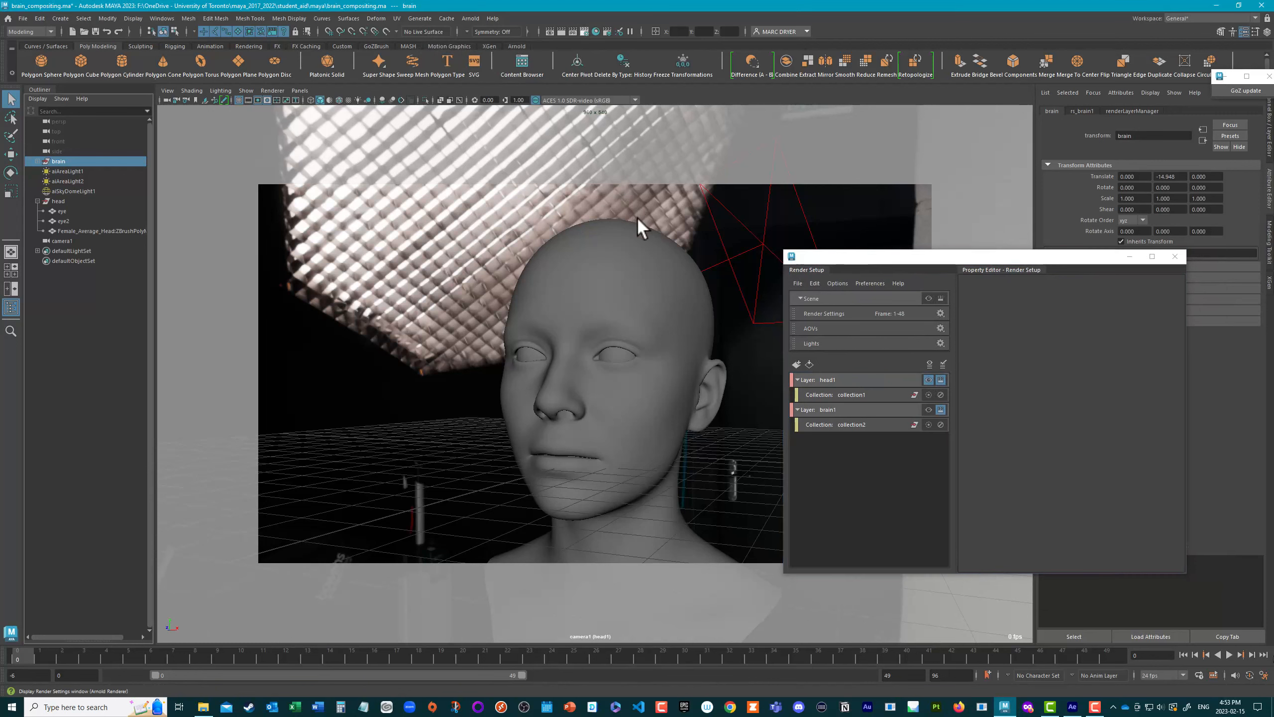
{"action": "left_click", "coordinate": [913, 167]}
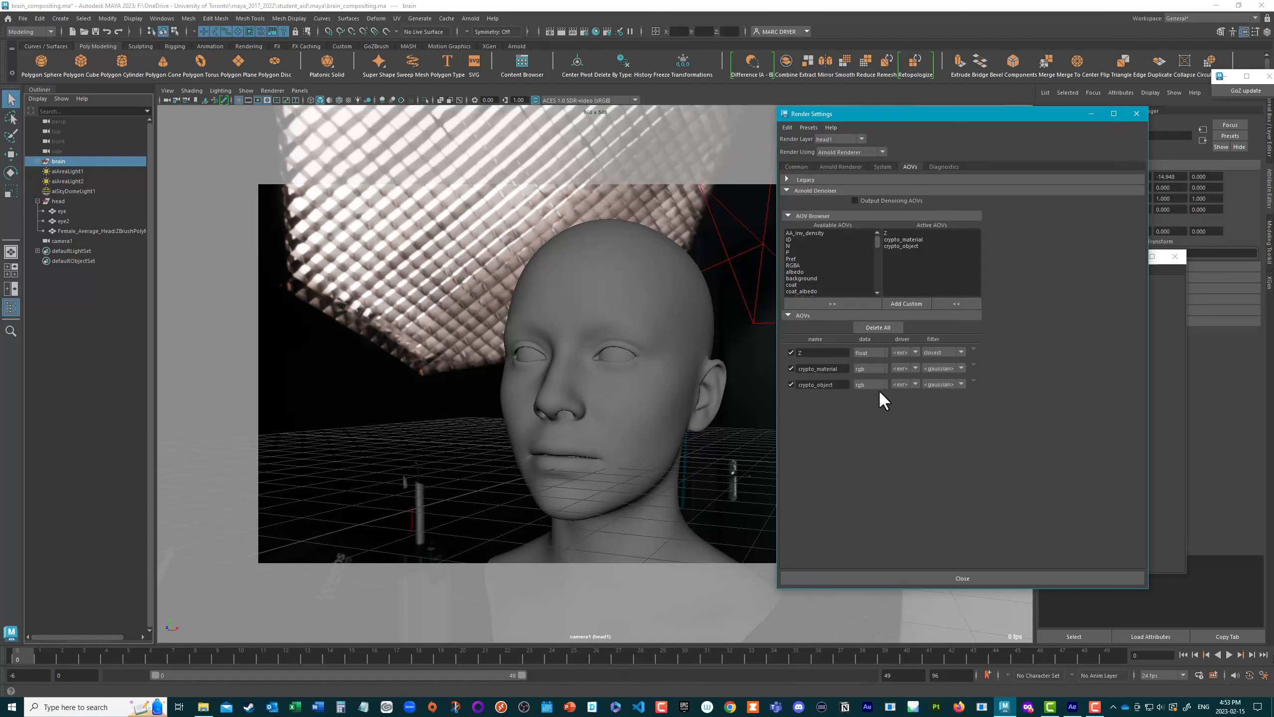
{"action": "left_click_drag", "start_coordinate": [957, 117], "coordinate": [870, 171]}
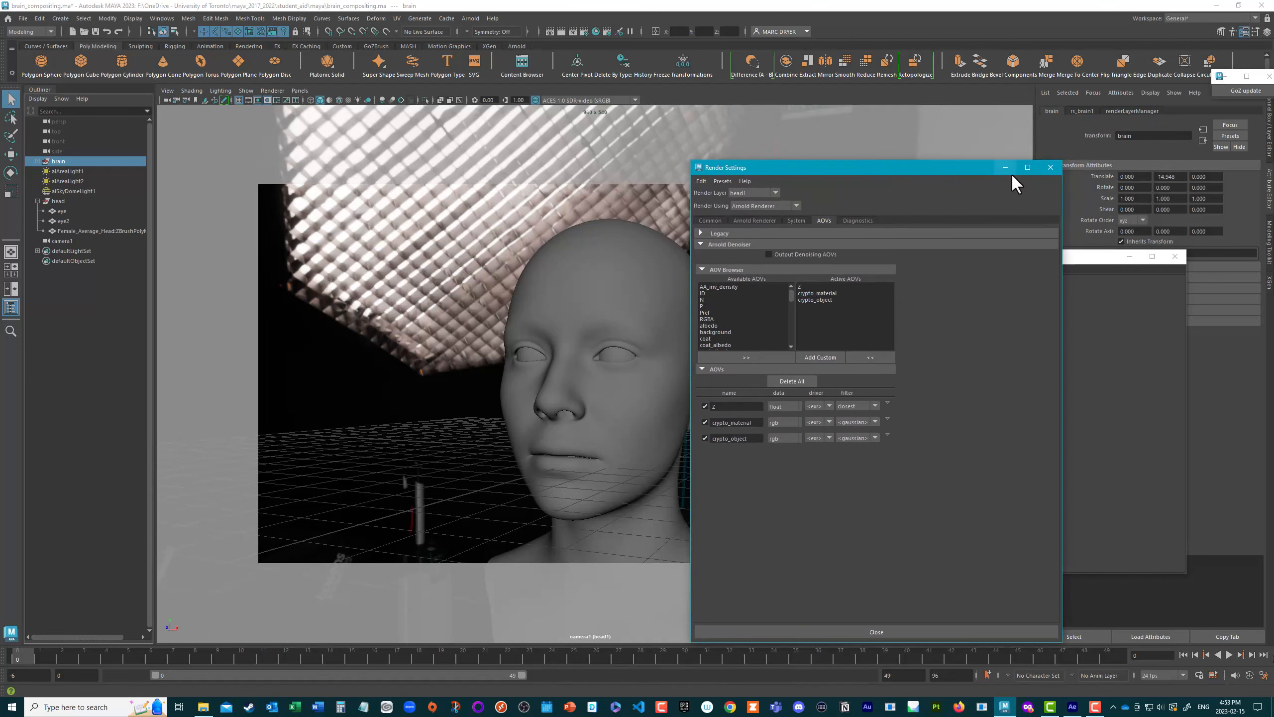
{"action": "left_click", "coordinate": [1048, 170]}
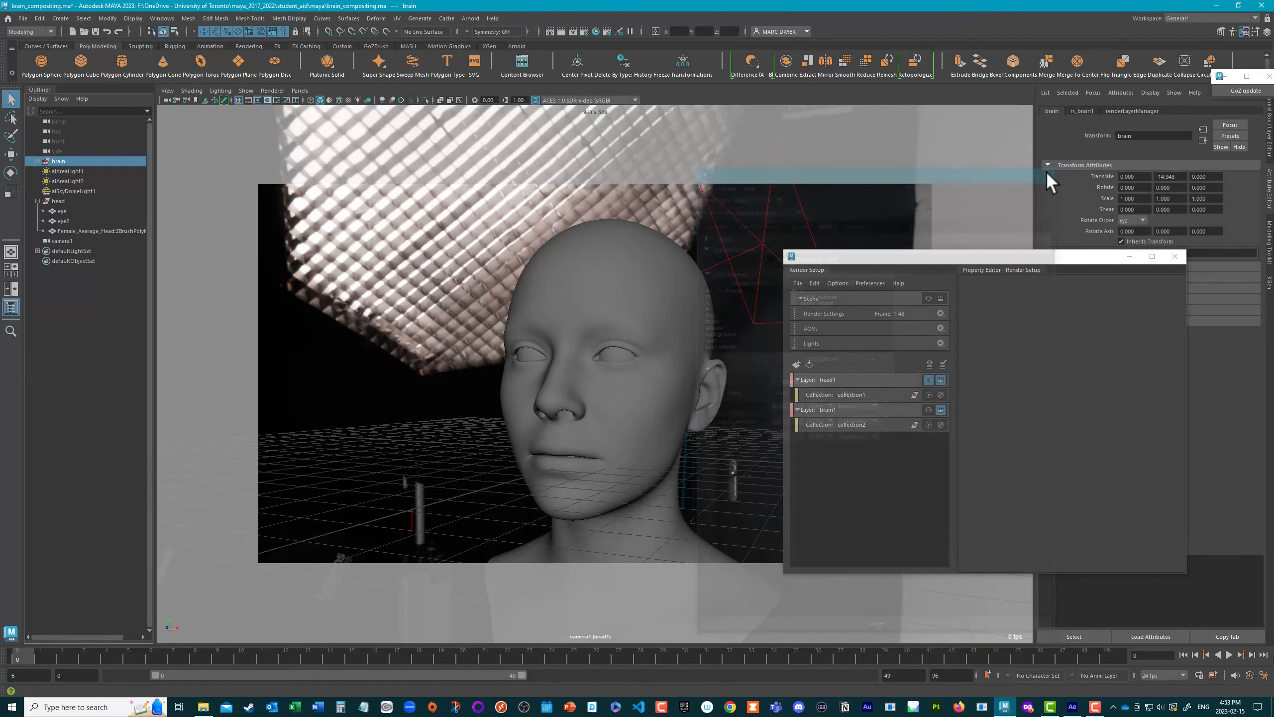
{"action": "left_click_drag", "start_coordinate": [1061, 265], "coordinate": [1028, 383]}
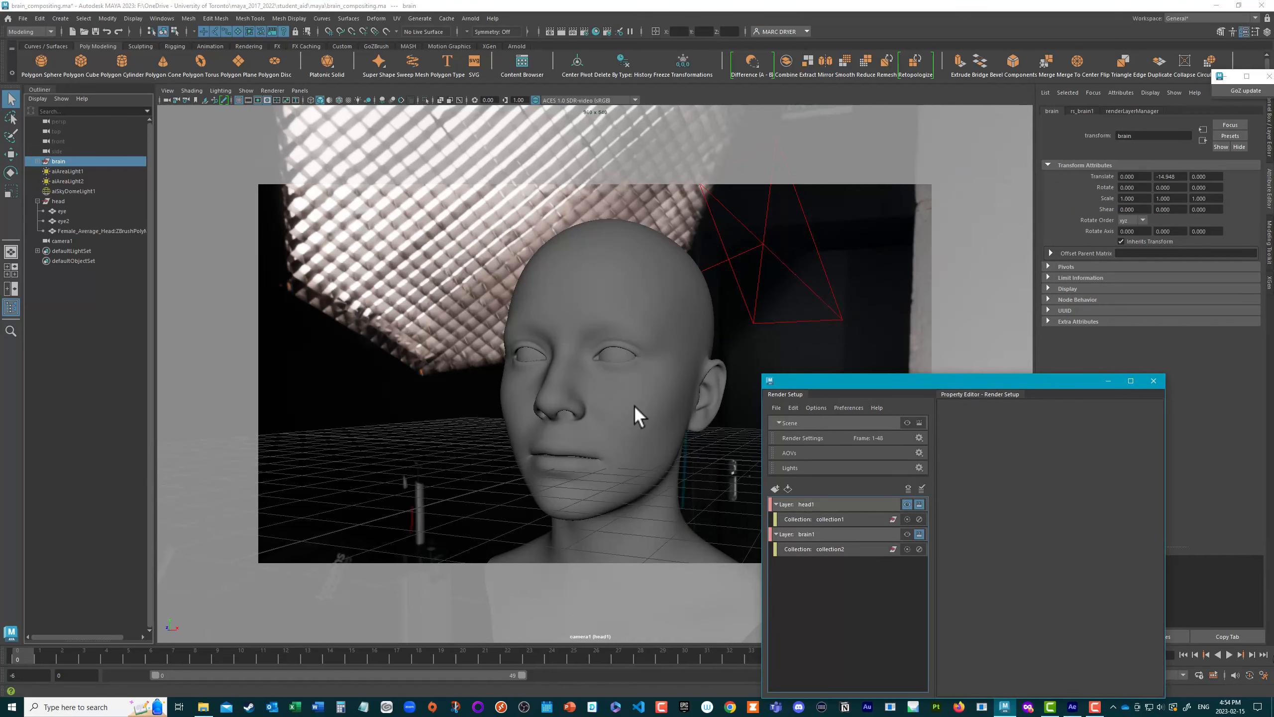
Step: Select the head mesh, make the master Scene layer visible and open the headSHD material attributes
{"action": "left_click", "coordinate": [622, 252]}
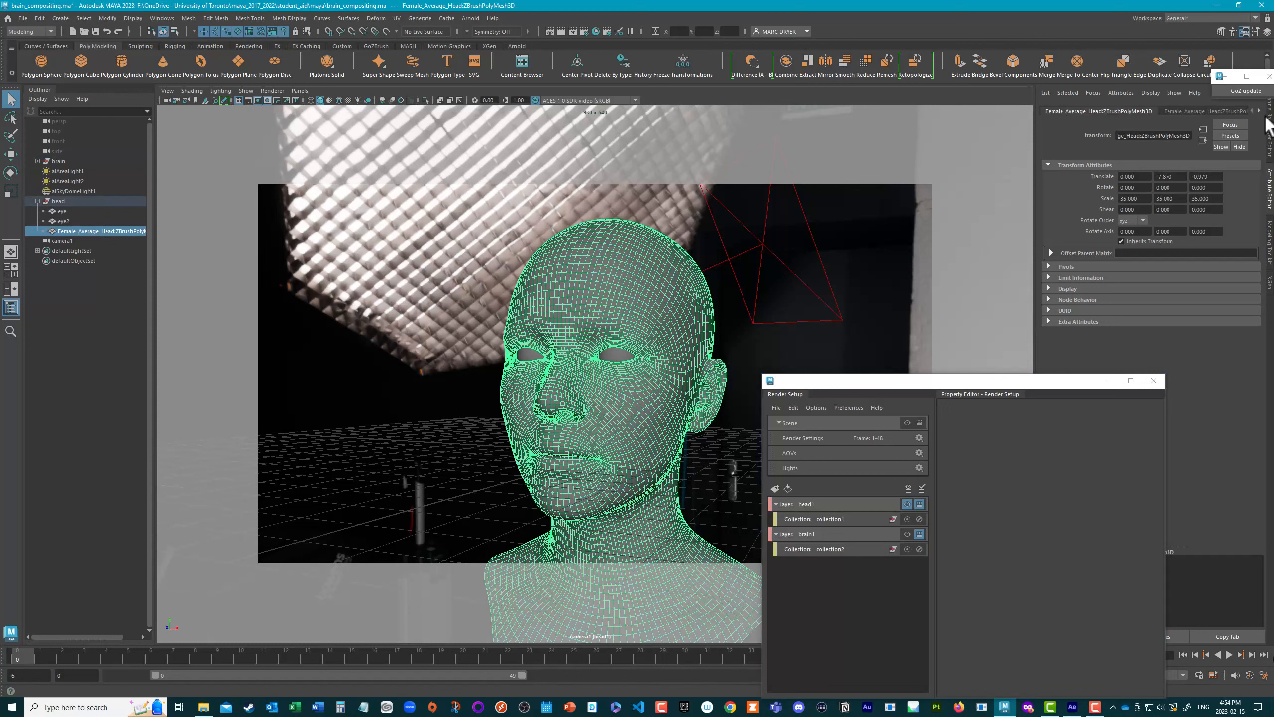
{"action": "left_click", "coordinate": [1269, 76]}
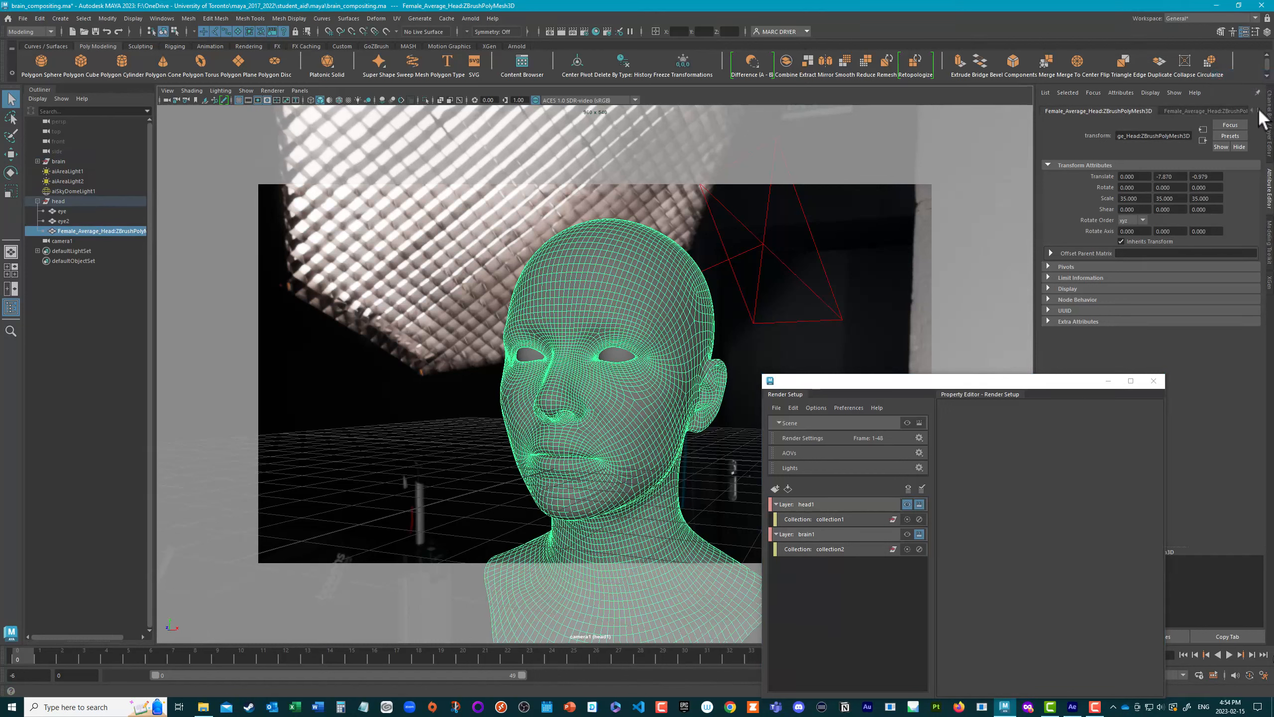
{"action": "left_click", "coordinate": [1259, 111]}
{"action": "left_click", "coordinate": [1259, 110]}
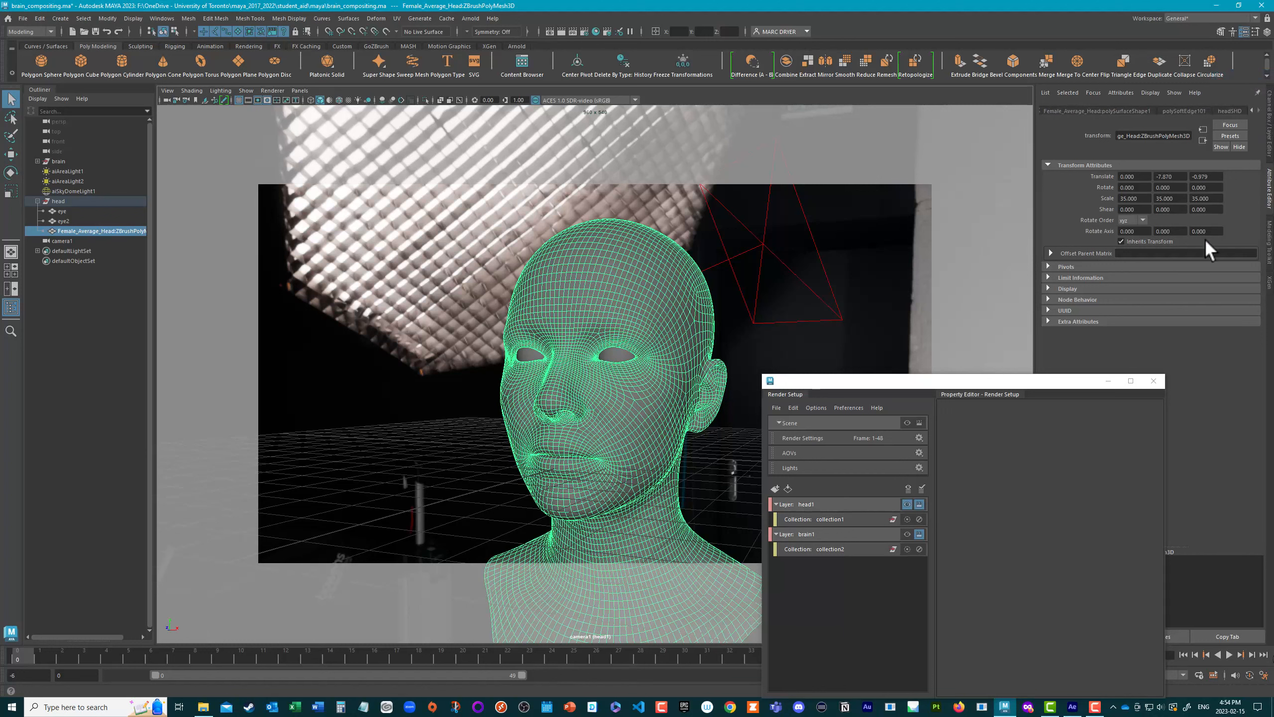
{"action": "left_click", "coordinate": [907, 422]}
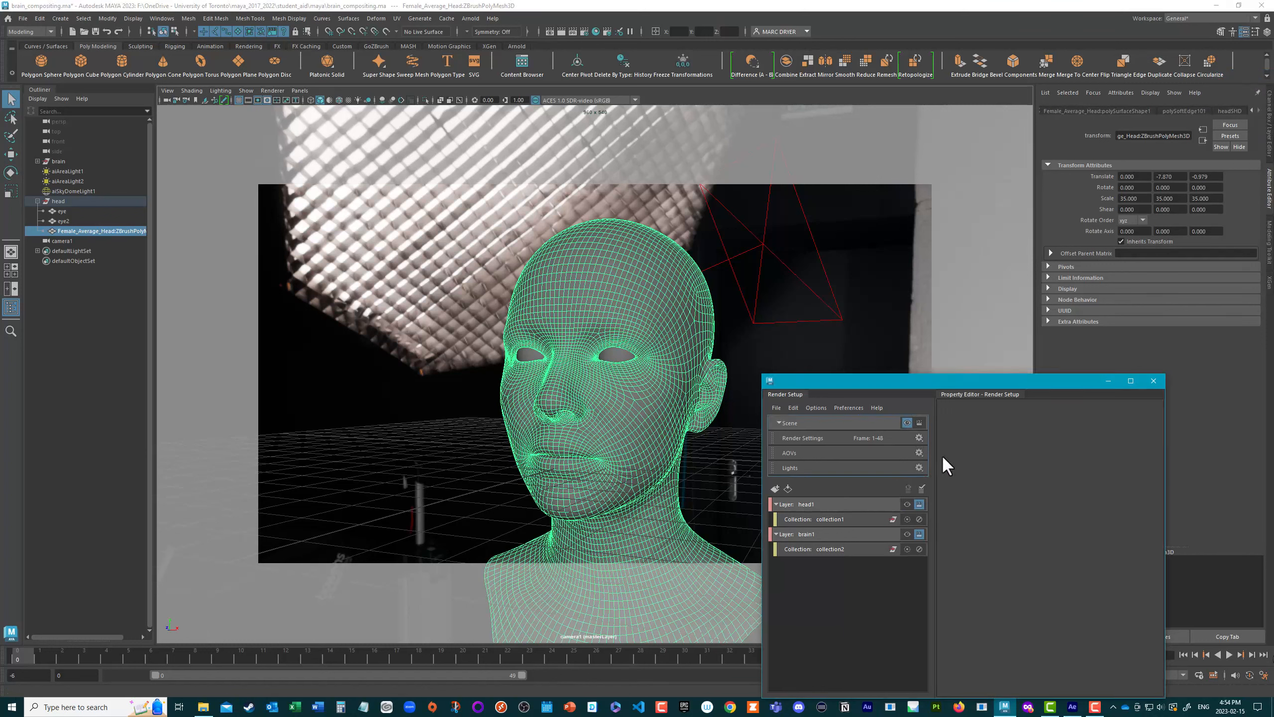
{"action": "left_click_drag", "start_coordinate": [994, 387], "coordinate": [1113, 403]}
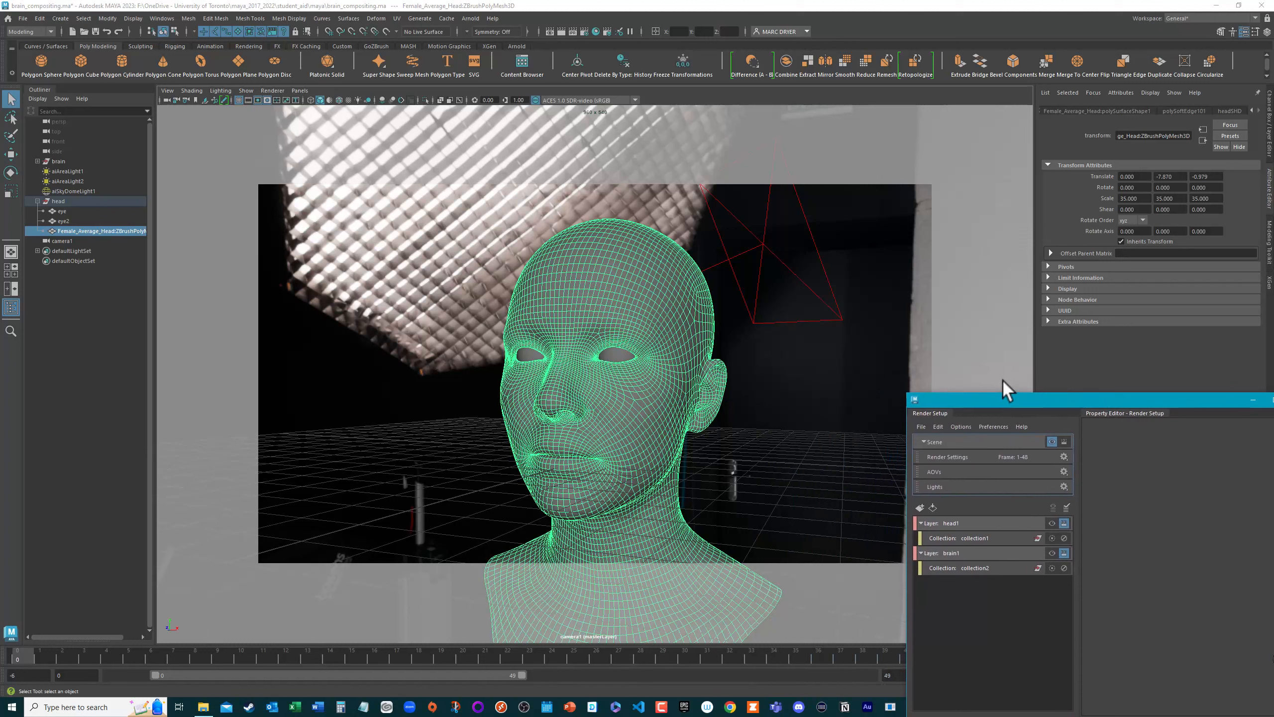
{"action": "left_click", "coordinate": [1230, 111]}
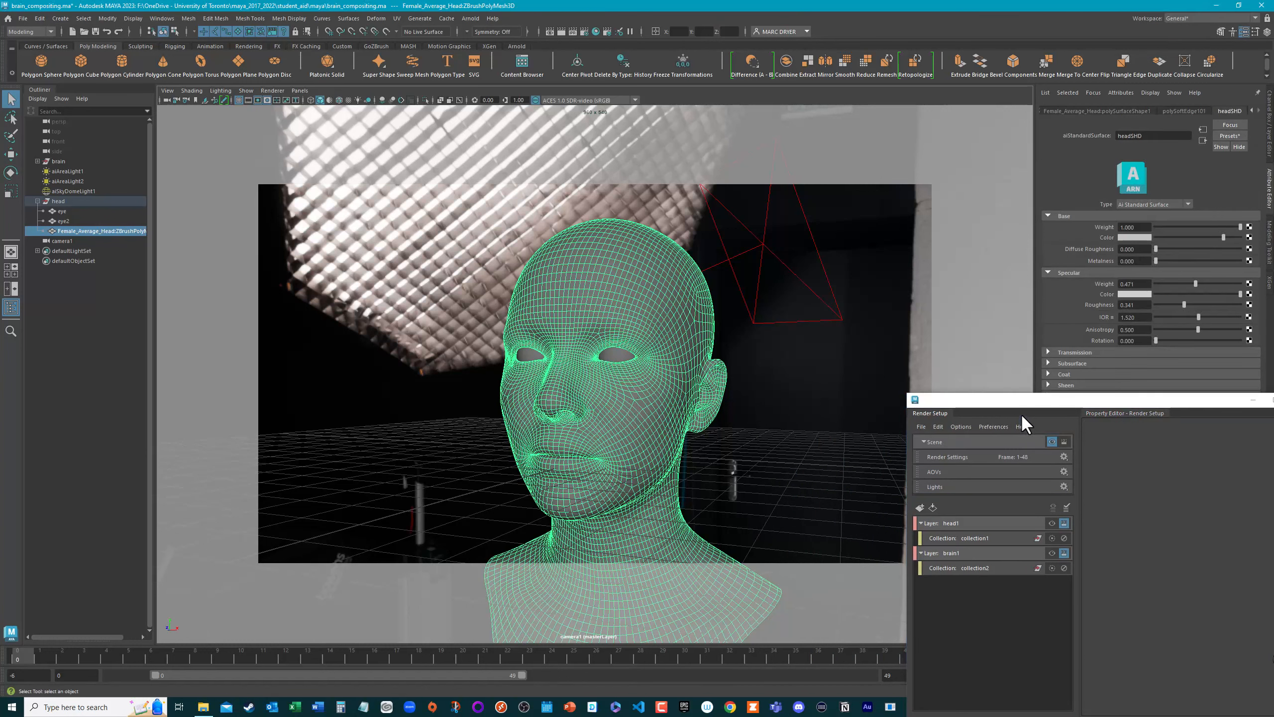
Step: Set the Transmission weight of the headSHD material to 0.545
{"action": "left_click_drag", "start_coordinate": [1021, 405], "coordinate": [1022, 445]}
{"action": "left_click", "coordinate": [1049, 352]}
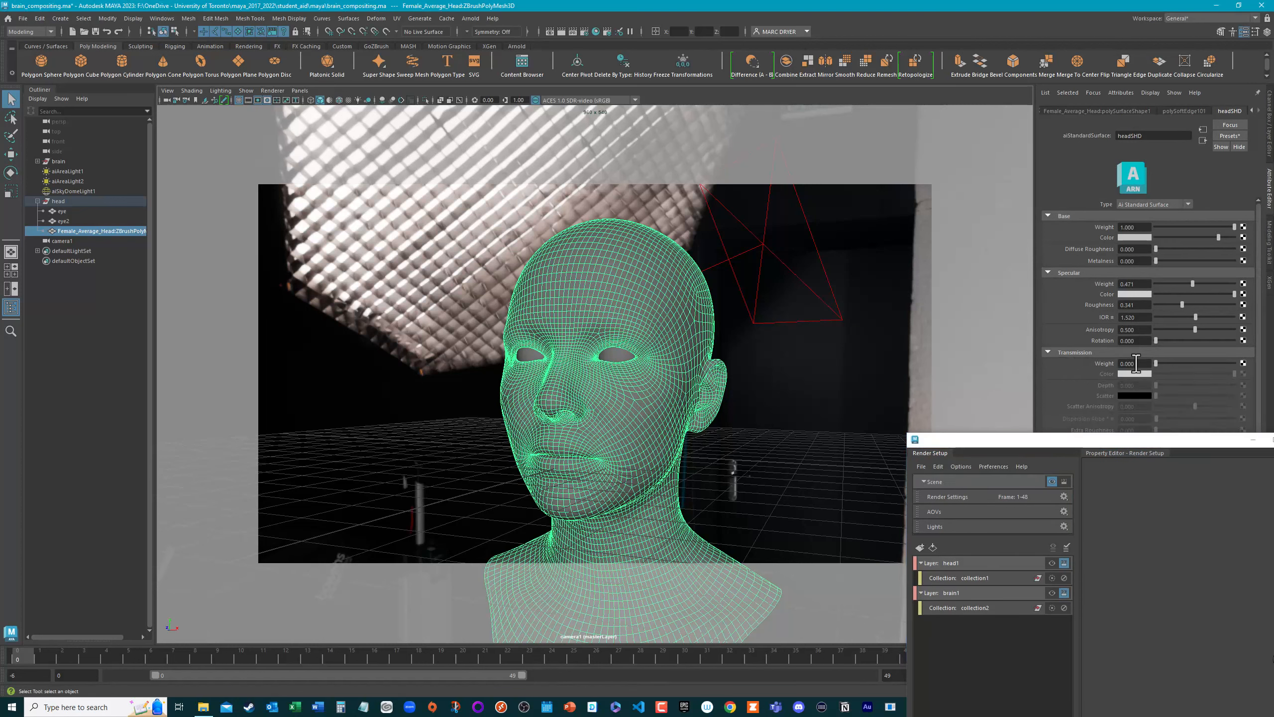
{"action": "left_click_drag", "start_coordinate": [1163, 365], "coordinate": [1199, 363]}
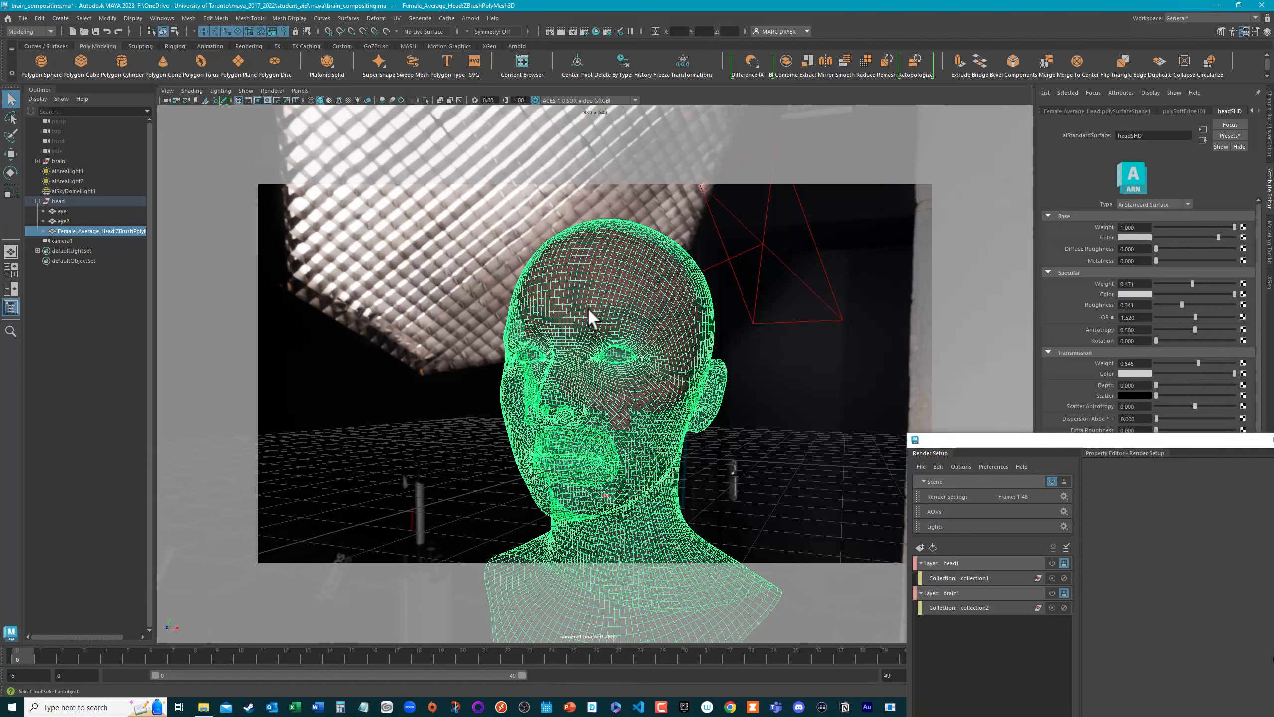
Step: Open Arnold RenderView and start a live render of the head with the transmissive material
{"action": "left_click", "coordinate": [470, 18]}
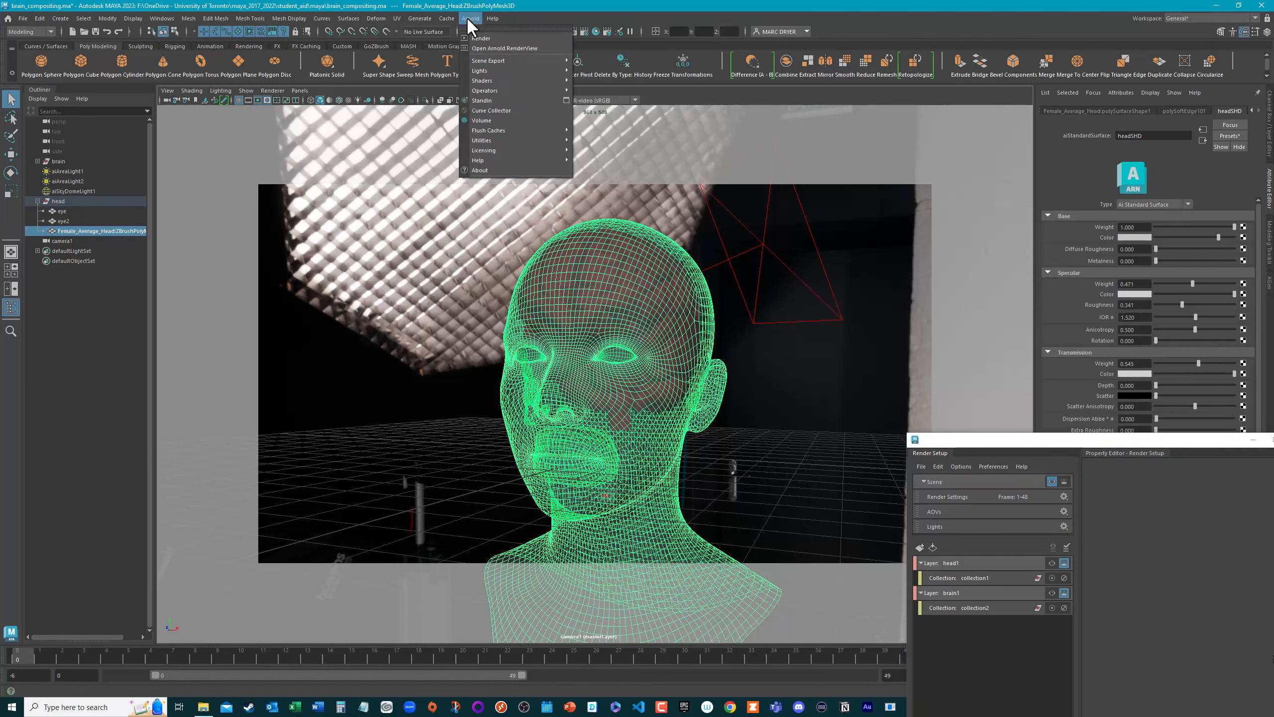
{"action": "left_click", "coordinate": [495, 42]}
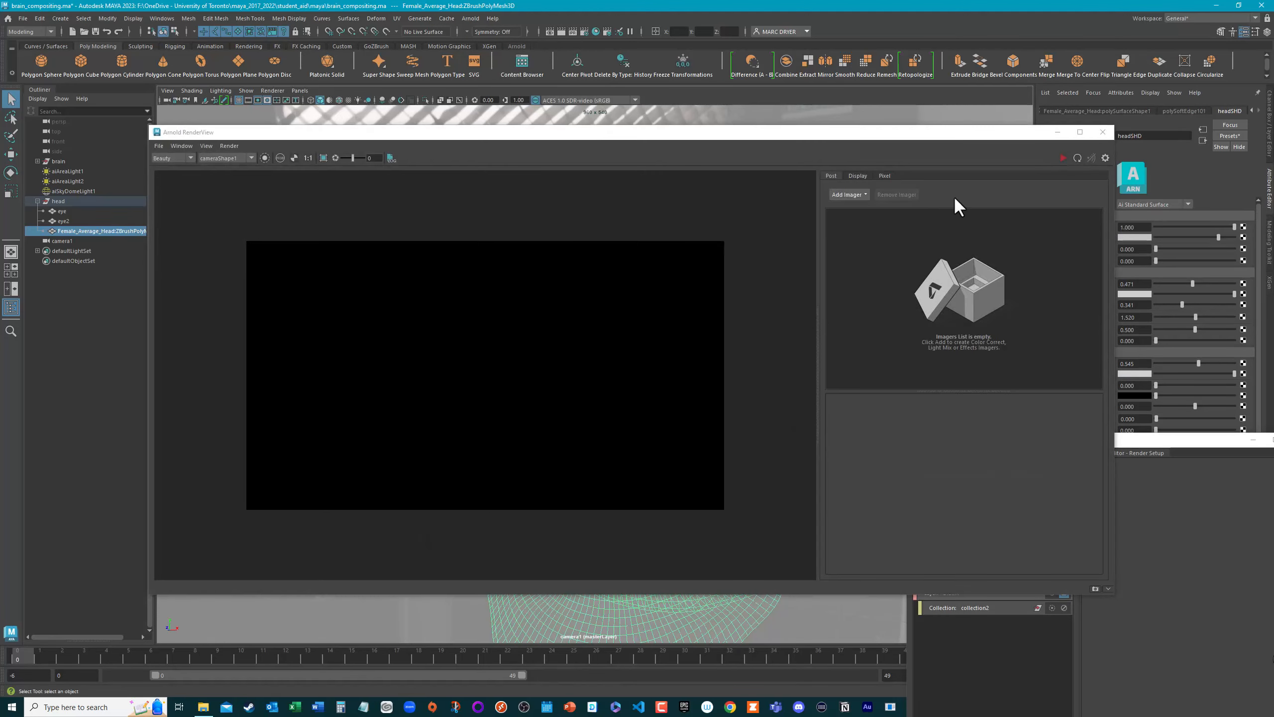
{"action": "left_click", "coordinate": [1063, 158]}
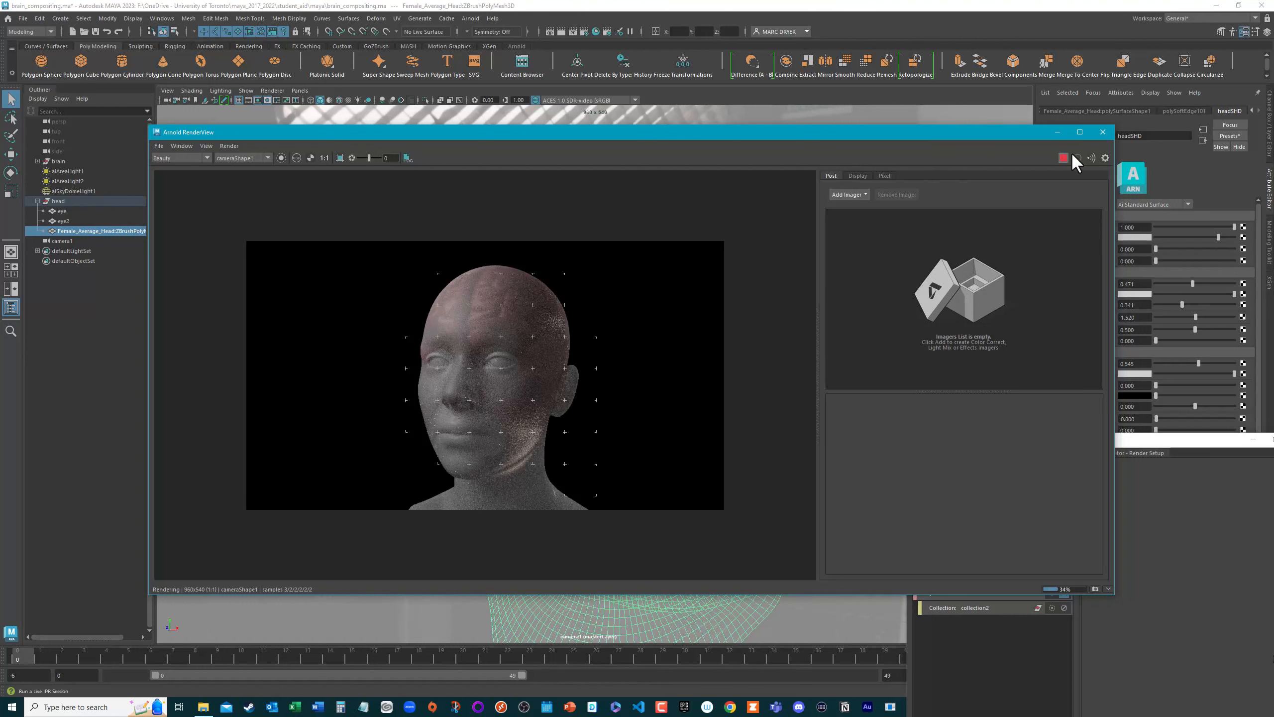
Step: Hide the render view's settings pane, and move and narrow its window to expose the headSHD attributes and Render Setup
{"action": "left_click", "coordinate": [1105, 158]}
{"action": "left_click_drag", "start_coordinate": [904, 135], "coordinate": [835, 113]}
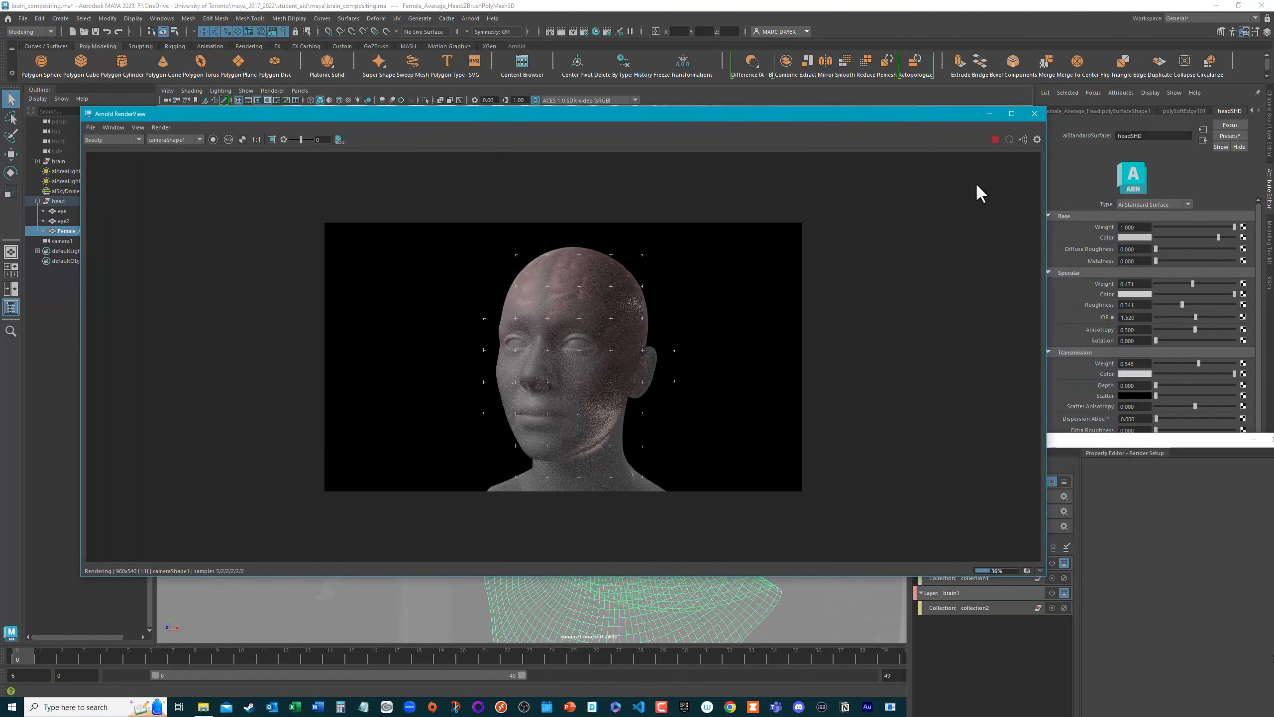
{"action": "left_click_drag", "start_coordinate": [1046, 240], "coordinate": [764, 261]}
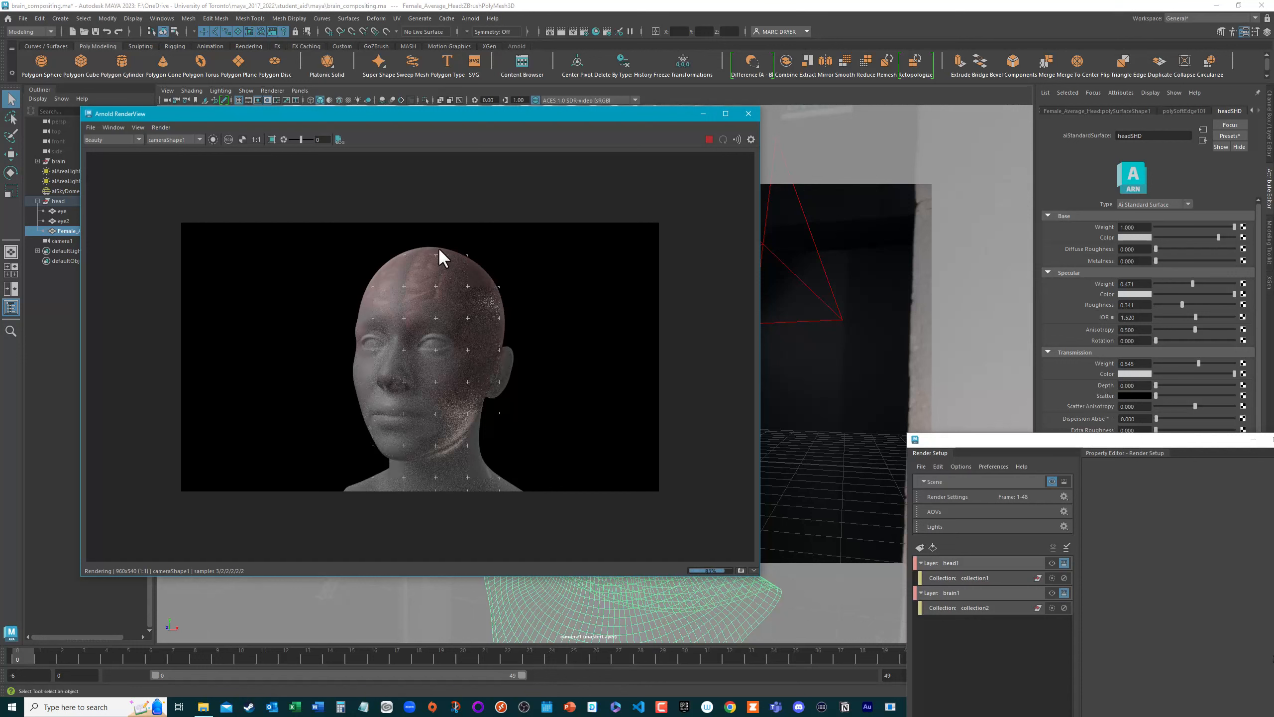
Step: Set the Specular IOR of the headSHD material to 1.000 and its Specular weight to 1.000
{"action": "left_click", "coordinate": [1133, 317]}
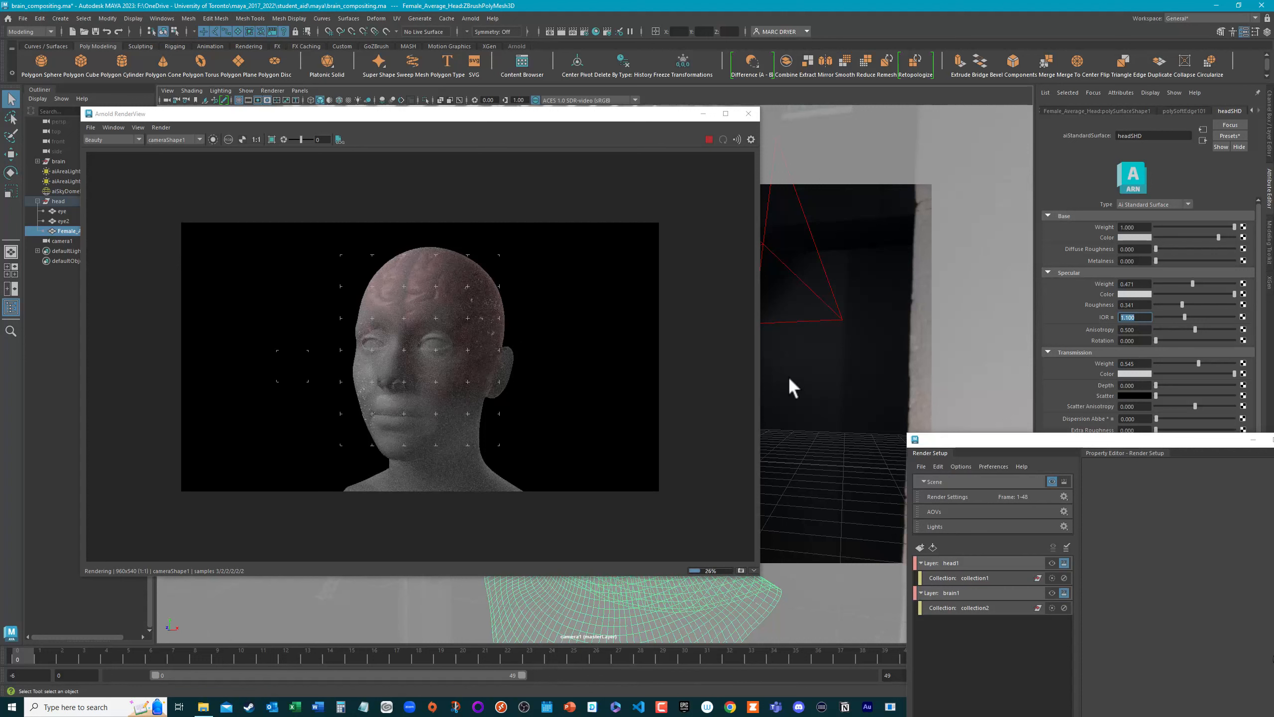
{"action": "left_click", "coordinate": [1137, 318]}
{"action": "double_click", "coordinate": [1133, 318]}
{"action": "type", "text": "1"}
{"action": "key", "text": "Return"}
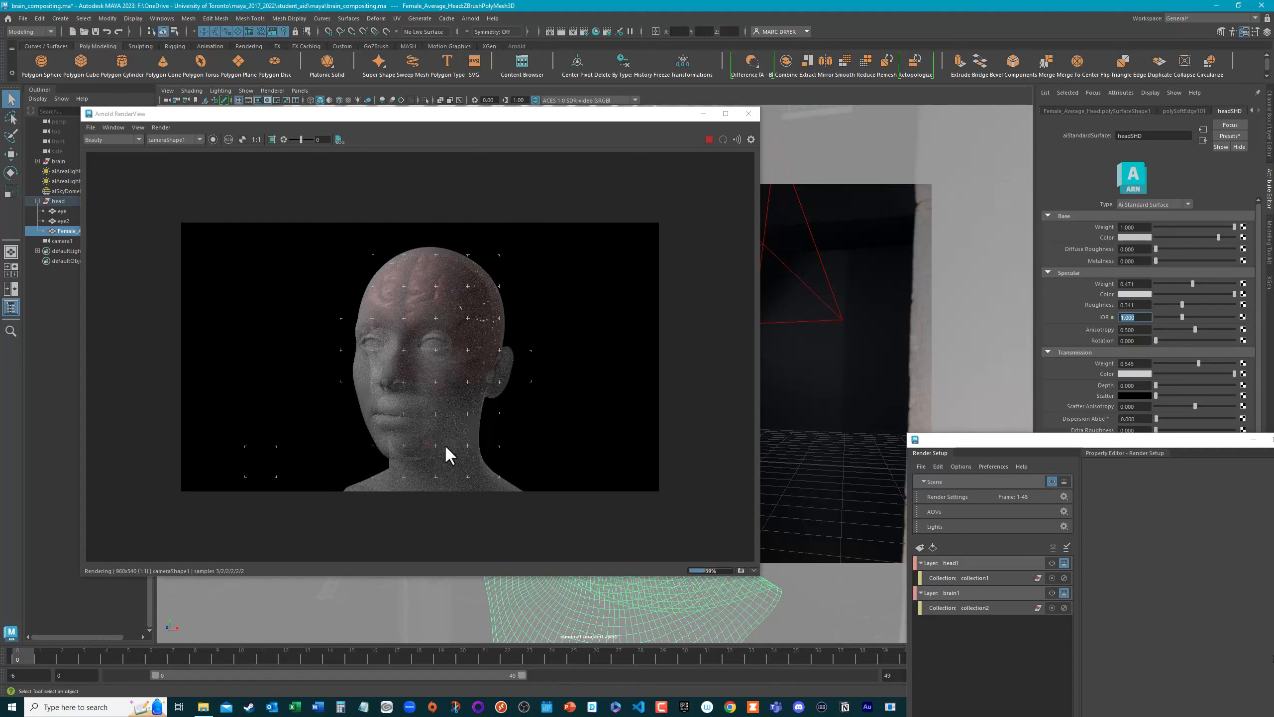
{"action": "left_click_drag", "start_coordinate": [1193, 285], "coordinate": [1233, 288]}
Step: Advance the animation to frame 22 to live-render the transmissive head in profile
{"action": "left_click_drag", "start_coordinate": [501, 121], "coordinate": [502, 112]}
{"action": "left_click", "coordinate": [195, 656]}
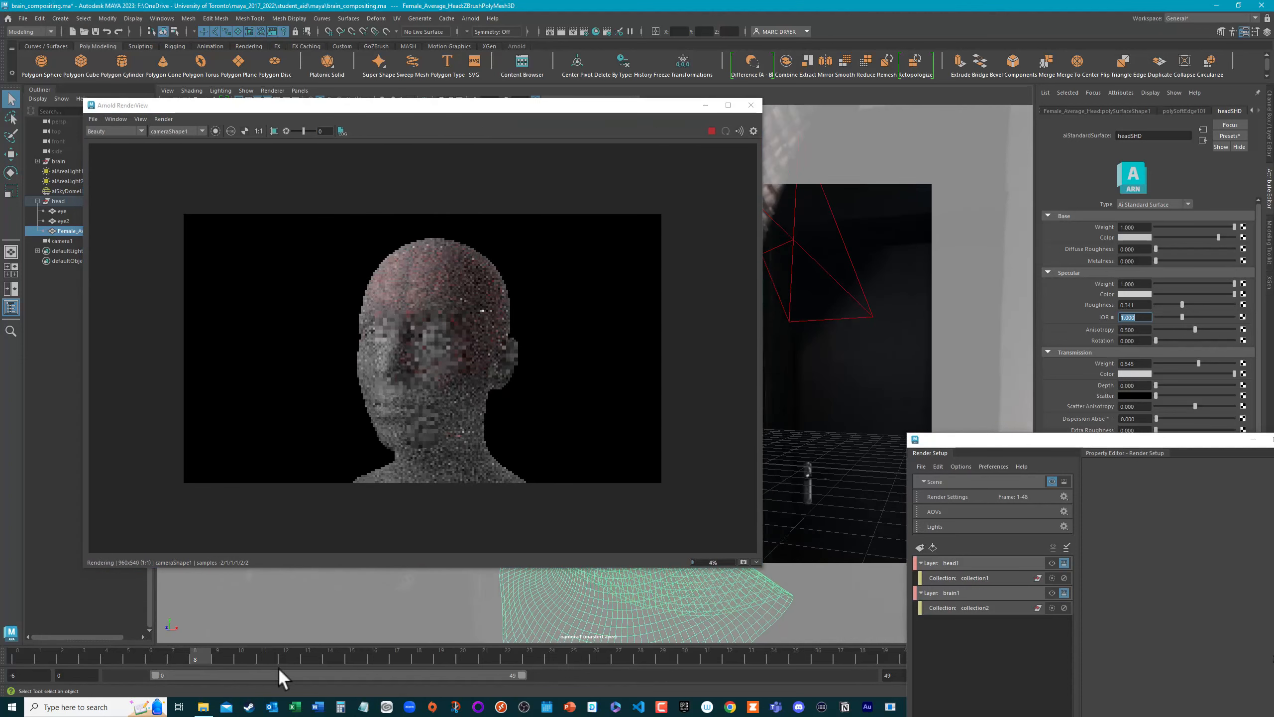
{"action": "left_click_drag", "start_coordinate": [278, 667], "coordinate": [503, 677]}
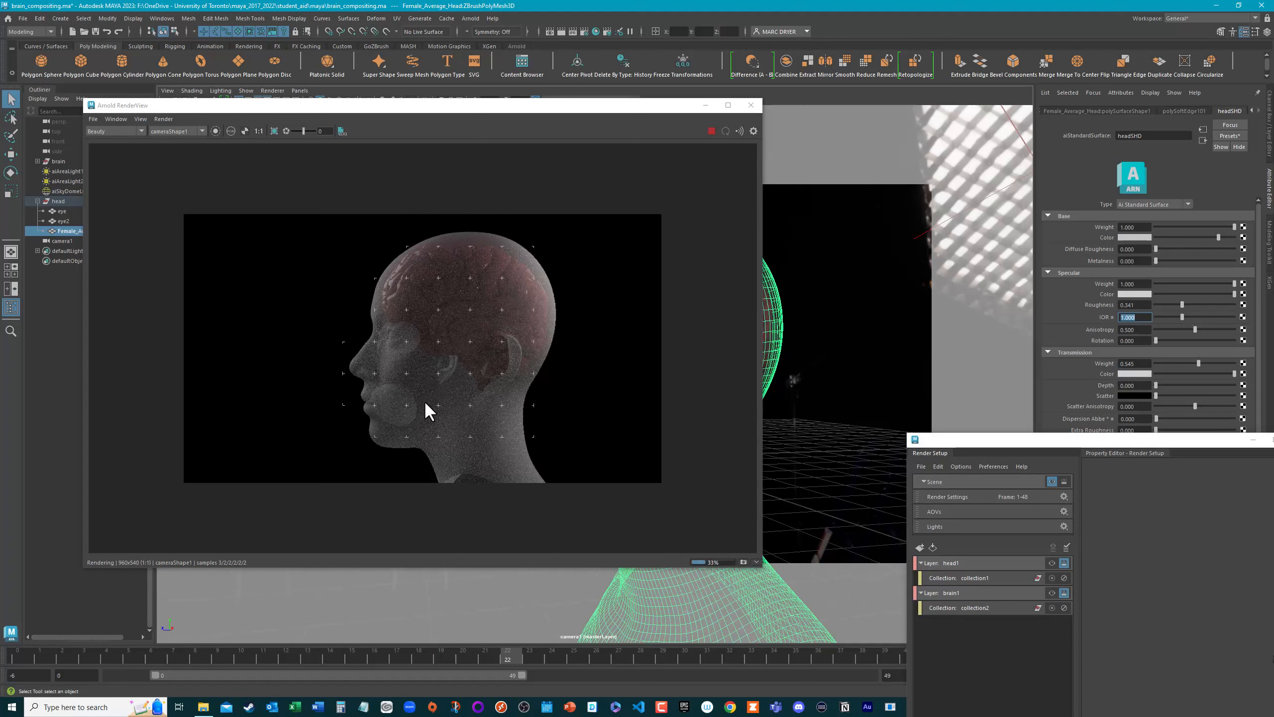
Step: Try disabling Double Sided in the head mesh's Render Stats, and re-enable it
{"action": "left_click", "coordinate": [479, 437]}
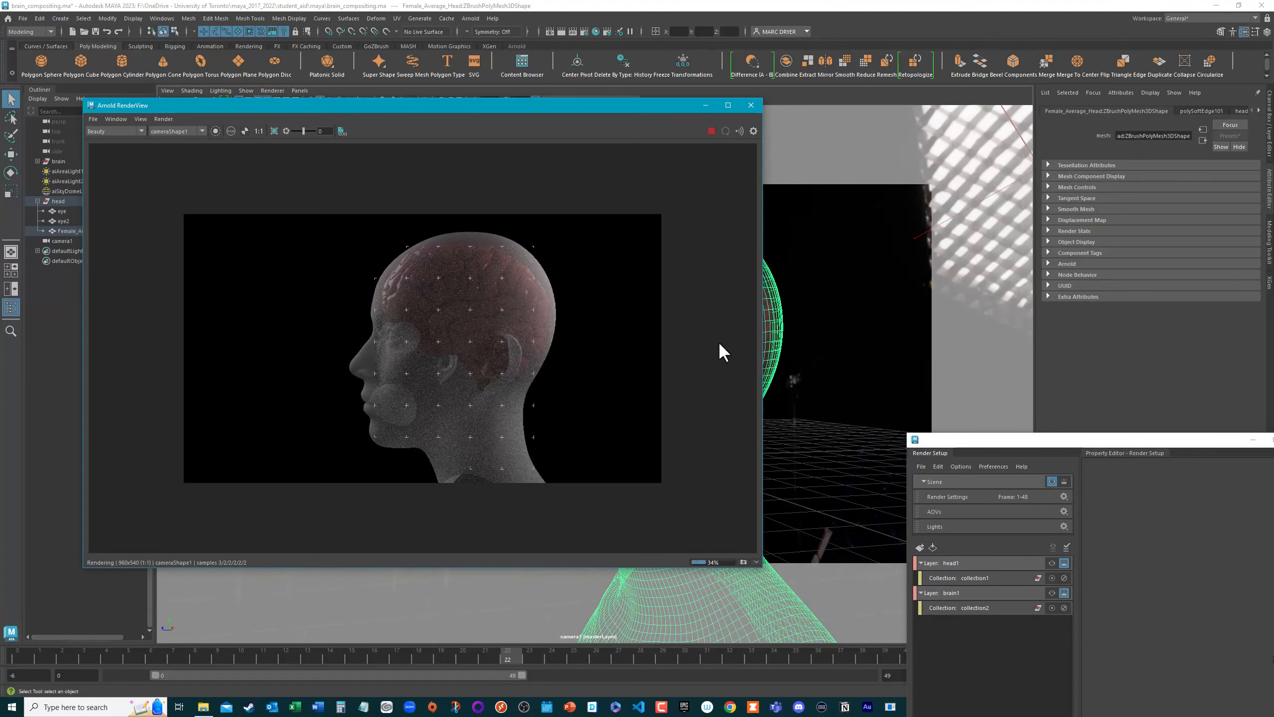
{"action": "left_click", "coordinate": [1074, 231]}
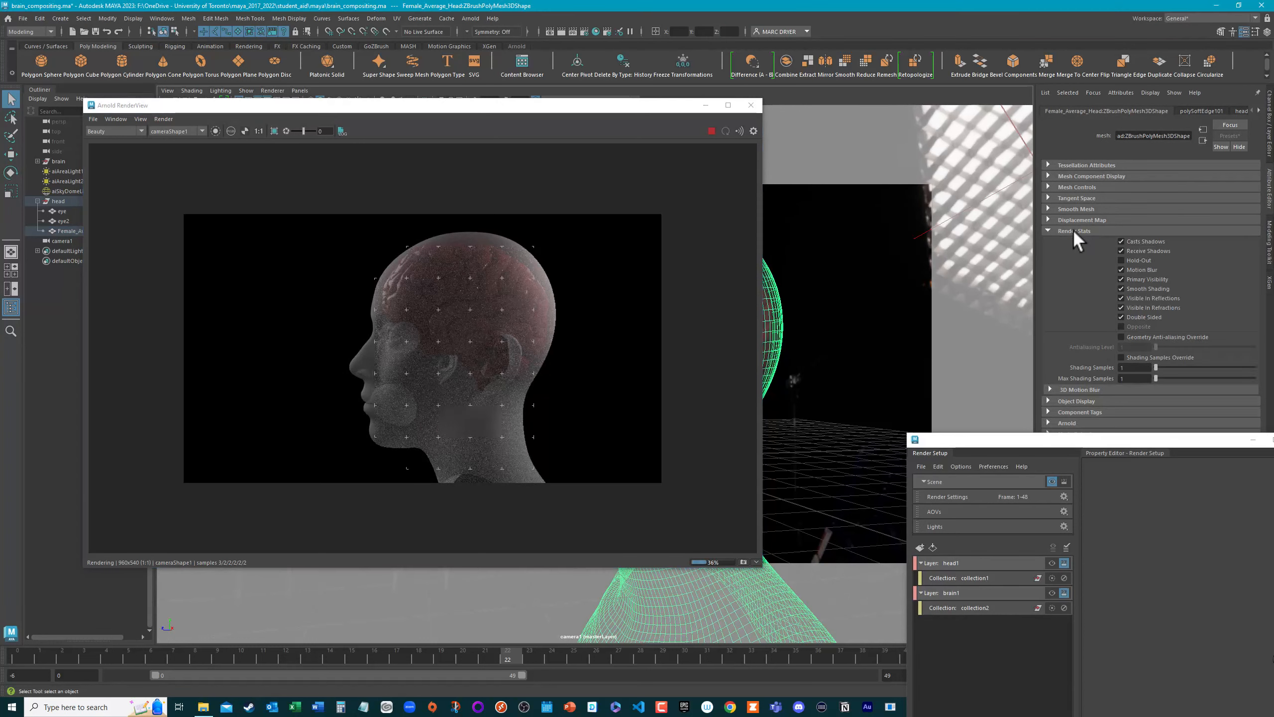
{"action": "left_click", "coordinate": [1122, 316]}
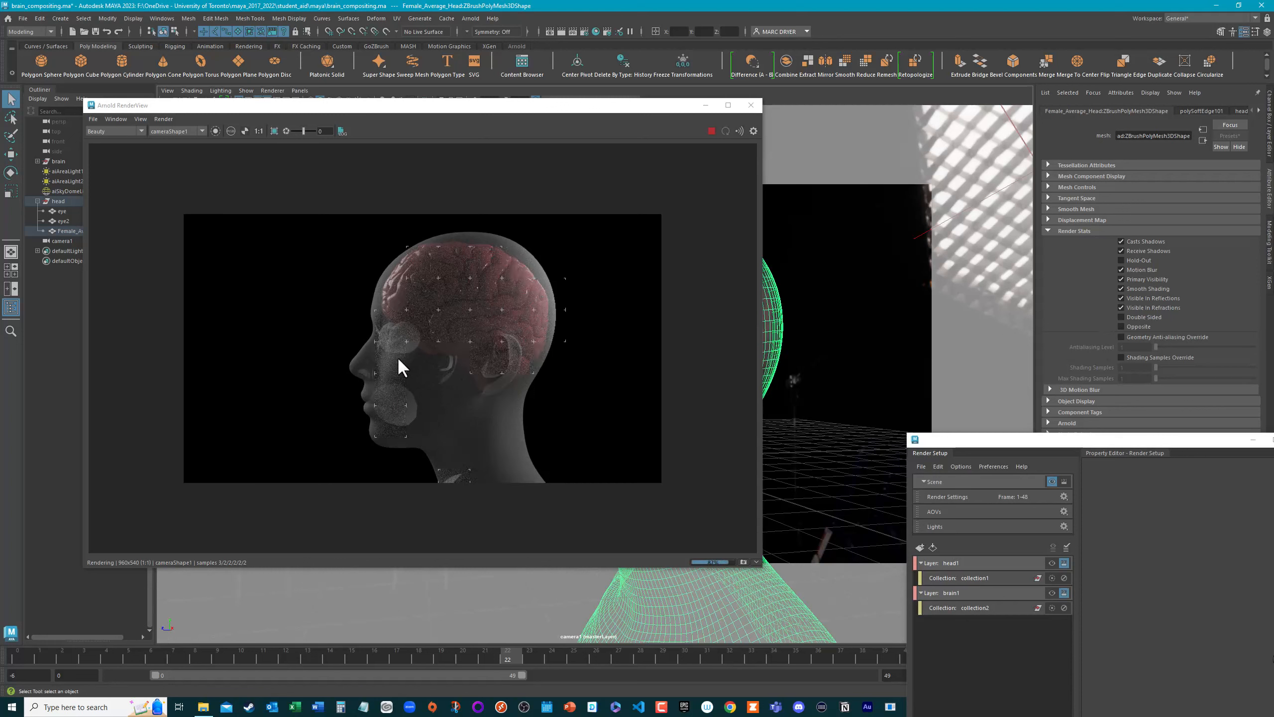
{"action": "left_click", "coordinate": [1159, 317]}
Step: Stop the live render and set the Transmission weight of the headSHD material to 0.000
{"action": "left_click", "coordinate": [712, 131]}
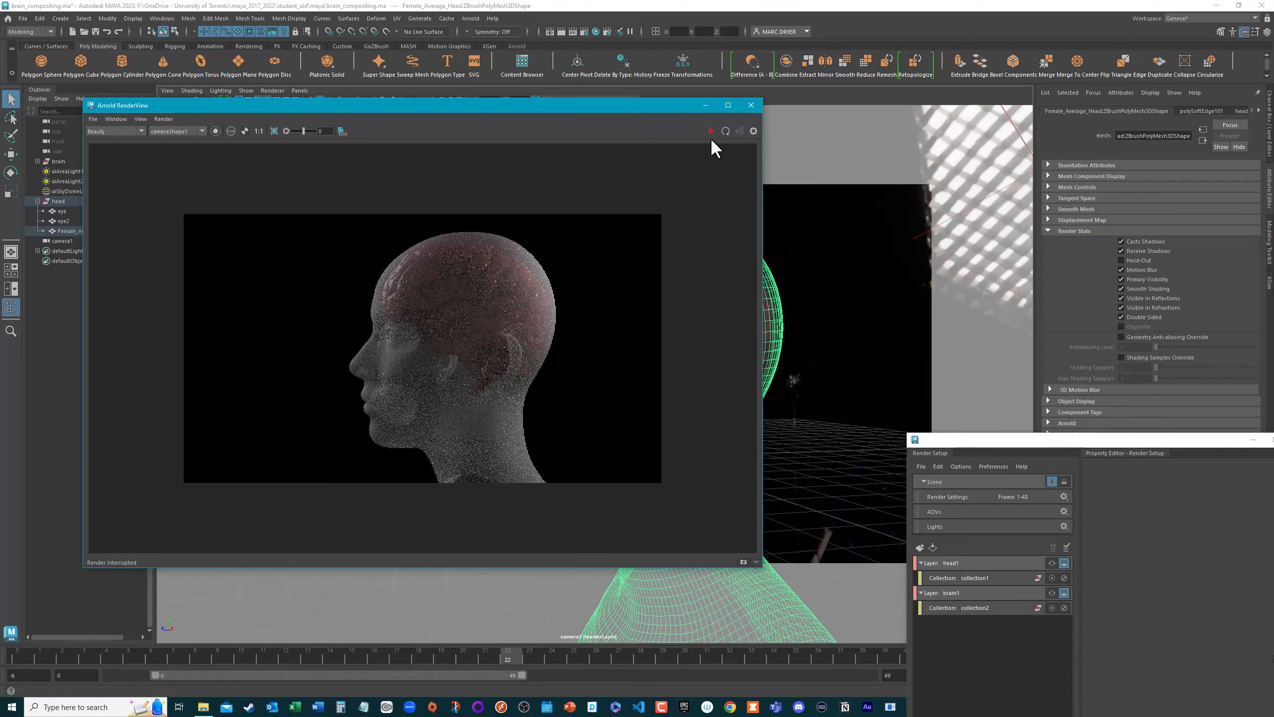
{"action": "left_click", "coordinate": [1259, 110]}
{"action": "left_click", "coordinate": [1228, 111]}
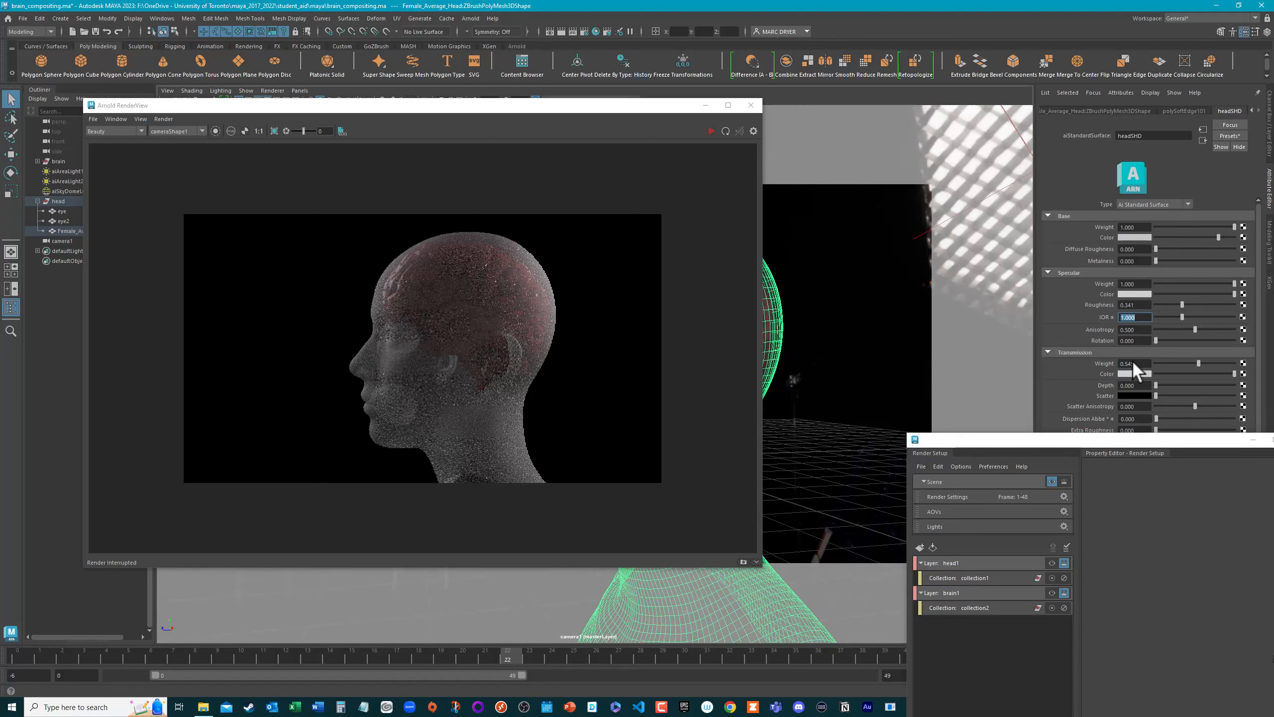
{"action": "left_click_drag", "start_coordinate": [1198, 362], "coordinate": [1139, 359]}
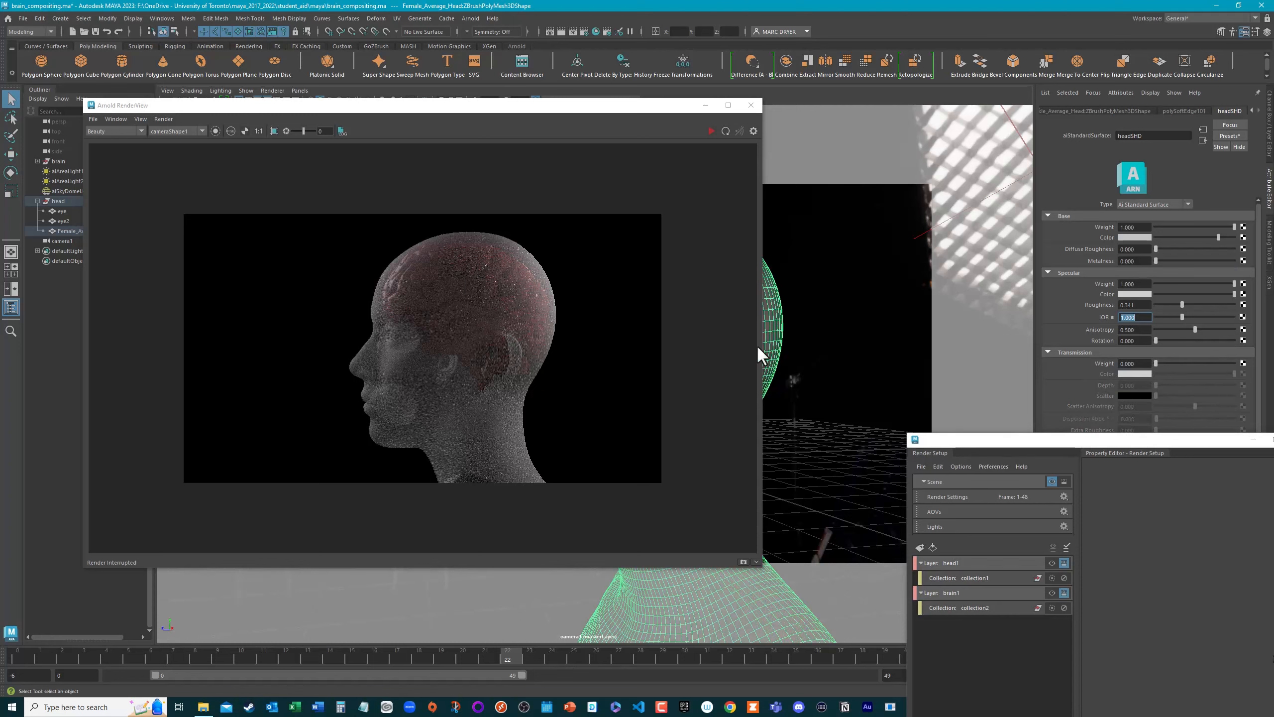
Step: Close Arnold RenderView, and reopen the Render Setup editor beside the head in the viewport
{"action": "left_click", "coordinate": [751, 105]}
{"action": "left_click_drag", "start_coordinate": [999, 445], "coordinate": [926, 135]}
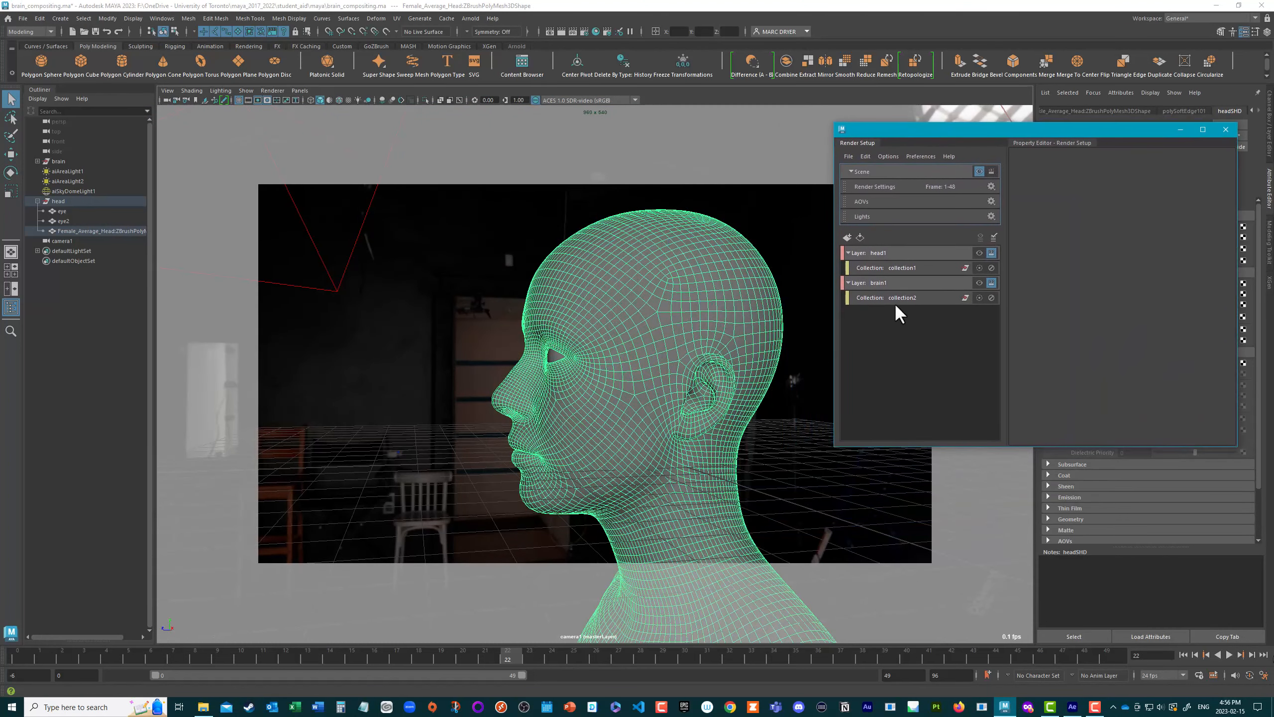
{"action": "left_click", "coordinate": [1221, 129]}
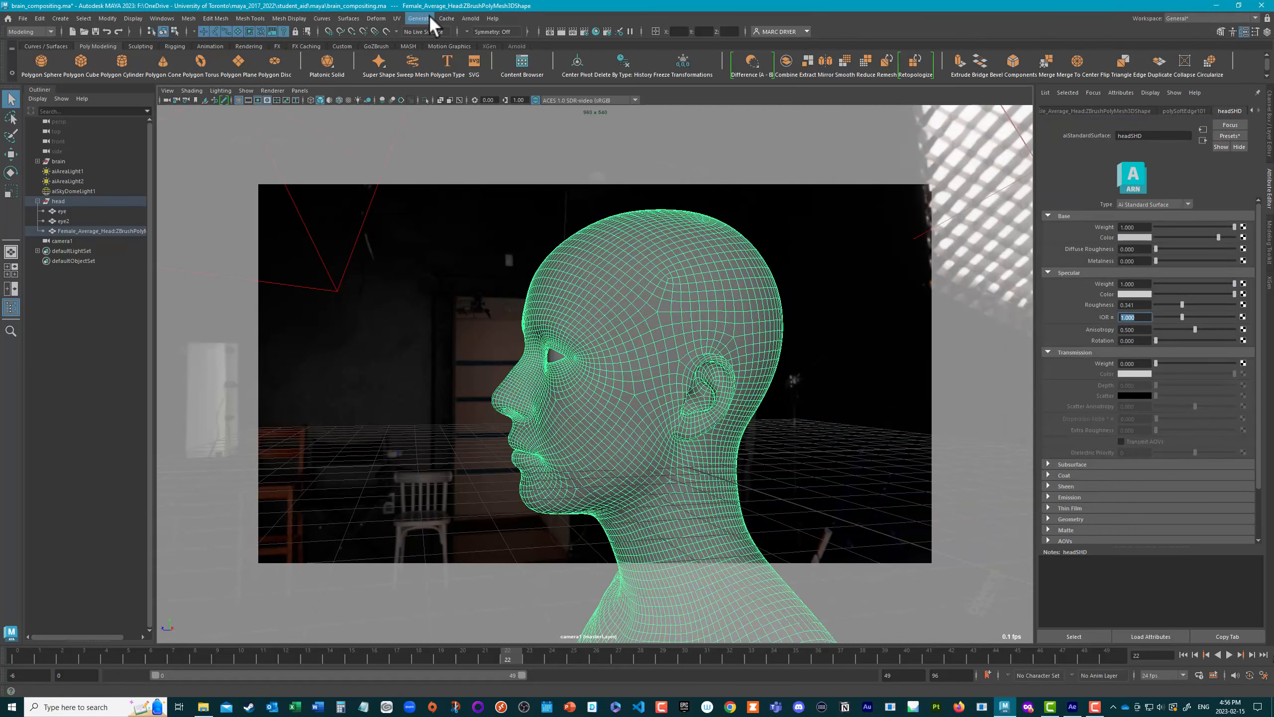
{"action": "left_click", "coordinate": [606, 31]}
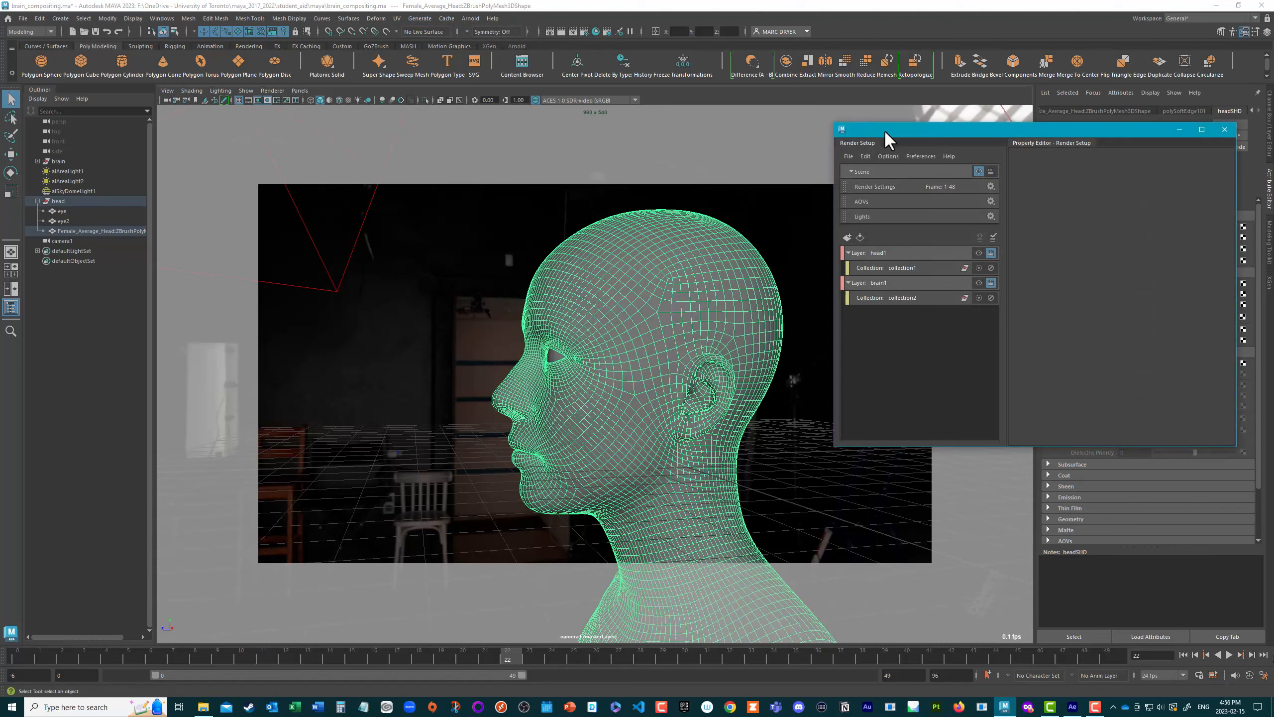
{"action": "left_click_drag", "start_coordinate": [884, 130], "coordinate": [822, 94]}
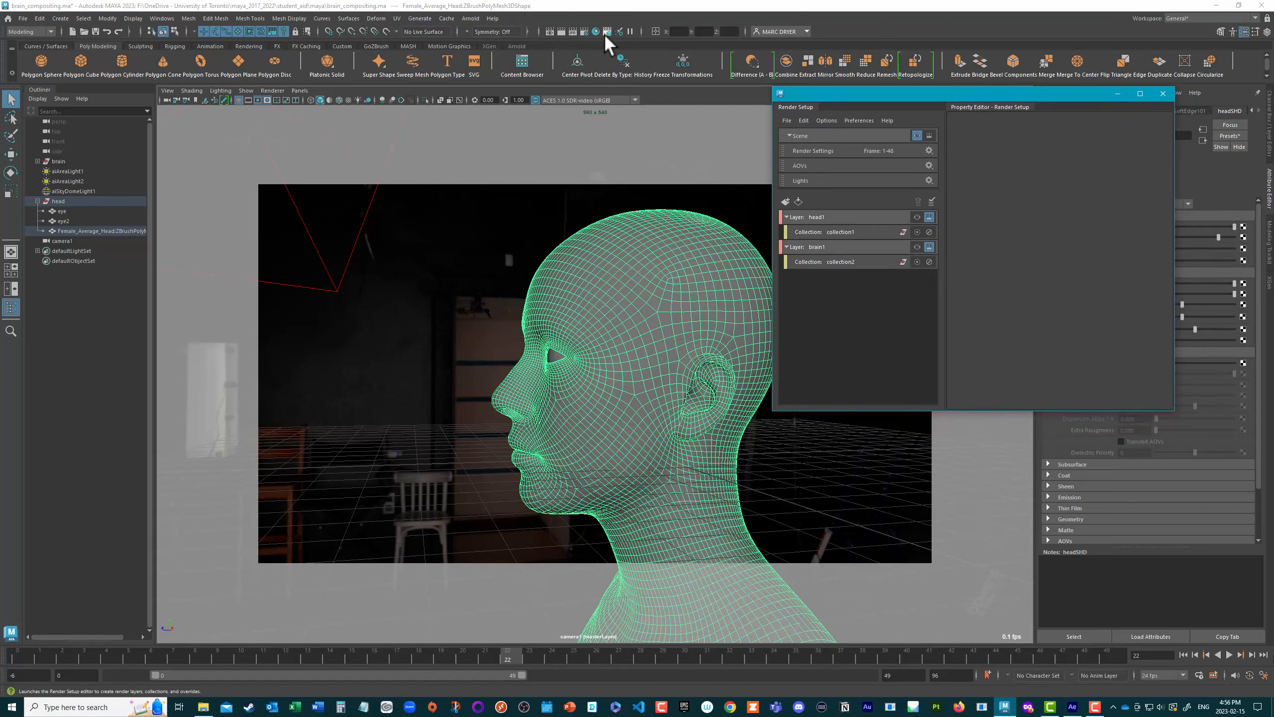
Step: Collapse and delete the existing head1 and brain1 render layers
{"action": "left_click", "coordinate": [803, 219]}
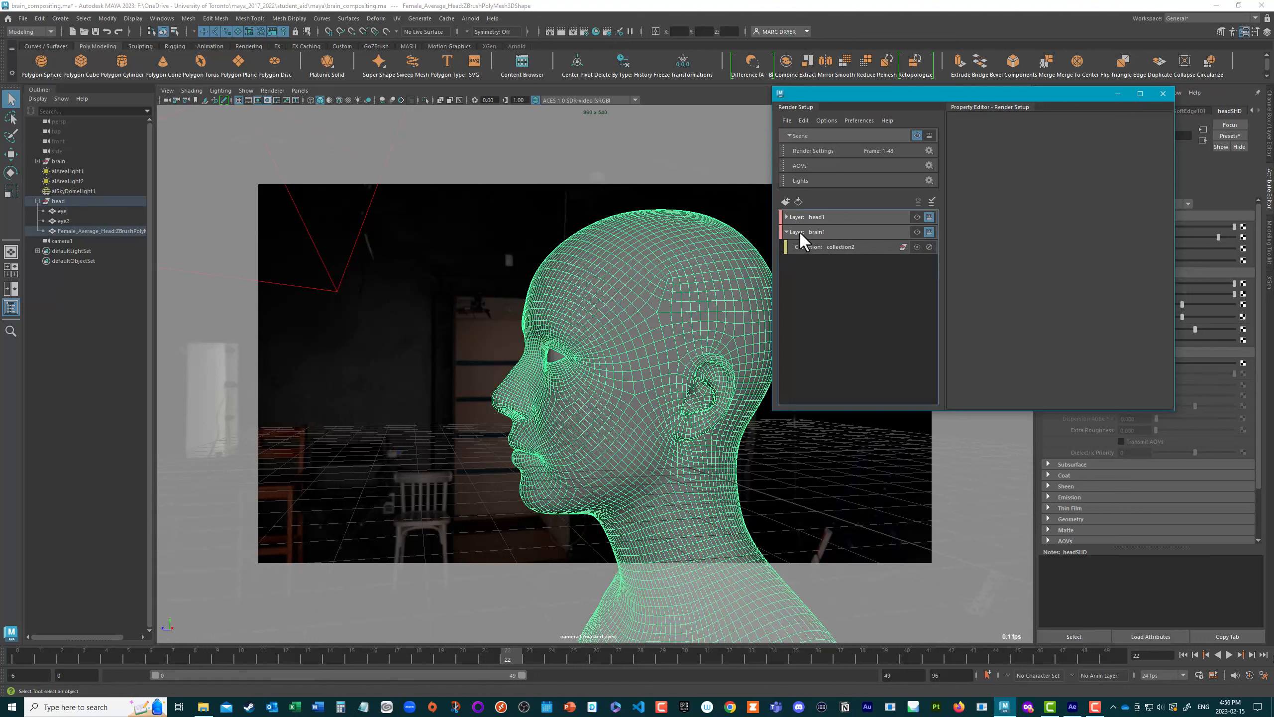
{"action": "left_click", "coordinate": [802, 232]}
{"action": "left_click_drag", "start_coordinate": [866, 282], "coordinate": [795, 219]}
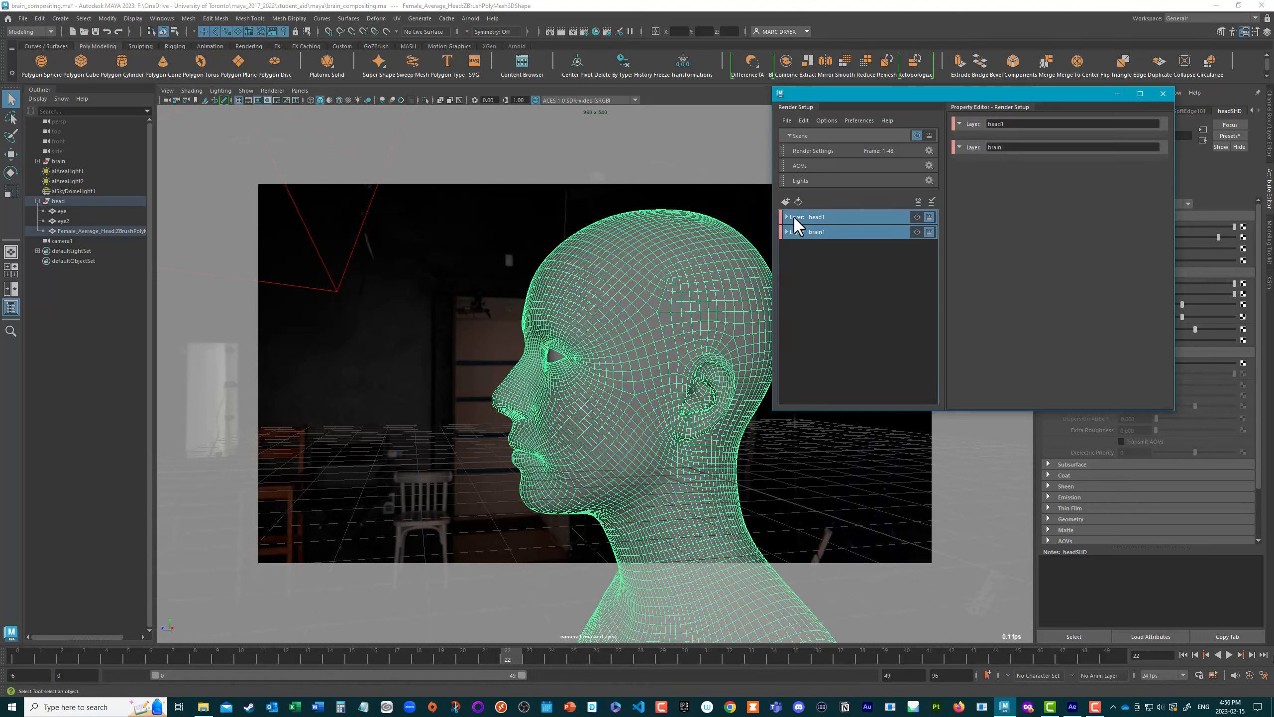
{"action": "right_click", "coordinate": [794, 216]}
{"action": "left_click", "coordinate": [825, 241]}
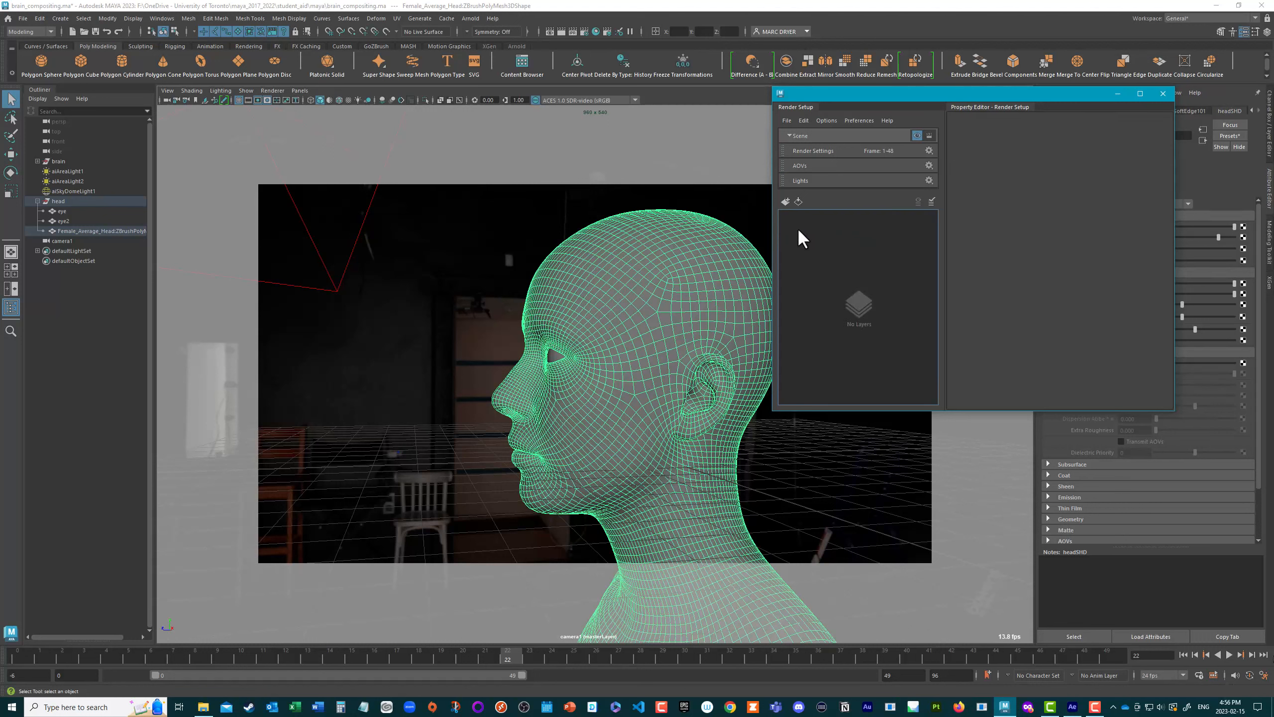
Step: Create a new render layer named head_layer
{"action": "left_click", "coordinate": [785, 201]}
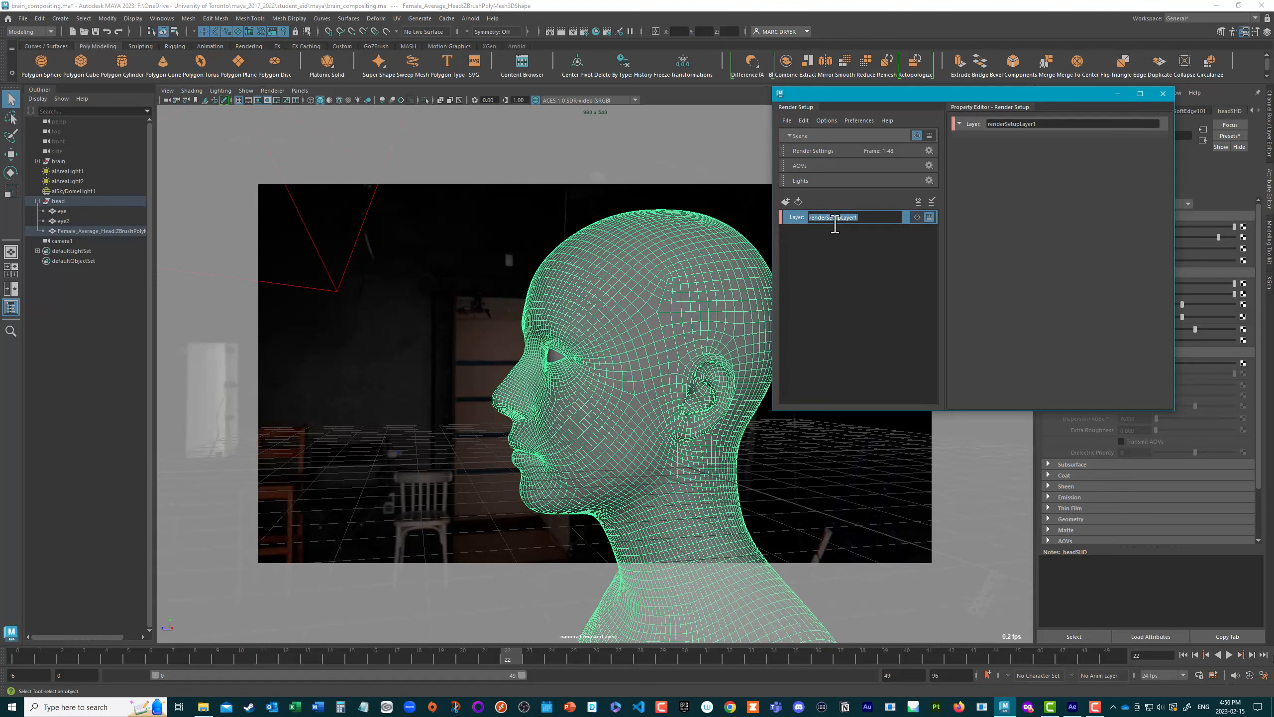
{"action": "type", "text": "head_layer"}
{"action": "key", "text": "Return"}
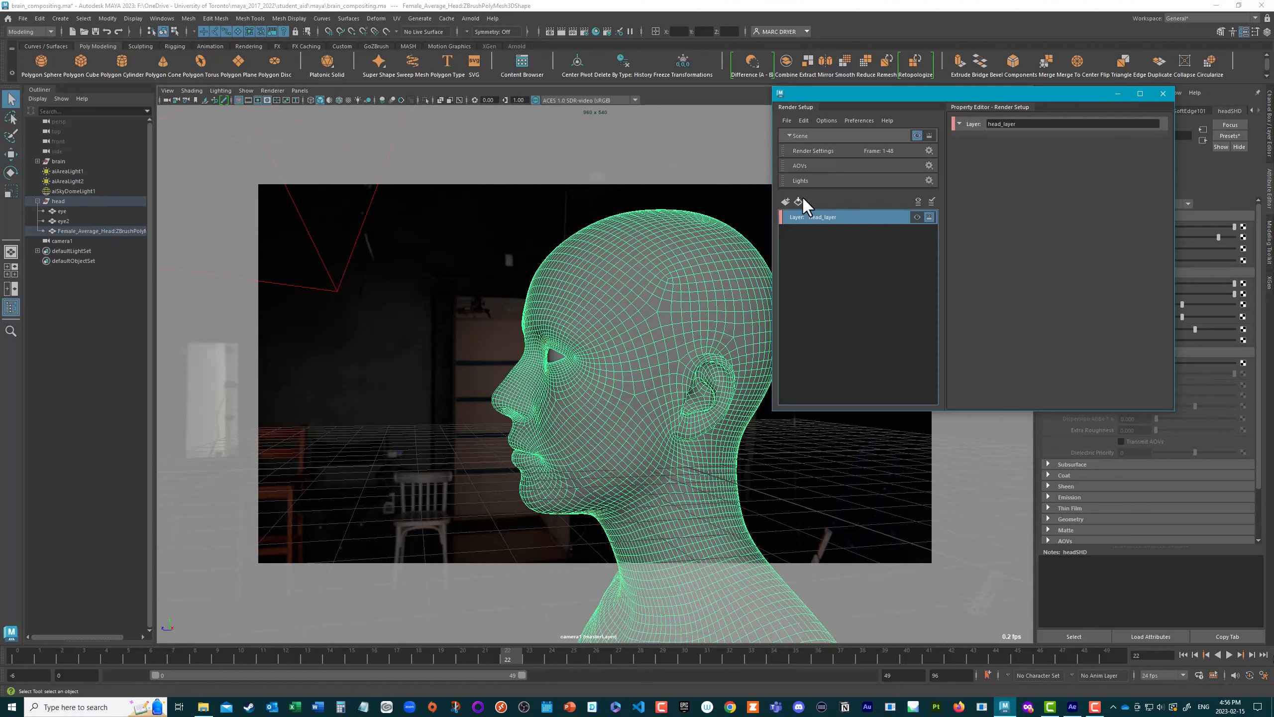
Step: Create a second render layer named brain_layer
{"action": "left_click", "coordinate": [785, 201]}
{"action": "type", "text": "br"}
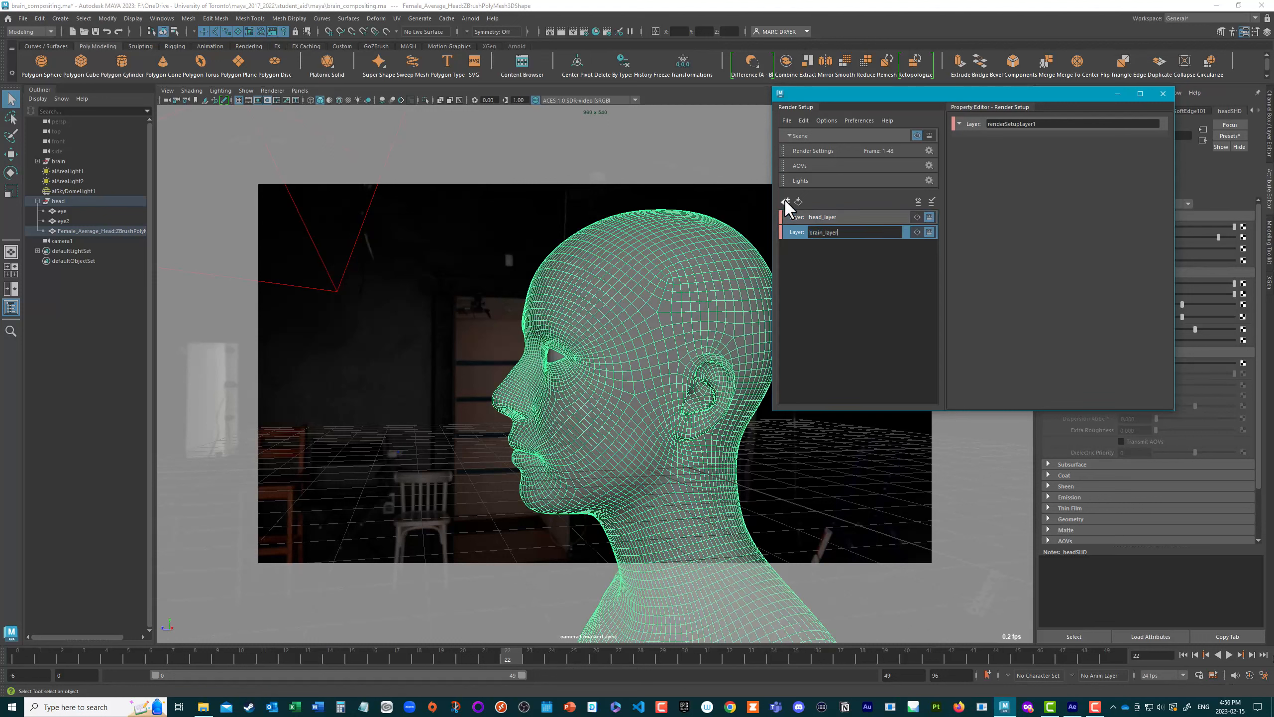
{"action": "type", "text": "ain_layer"}
{"action": "key", "text": "Return"}
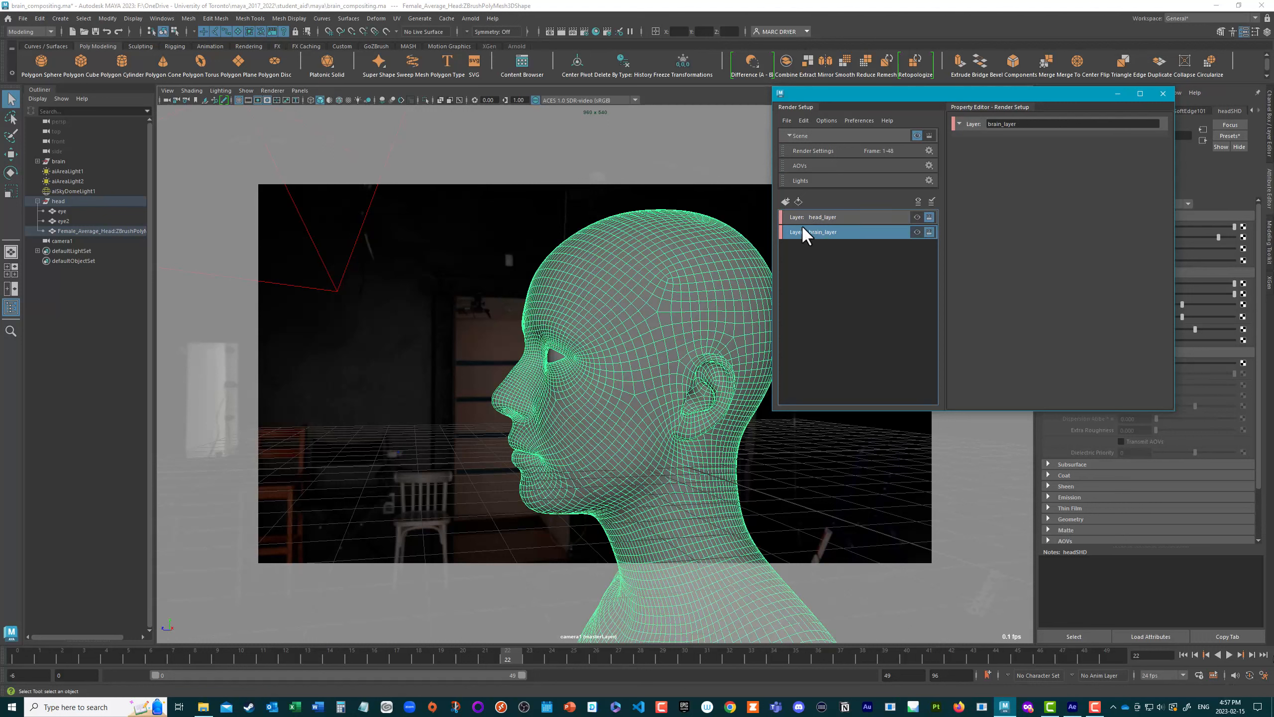
Step: Create a collection named head_GEO in head_layer
{"action": "left_click", "coordinate": [814, 221]}
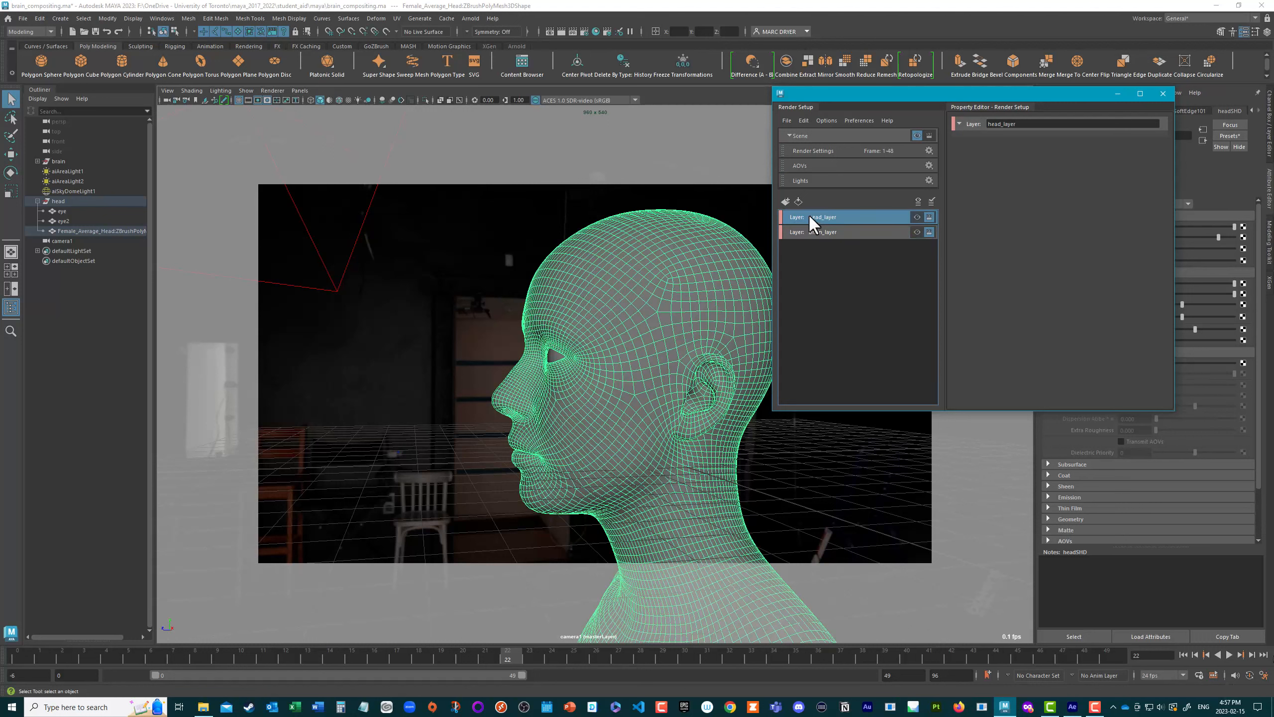
{"action": "right_click", "coordinate": [798, 217]}
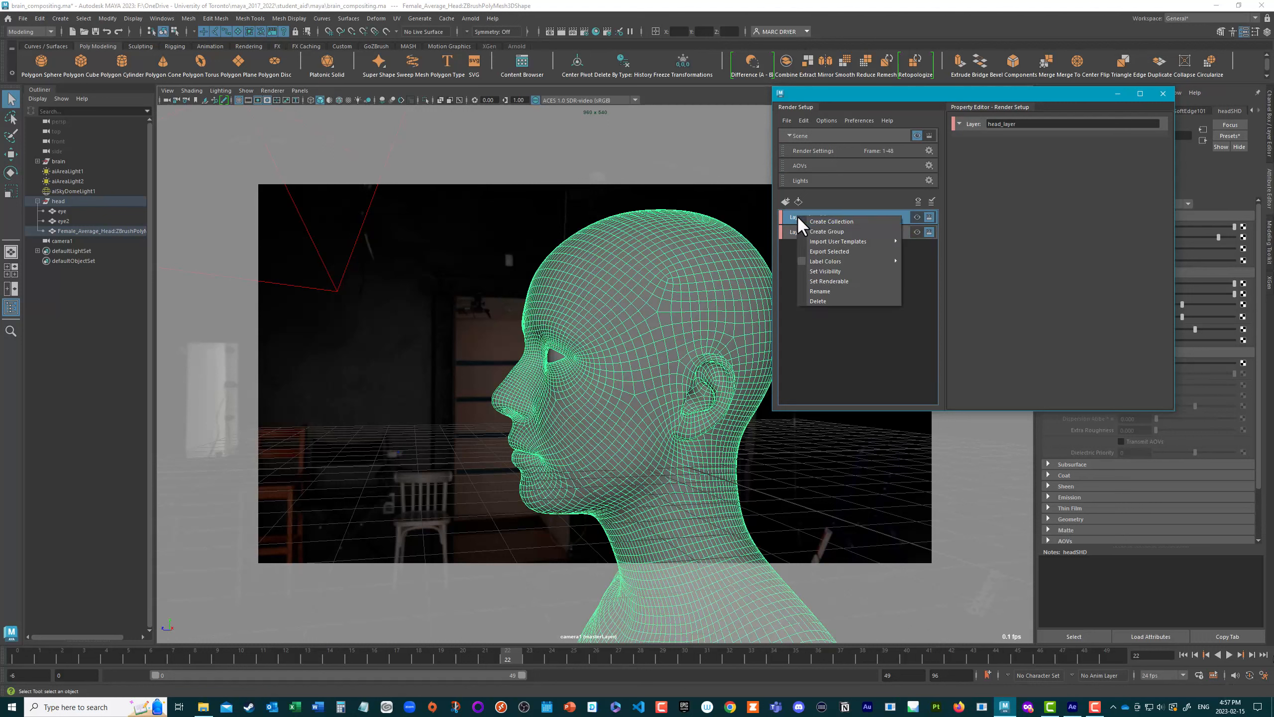
{"action": "left_click", "coordinate": [815, 222]}
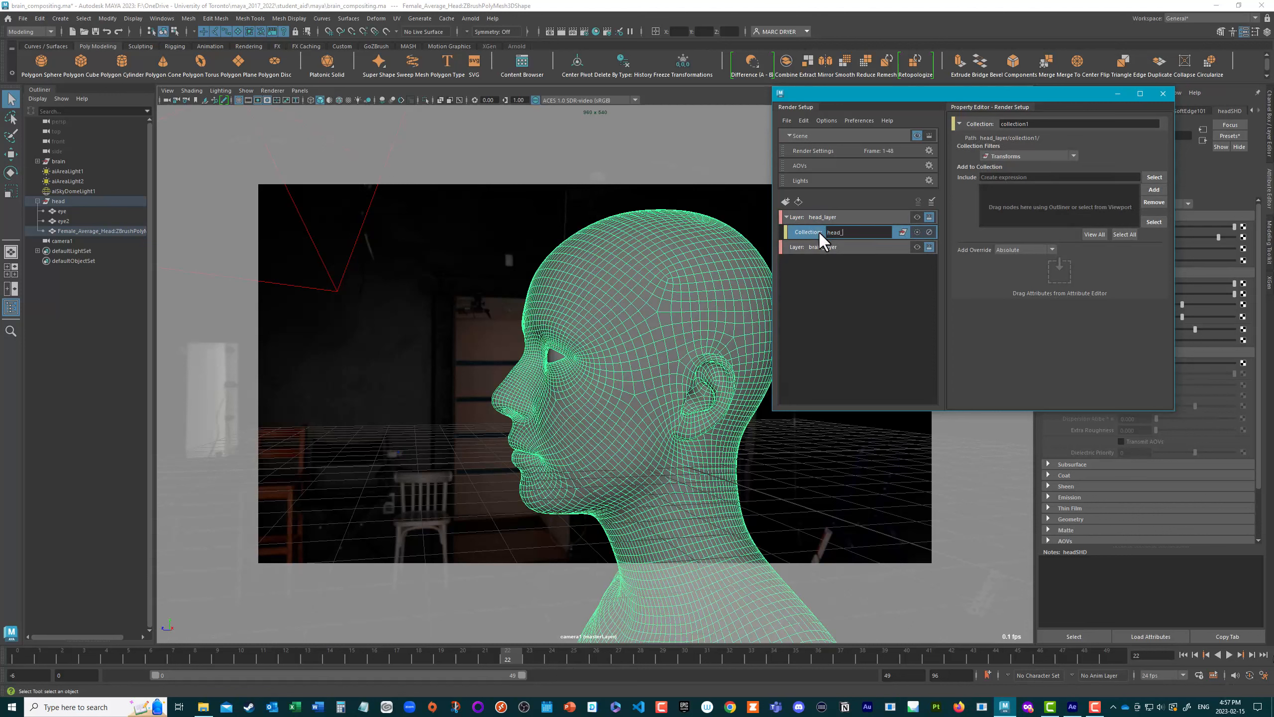
{"action": "type", "text": "head_GWE"}
{"action": "key", "text": "BackSpace"}
{"action": "key", "text": "BackSpace"}
{"action": "type", "text": "EO"}
{"action": "key", "text": "Return"}
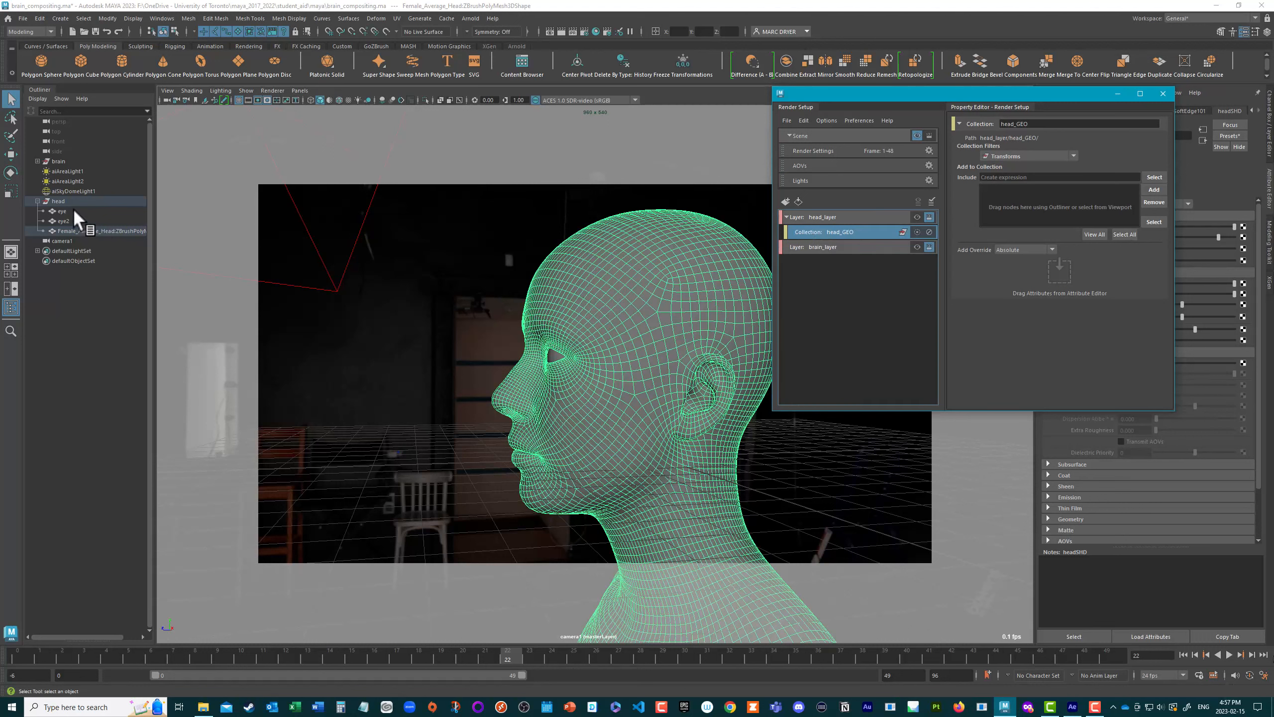
Step: Add the head group to the head_GEO collection, check the group's eye and head meshes, and collapse it in the Outliner
{"action": "left_click_drag", "start_coordinate": [59, 199], "coordinate": [1013, 200]}
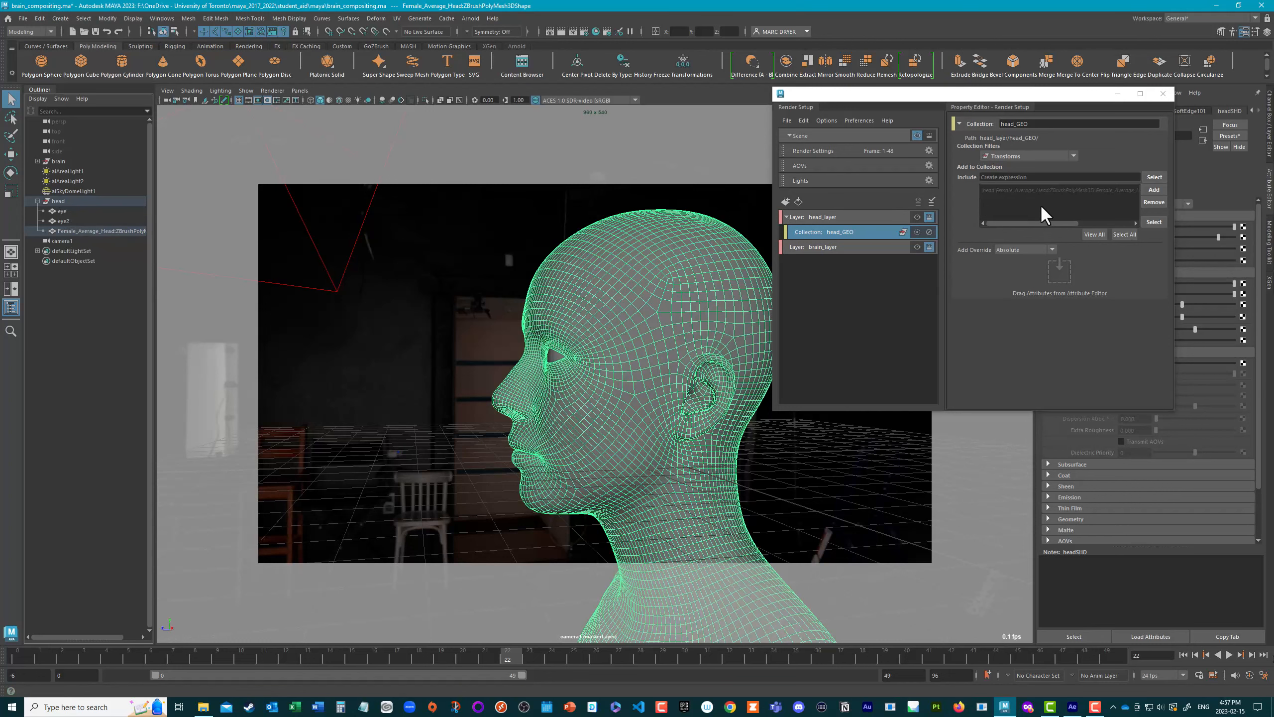
{"action": "key", "text": "ctrl+z"}
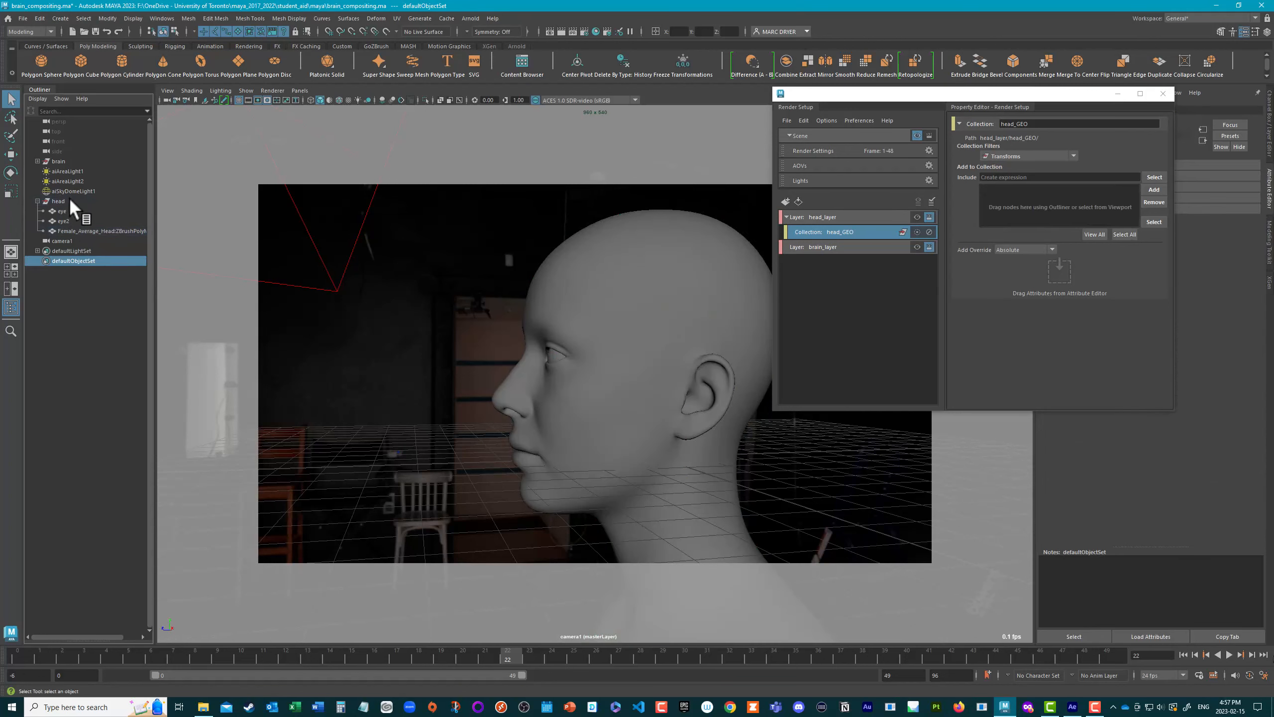
{"action": "left_click_drag", "start_coordinate": [58, 200], "coordinate": [1050, 208]}
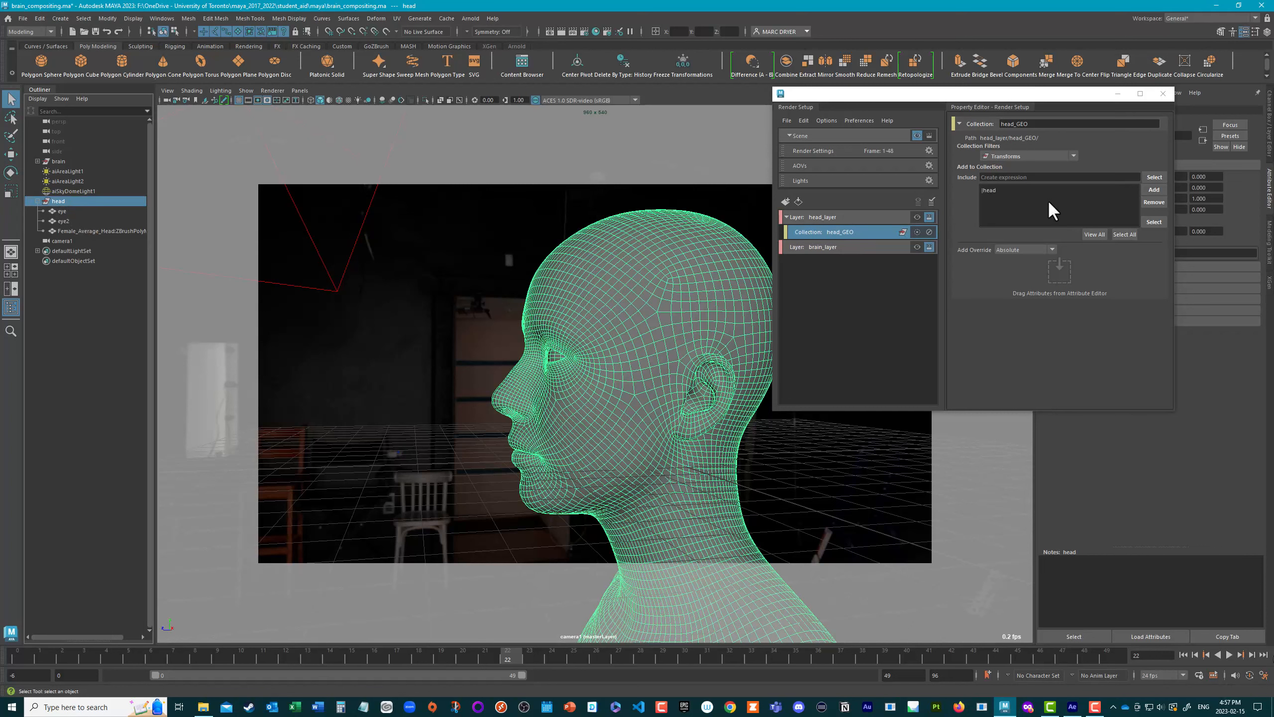
{"action": "left_click", "coordinate": [72, 212]}
{"action": "left_click", "coordinate": [73, 223]}
{"action": "left_click", "coordinate": [74, 230]}
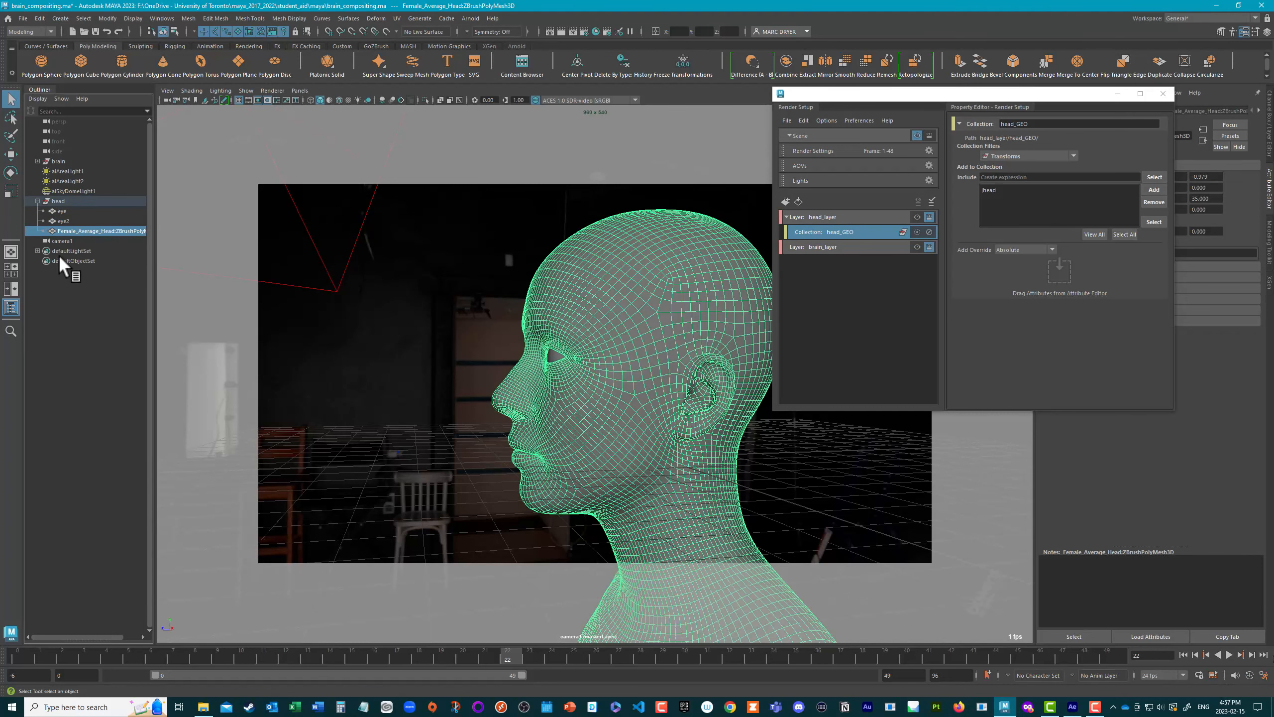
{"action": "left_click", "coordinate": [37, 201]}
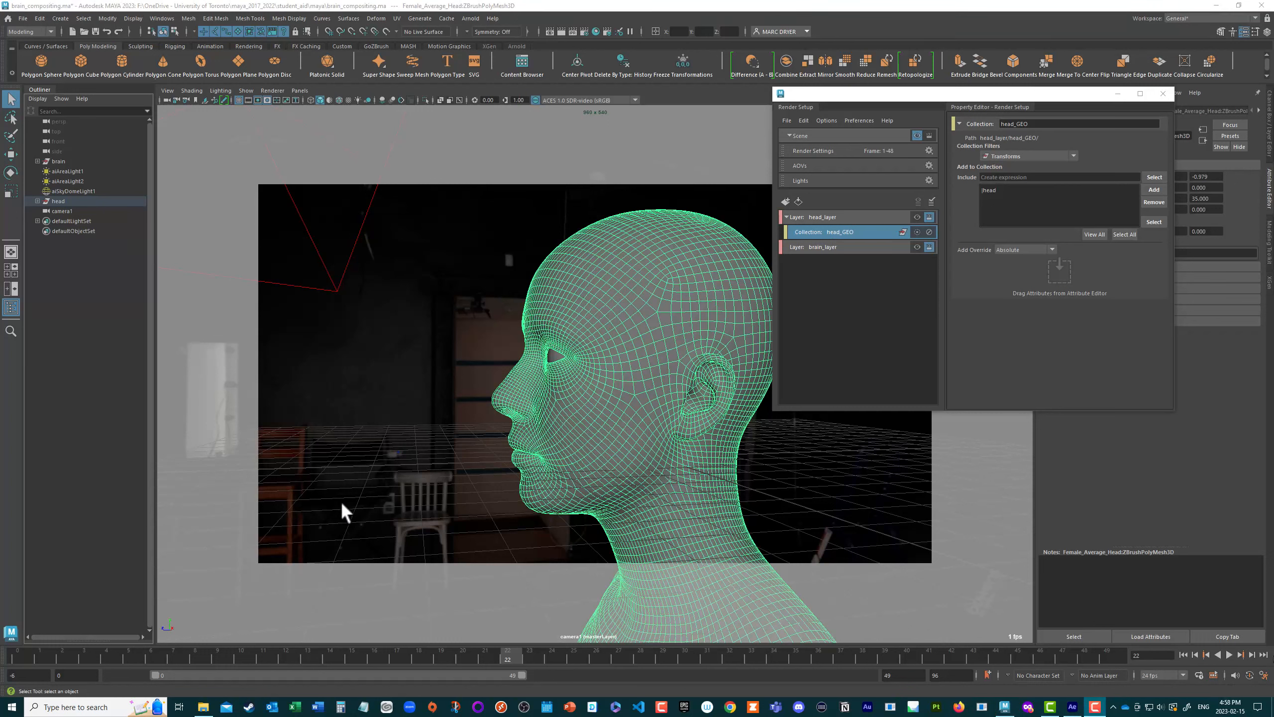
Step: Create a collection in brain_layer and add the brain group to it
{"action": "left_click", "coordinate": [814, 245]}
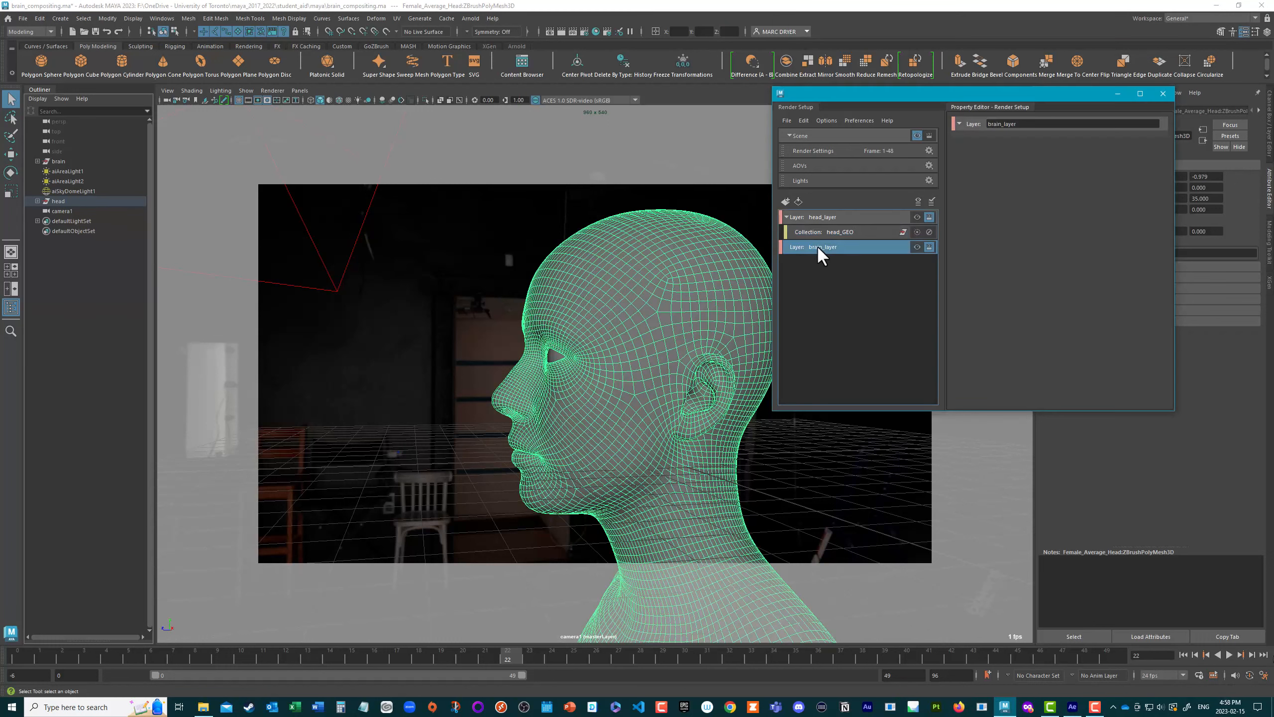
{"action": "right_click", "coordinate": [818, 244]}
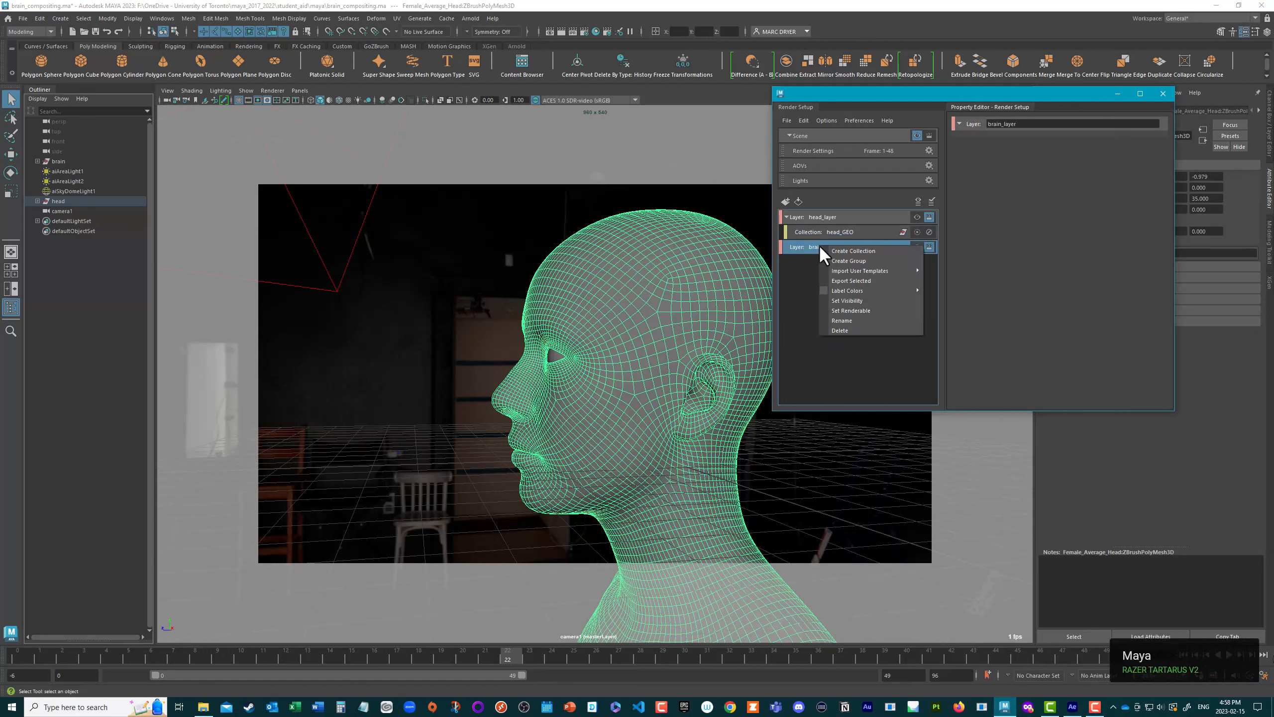
{"action": "left_click", "coordinate": [843, 253]}
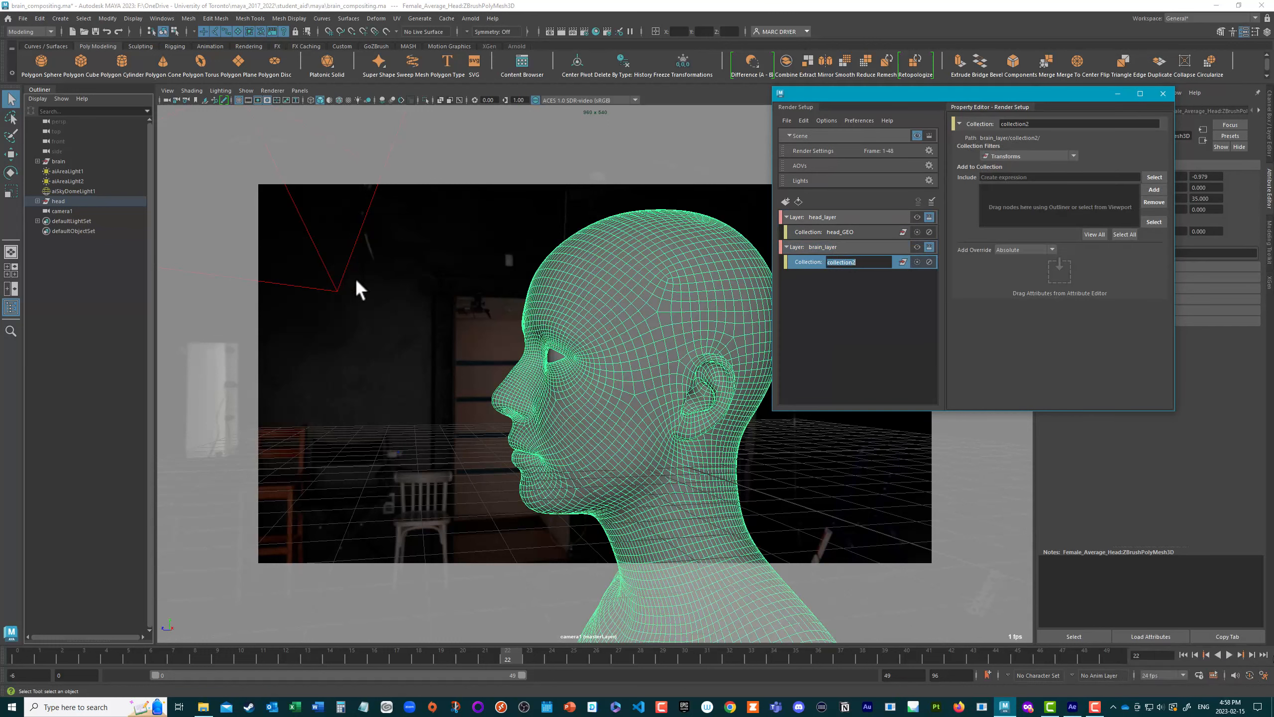
{"action": "left_click_drag", "start_coordinate": [58, 160], "coordinate": [1020, 207]}
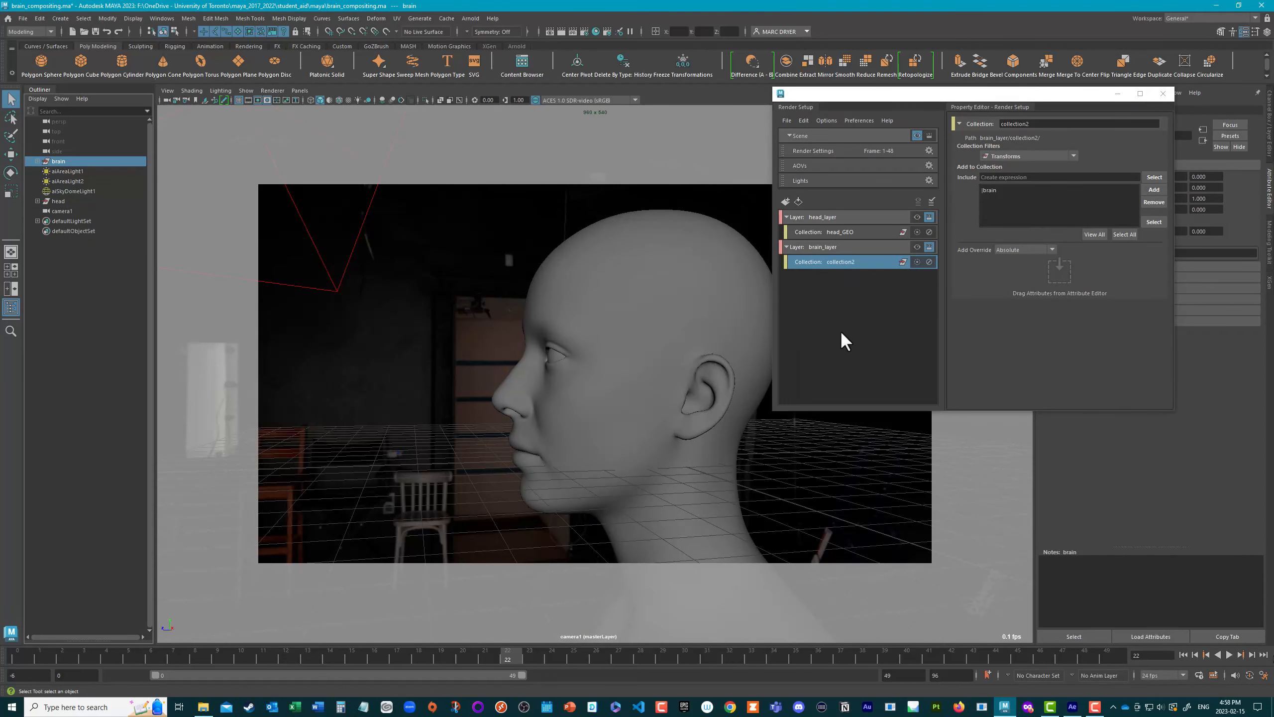
Step: Add the scene's Lights collection to head_layer as a trial, check its include option, and delete it from the layer
{"action": "left_click", "coordinate": [818, 249]}
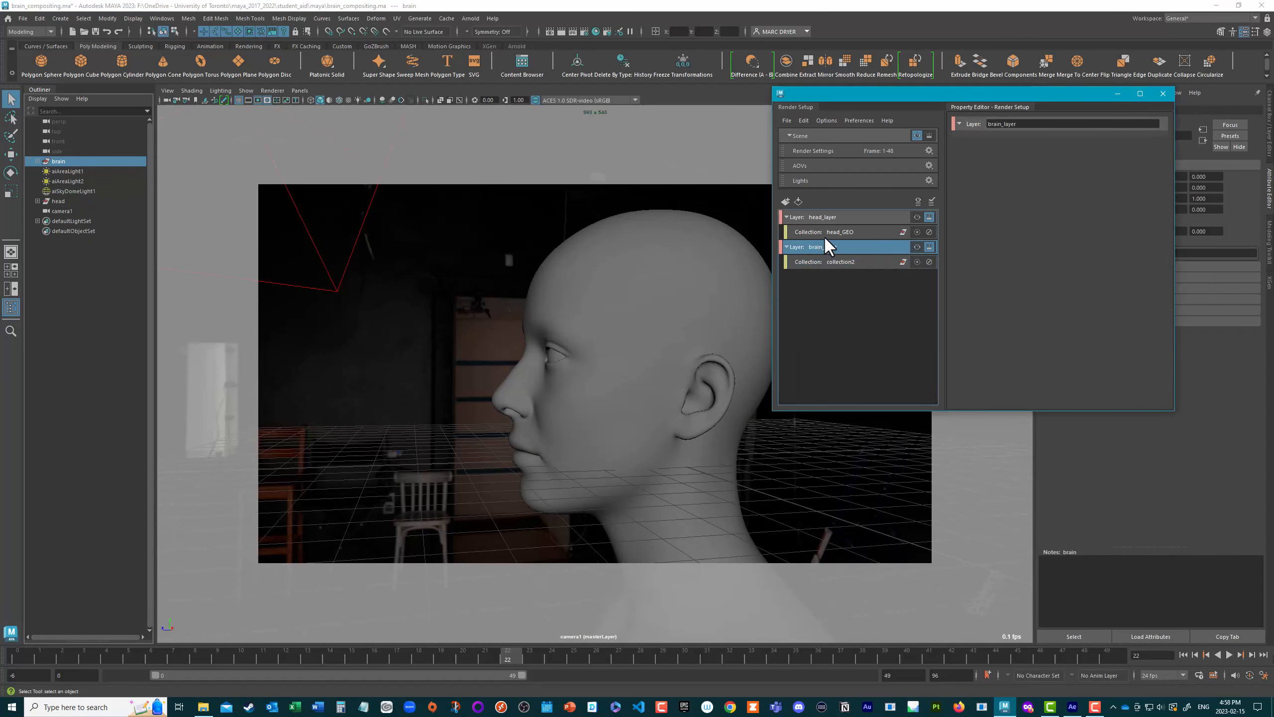
{"action": "left_click", "coordinate": [824, 233]}
{"action": "left_click", "coordinate": [824, 219]}
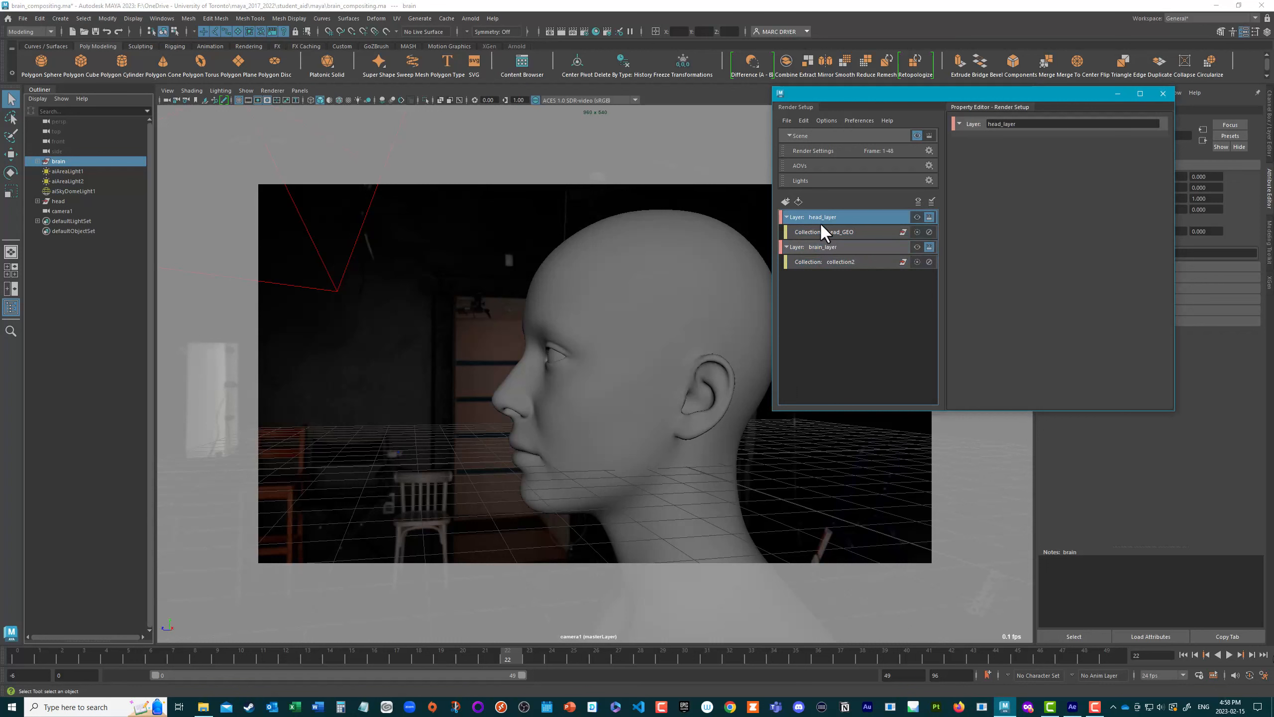
{"action": "left_click", "coordinate": [817, 233]}
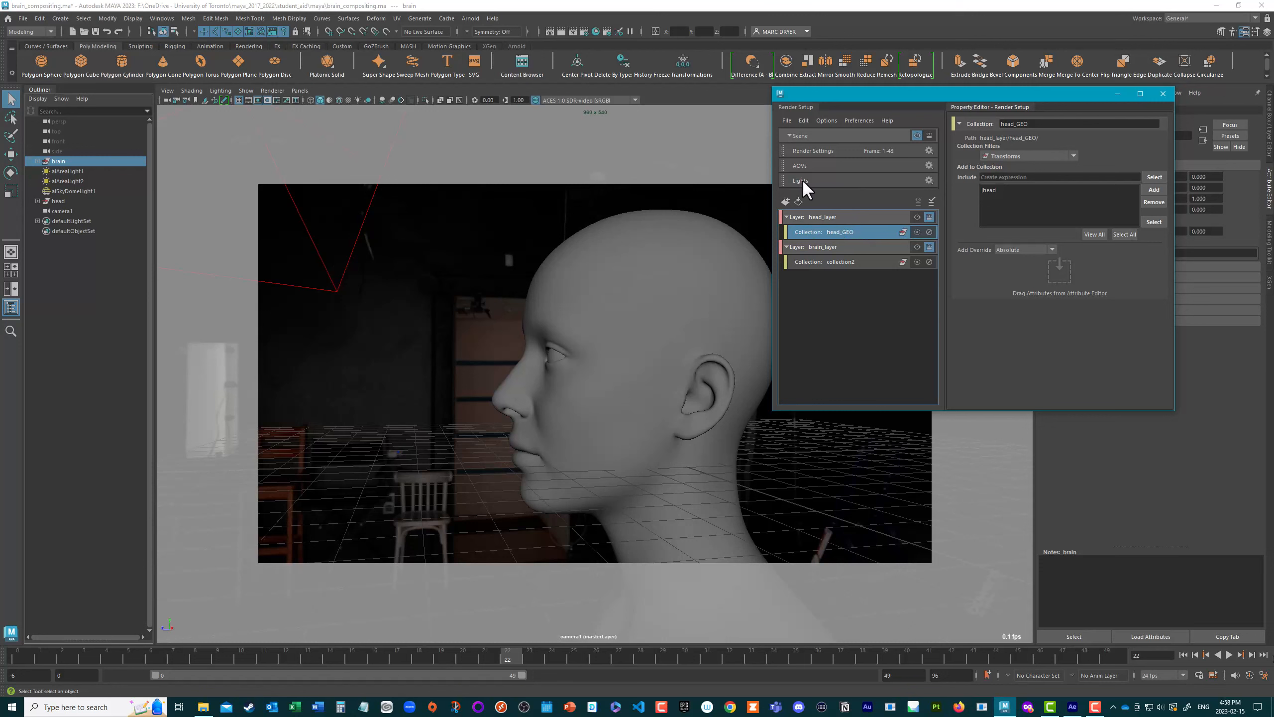
{"action": "left_click_drag", "start_coordinate": [802, 180], "coordinate": [817, 227]}
{"action": "left_click", "coordinate": [804, 233]}
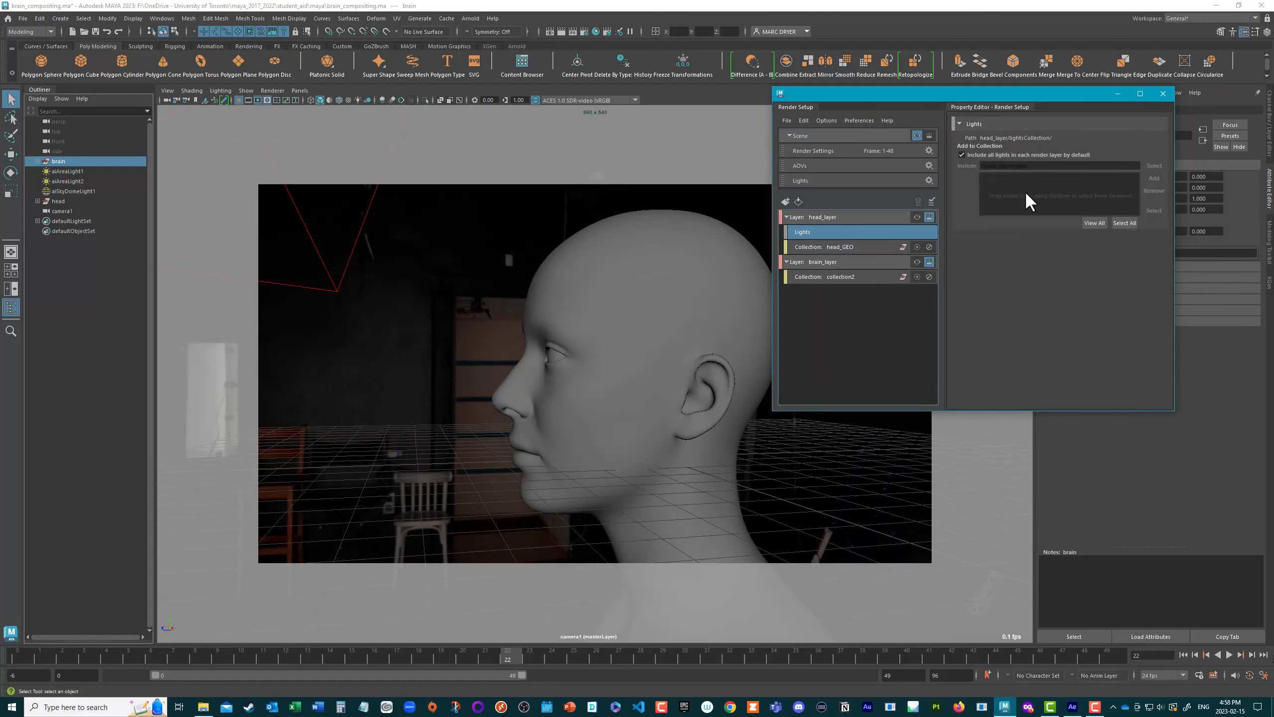
{"action": "right_click", "coordinate": [806, 229]}
{"action": "left_click", "coordinate": [833, 266]}
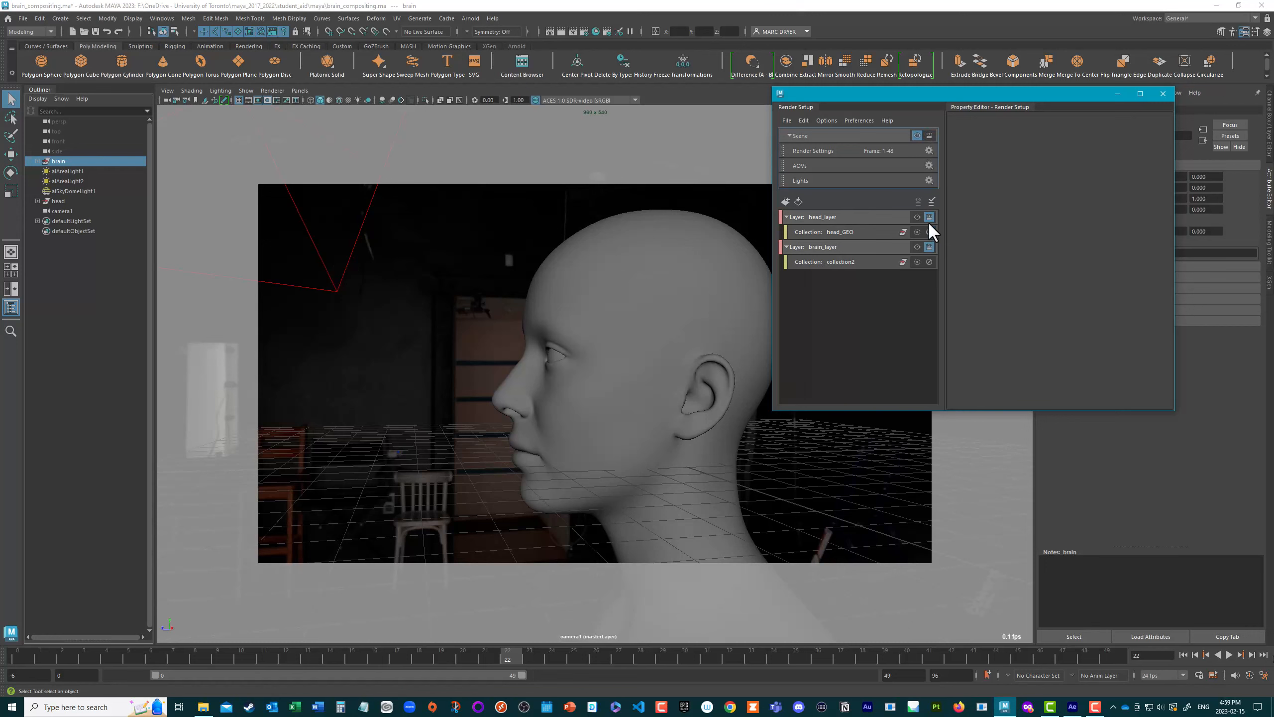
Step: Open the render settings and review the common file output, frame range, camera and image size options
{"action": "left_click", "coordinate": [875, 217]}
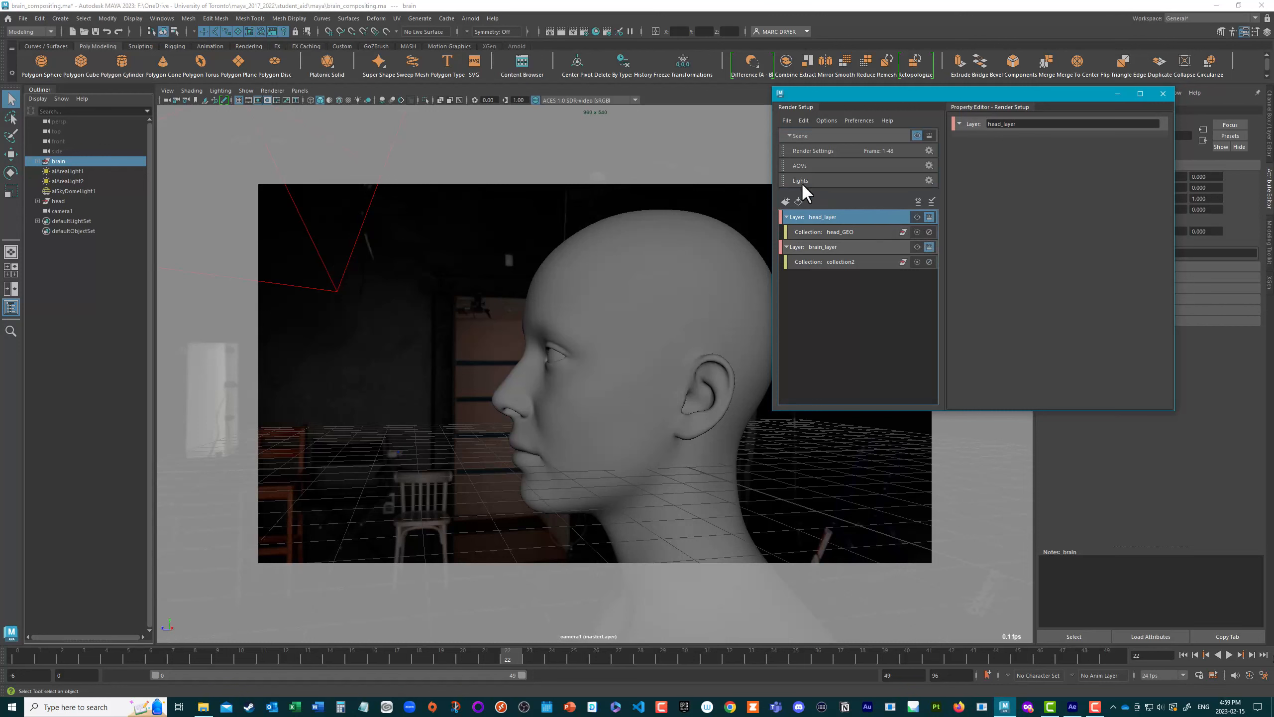
{"action": "left_click", "coordinate": [584, 31]}
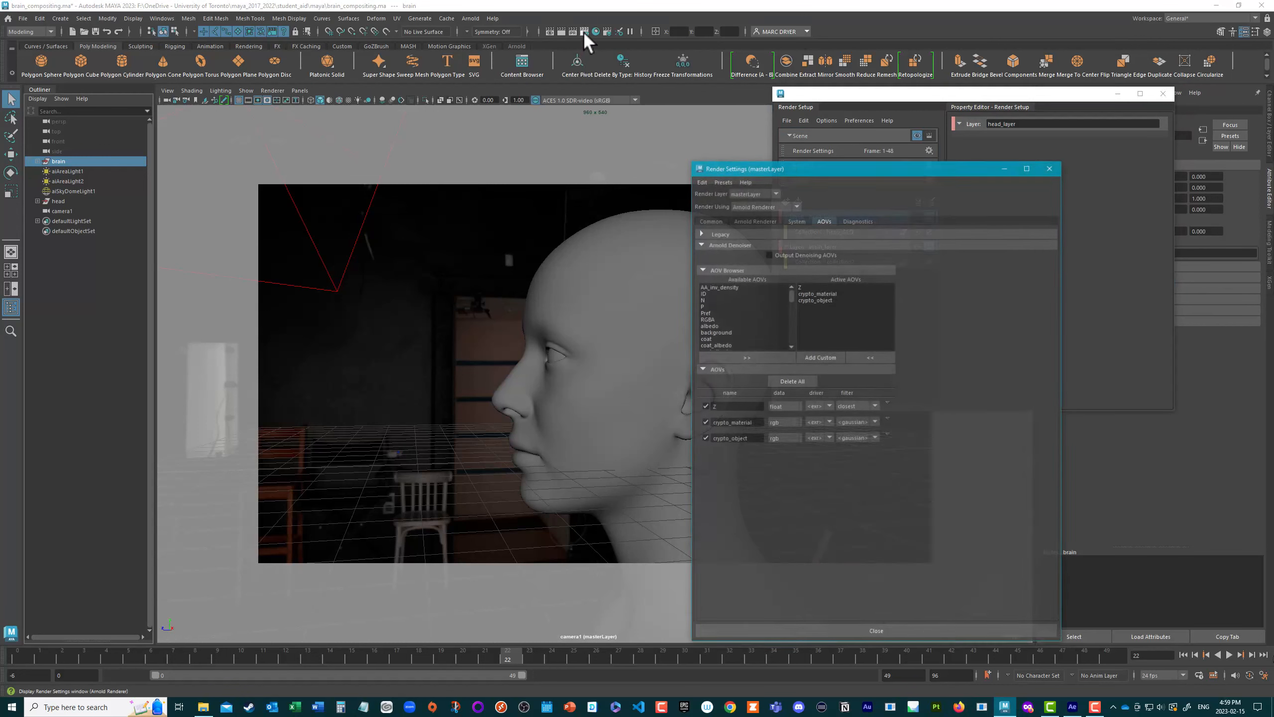
{"action": "left_click_drag", "start_coordinate": [802, 165], "coordinate": [584, 94]}
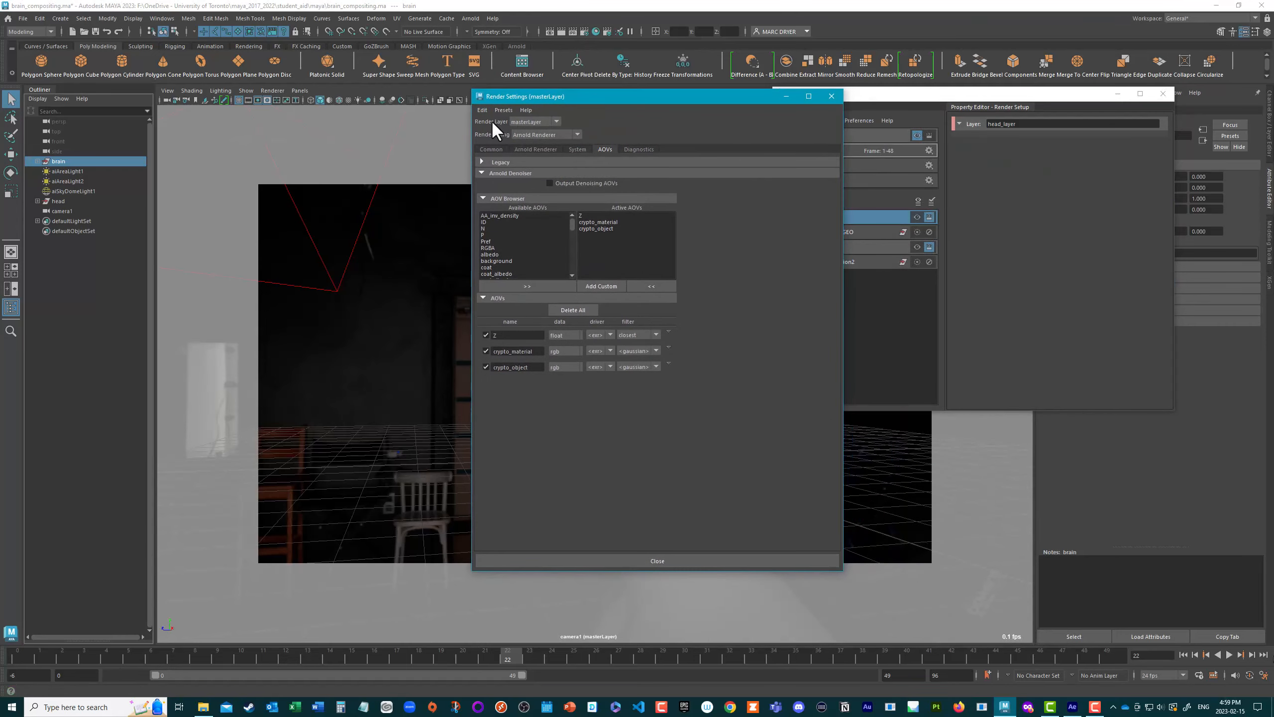
{"action": "left_click", "coordinate": [490, 150]}
{"action": "scroll", "coordinate": [610, 227], "scroll_direction": "down", "scroll_amount": 4}
{"action": "scroll", "coordinate": [610, 226], "scroll_direction": "up", "scroll_amount": 4}
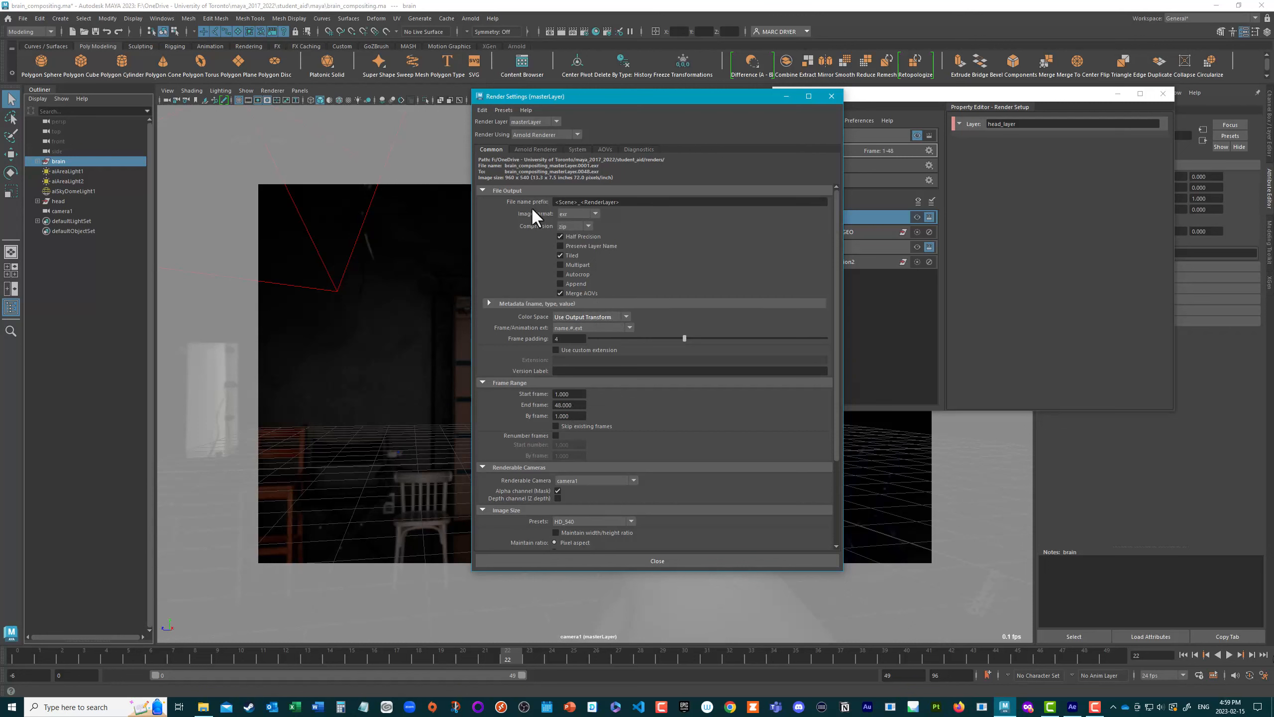
Step: Clear the file name prefix and rebuild it from keywords as <Scene>_<RenderLayer>
{"action": "left_click_drag", "start_coordinate": [628, 202], "coordinate": [559, 202]}
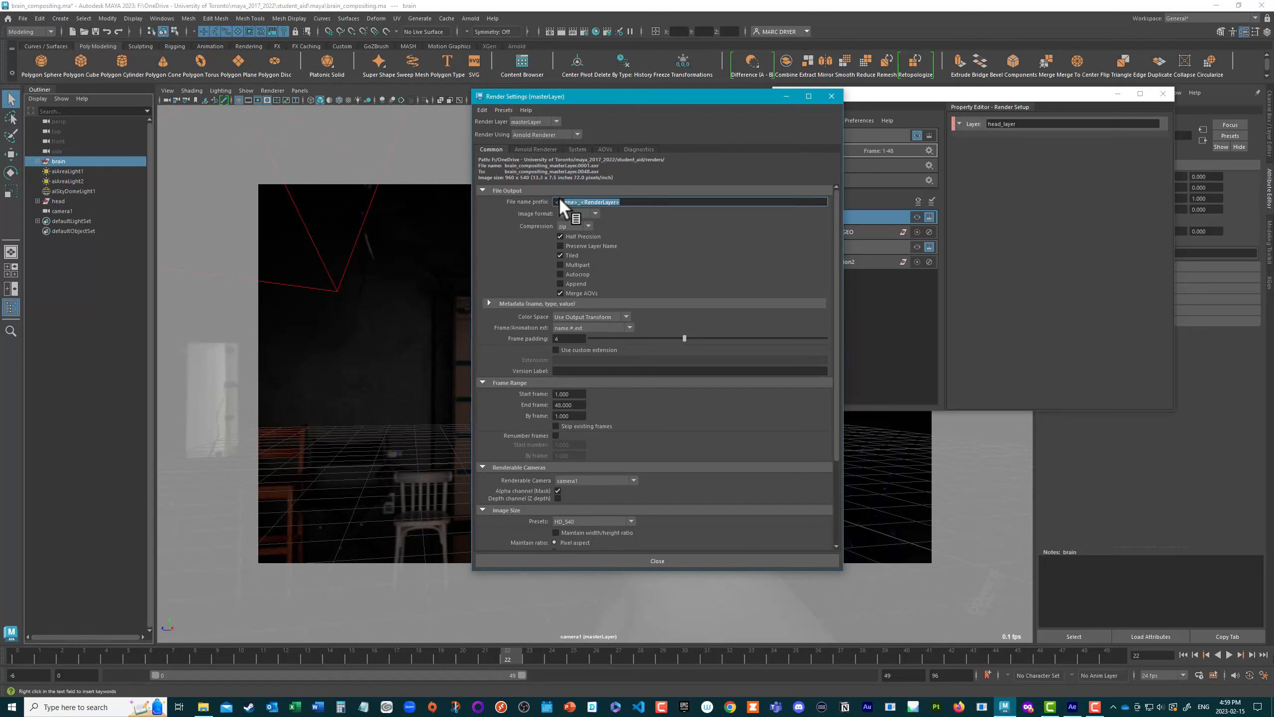
{"action": "key", "text": "BackSpace"}
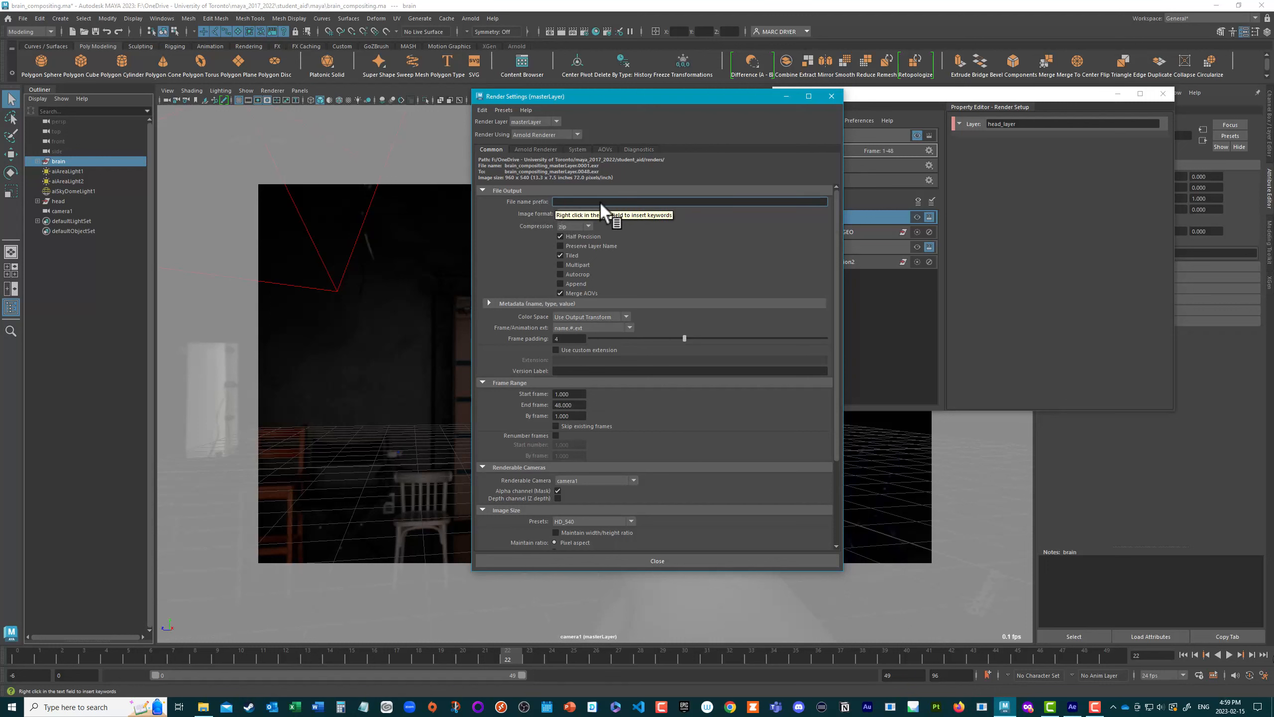
{"action": "right_click", "coordinate": [569, 203]}
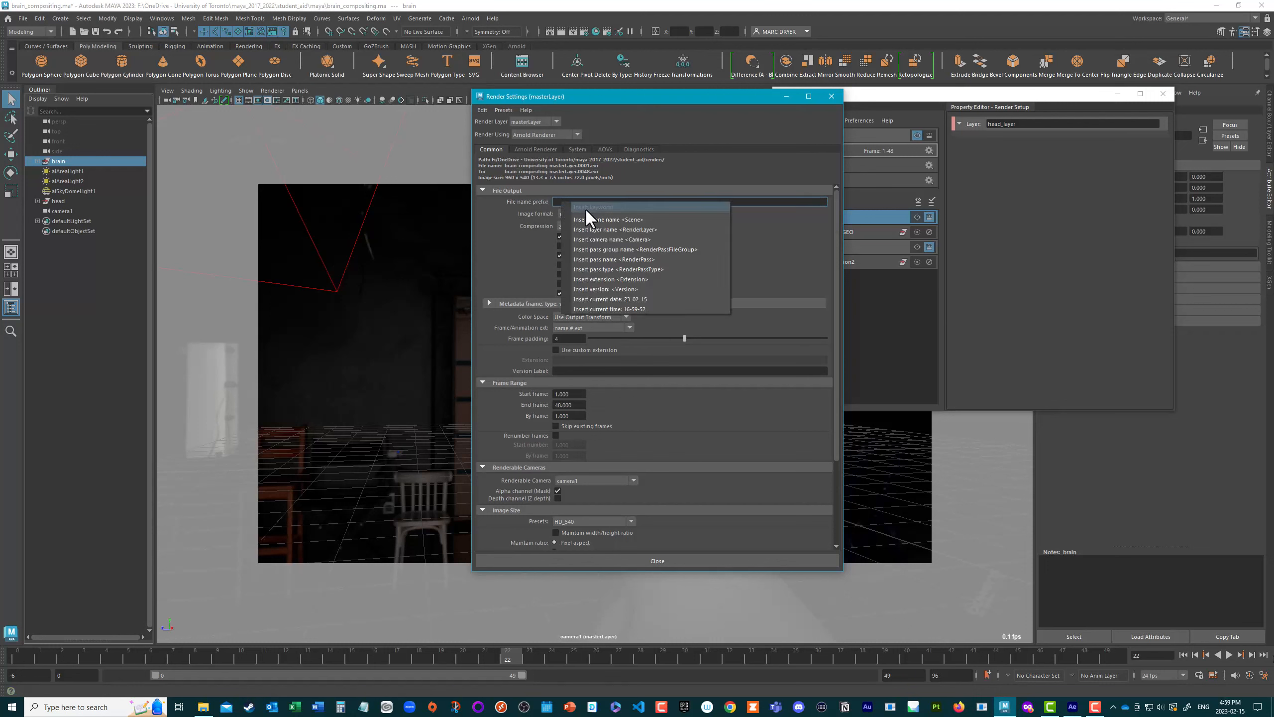
{"action": "left_click", "coordinate": [578, 218]}
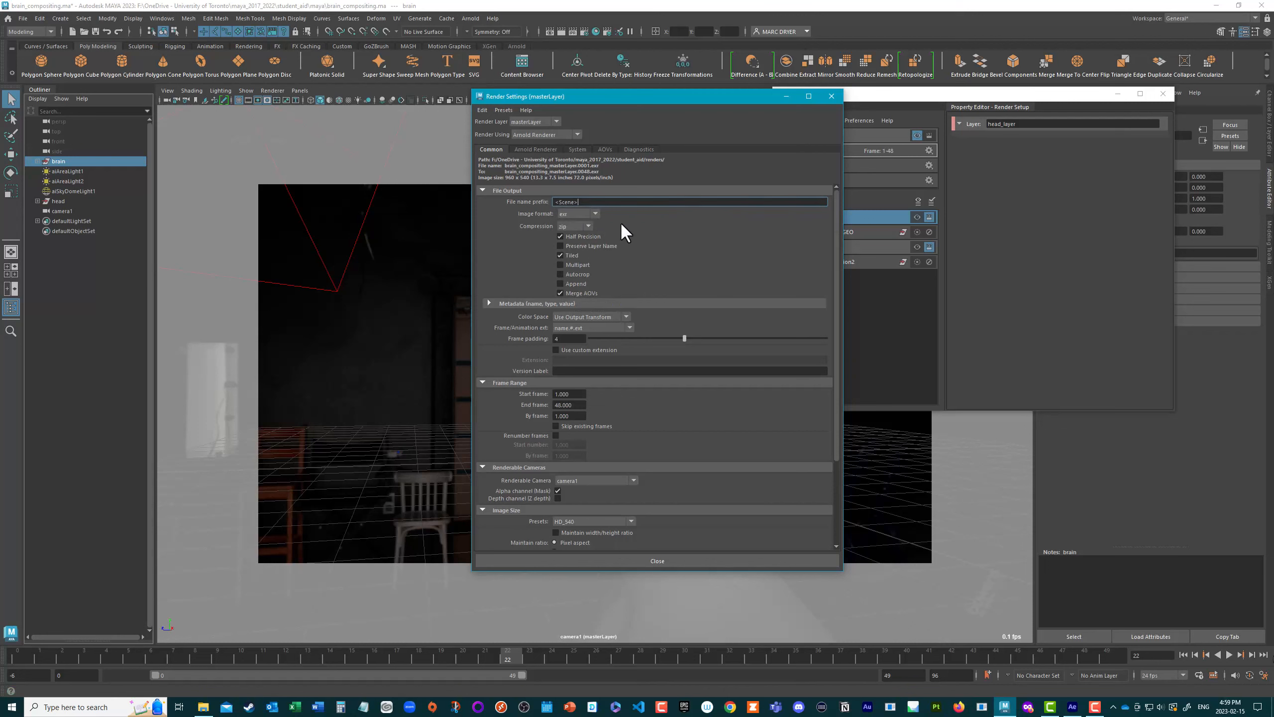
{"action": "type", "text": "_"}
{"action": "right_click", "coordinate": [584, 201]}
{"action": "left_click", "coordinate": [663, 229]}
Step: Check the active AOVs in the render settings and close the window
{"action": "left_click_drag", "start_coordinate": [719, 101], "coordinate": [522, 106]}
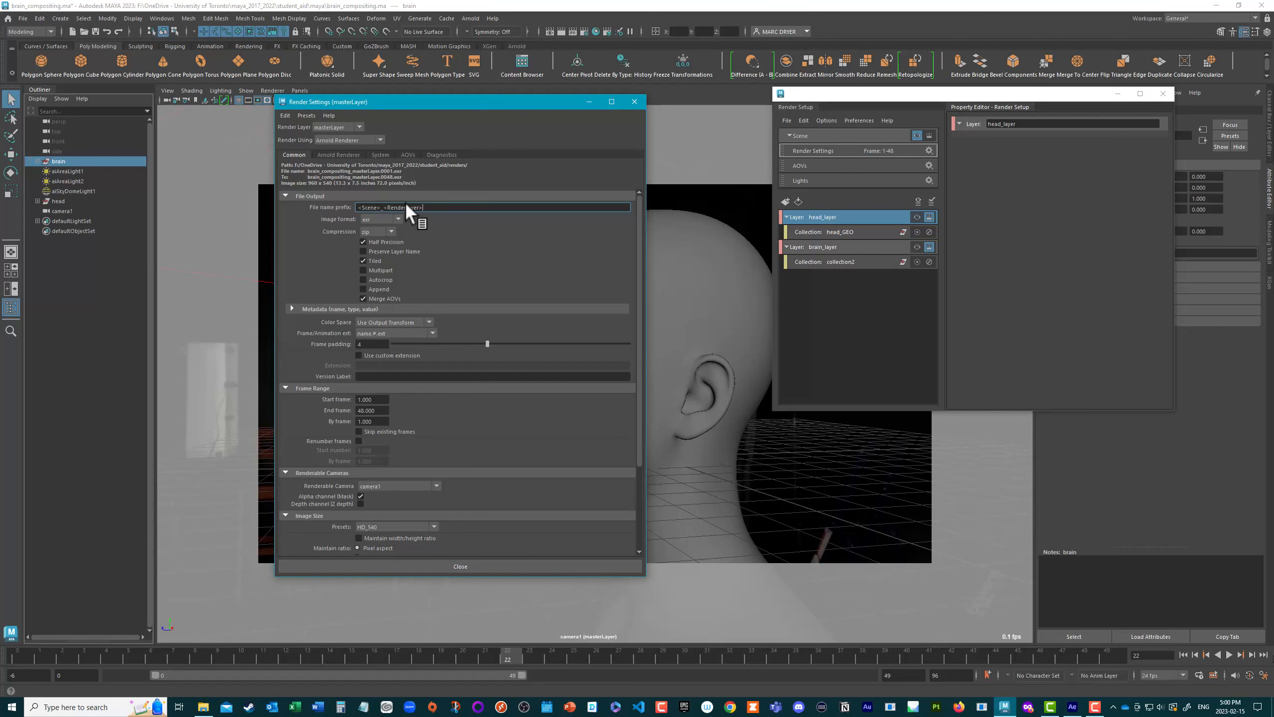
{"action": "left_click", "coordinate": [408, 155]}
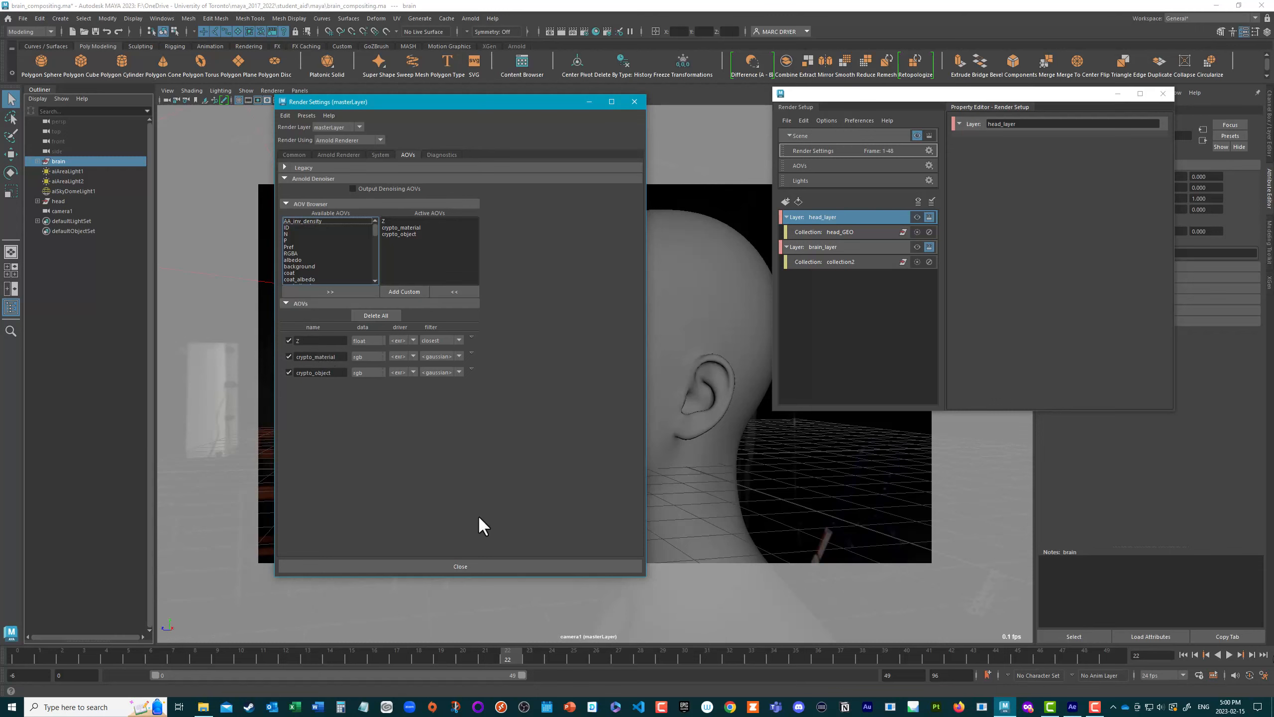
{"action": "left_click", "coordinate": [490, 565]}
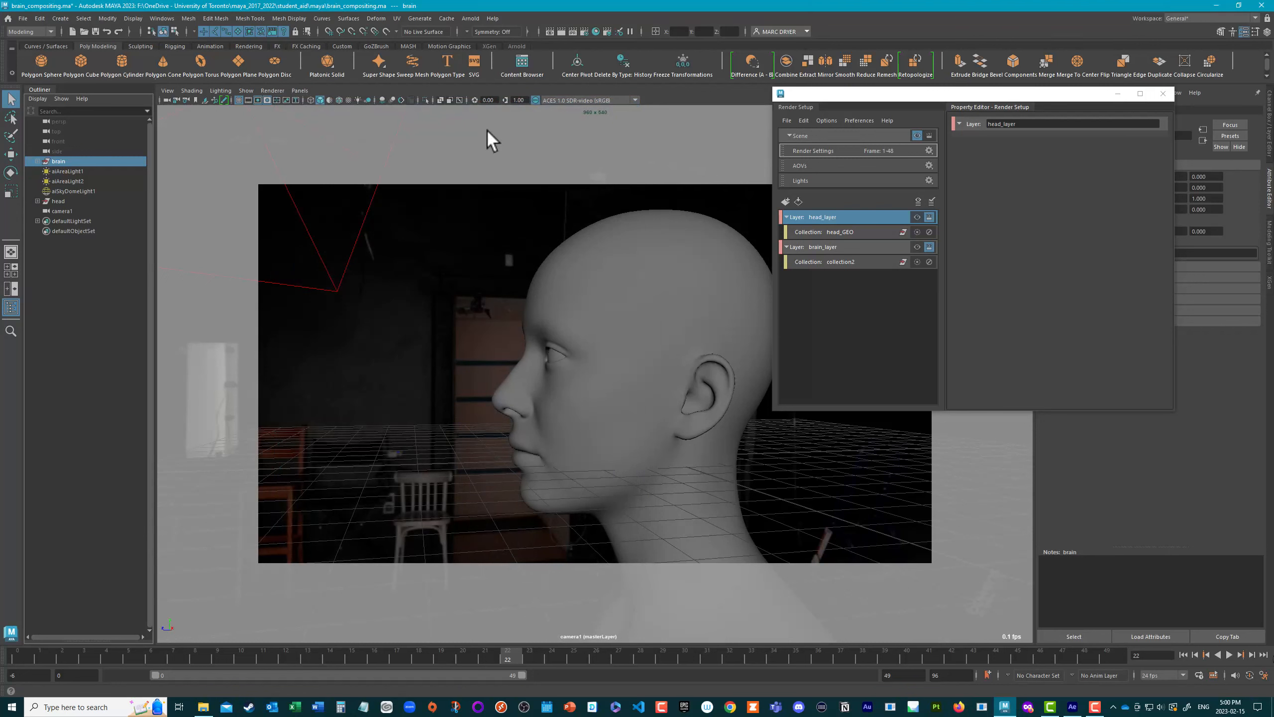
Step: Switch to the Rendering command set and locate the Batch Render command
{"action": "left_click", "coordinate": [23, 32]}
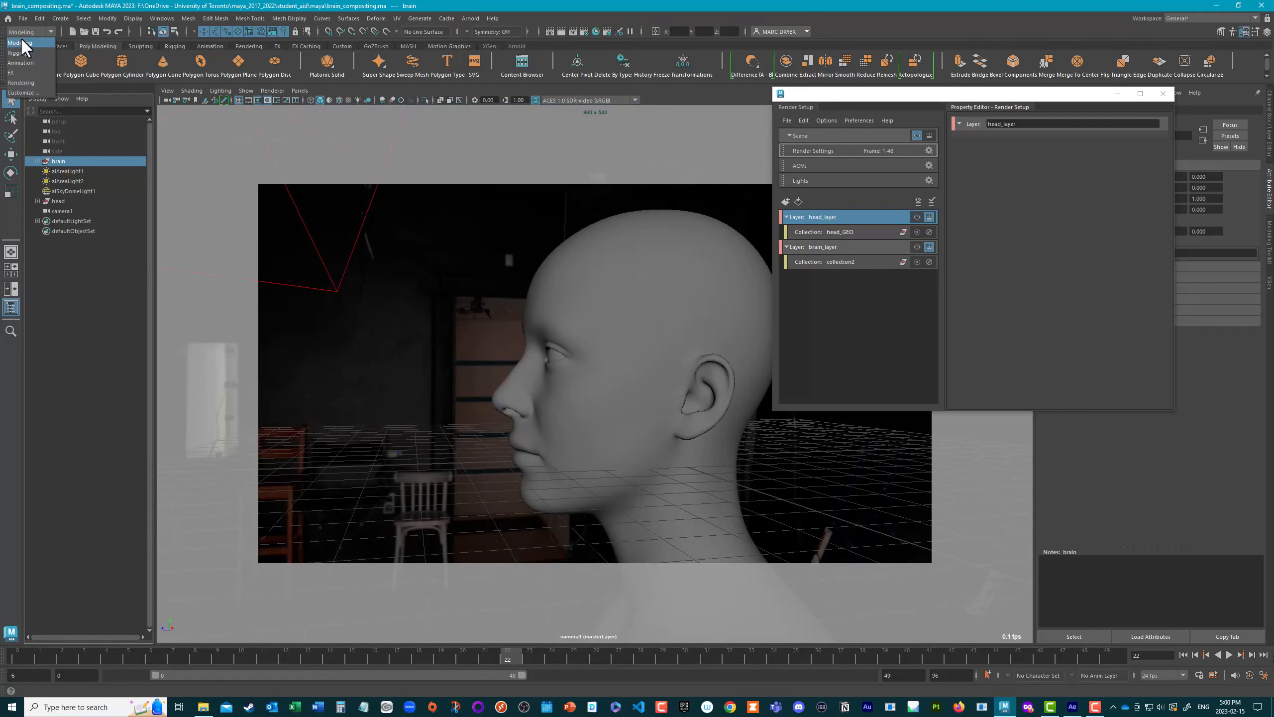
{"action": "left_click", "coordinate": [21, 82]}
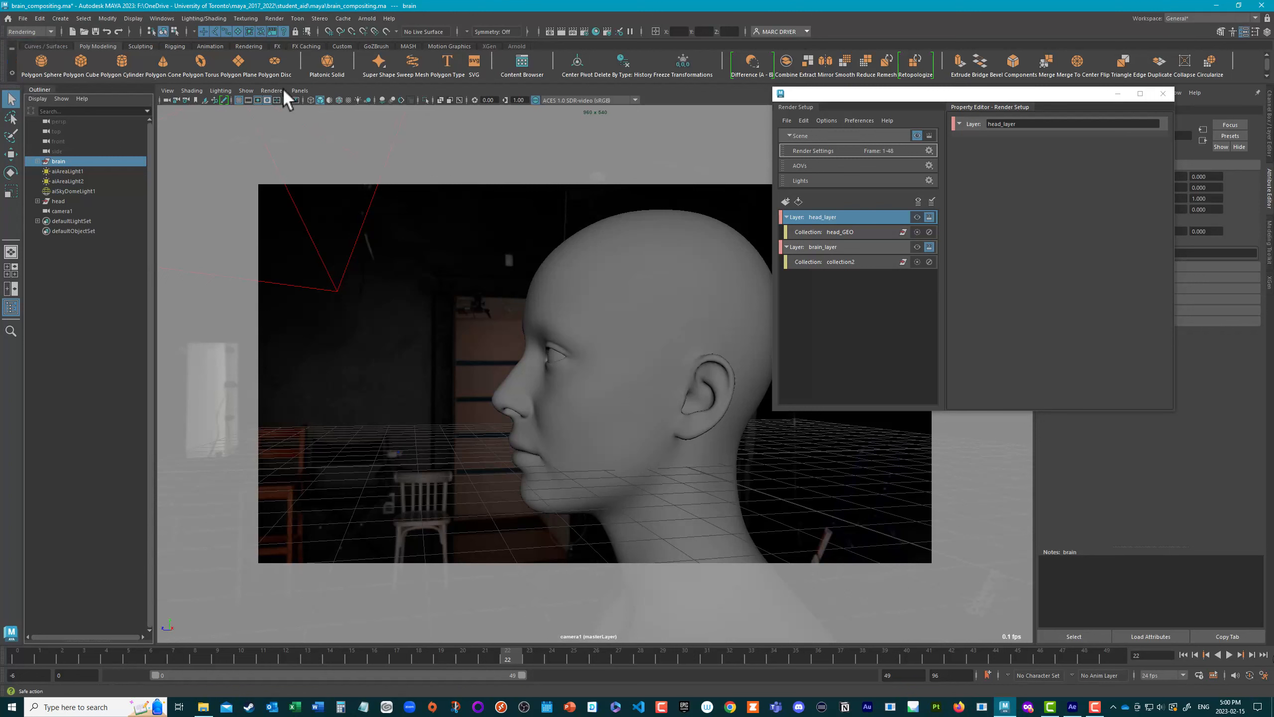
{"action": "left_click", "coordinate": [280, 16]}
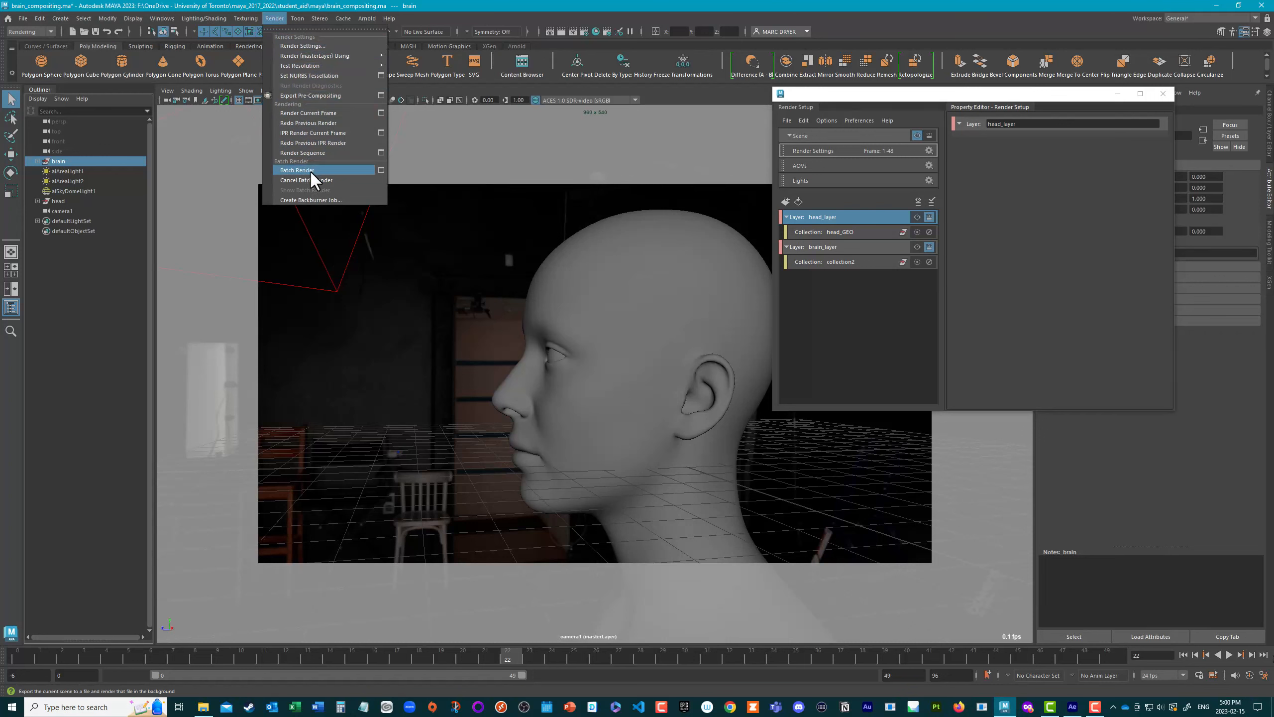
Step: Check the license status in the Arnold License Manager and close it
{"action": "left_click", "coordinate": [274, 19]}
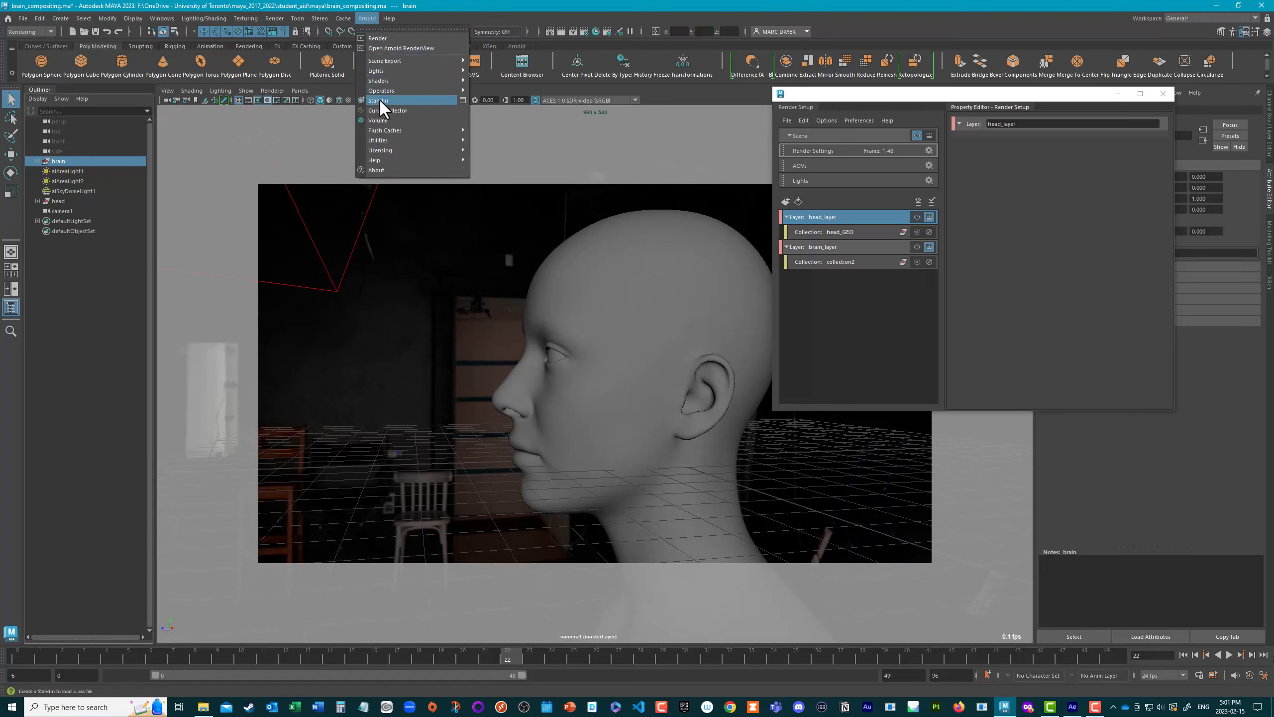
{"action": "mouse_move", "coordinate": [396, 151]}
{"action": "left_click", "coordinate": [480, 151]}
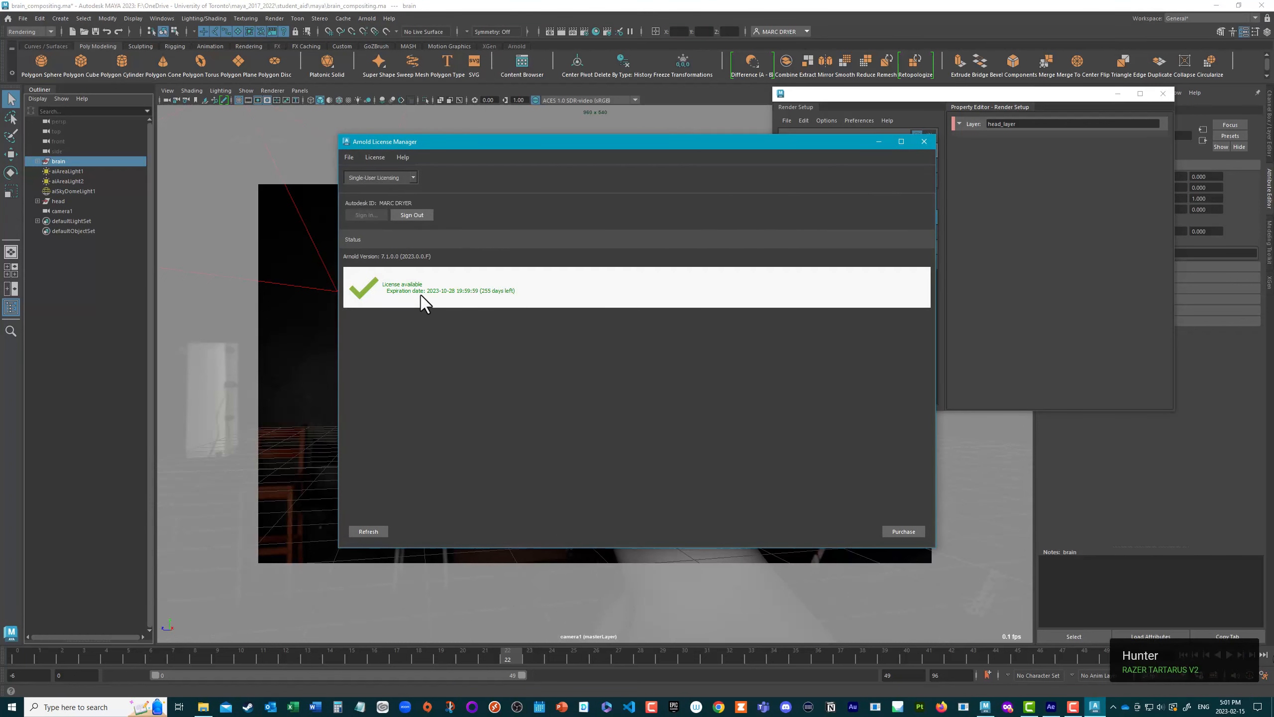
{"action": "left_click", "coordinate": [925, 141]}
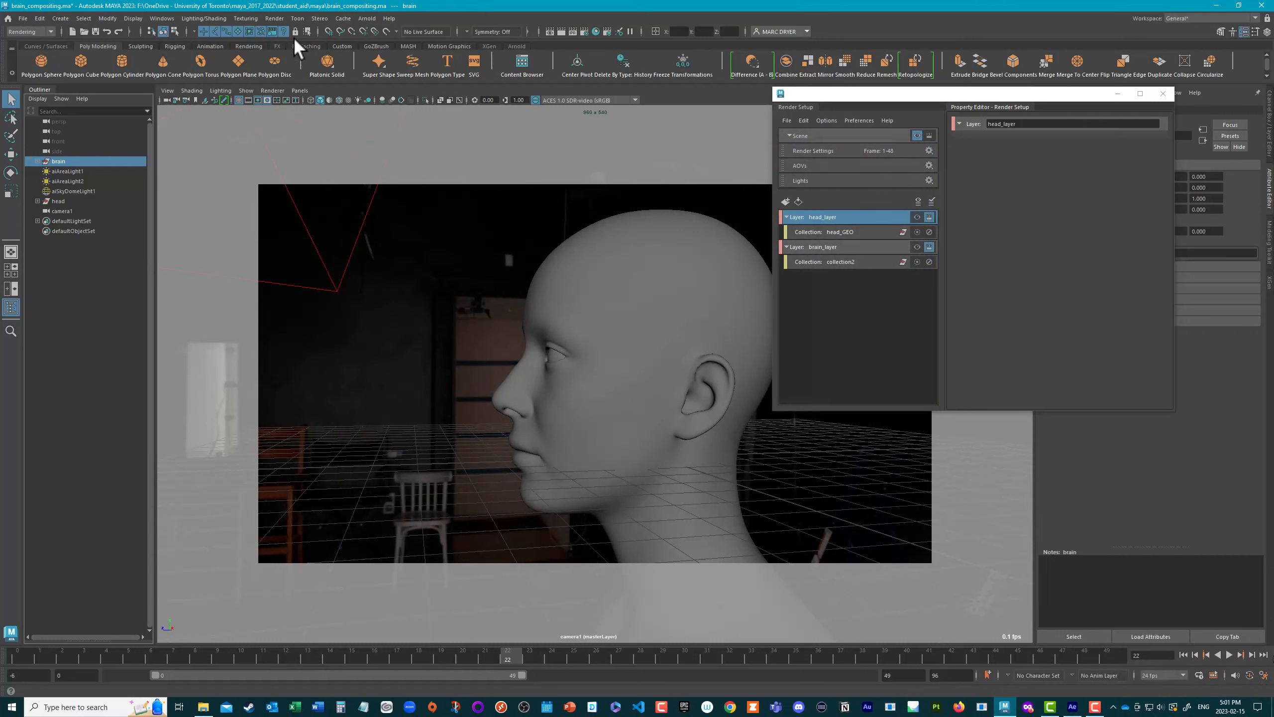
Step: Enable All Render-Enabled Layers in the Render Sequence options for camera1 and close the options without rendering
{"action": "left_click", "coordinate": [275, 16]}
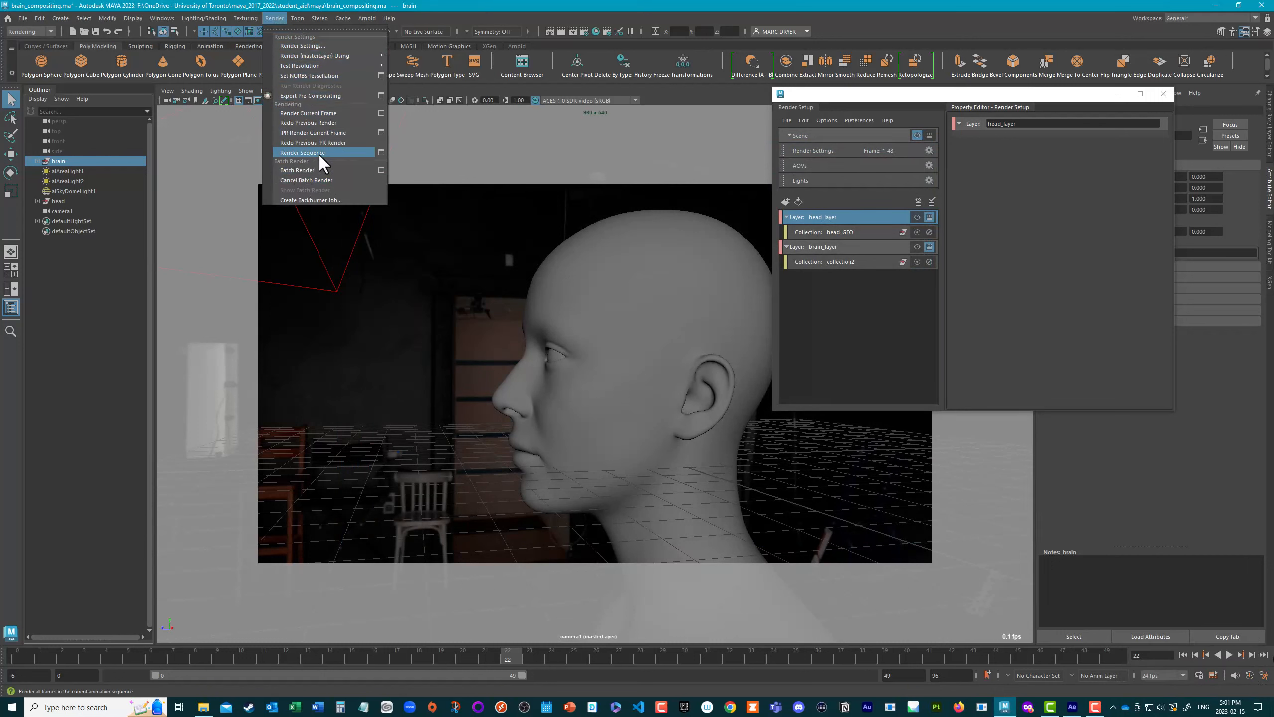
{"action": "left_click", "coordinate": [382, 153]}
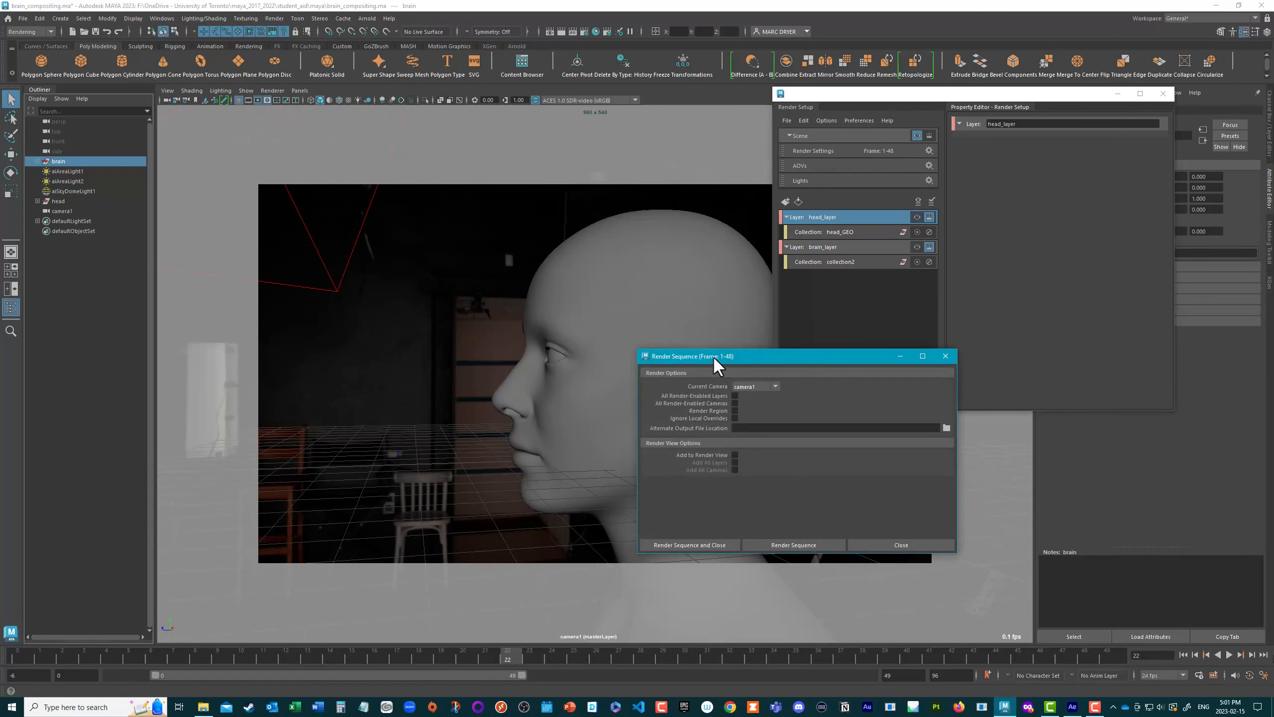
{"action": "left_click_drag", "start_coordinate": [715, 359], "coordinate": [696, 191]}
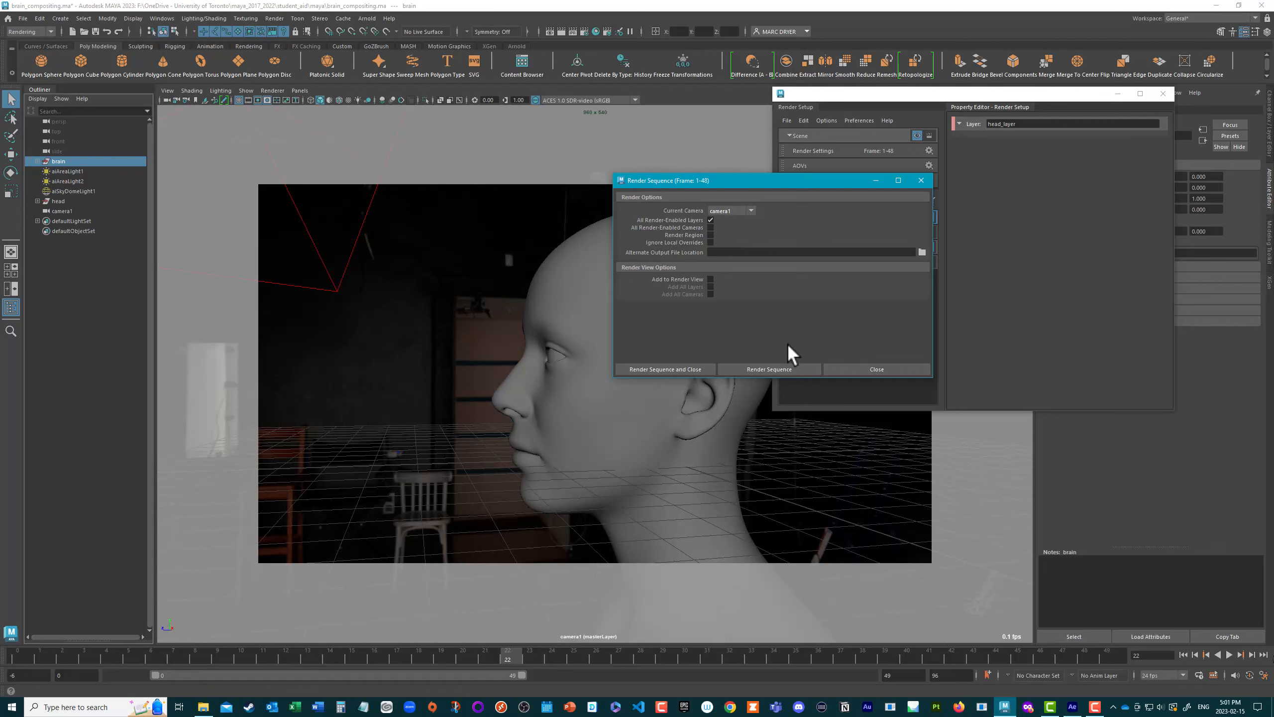
{"action": "left_click", "coordinate": [863, 369]}
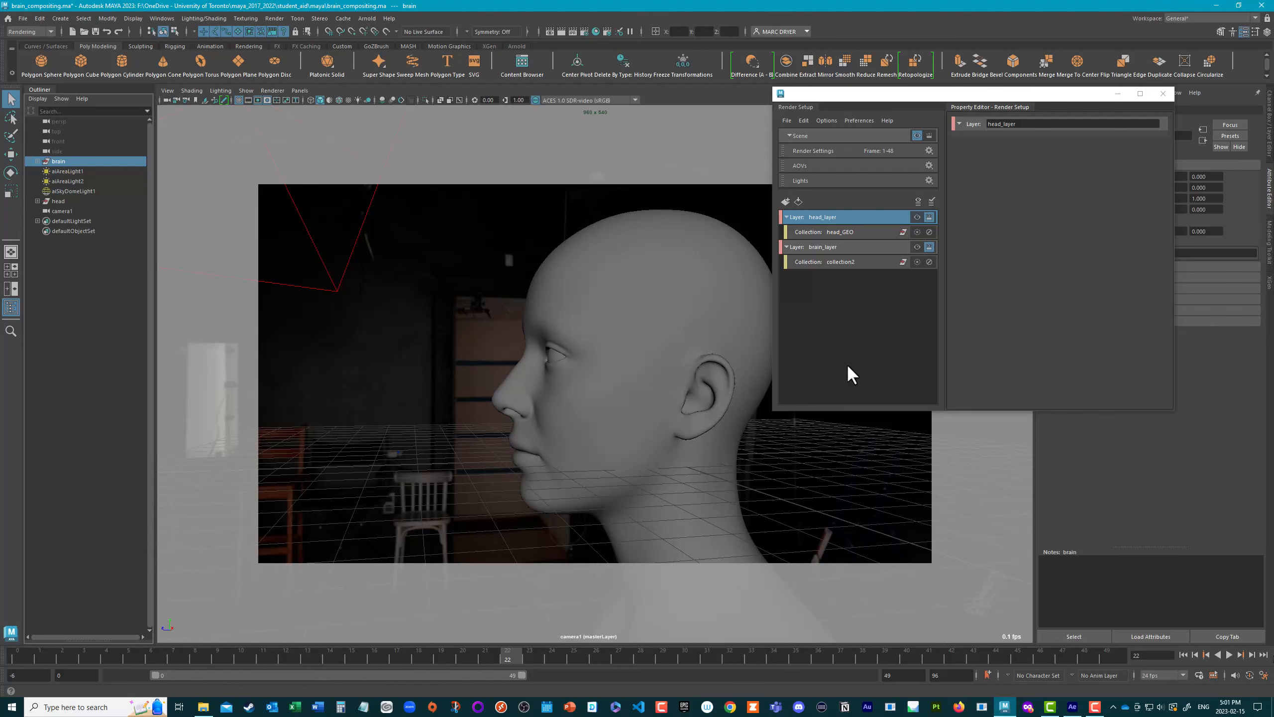
Step: Switch to After Effects, show the project contents and open the Import File dialog
{"action": "left_click", "coordinate": [1073, 707]}
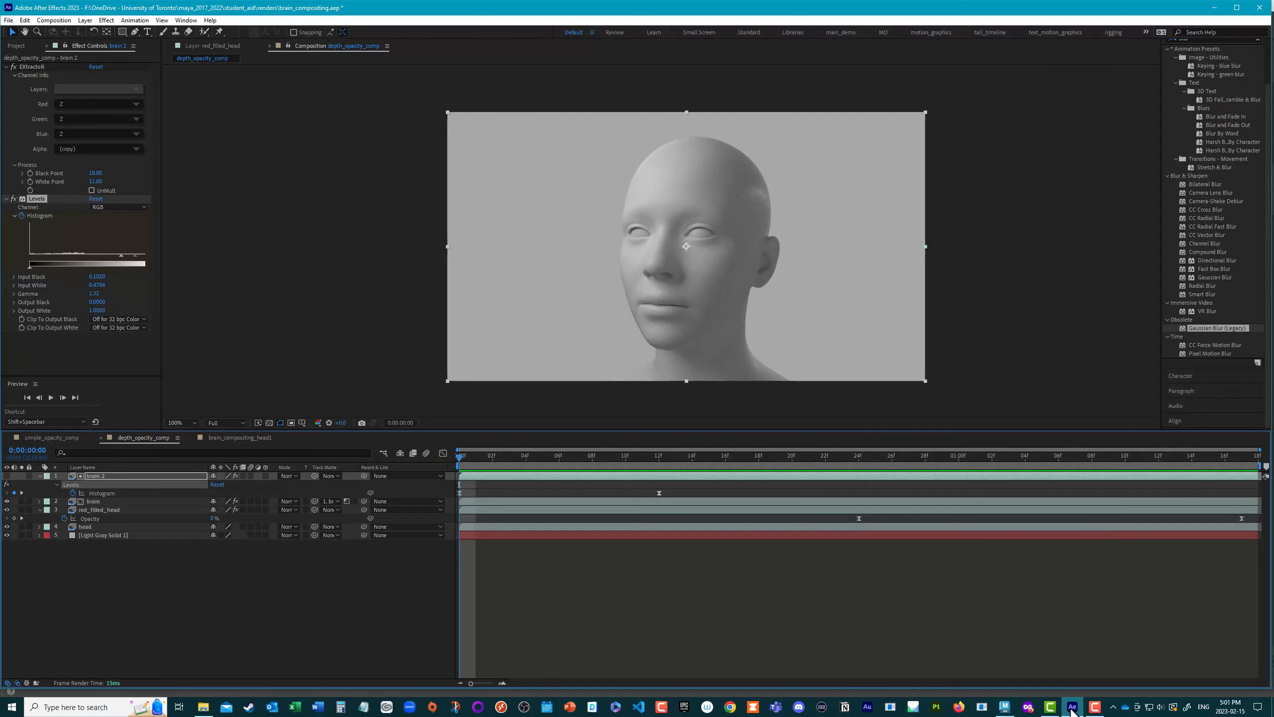
{"action": "left_click", "coordinate": [16, 46]}
{"action": "double_click", "coordinate": [42, 212]}
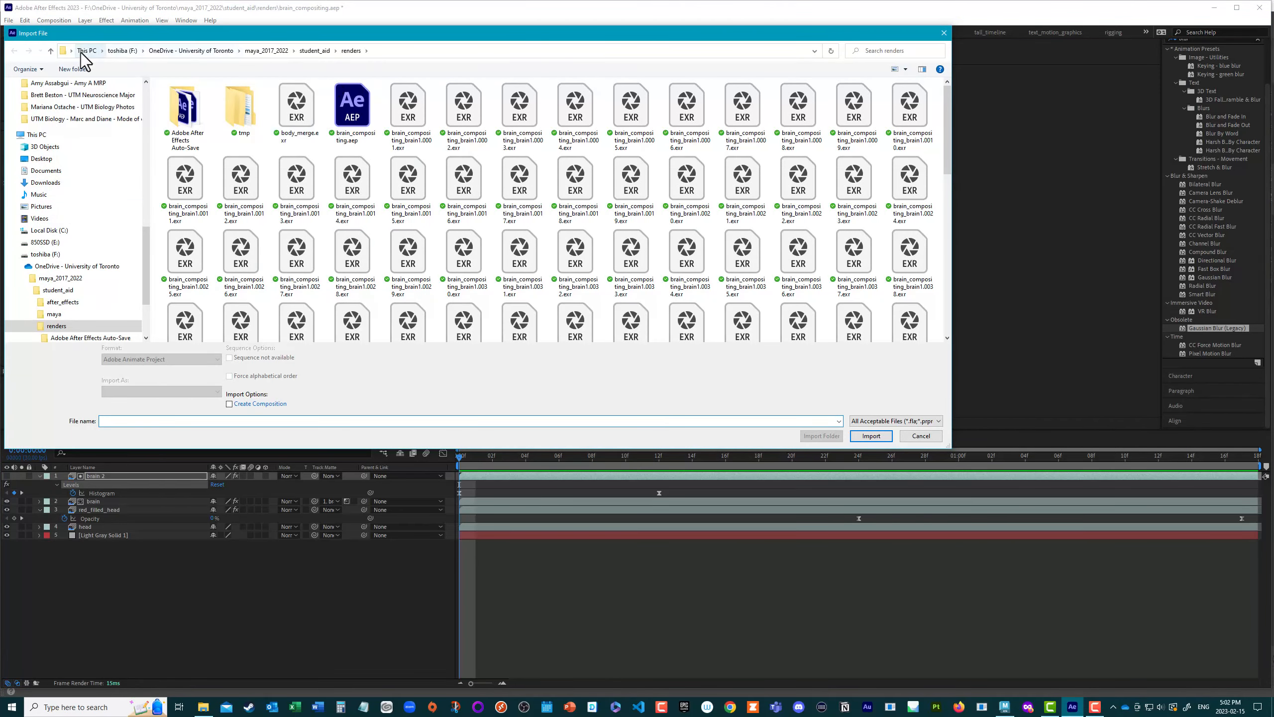
Step: Show the renders folder's files in Details view and widen the Name column to read the full file names
{"action": "left_click", "coordinate": [905, 70]}
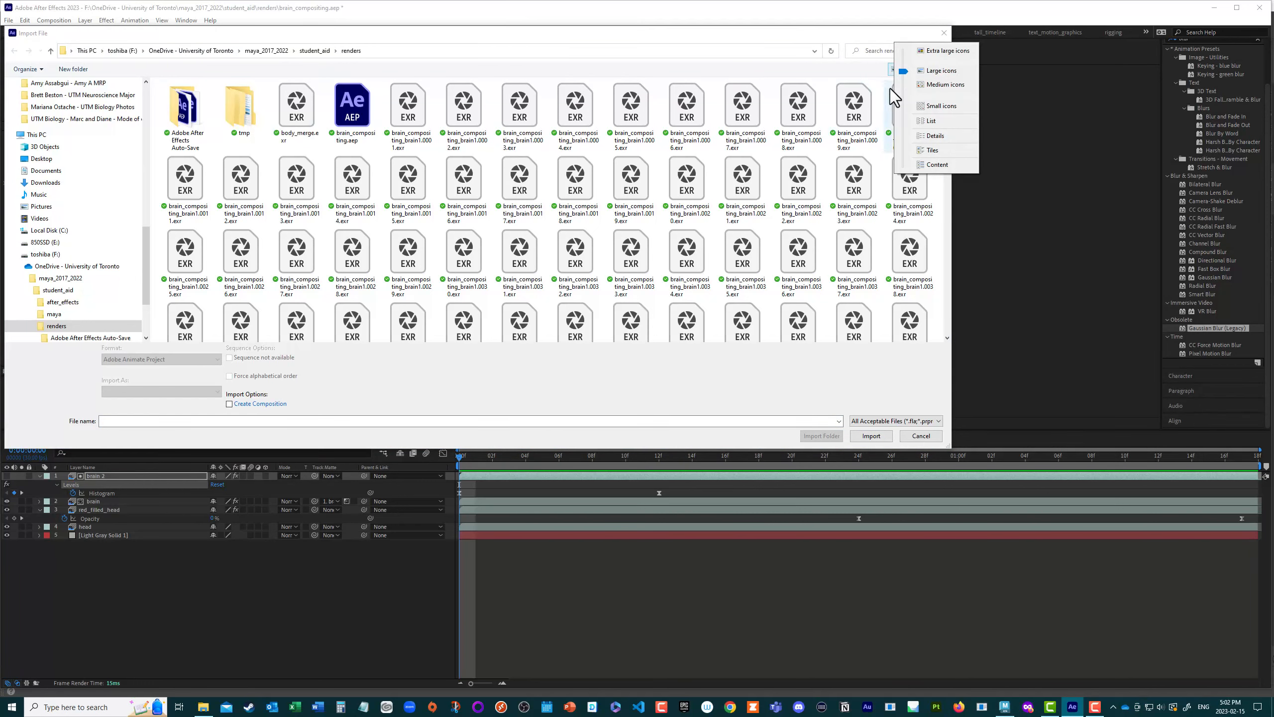
{"action": "left_click", "coordinate": [928, 121]}
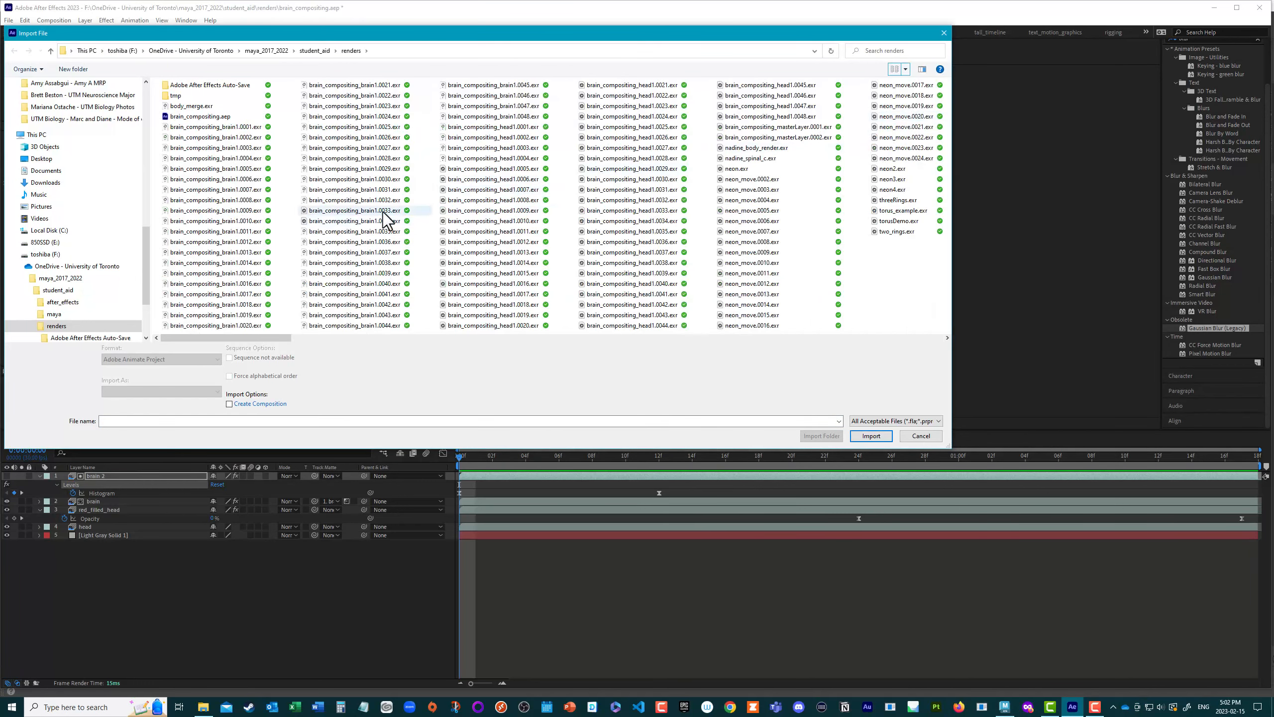
{"action": "left_click", "coordinate": [905, 69]}
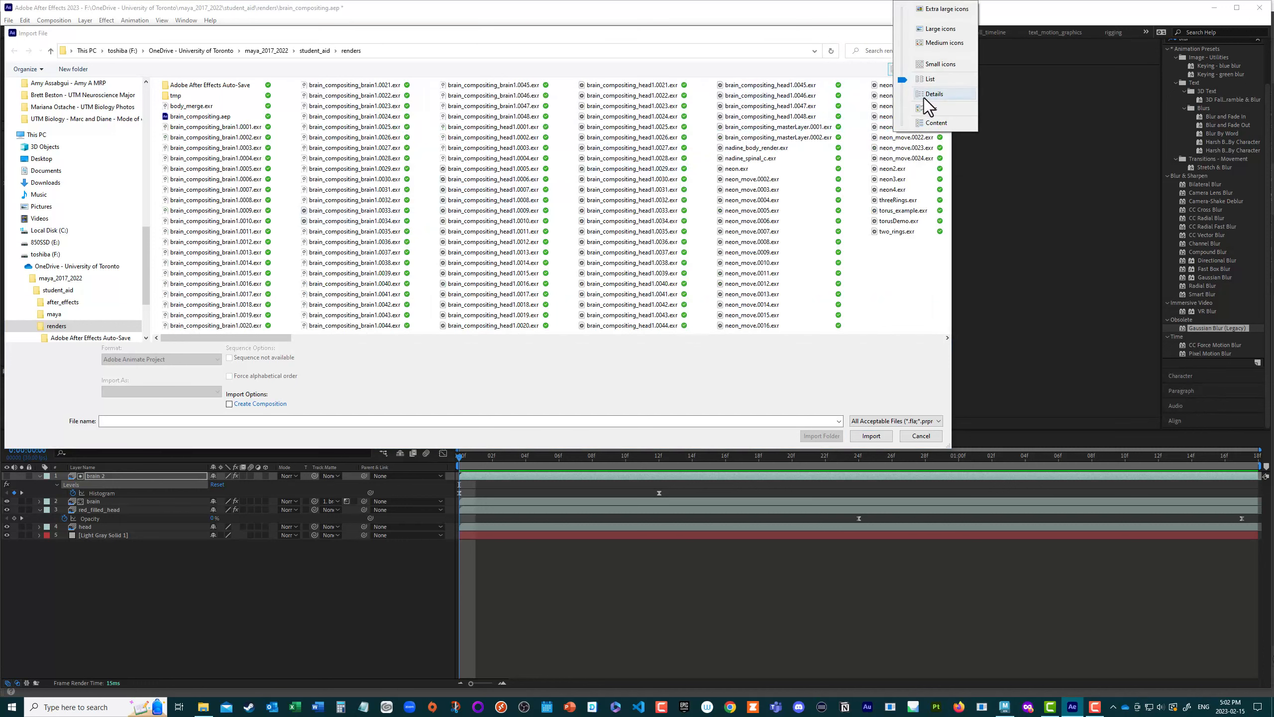
{"action": "left_click", "coordinate": [924, 101]}
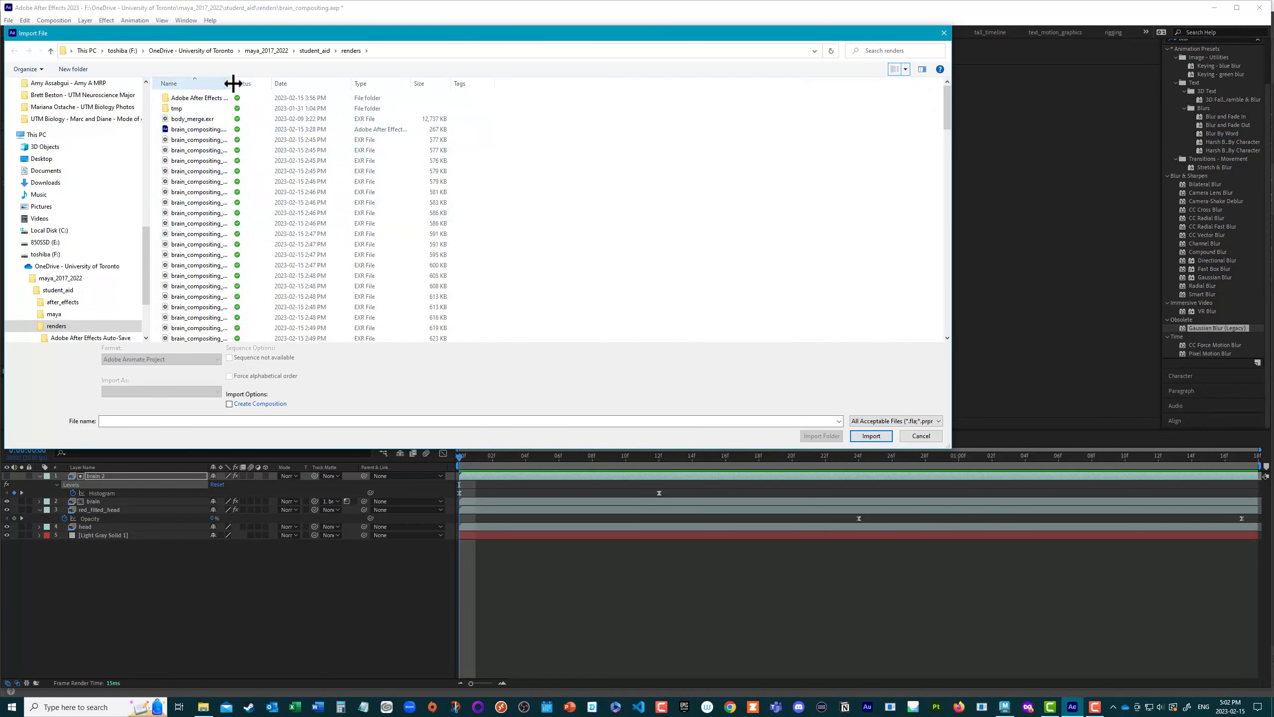
{"action": "left_click_drag", "start_coordinate": [232, 83], "coordinate": [416, 100]}
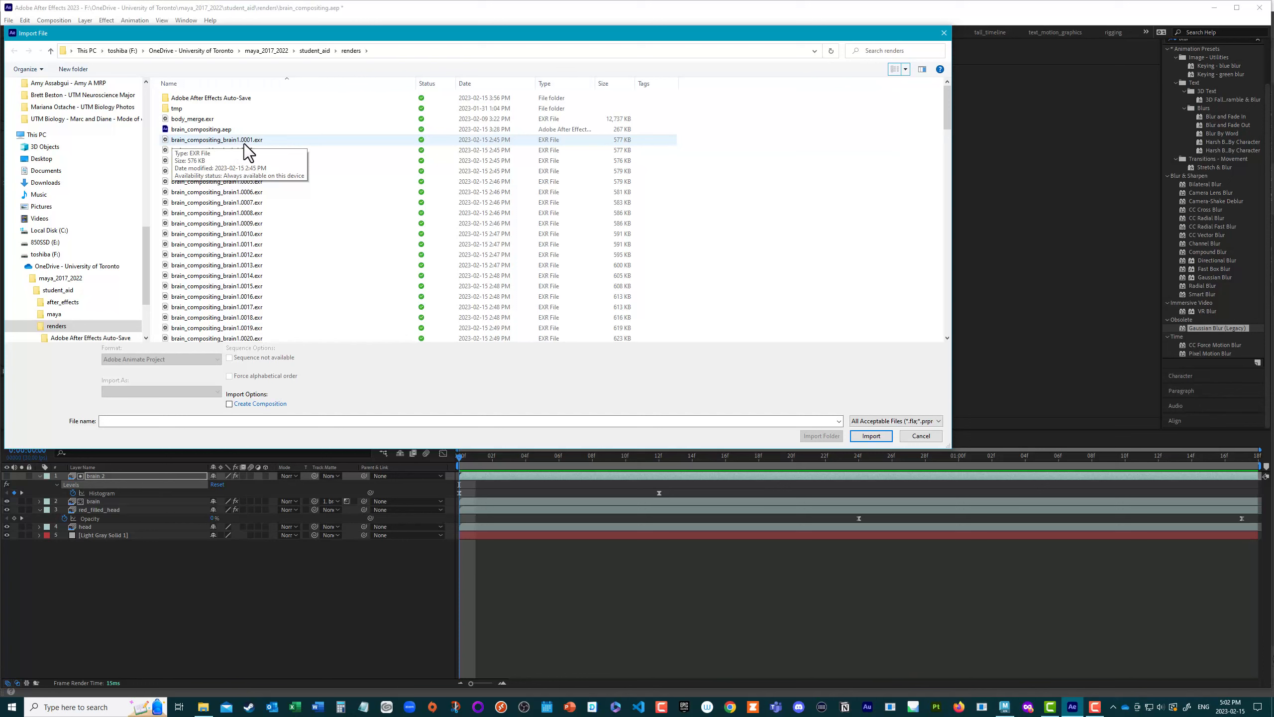
Step: Look through the brain and head EXR frames, check the sequence options for brain_compositing_head1.0001.exr, and cancel the import
{"action": "scroll", "coordinate": [273, 204], "scroll_direction": "down", "scroll_amount": 7}
{"action": "scroll", "coordinate": [281, 223], "scroll_direction": "down", "scroll_amount": 6}
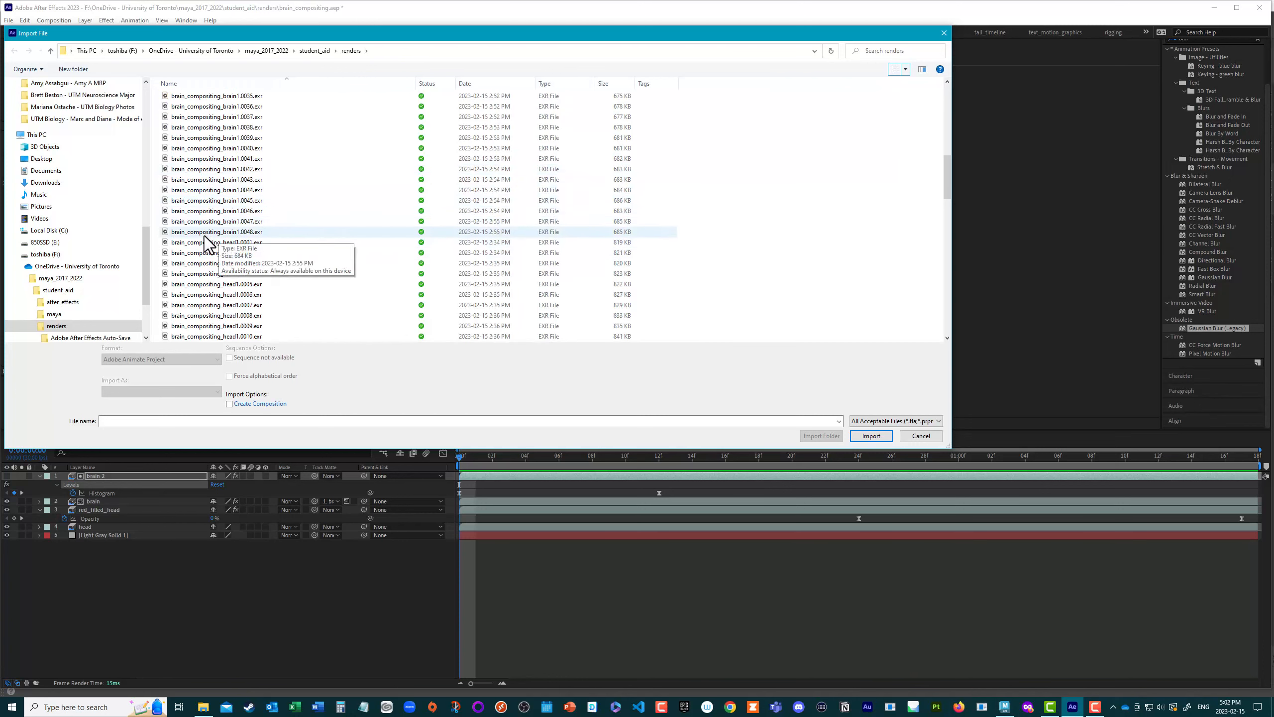
{"action": "left_click", "coordinate": [192, 243]}
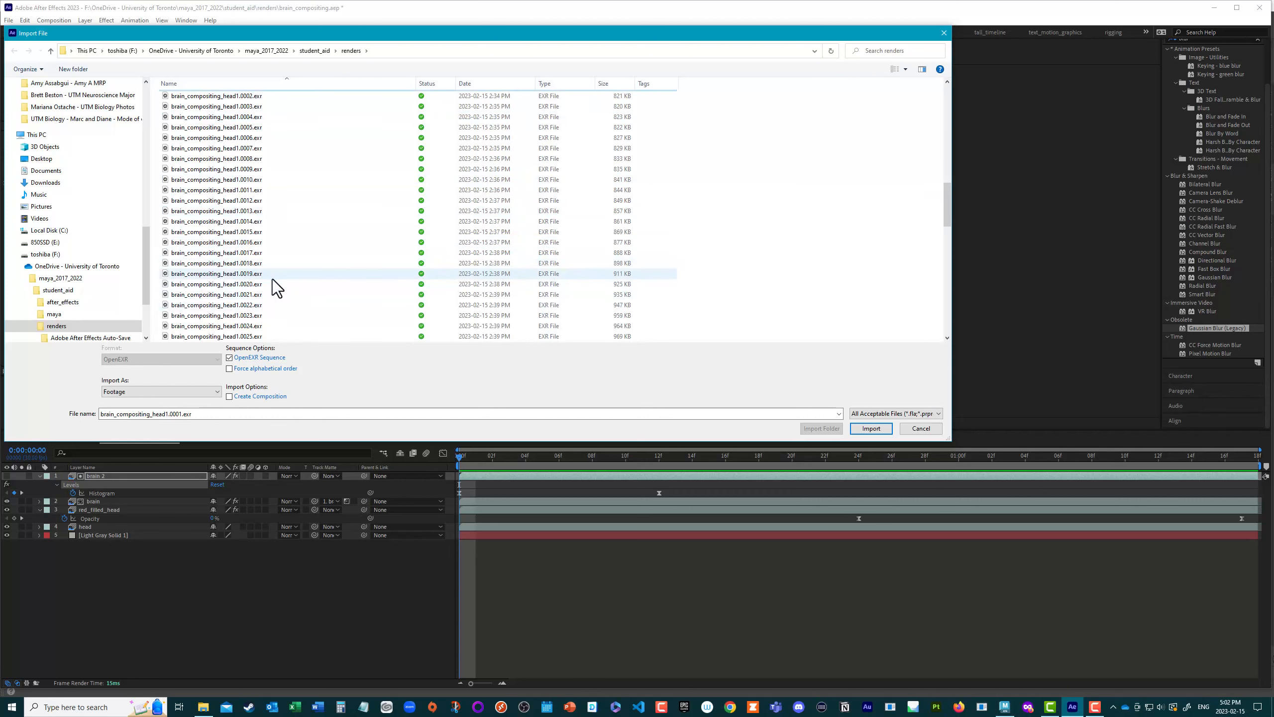
{"action": "scroll", "coordinate": [273, 279], "scroll_direction": "down", "scroll_amount": 8}
{"action": "left_click", "coordinate": [920, 428]}
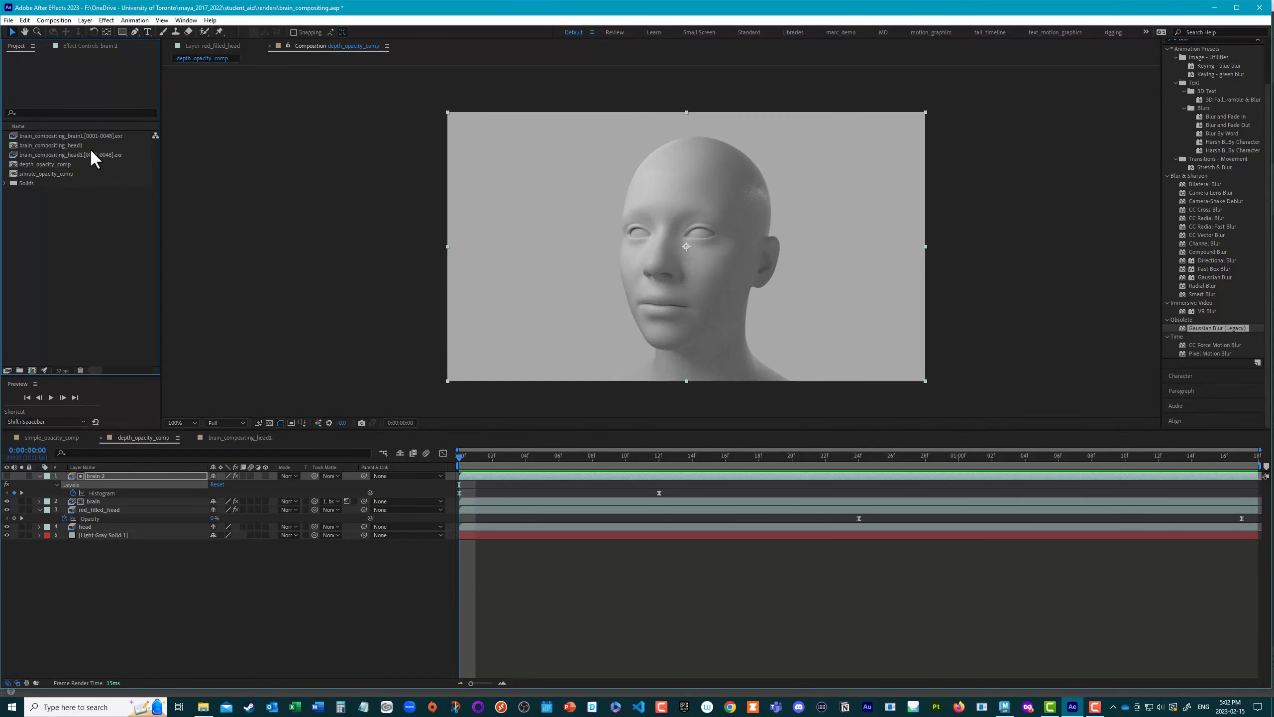
Step: Preview the head and brain EXR sequences as footage in an enlarged viewer, scrub through them, and close the viewer
{"action": "double_click", "coordinate": [62, 153]}
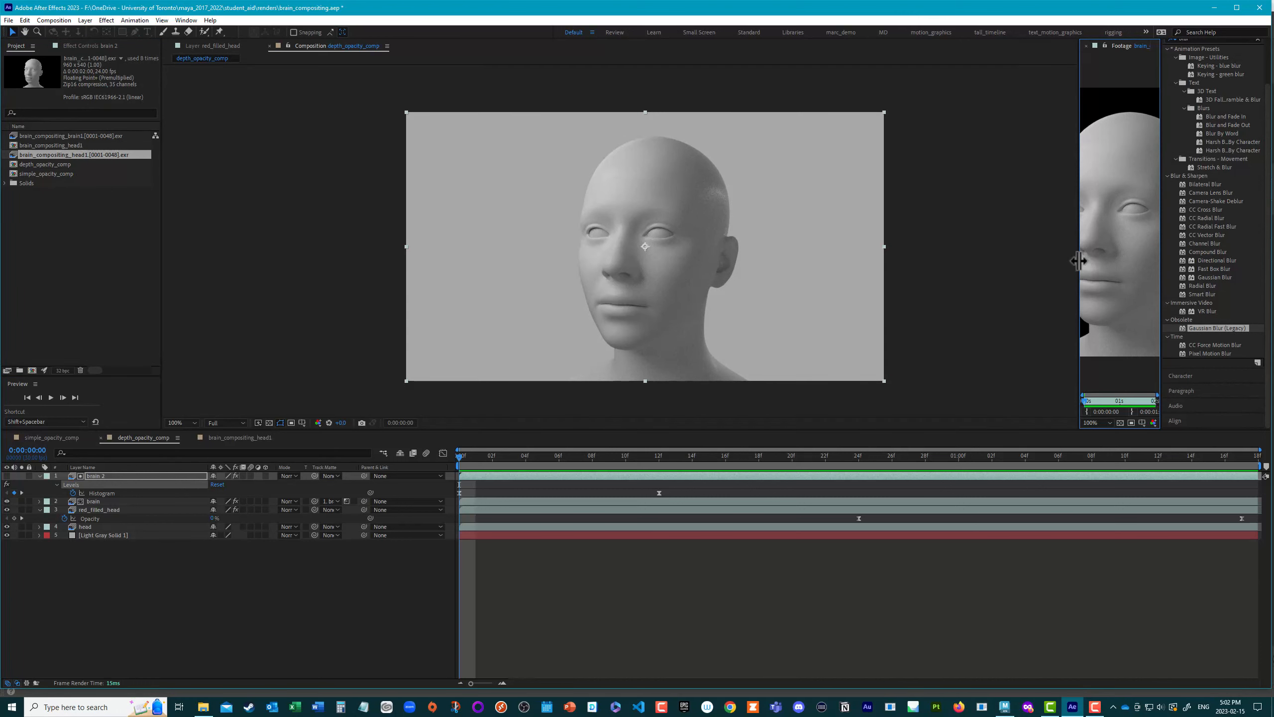
{"action": "left_click_drag", "start_coordinate": [1078, 265], "coordinate": [608, 241]}
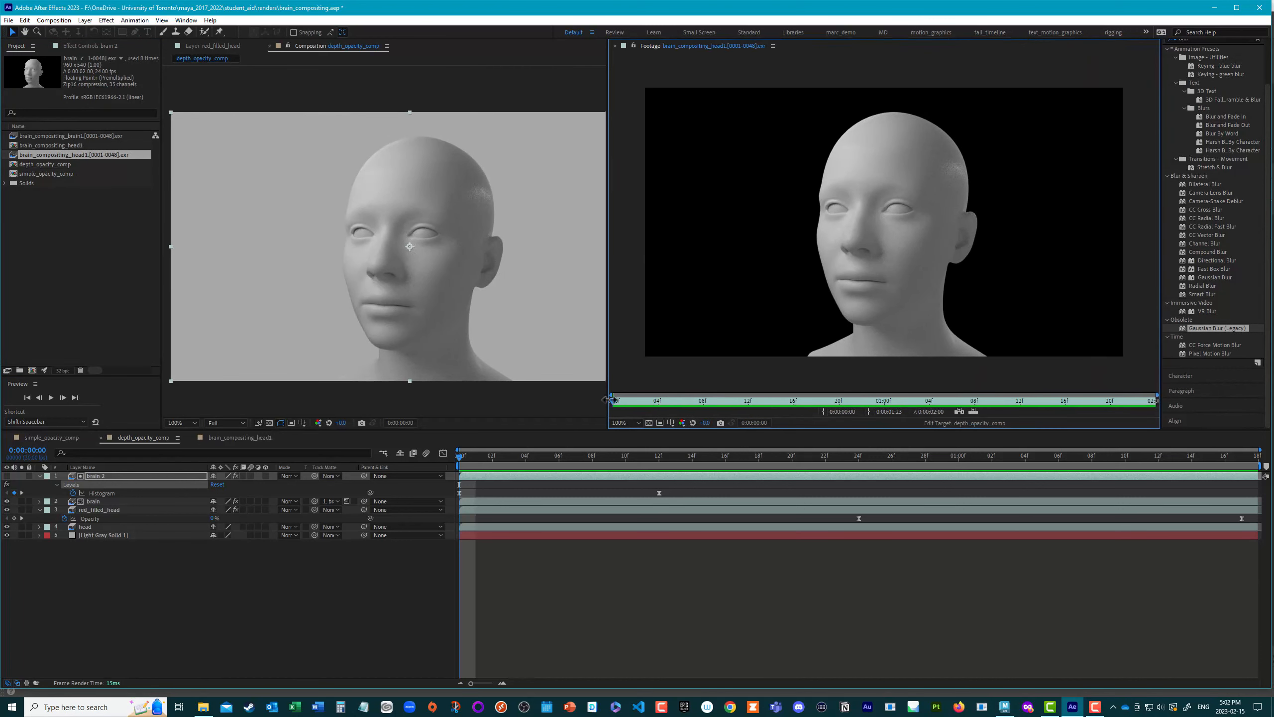
{"action": "left_click_drag", "start_coordinate": [627, 408], "coordinate": [567, 353]}
{"action": "double_click", "coordinate": [57, 134]}
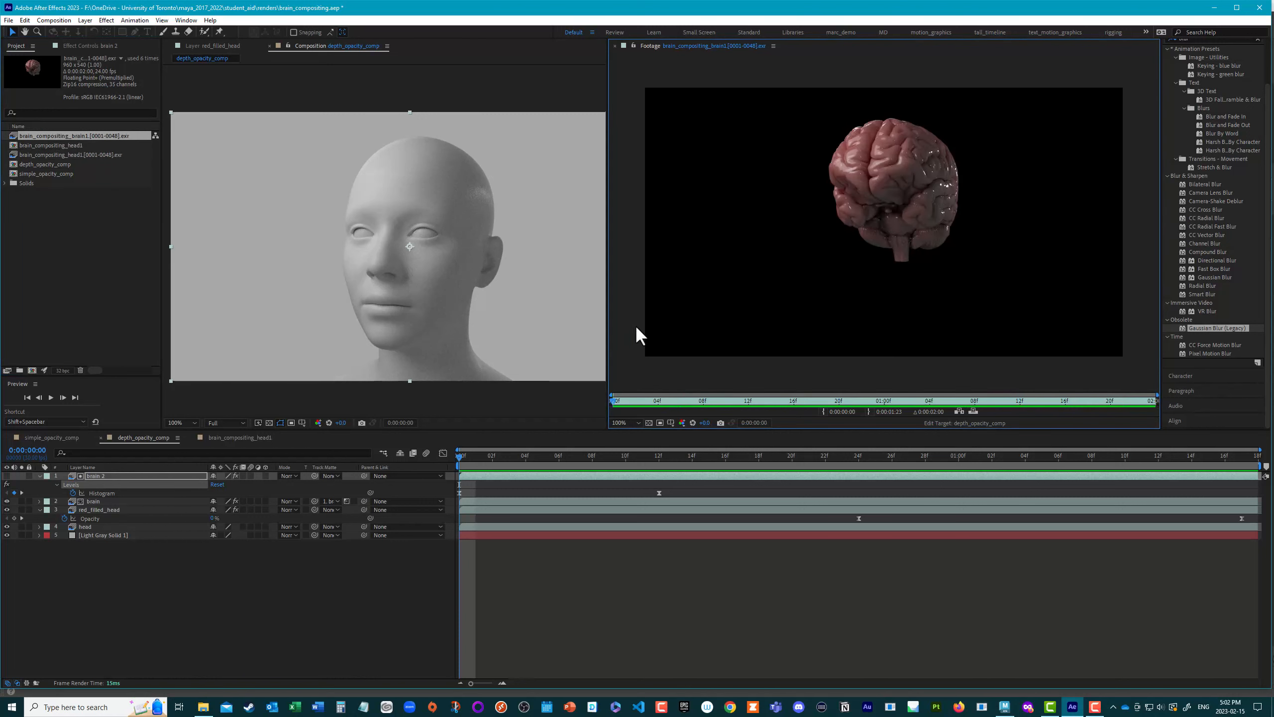
{"action": "mouse_move", "coordinate": [617, 398]}
{"action": "left_mouse_down"}
{"action": "mouse_move", "coordinate": [768, 421]}
{"action": "mouse_move", "coordinate": [1076, 435]}
{"action": "mouse_move", "coordinate": [747, 424]}
{"action": "mouse_move", "coordinate": [1115, 439]}
{"action": "mouse_move", "coordinate": [1019, 392]}
{"action": "mouse_move", "coordinate": [572, 397]}
{"action": "mouse_move", "coordinate": [1158, 426]}
{"action": "mouse_move", "coordinate": [1158, 415]}
{"action": "mouse_move", "coordinate": [1093, 407]}
{"action": "mouse_move", "coordinate": [549, 407]}
{"action": "mouse_move", "coordinate": [601, 392]}
{"action": "left_mouse_up"}
{"action": "left_click", "coordinate": [616, 47]}
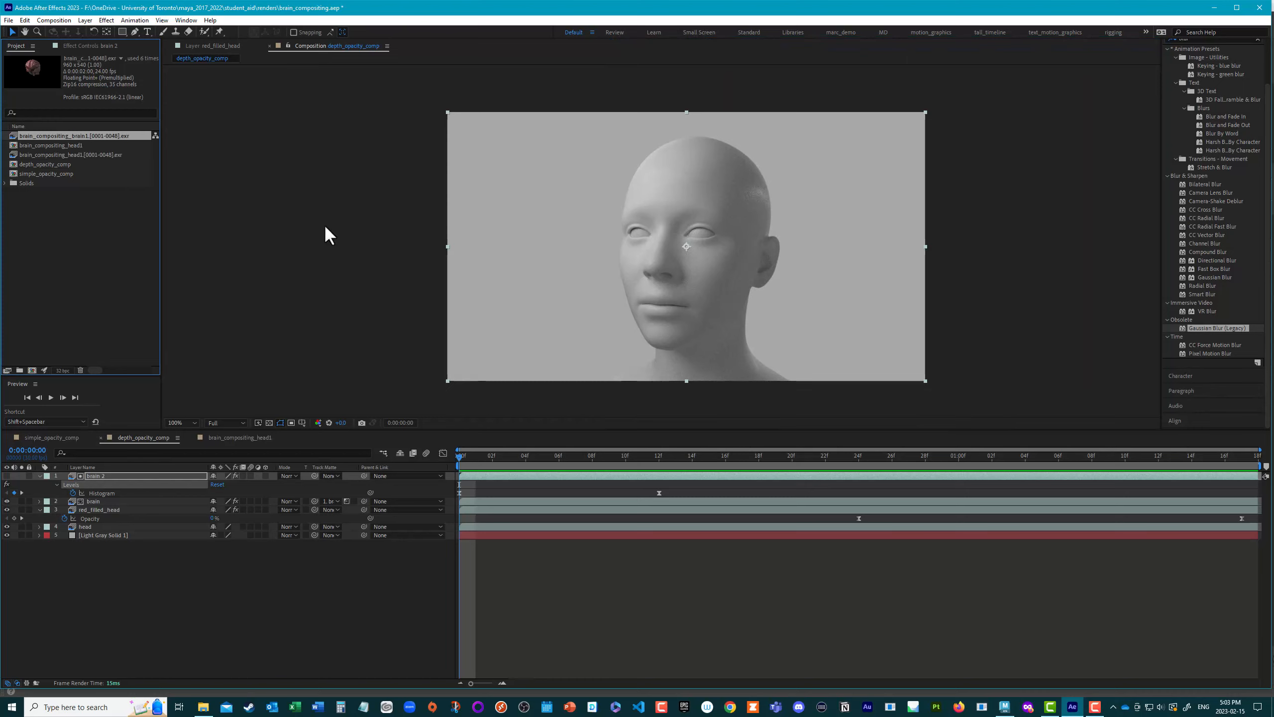
Step: Create a new composition from the brain_compositing_head1 EXR sequence
{"action": "left_click", "coordinate": [81, 231]}
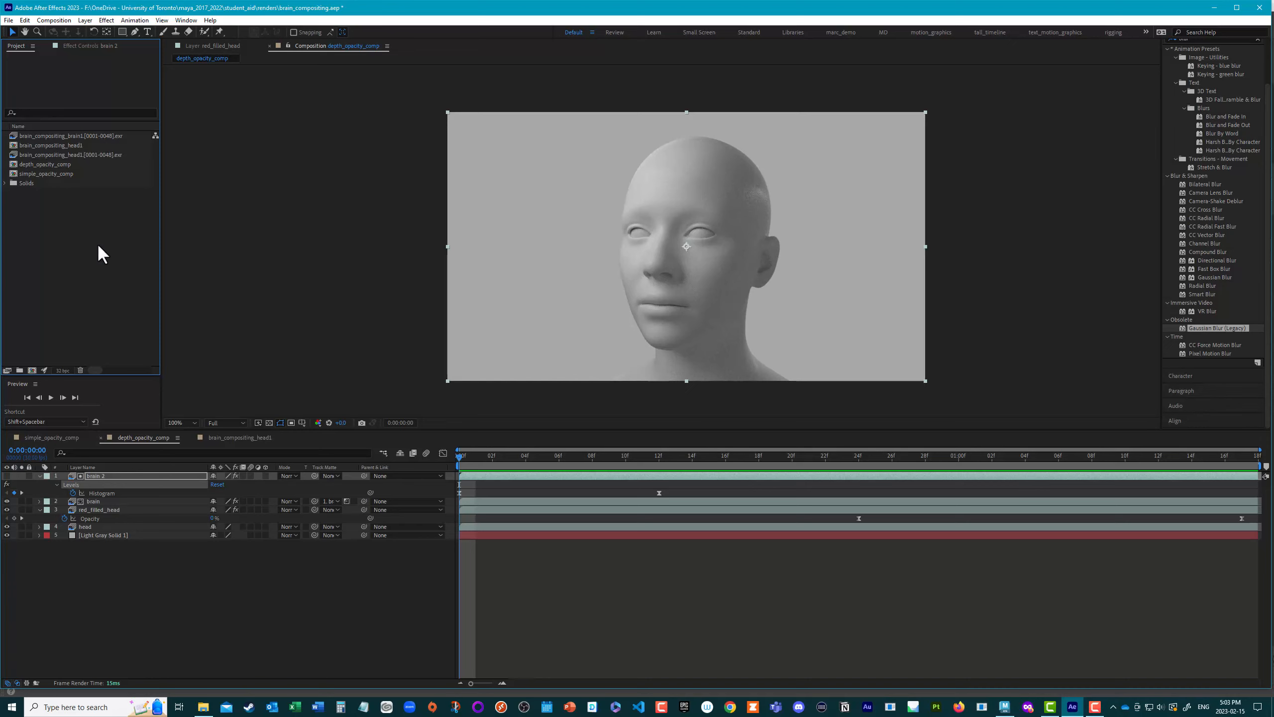
{"action": "left_click_drag", "start_coordinate": [69, 155], "coordinate": [32, 368]}
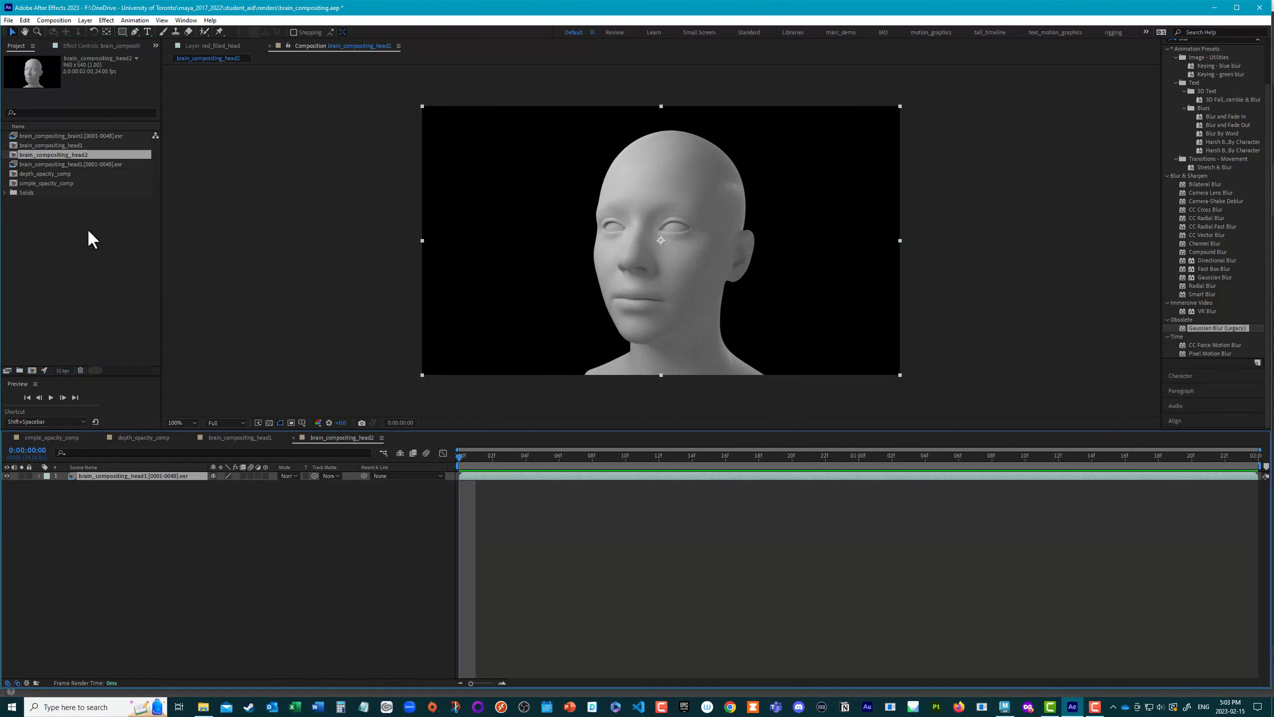
Step: Check the head EXR sequence's main Interpret Footage settings and accept an assumed frame rate of 24 frames per second
{"action": "left_click", "coordinate": [67, 166]}
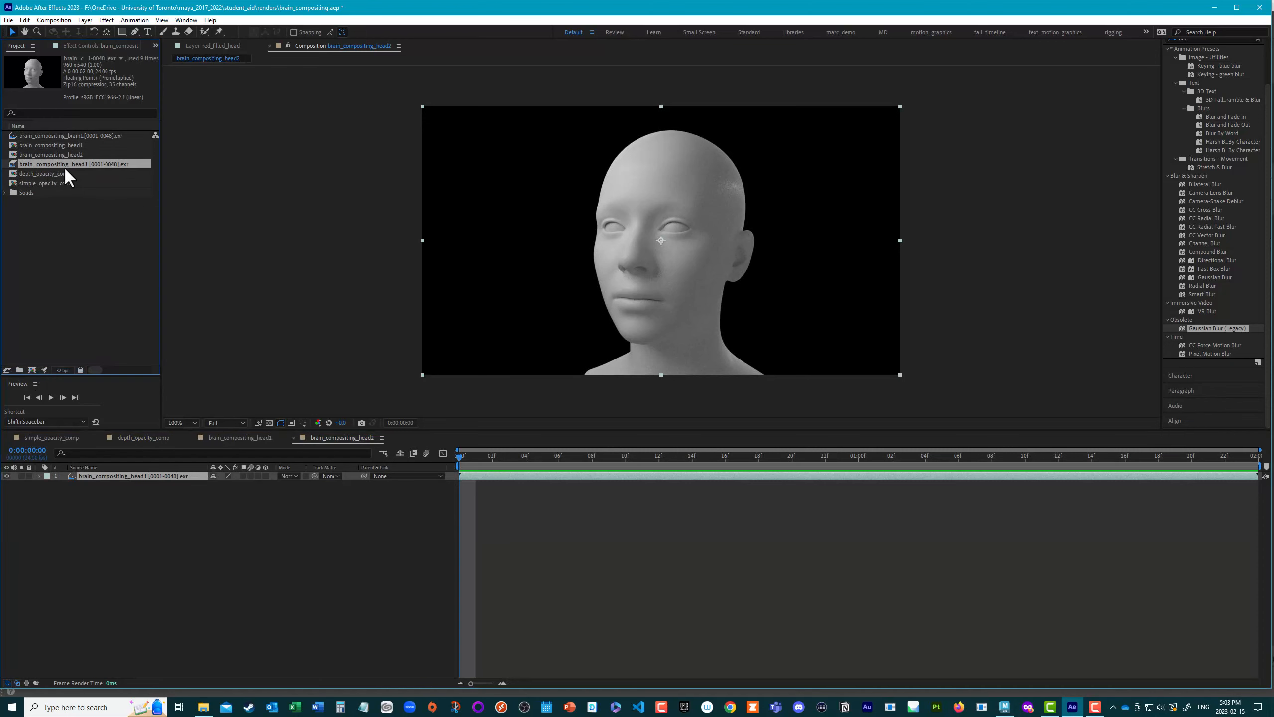
{"action": "right_click", "coordinate": [13, 163]}
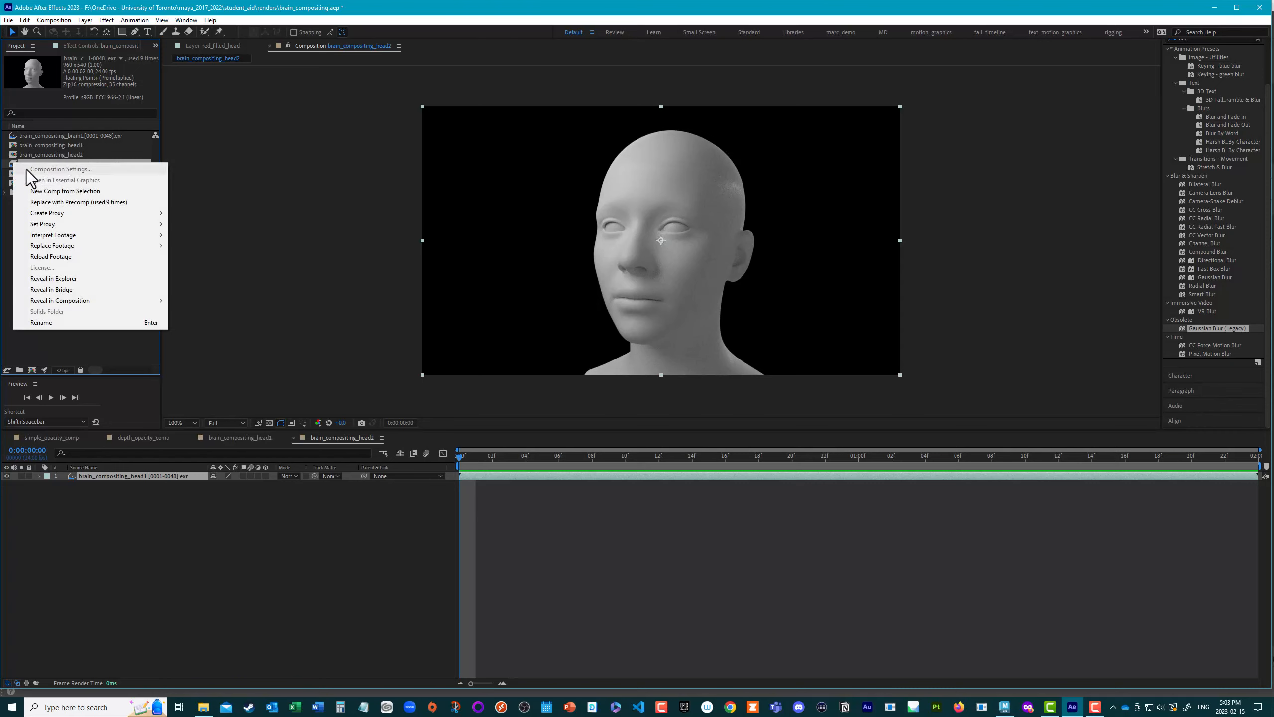
{"action": "mouse_move", "coordinate": [81, 232]}
{"action": "left_click", "coordinate": [220, 232]}
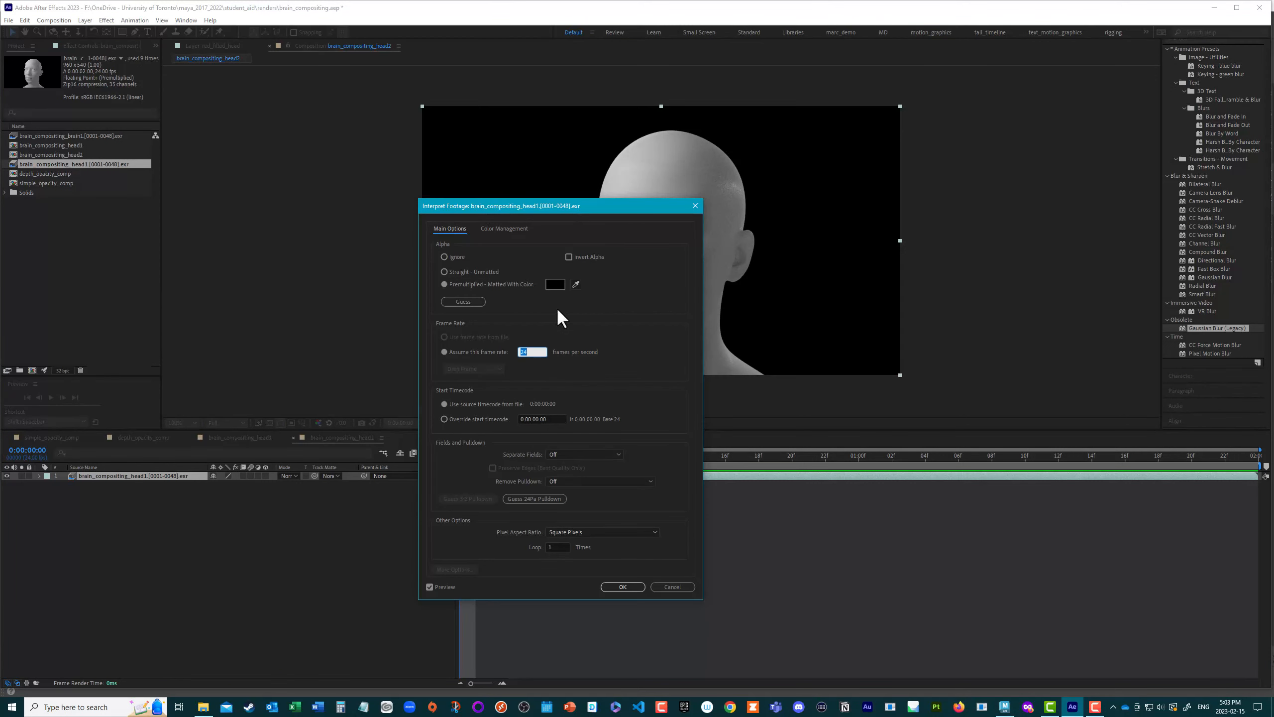
{"action": "left_click_drag", "start_coordinate": [511, 205], "coordinate": [444, 137]}
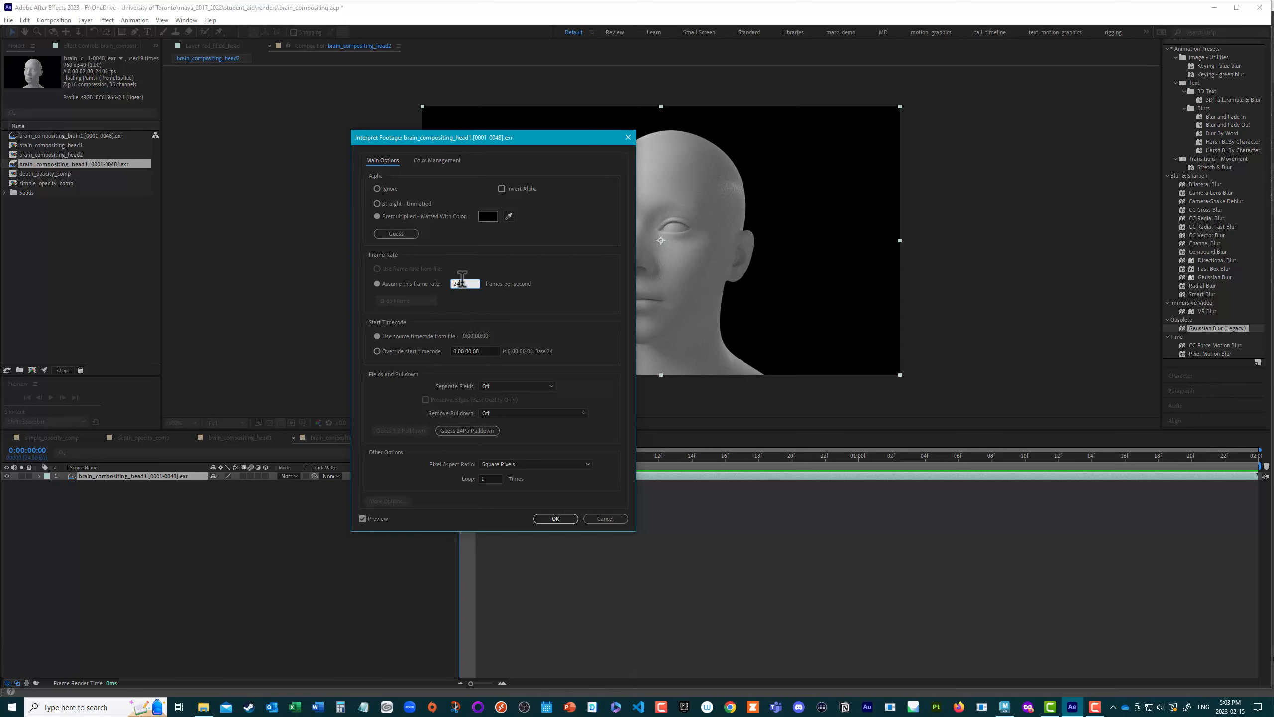
{"action": "left_click", "coordinate": [558, 520]}
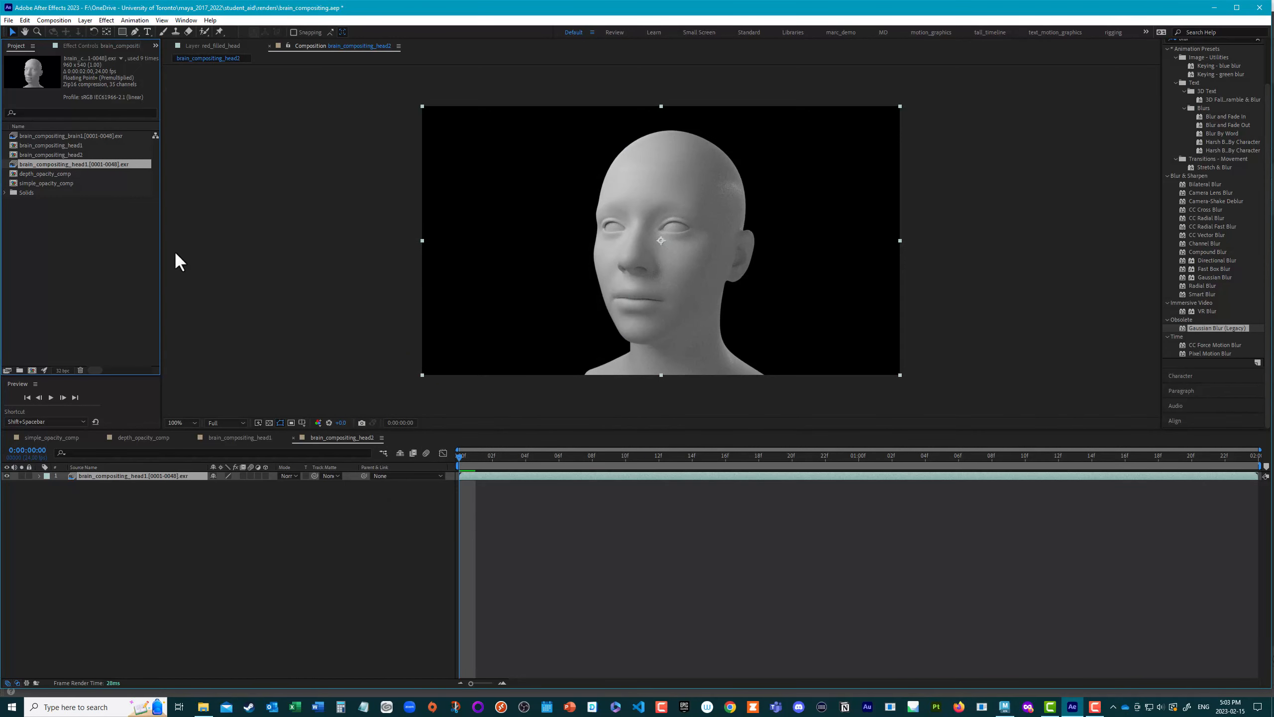
Step: Inspect the brain and head sequences in the project and scrub through the new head composition
{"action": "left_click", "coordinate": [68, 137]}
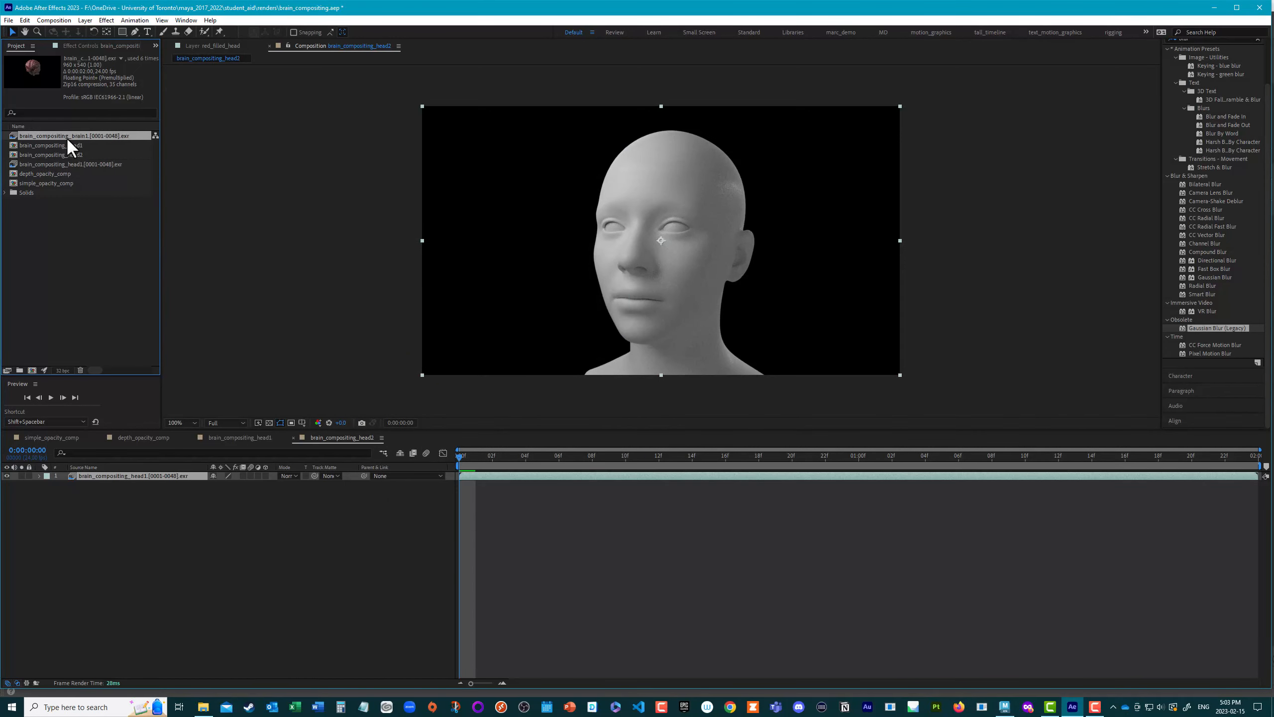
{"action": "left_click", "coordinate": [74, 163]}
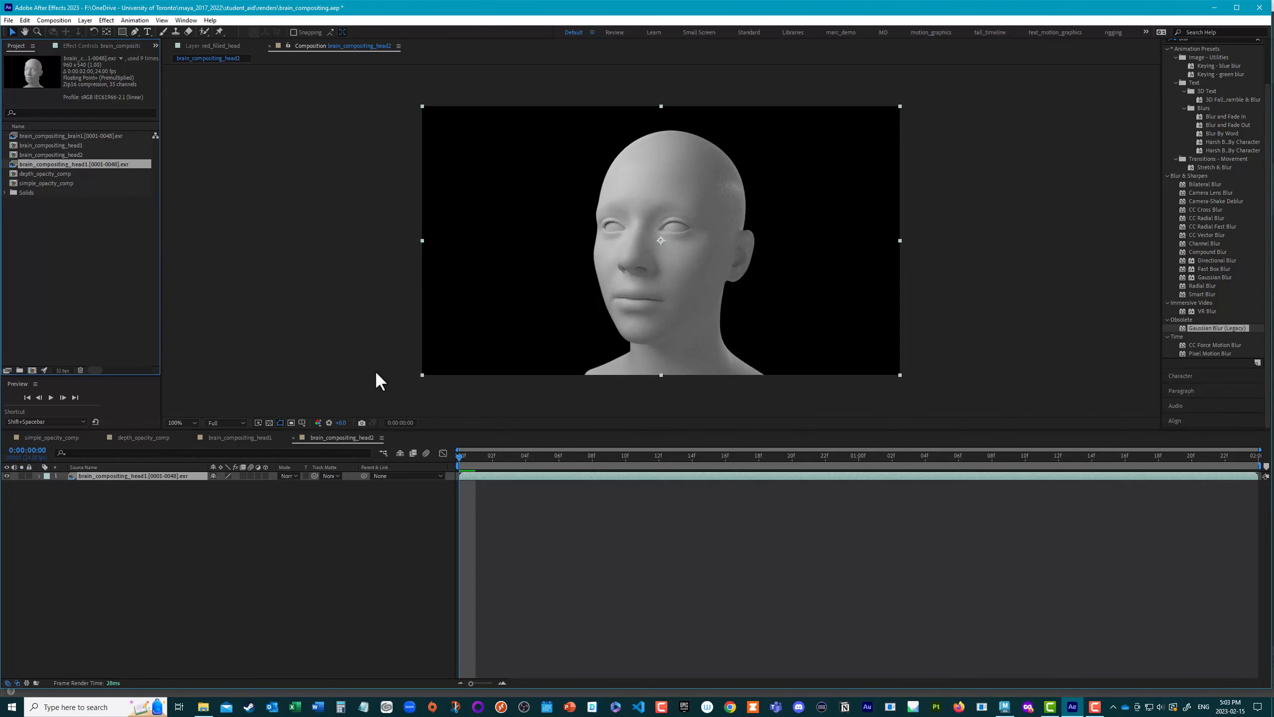
{"action": "left_click_drag", "start_coordinate": [459, 458], "coordinate": [300, 436]}
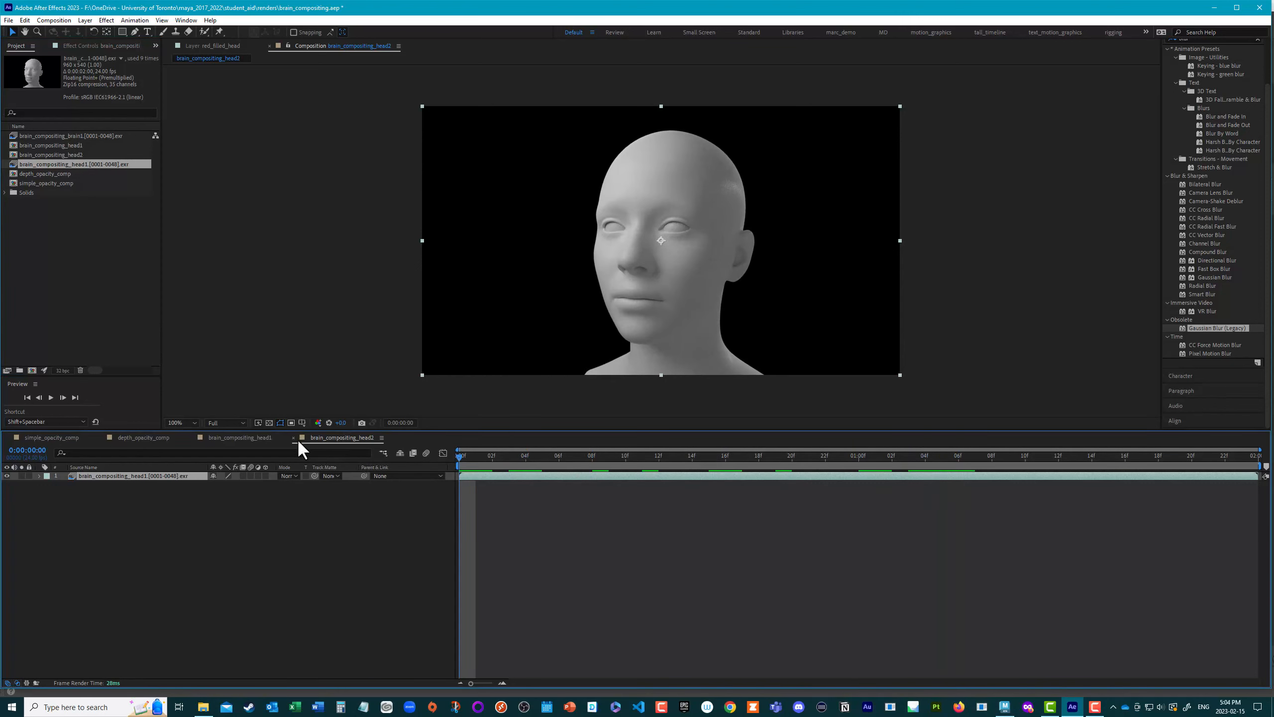
Step: Create a light gray solid at composition size and place it beneath the head layer as the background
{"action": "key", "text": "ctrl+y"}
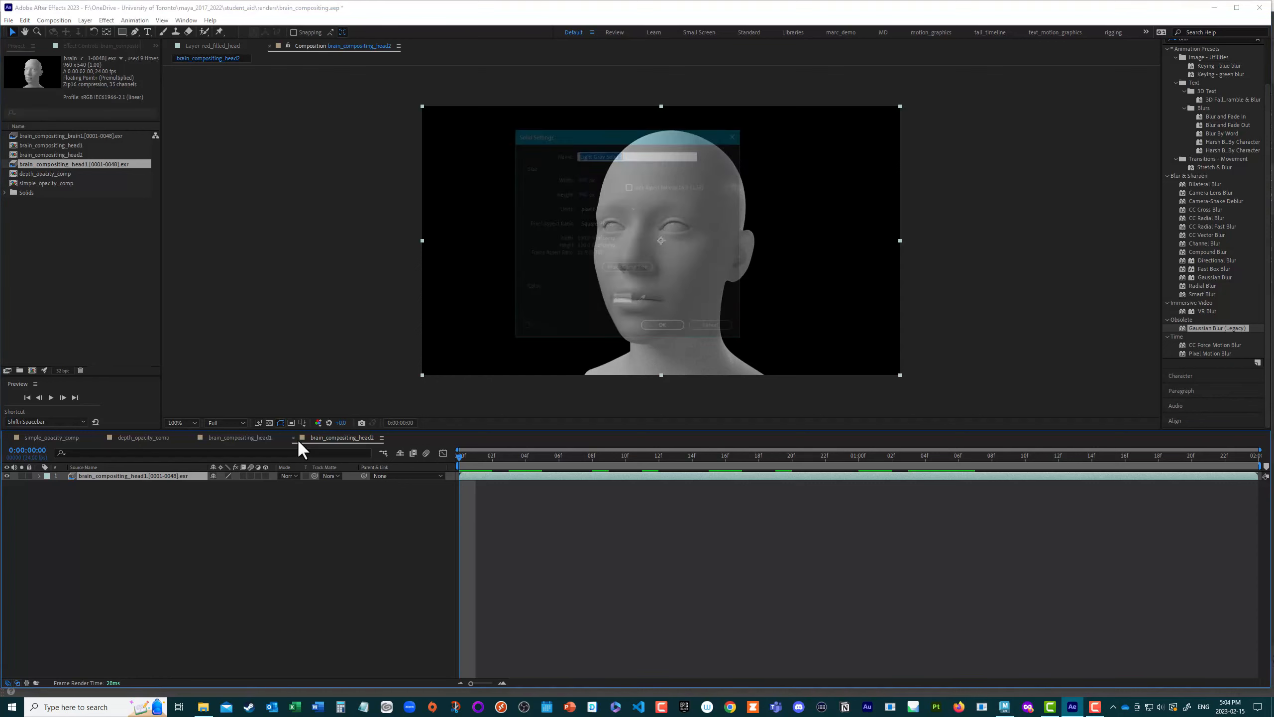
{"action": "left_click", "coordinate": [663, 328]}
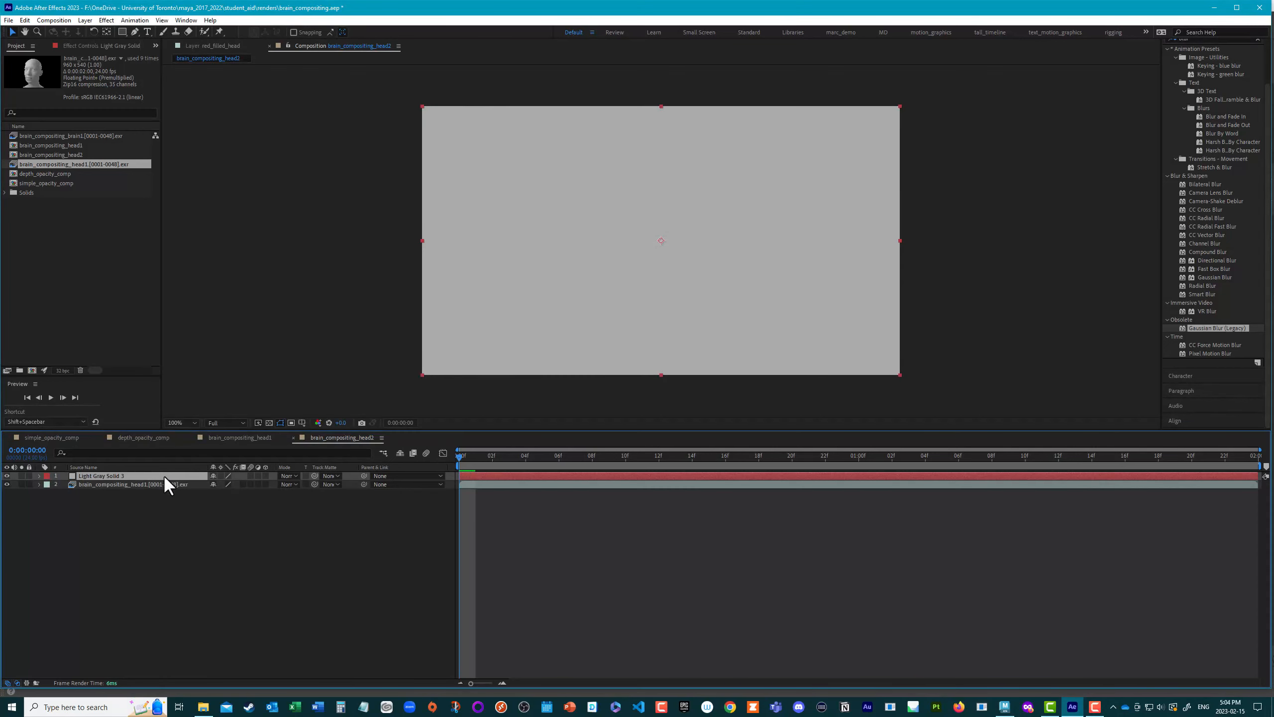
{"action": "left_click_drag", "start_coordinate": [166, 473], "coordinate": [167, 505]}
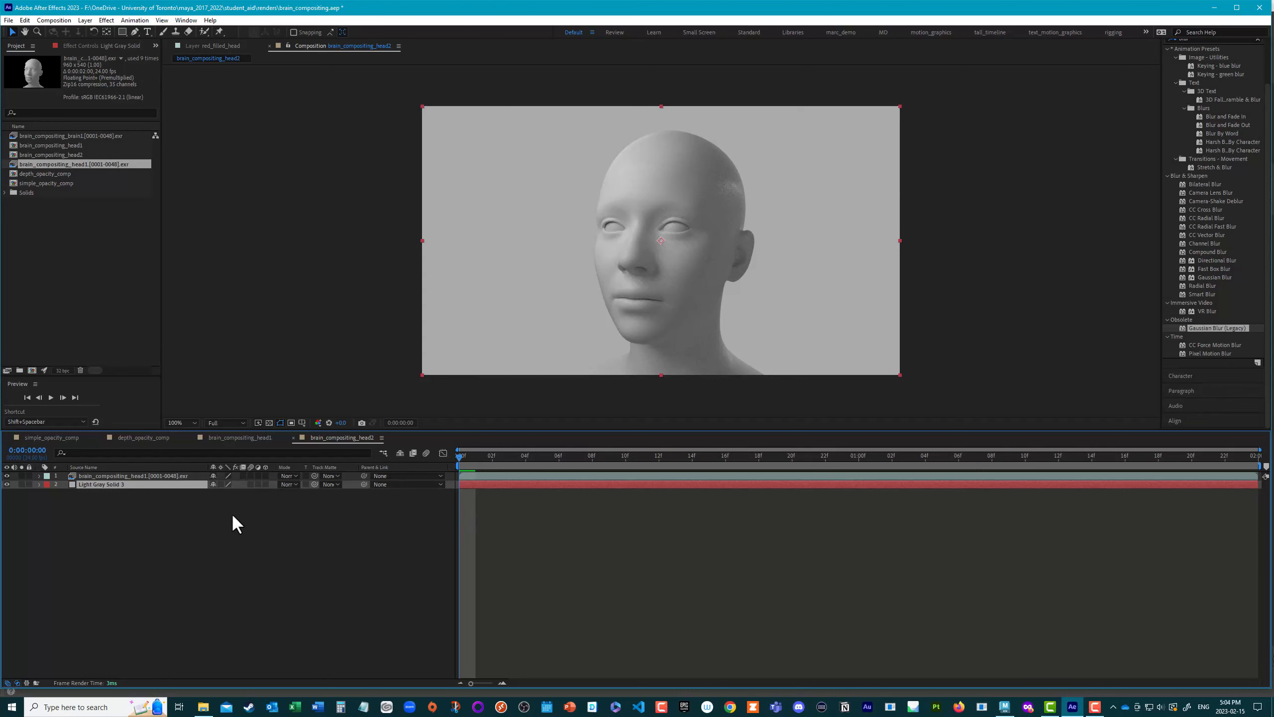
Step: Set the background solid's color by sampling the composition image near the base of the head's neck
{"action": "key", "text": "ctrl+shift+y"}
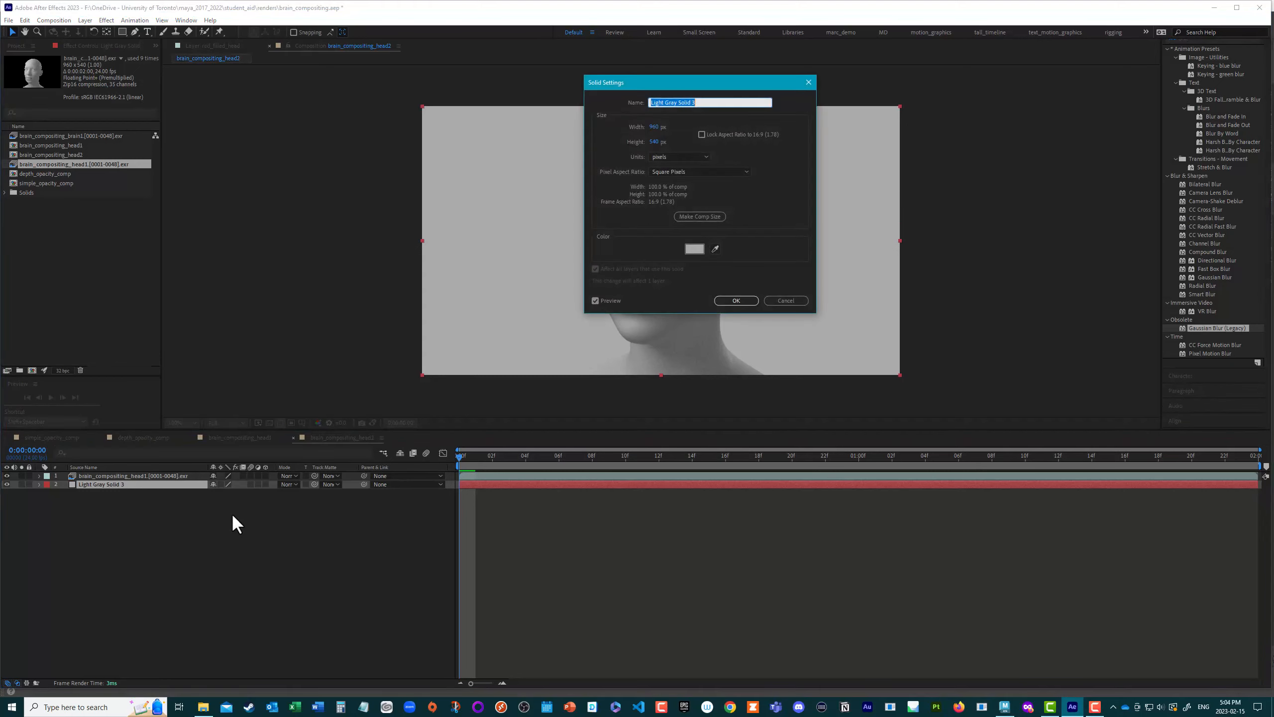
{"action": "left_click_drag", "start_coordinate": [677, 79], "coordinate": [887, 100]}
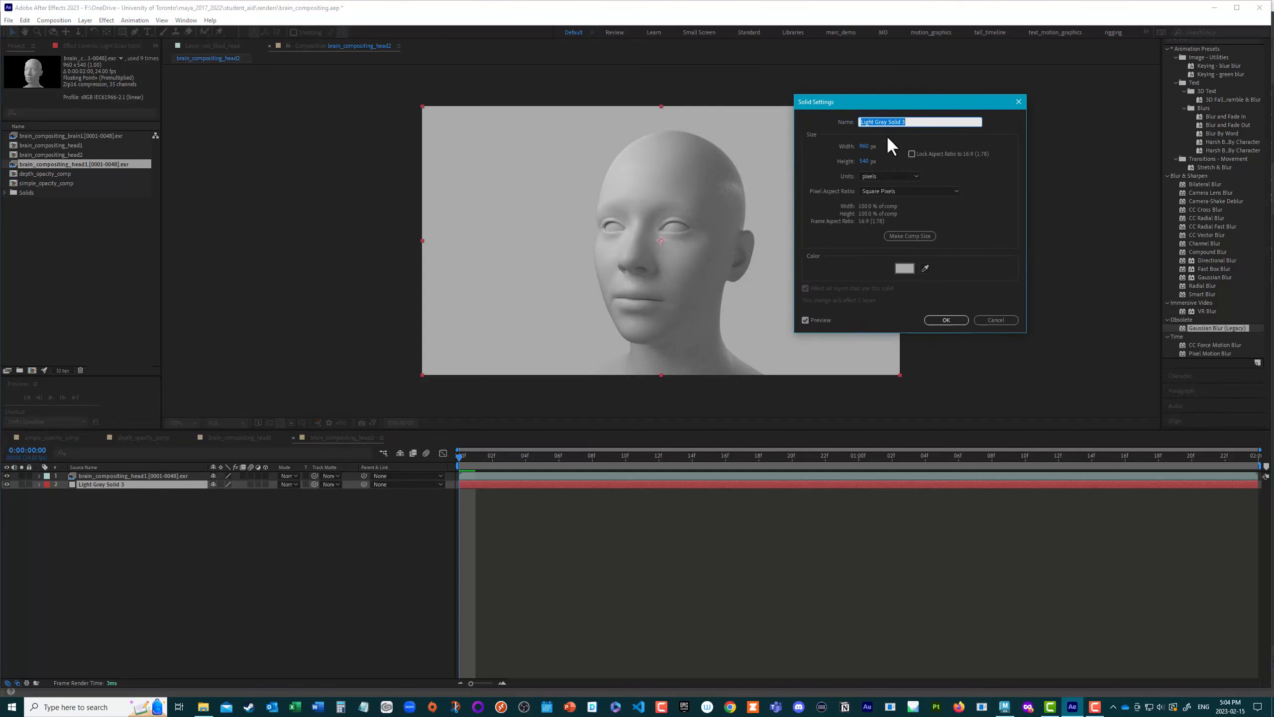
{"action": "left_click", "coordinate": [926, 268]}
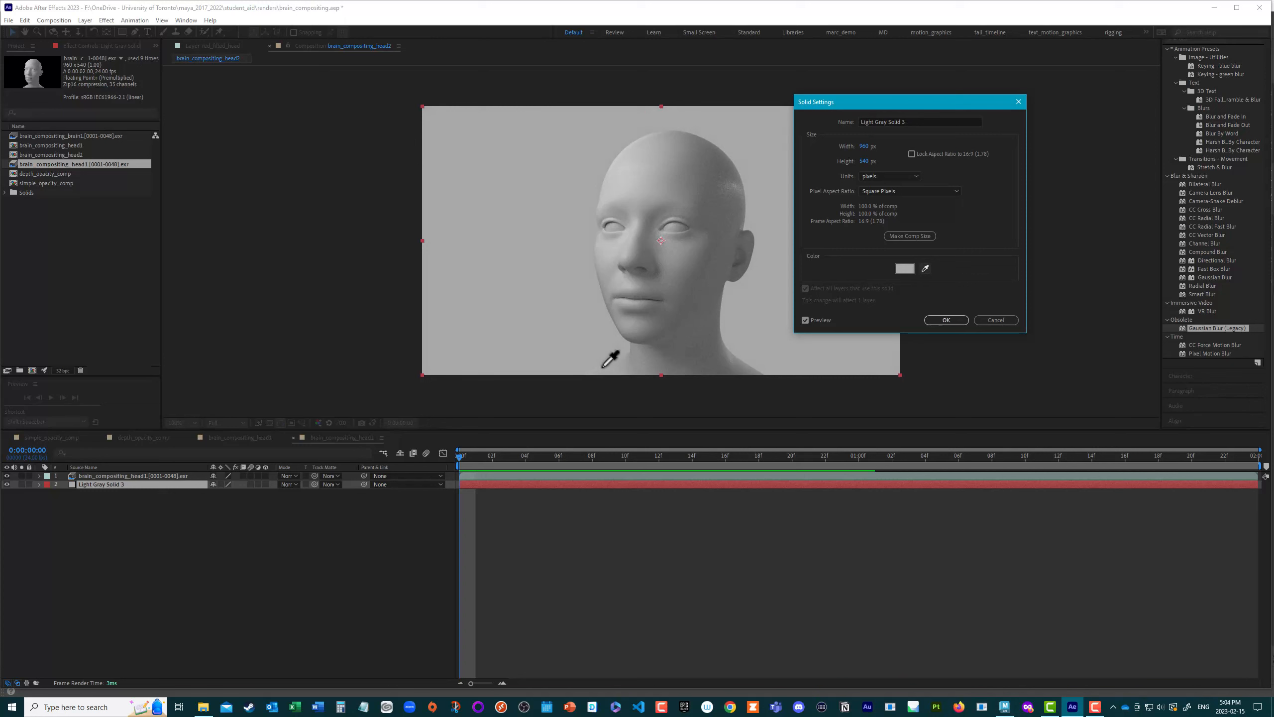
{"action": "left_click", "coordinate": [603, 368]}
{"action": "left_click", "coordinate": [958, 320]}
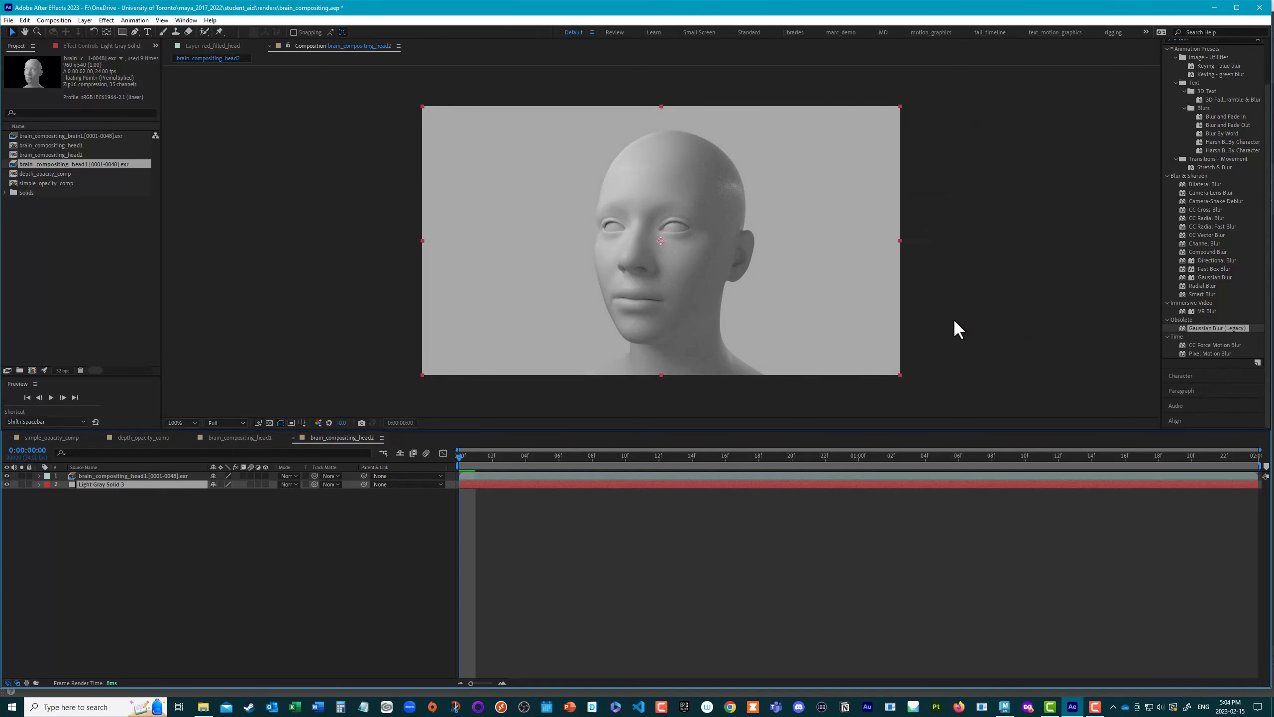
Step: Add the brain EXR sequence as the uppermost layer of the head composition and scrub through the animation
{"action": "left_click", "coordinate": [76, 212]}
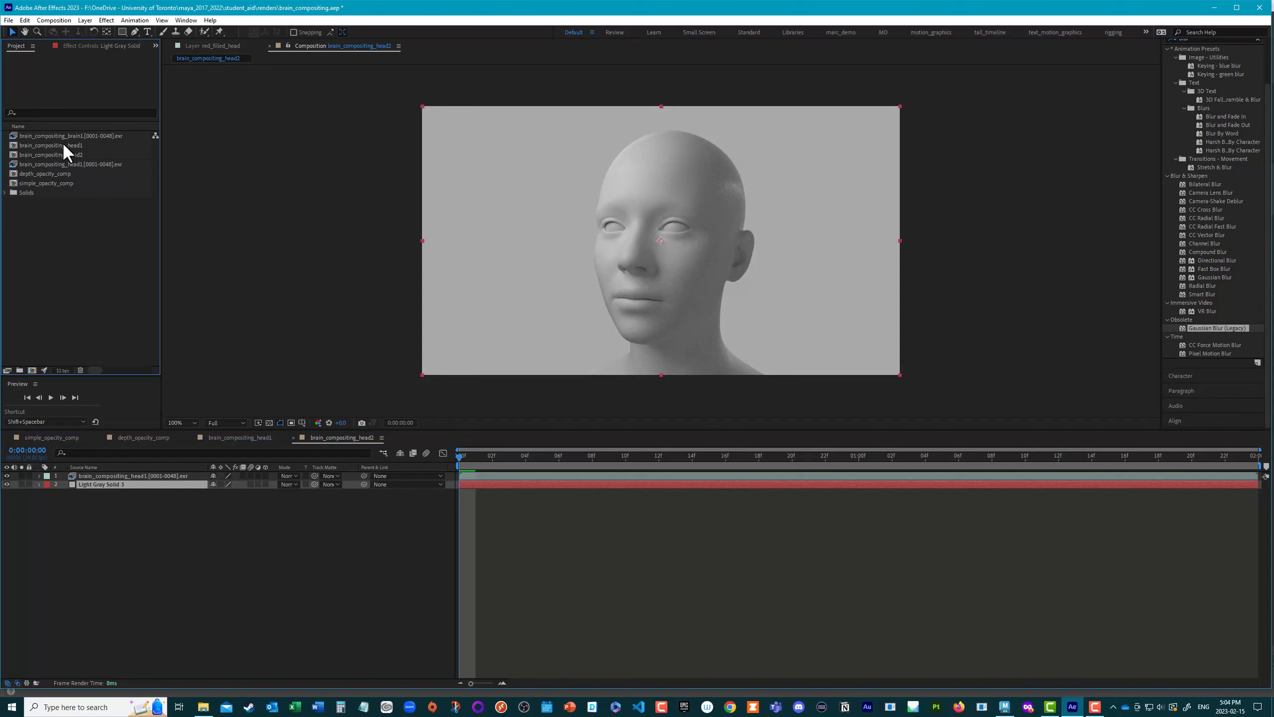
{"action": "left_click_drag", "start_coordinate": [45, 135], "coordinate": [661, 240]}
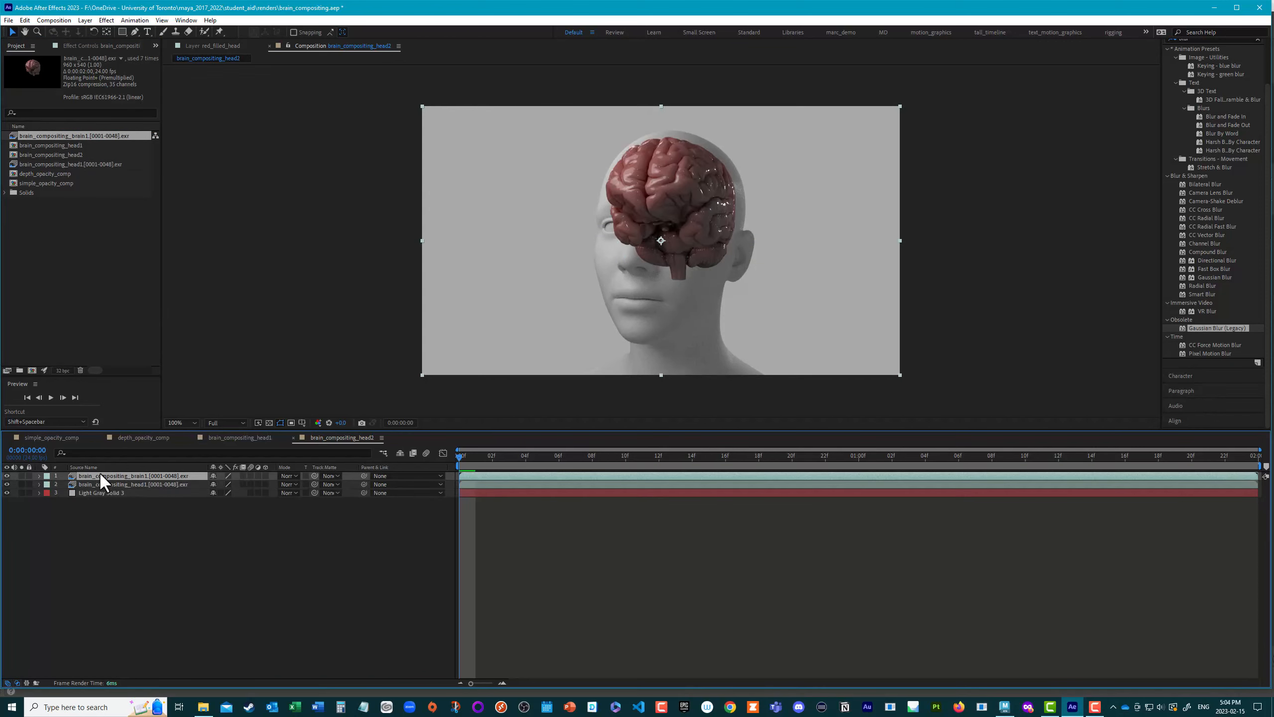
{"action": "left_click_drag", "start_coordinate": [462, 459], "coordinate": [508, 467]}
{"action": "left_click_drag", "start_coordinate": [711, 479], "coordinate": [576, 465]}
{"action": "left_click_drag", "start_coordinate": [467, 431], "coordinate": [361, 444]}
Step: Rename the brain sequence layer as BRAIN
{"action": "key", "text": "Return"}
{"action": "type", "text": "BRAIN"}
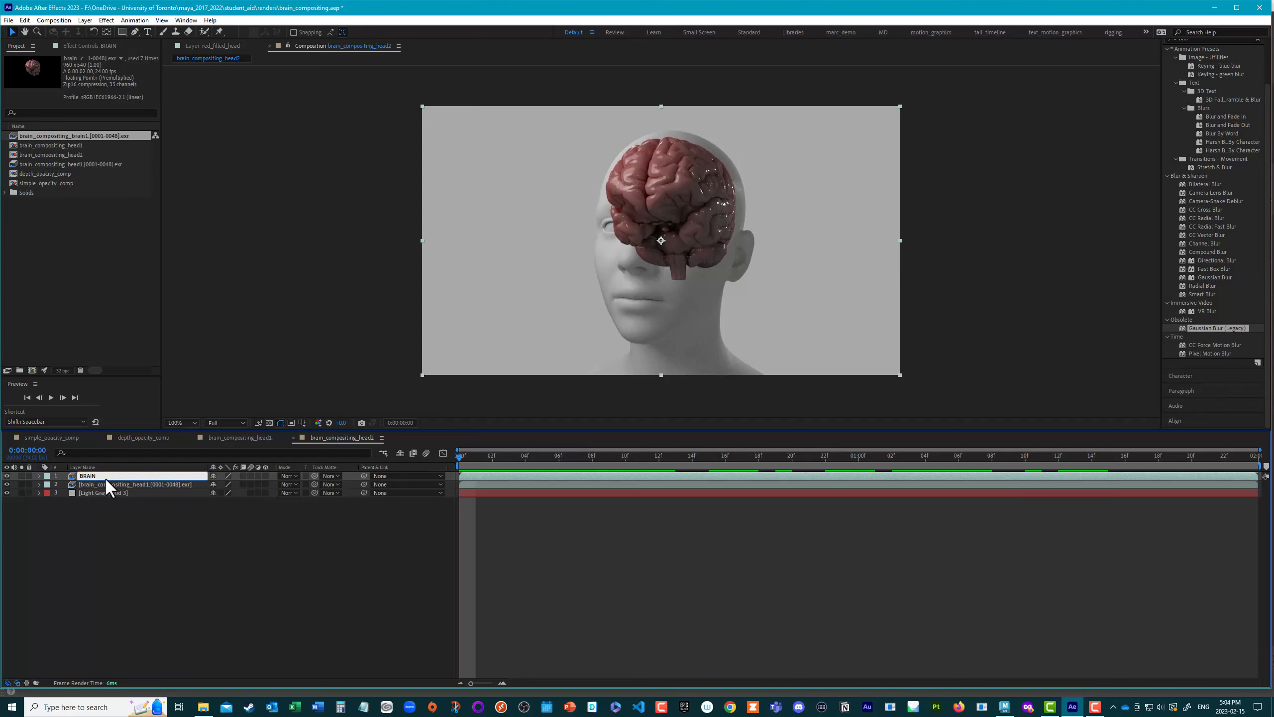
{"action": "key", "text": "Return"}
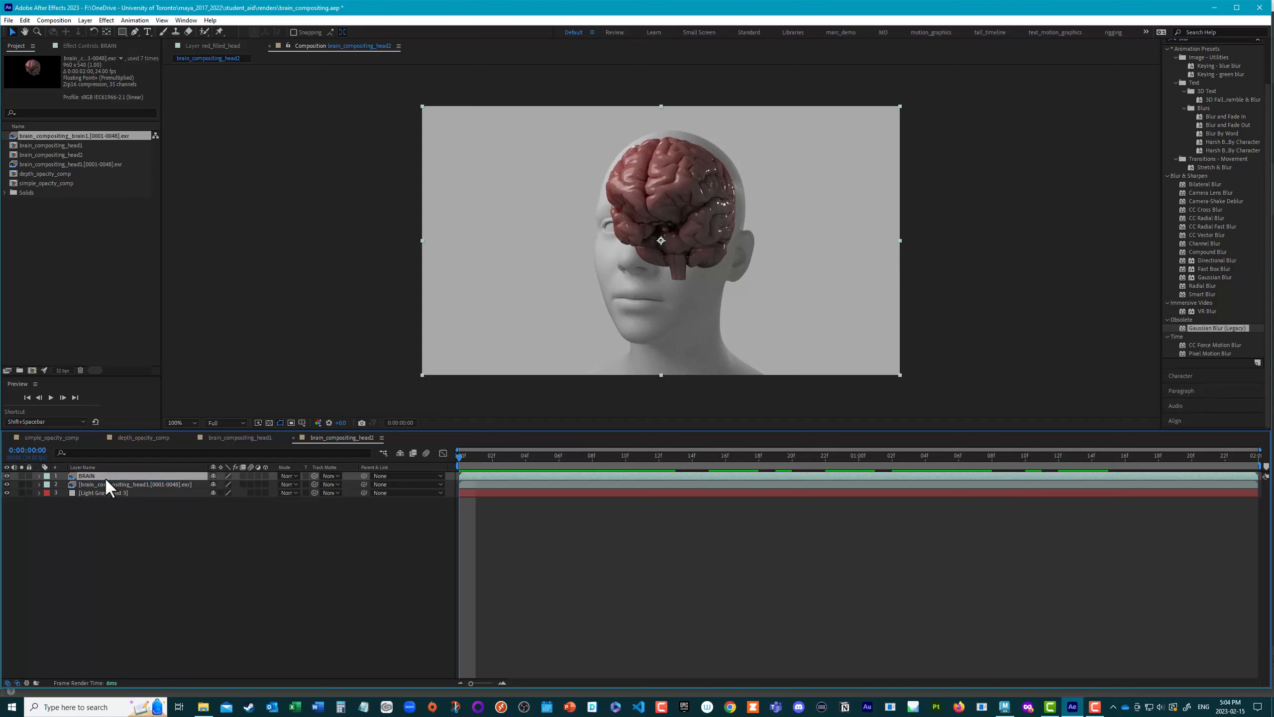
Step: Rename the head EXR sequence layer as HEAD
{"action": "left_click", "coordinate": [104, 483]}
{"action": "key", "text": "Return"}
{"action": "type", "text": "HEAD"}
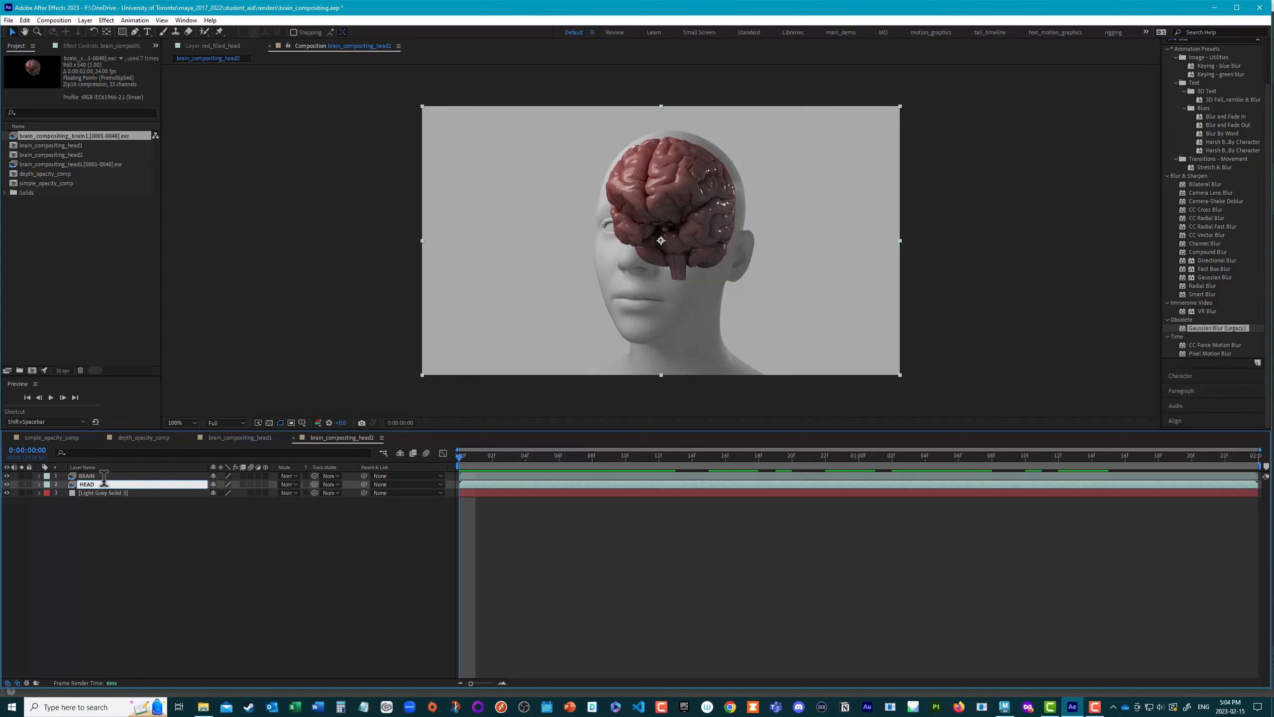
Step: Try a reduced opacity on the BRAIN layer, preview the animation with it, and restore the opacity to 100%
{"action": "left_click", "coordinate": [94, 476]}
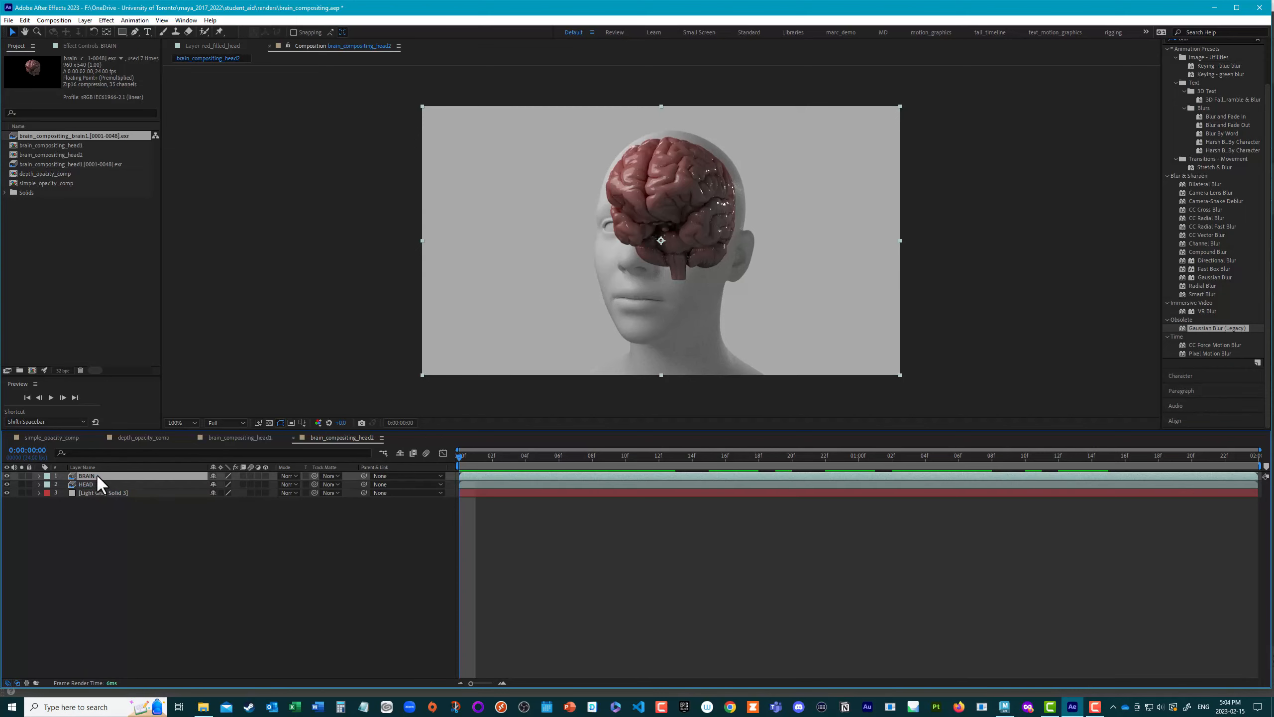
{"action": "key", "text": "t"}
{"action": "left_click_drag", "start_coordinate": [214, 484], "coordinate": [185, 485]}
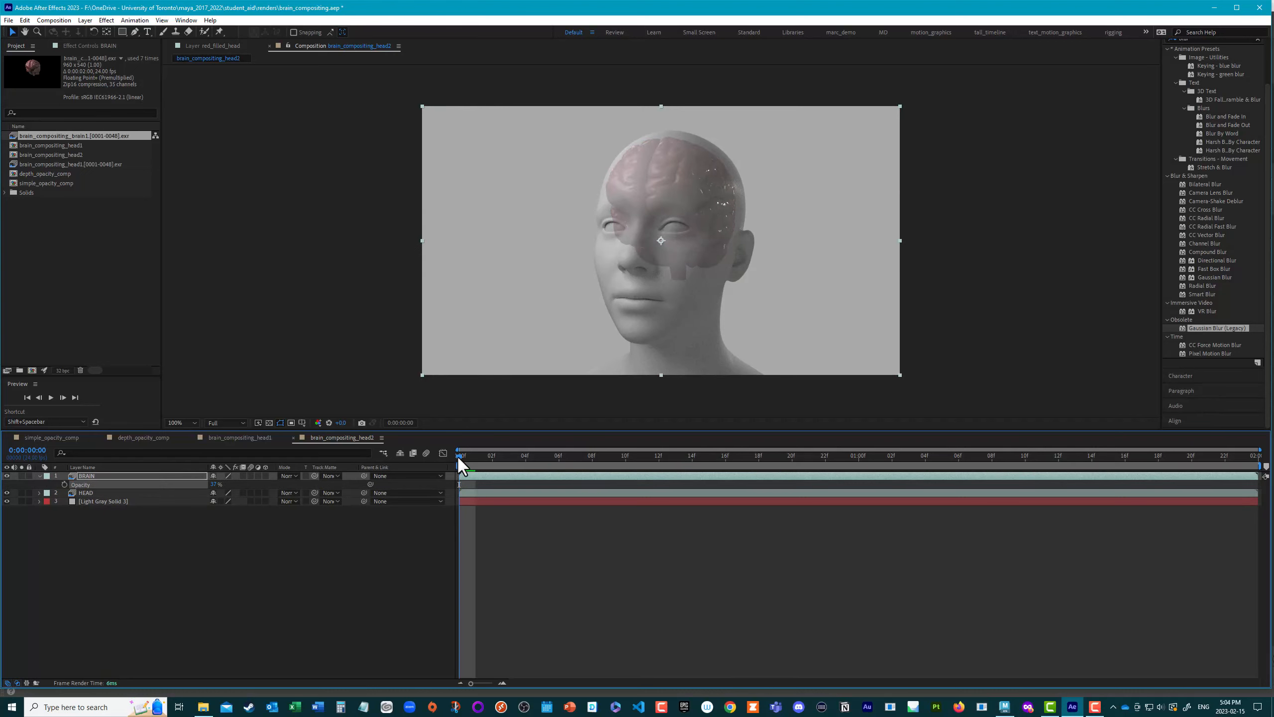
{"action": "key", "text": "space"}
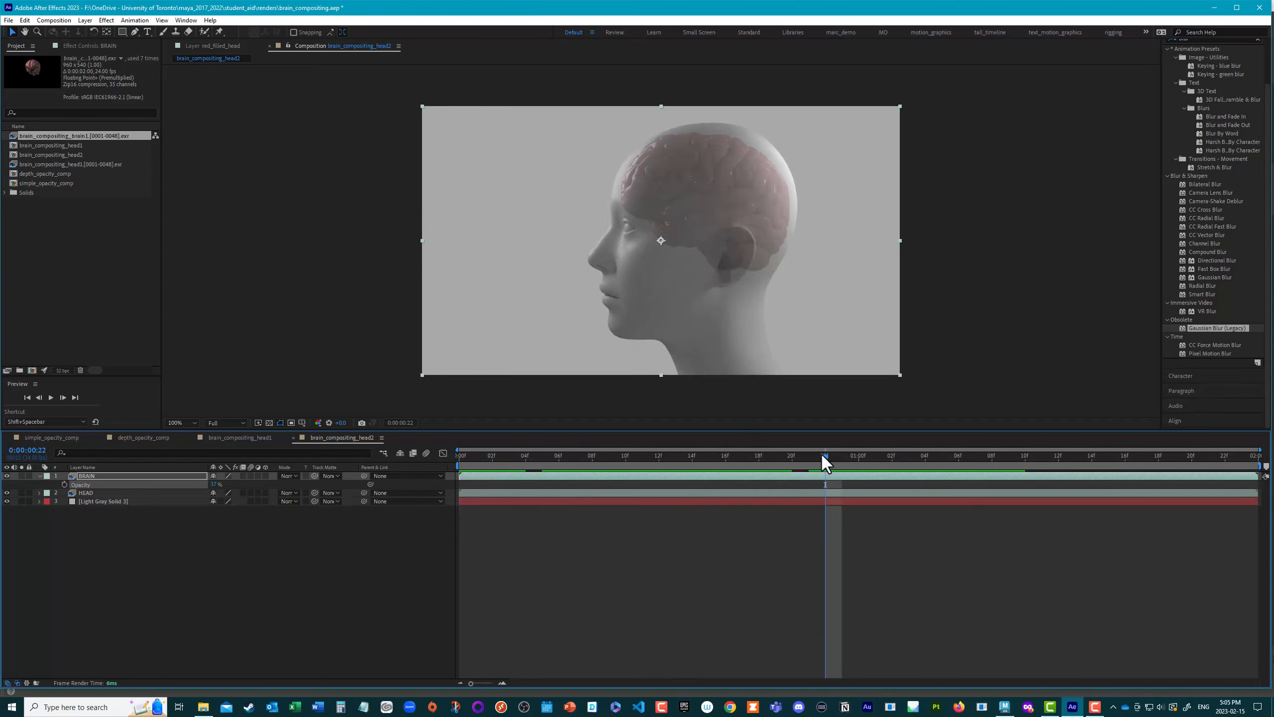
{"action": "key", "text": "space"}
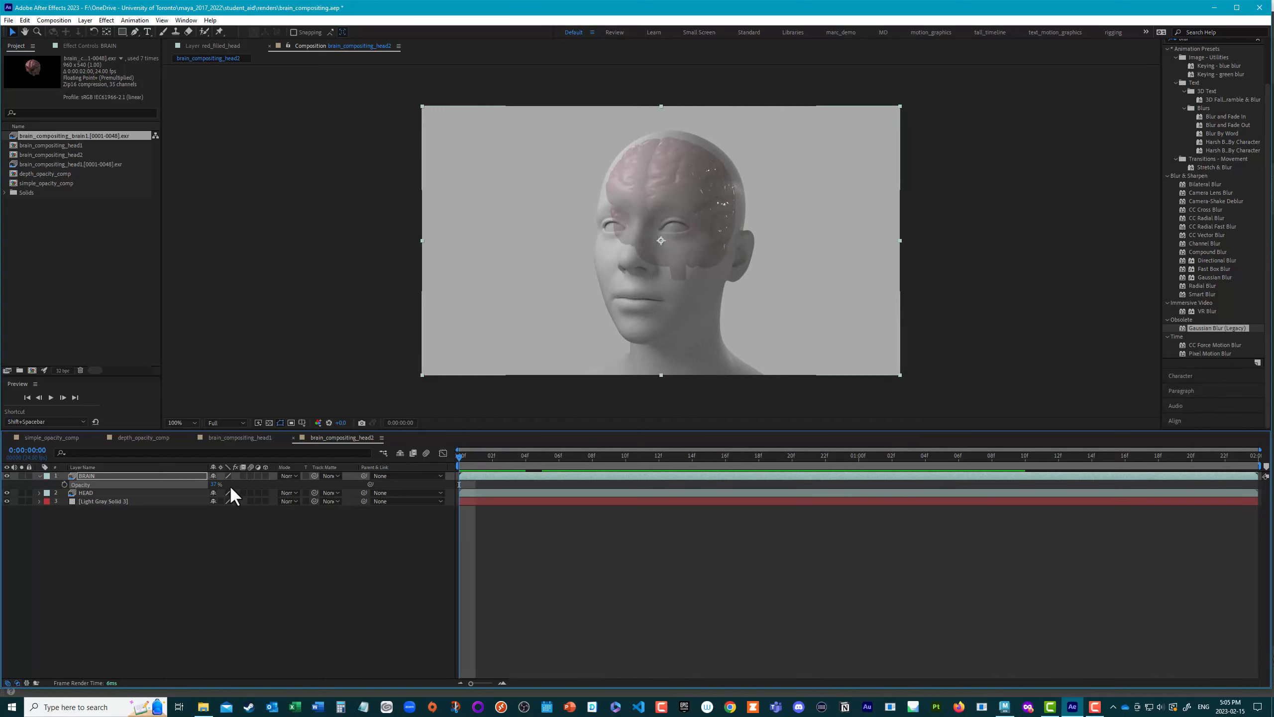
{"action": "left_click_drag", "start_coordinate": [214, 484], "coordinate": [362, 490]}
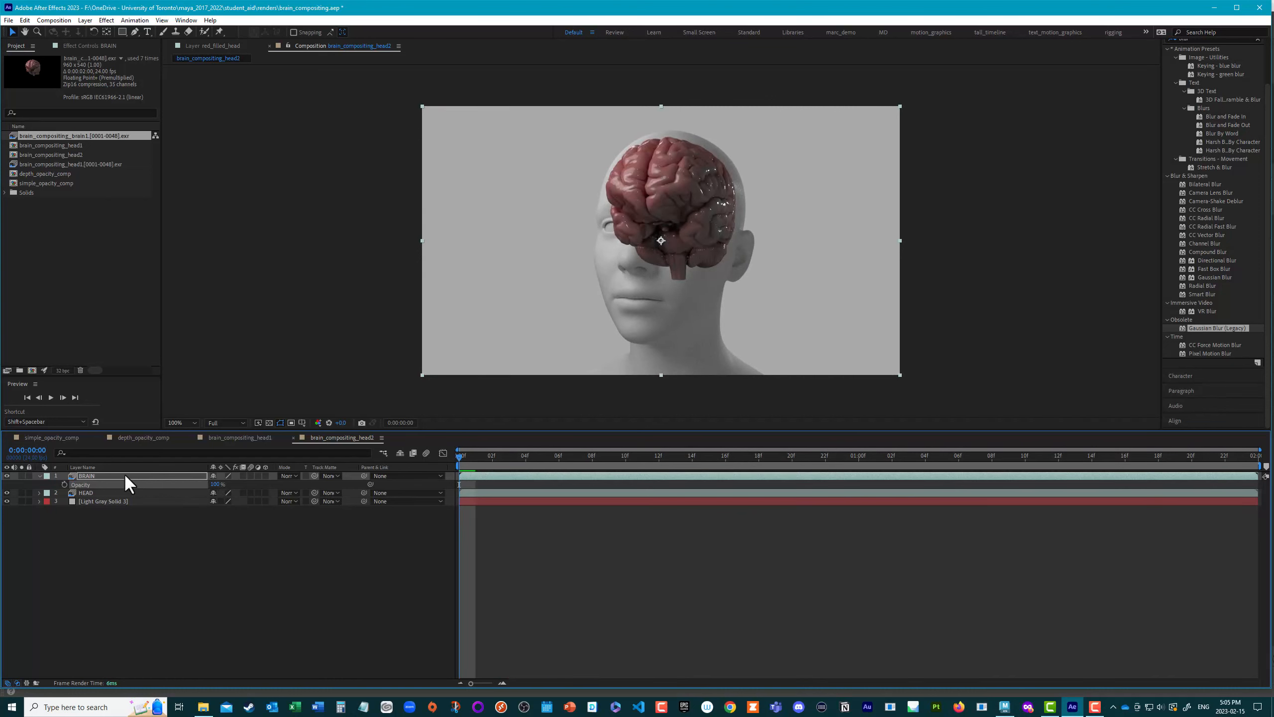
Step: Duplicate the HEAD layer and place the copy above the BRAIN layer
{"action": "left_click", "coordinate": [95, 493]}
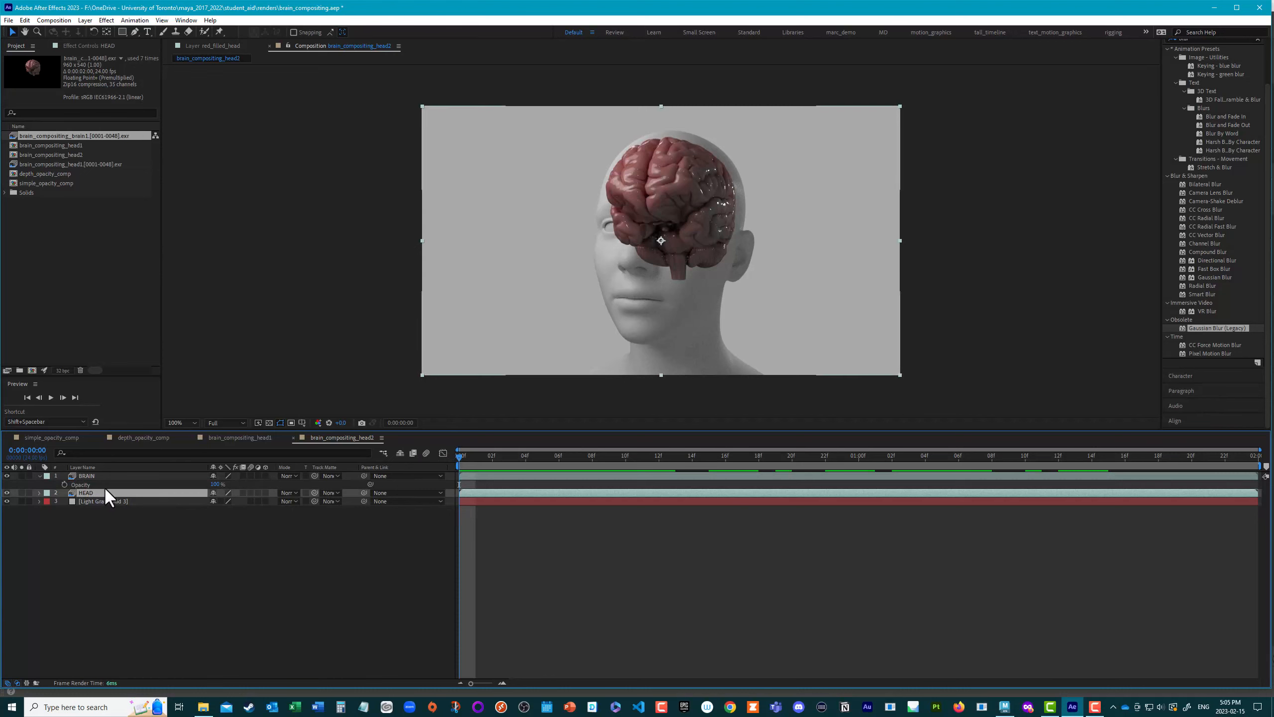
{"action": "key", "text": "ctrl+d"}
{"action": "left_click_drag", "start_coordinate": [86, 490], "coordinate": [89, 475]}
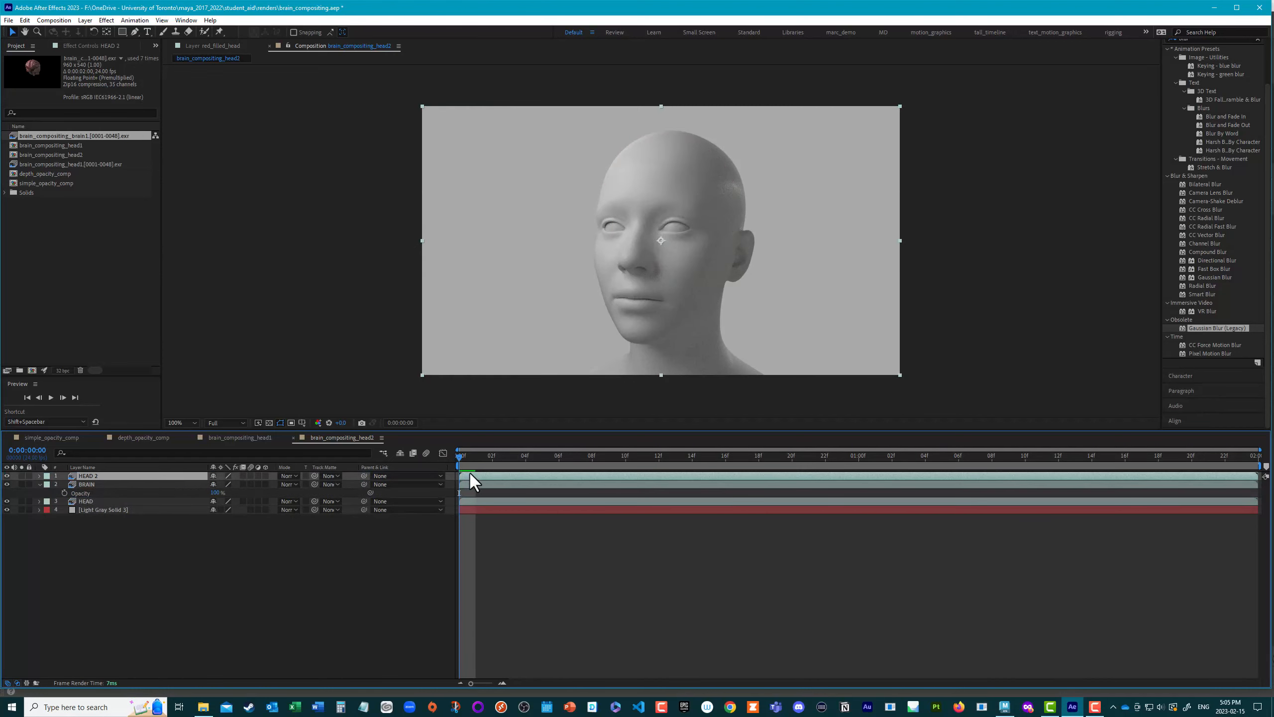
Step: Animate the upper head copy's opacity from 100% at the first frame to 67% at 0:00:01:14
{"action": "key", "text": "t"}
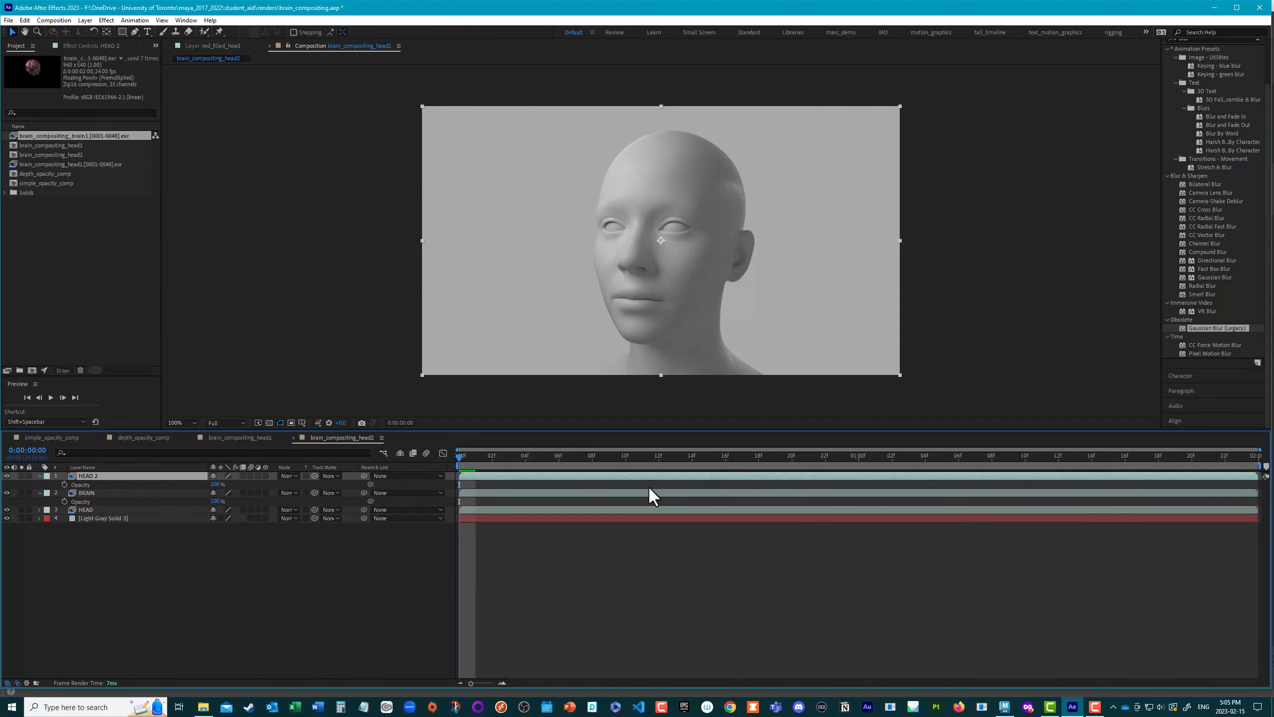
{"action": "left_click_drag", "start_coordinate": [215, 483], "coordinate": [197, 482]}
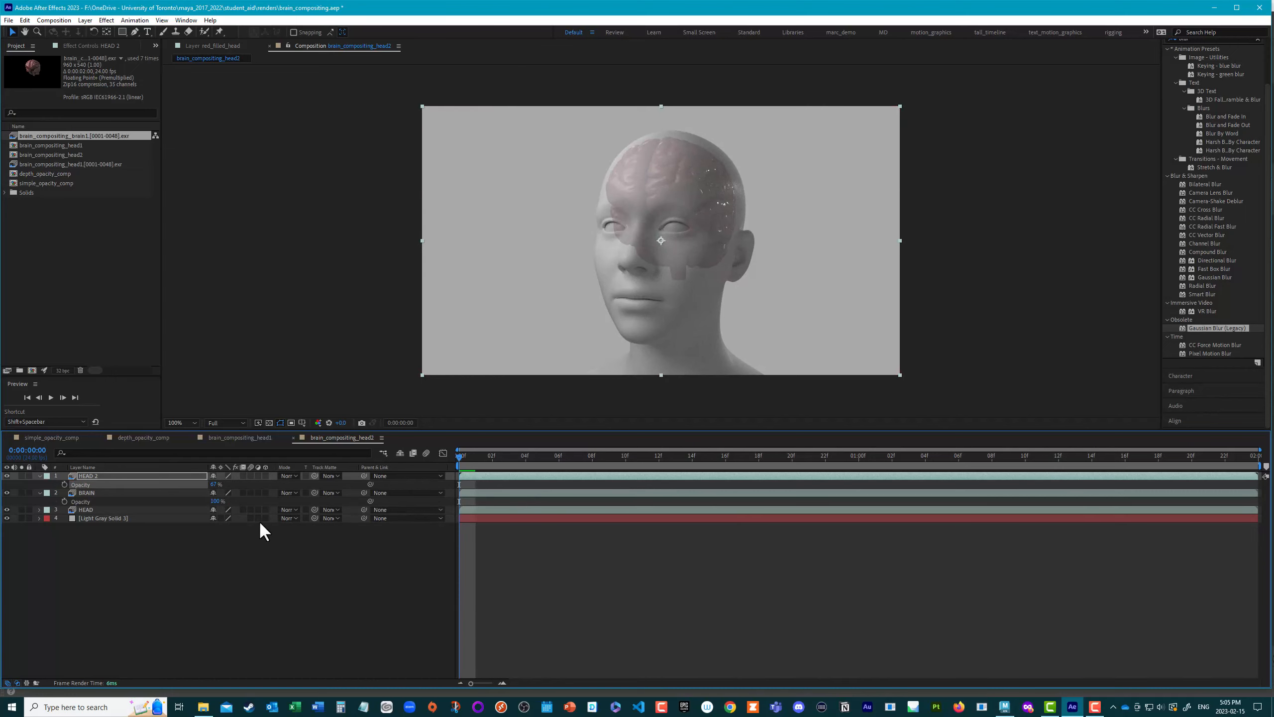
{"action": "left_click", "coordinate": [64, 484]}
{"action": "left_click_drag", "start_coordinate": [947, 523], "coordinate": [1095, 504]}
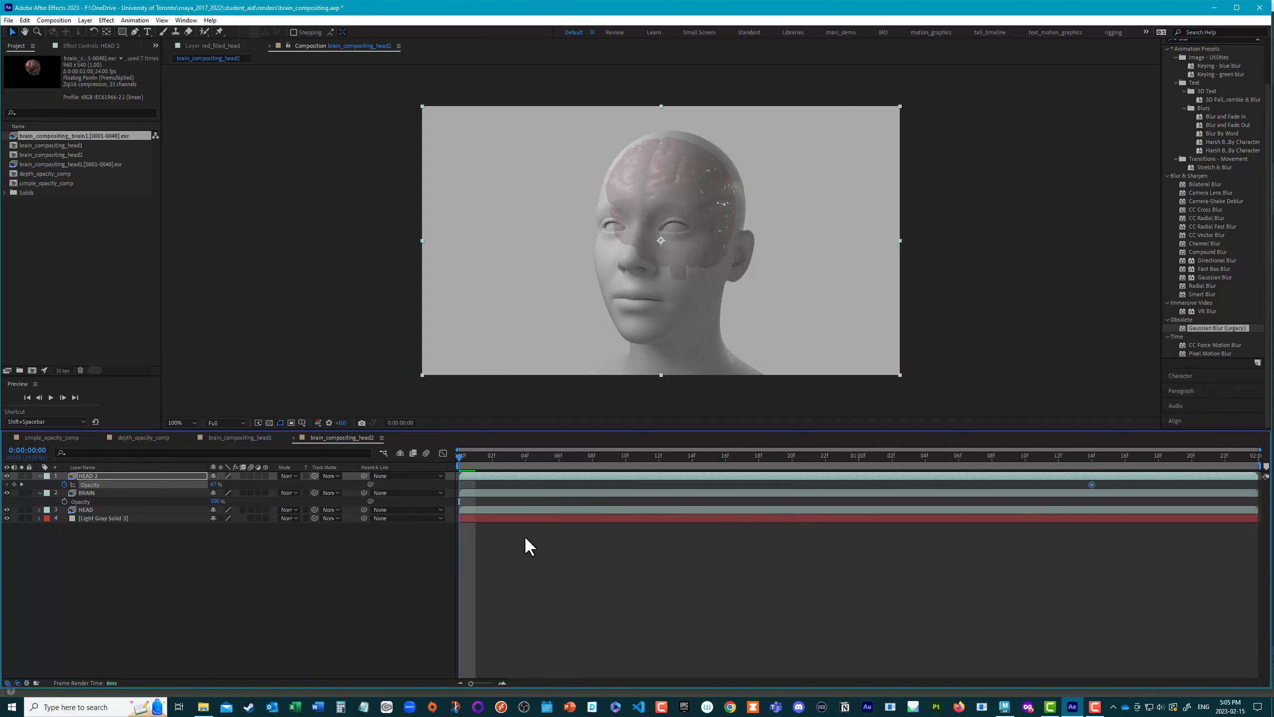
{"action": "left_click", "coordinate": [215, 485]}
{"action": "type", "text": "0"}
{"action": "key", "text": "Return"}
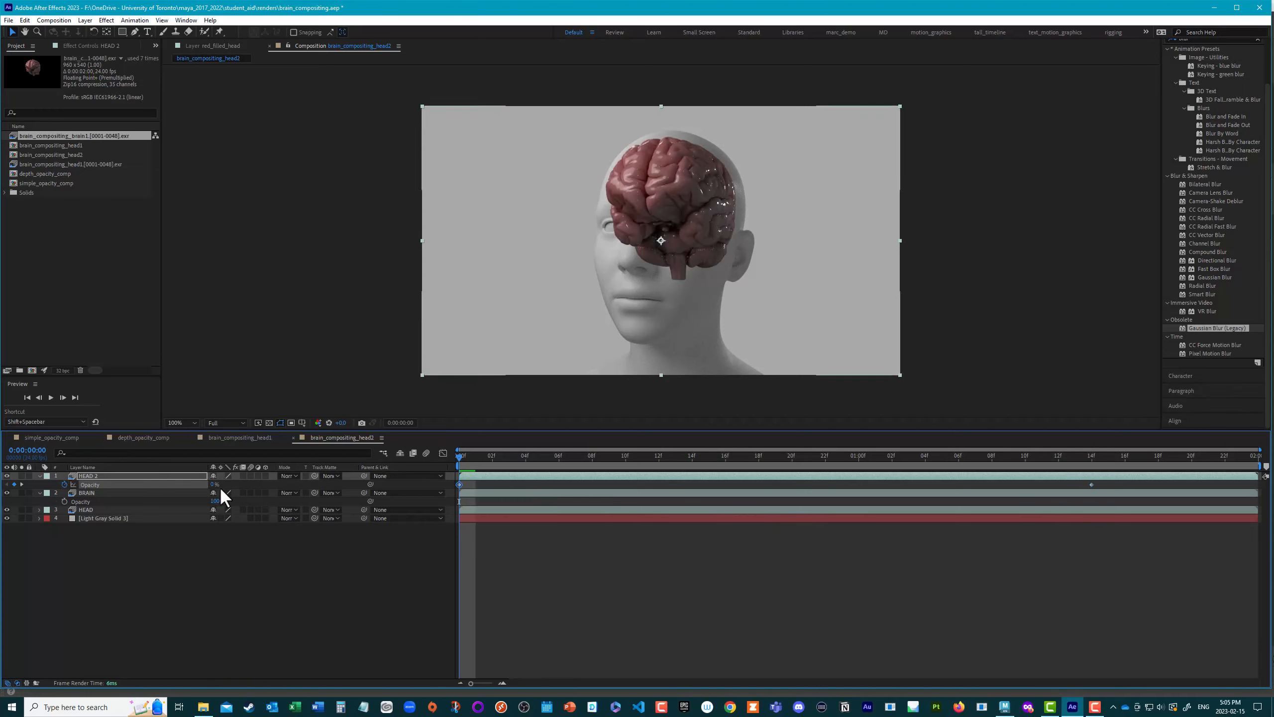
{"action": "left_click_drag", "start_coordinate": [216, 485], "coordinate": [448, 467]}
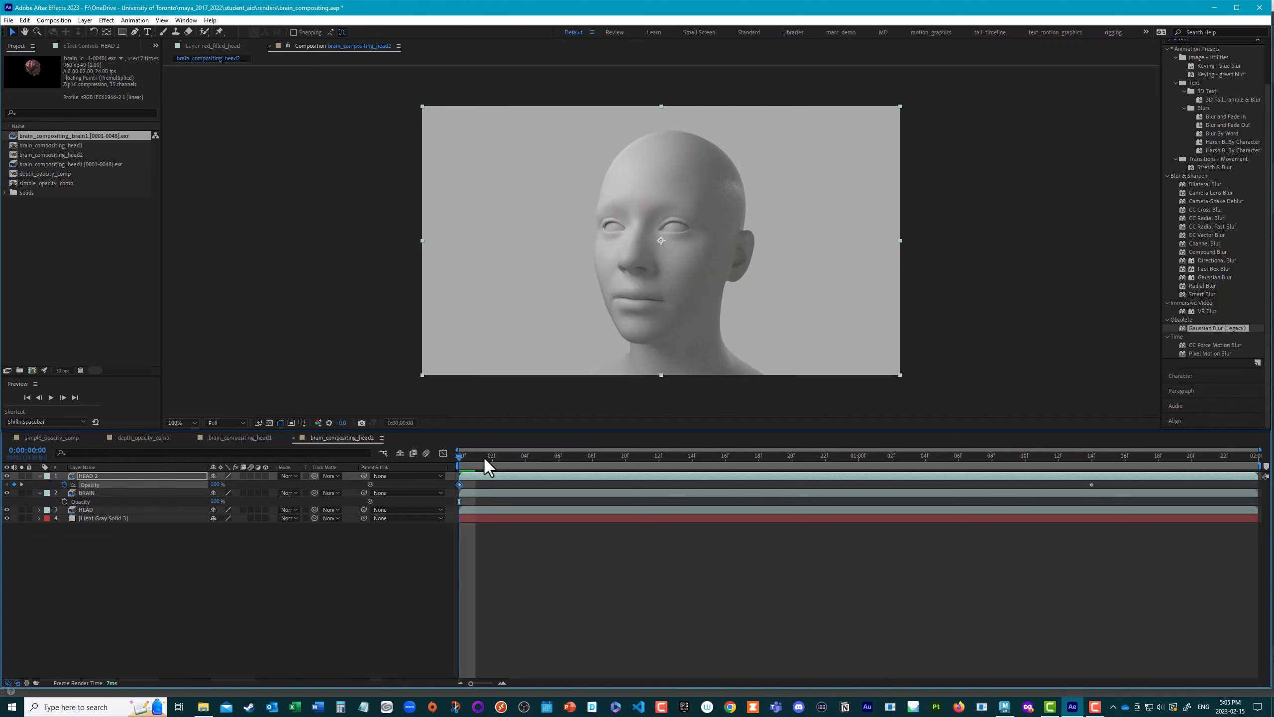
Step: Play and scrub through the composition to check how the brain appears through the fading head copy
{"action": "key", "text": "space"}
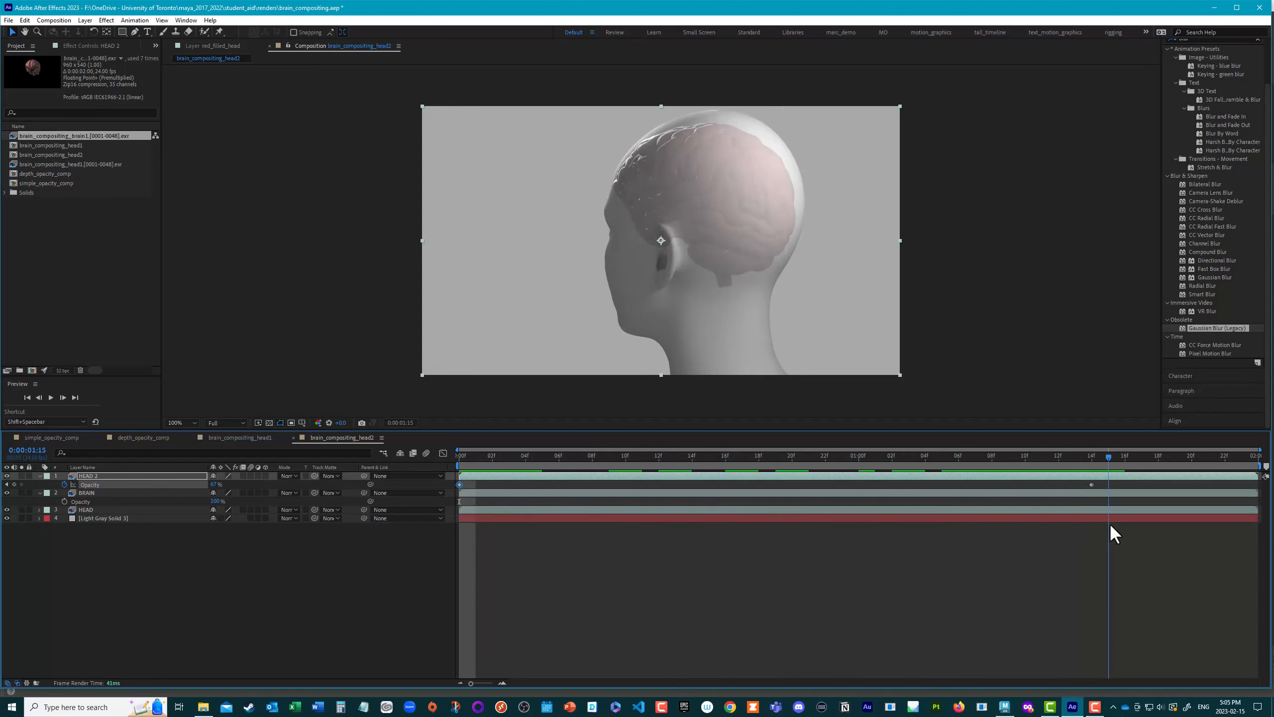
{"action": "left_click_drag", "start_coordinate": [1109, 523], "coordinate": [1093, 525]}
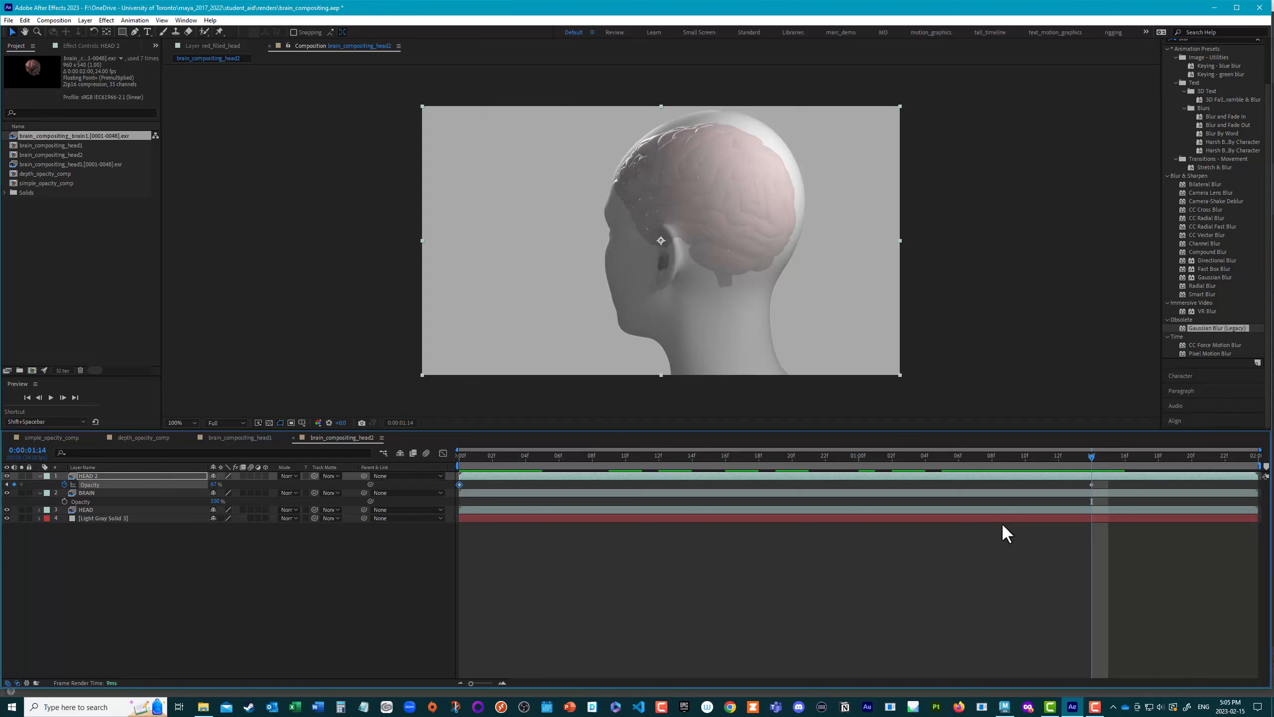
{"action": "left_click_drag", "start_coordinate": [1089, 455], "coordinate": [1026, 552]}
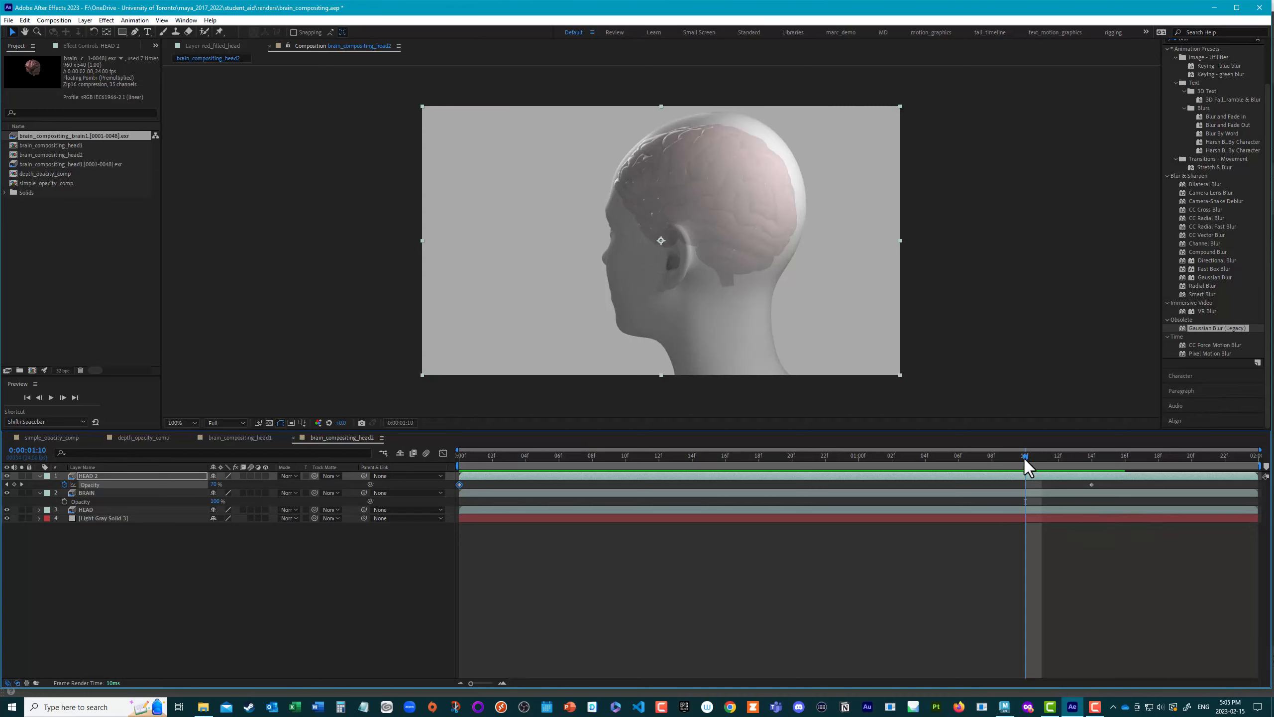
{"action": "left_click_drag", "start_coordinate": [1024, 459], "coordinate": [870, 544]}
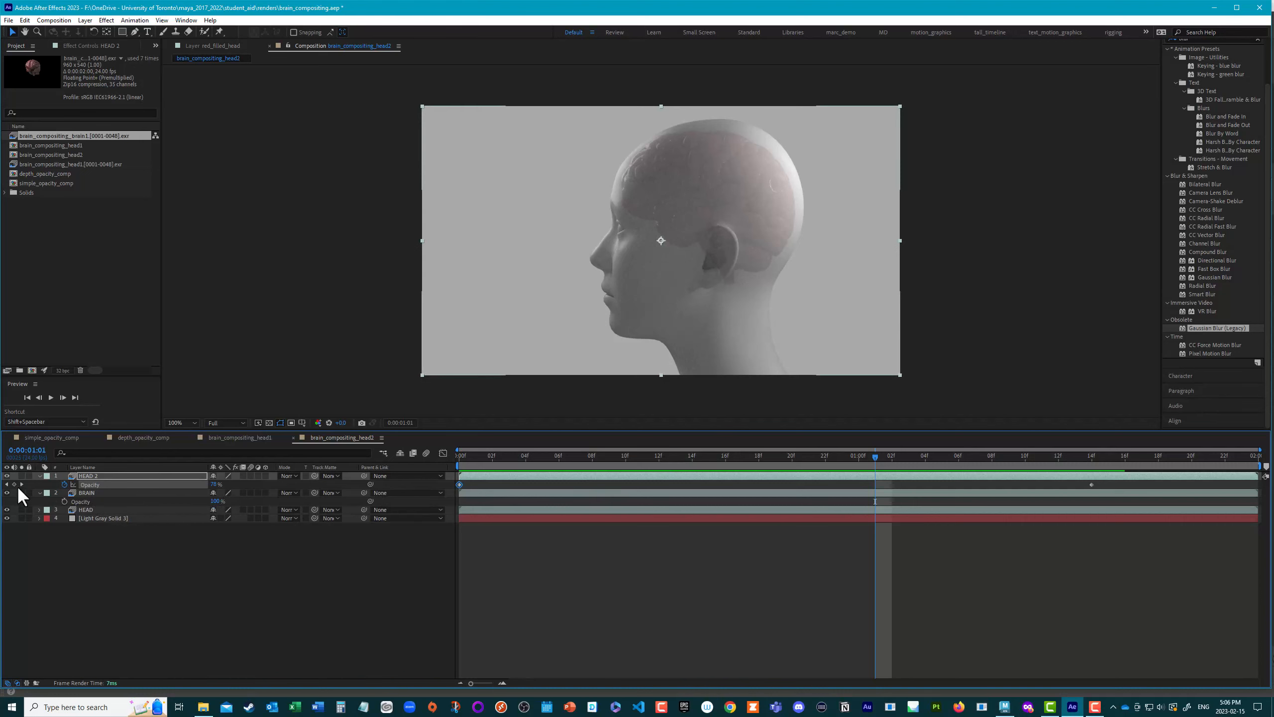
Step: Hide both head layers and return to the first frame so that the brain is isolated over the background
{"action": "left_click", "coordinate": [7, 476]}
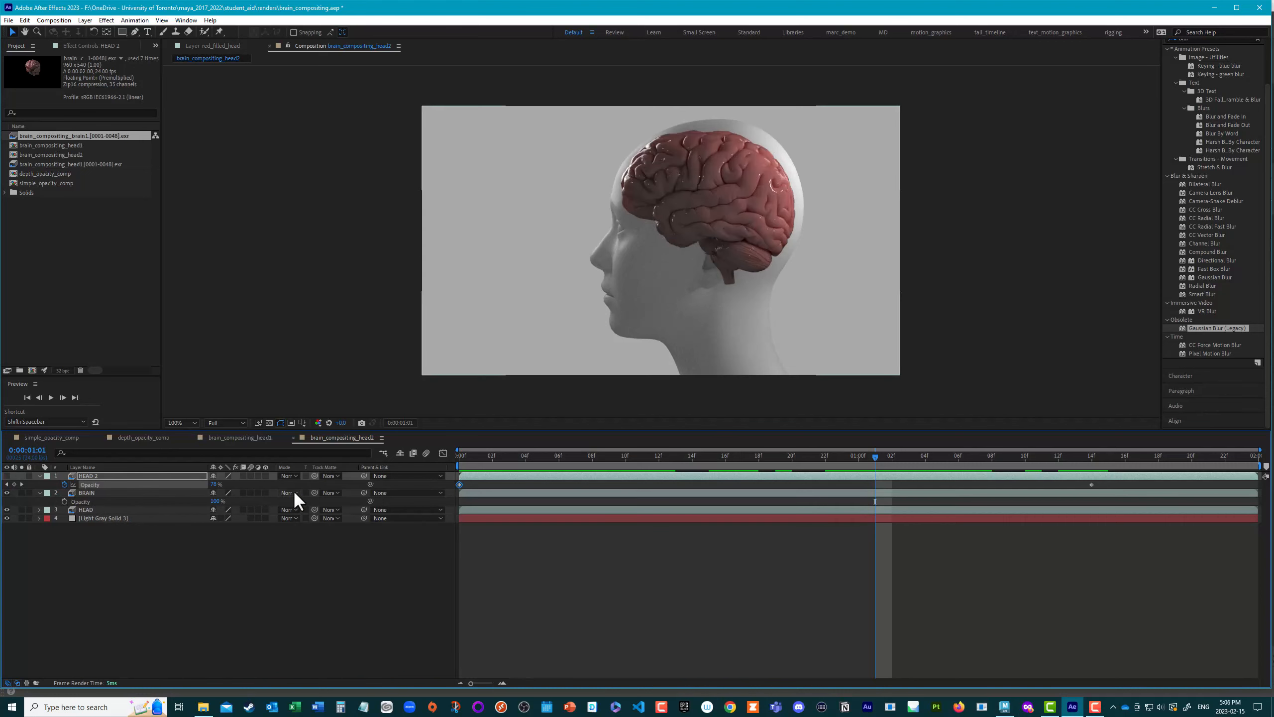
{"action": "left_click_drag", "start_coordinate": [876, 458], "coordinate": [389, 472]}
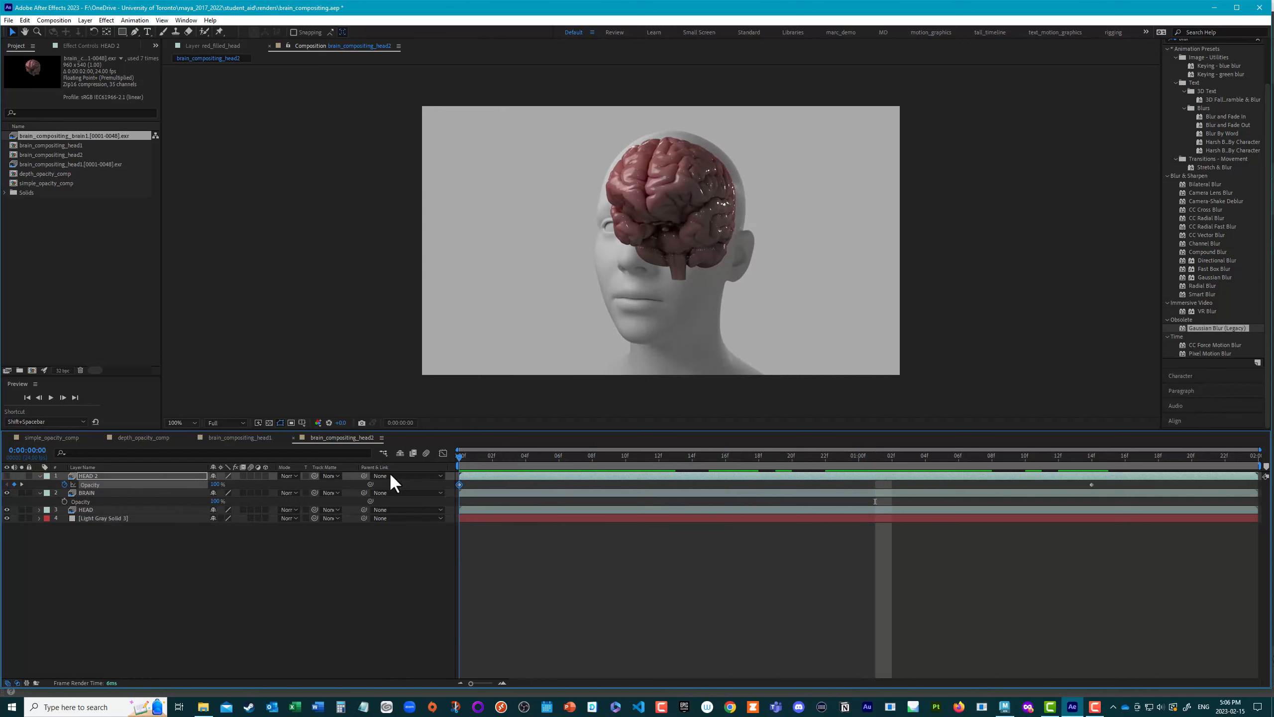
{"action": "left_click", "coordinate": [7, 509]}
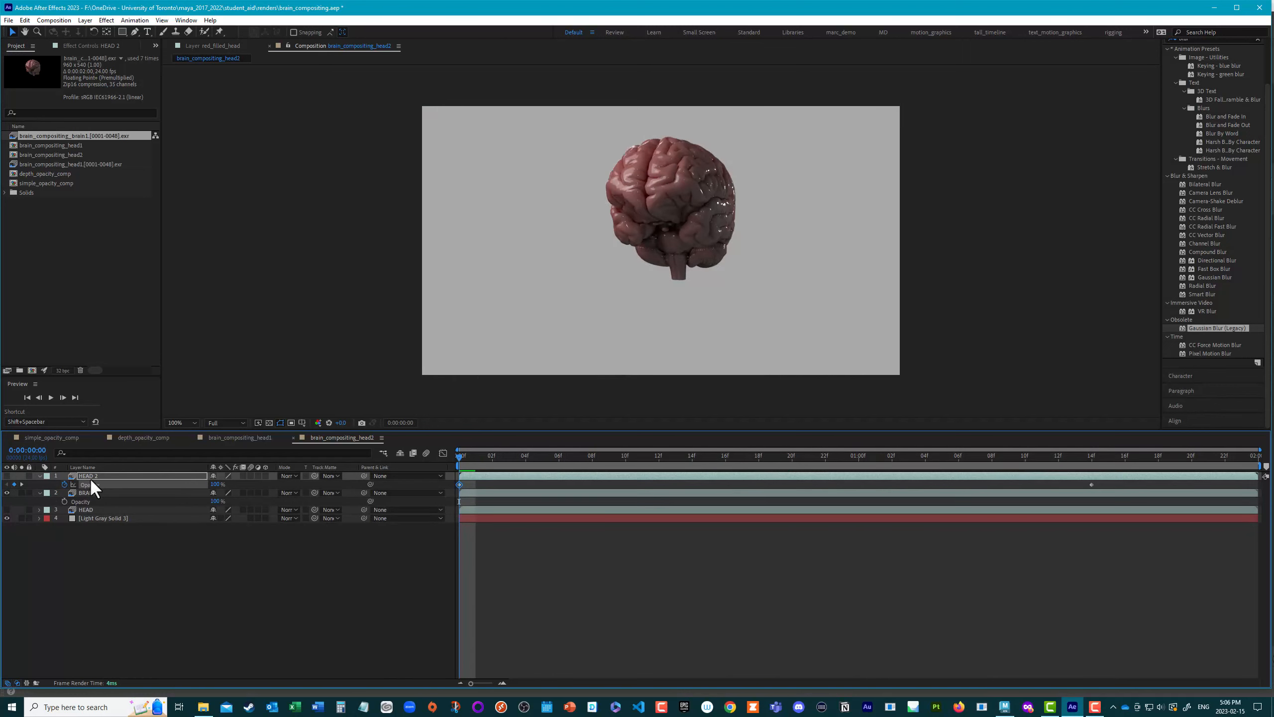
Step: Duplicate the BRAIN layer and apply the Cryptomatte effect to the copy
{"action": "left_click", "coordinate": [82, 492]}
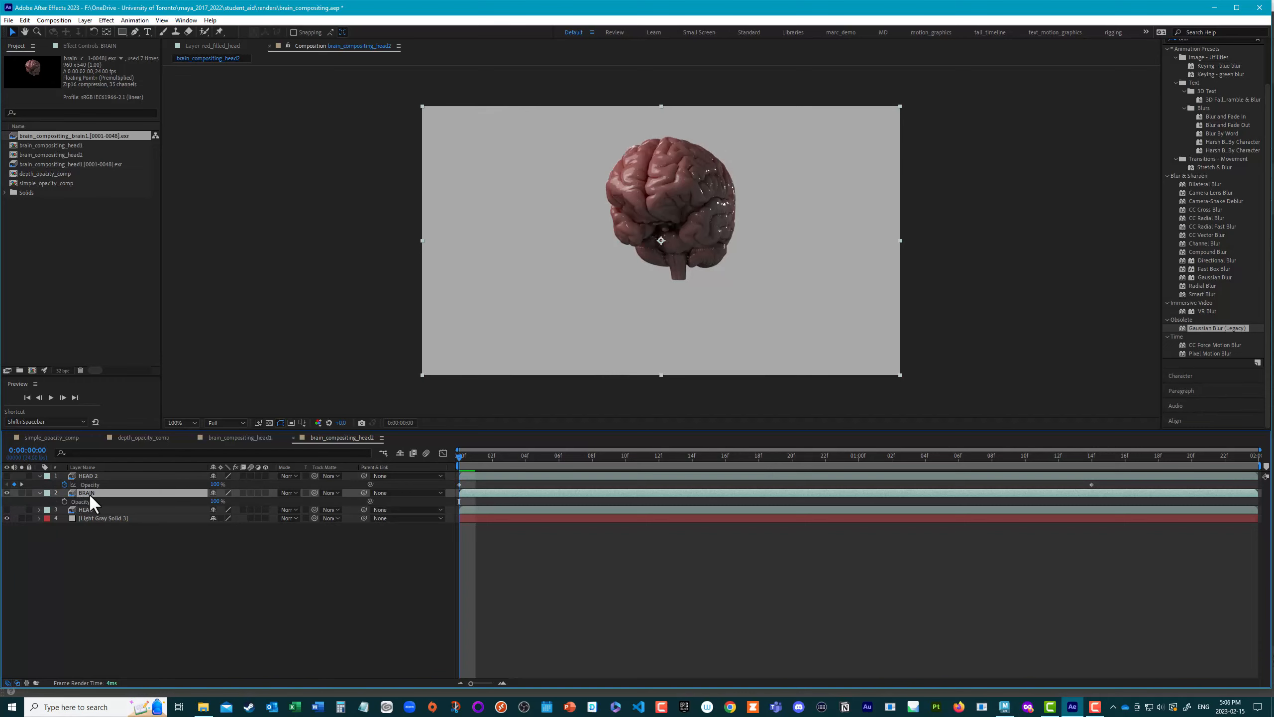
{"action": "key", "text": "ctrl+d"}
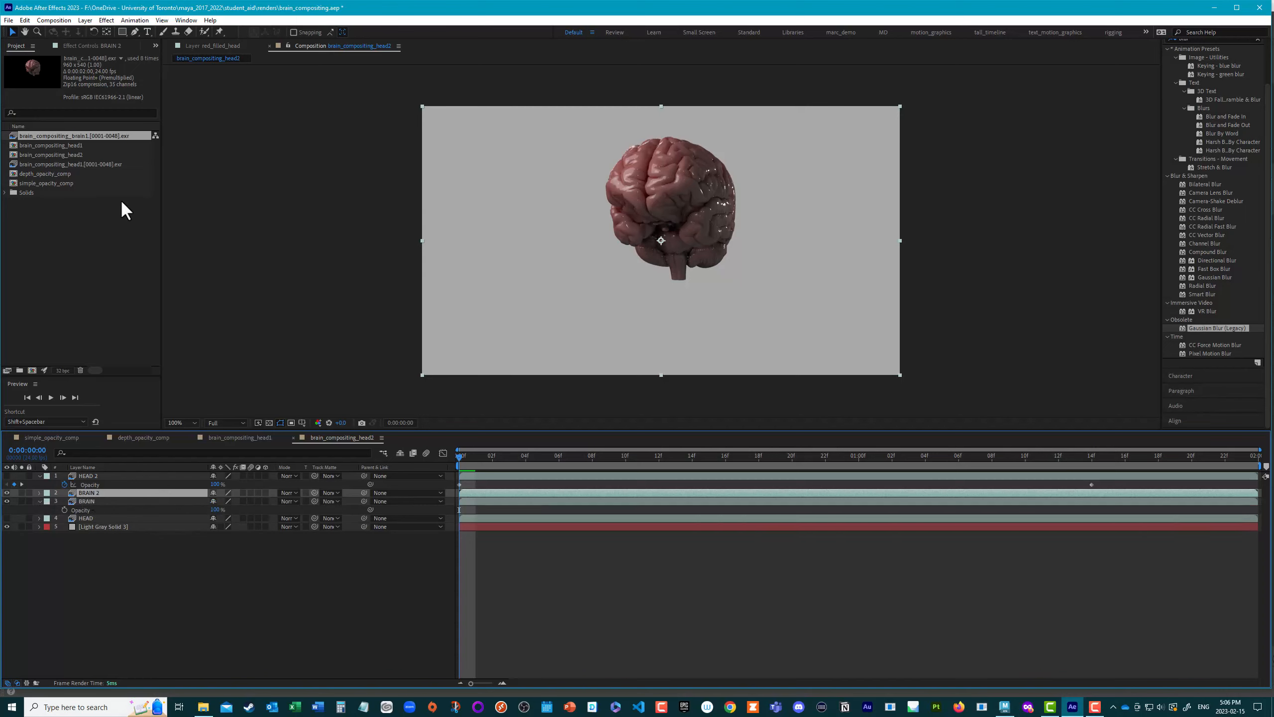
{"action": "scroll", "coordinate": [1200, 94], "scroll_direction": "up", "scroll_amount": 2}
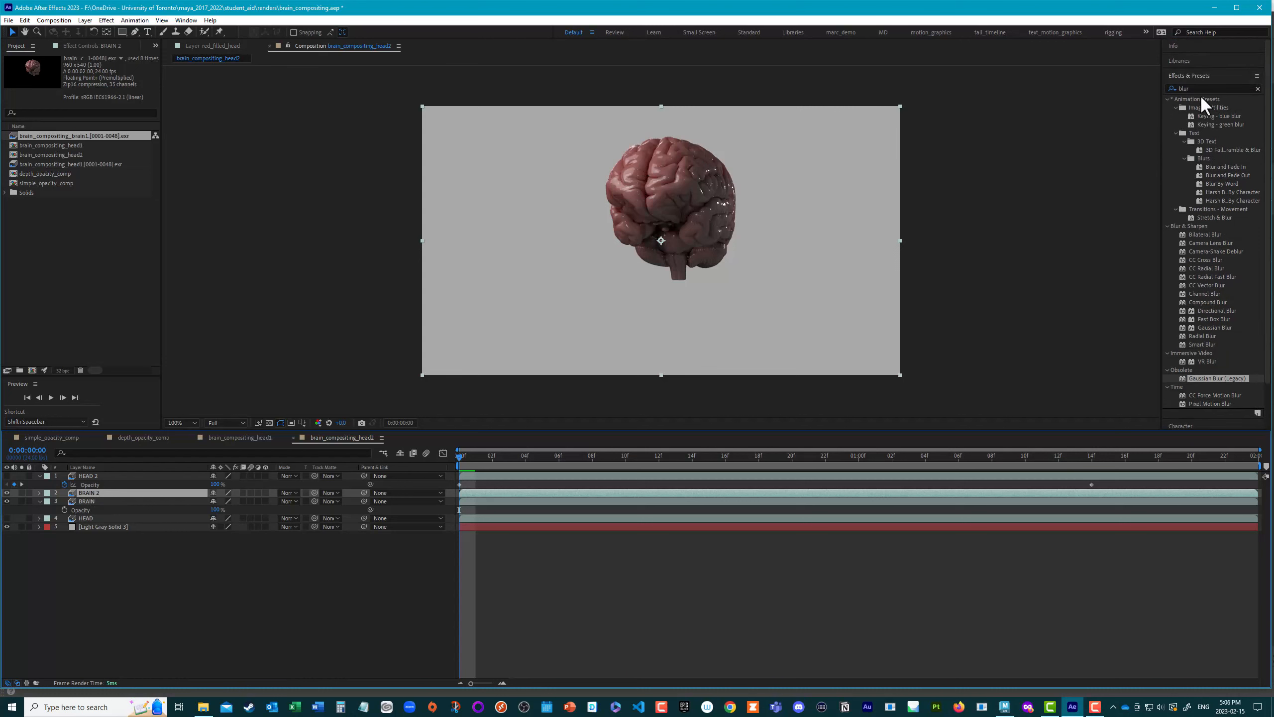
{"action": "left_click", "coordinate": [1202, 87]}
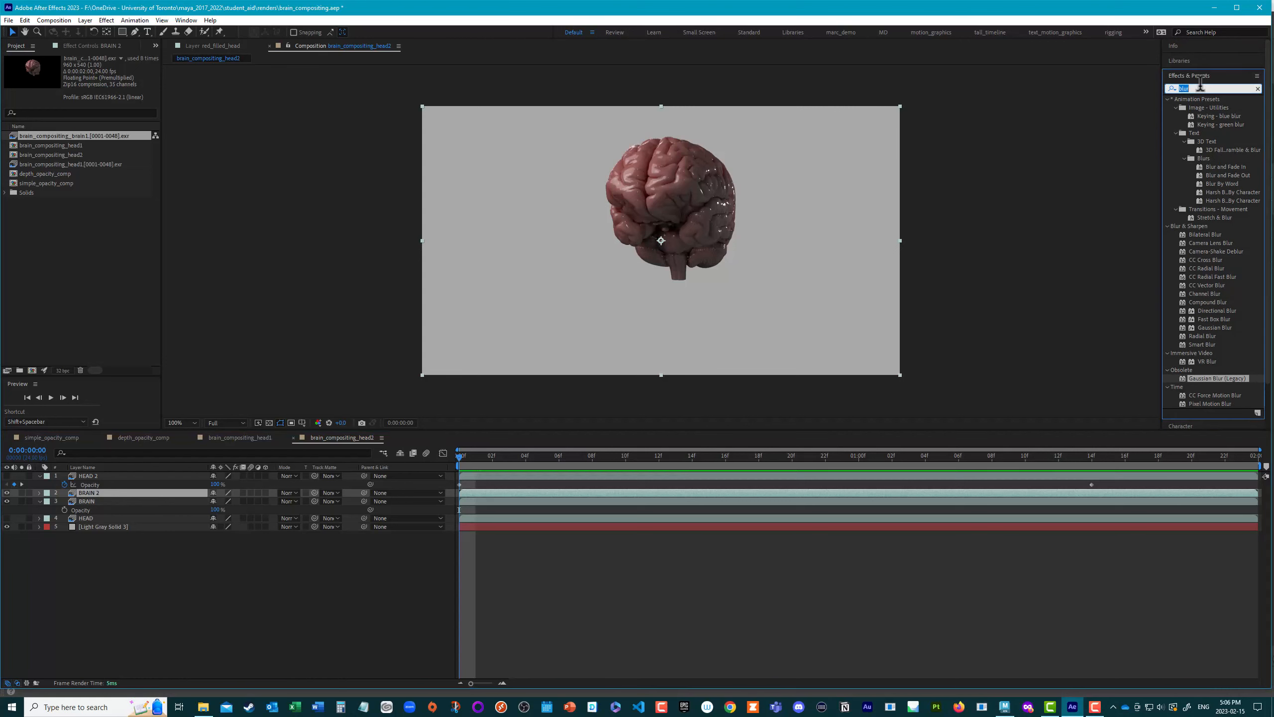
{"action": "type", "text": "cryptomatte"}
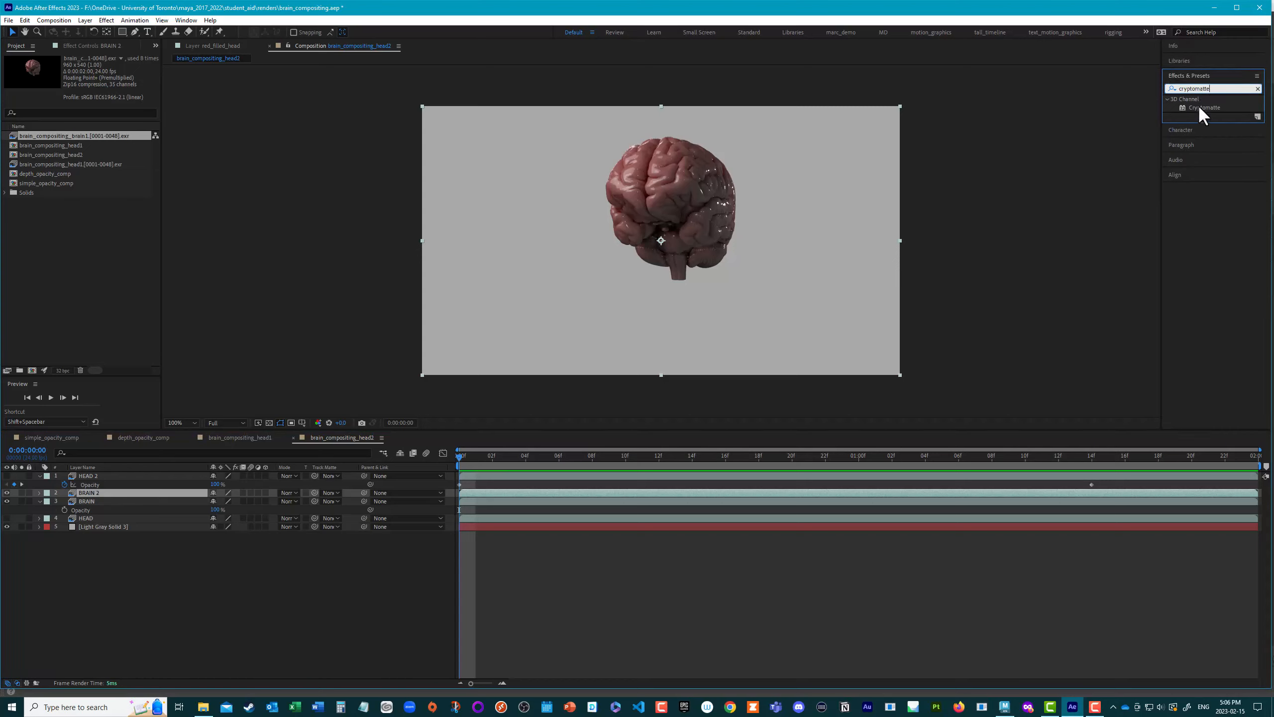
{"action": "double_click", "coordinate": [1199, 106]}
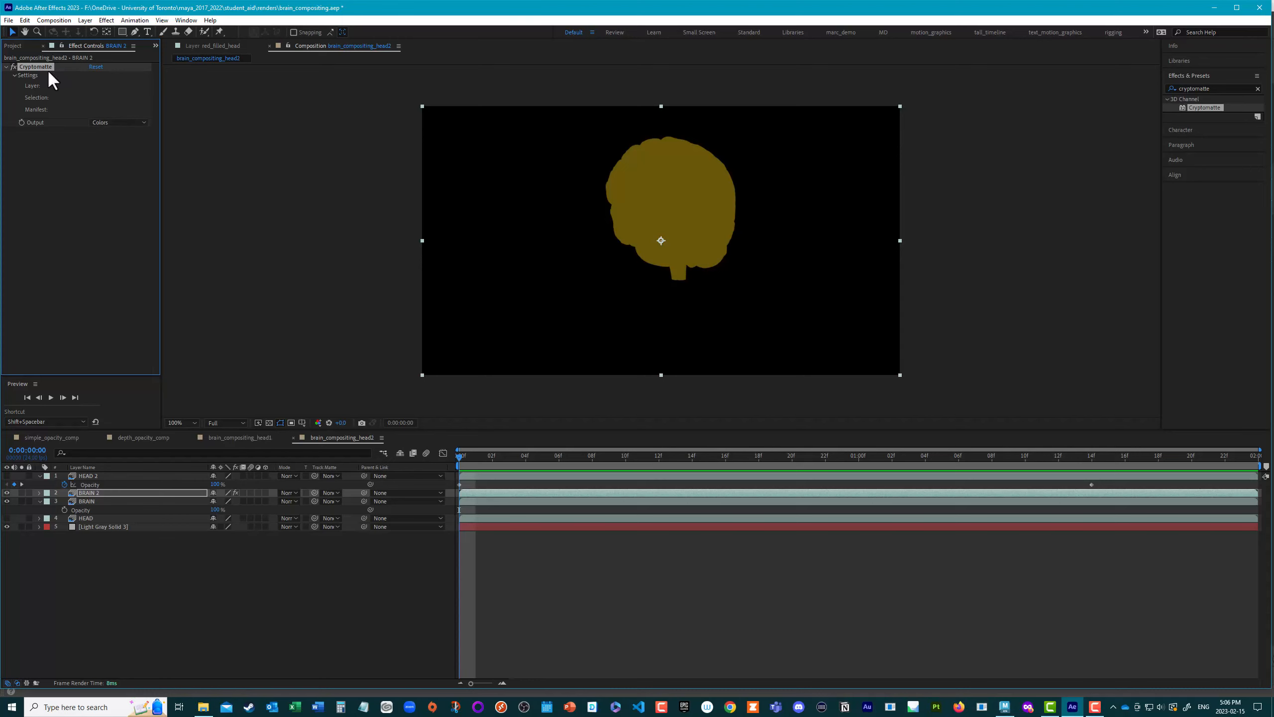
Step: Set the Cryptomatte effect's source layer to crypto_object
{"action": "left_click", "coordinate": [95, 85]}
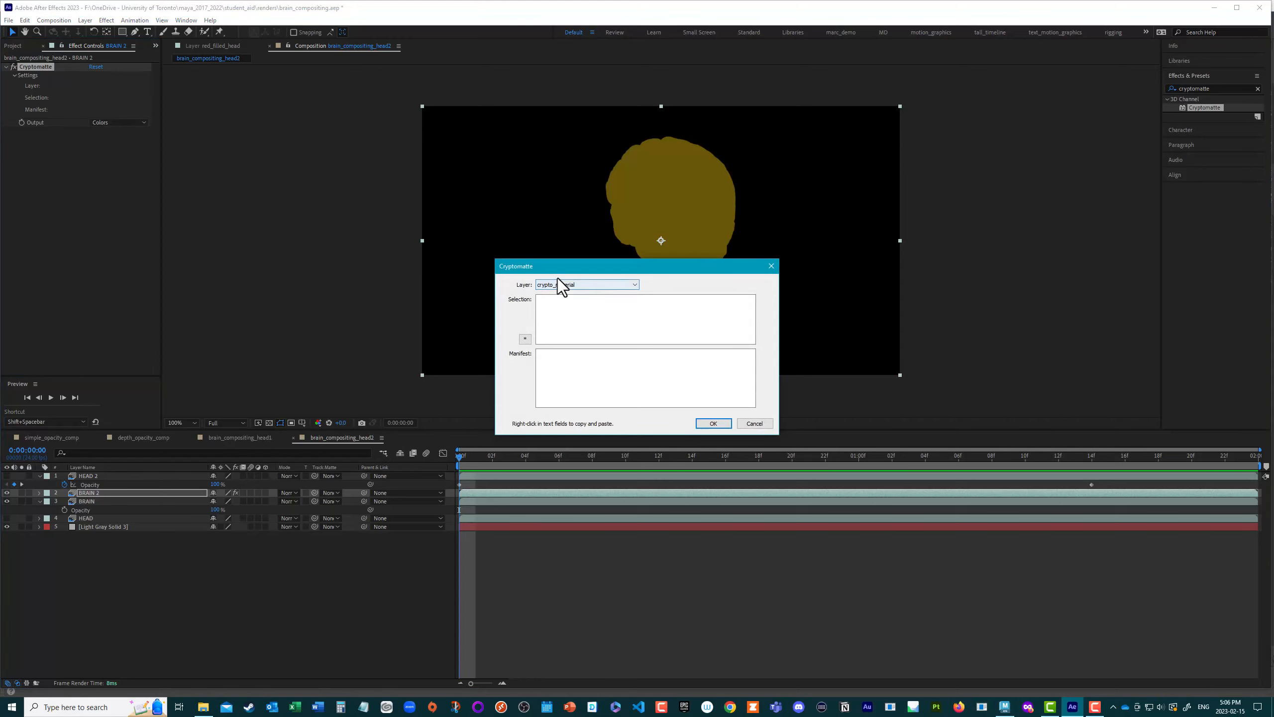
{"action": "left_click_drag", "start_coordinate": [558, 273], "coordinate": [292, 161]}
{"action": "left_click", "coordinate": [289, 172]}
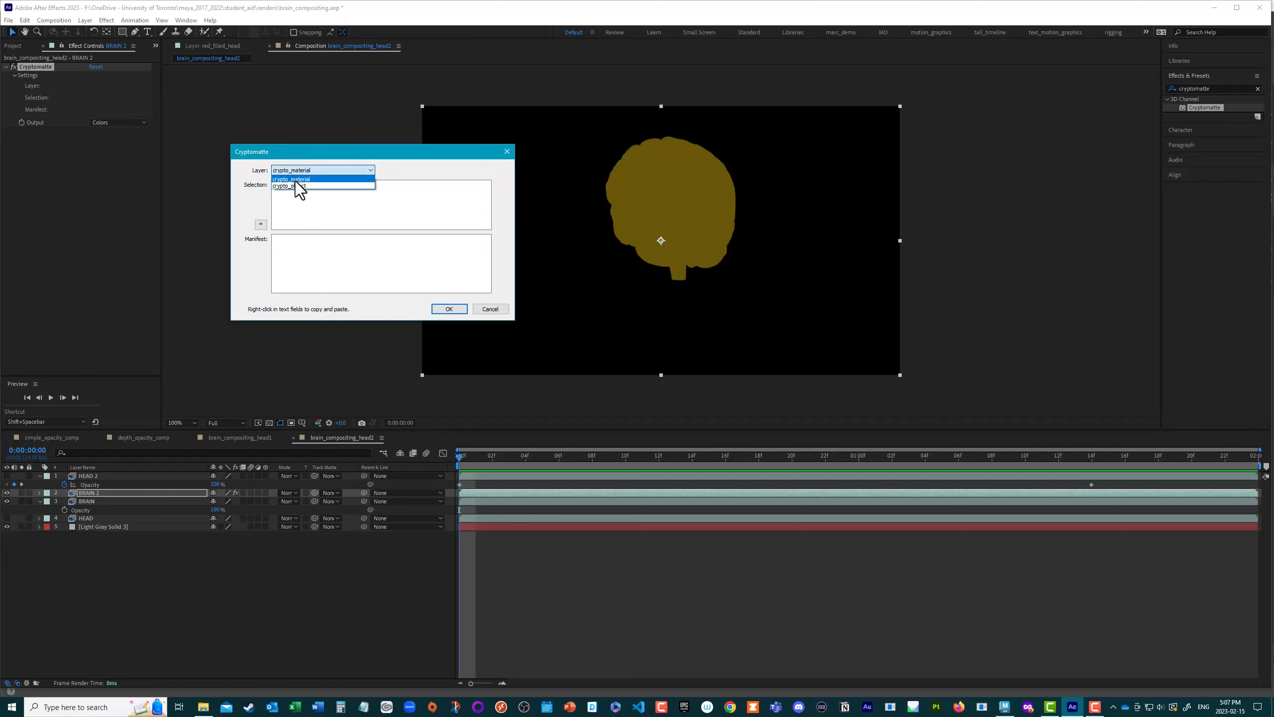
{"action": "left_click", "coordinate": [294, 185]}
{"action": "left_click", "coordinate": [449, 308]}
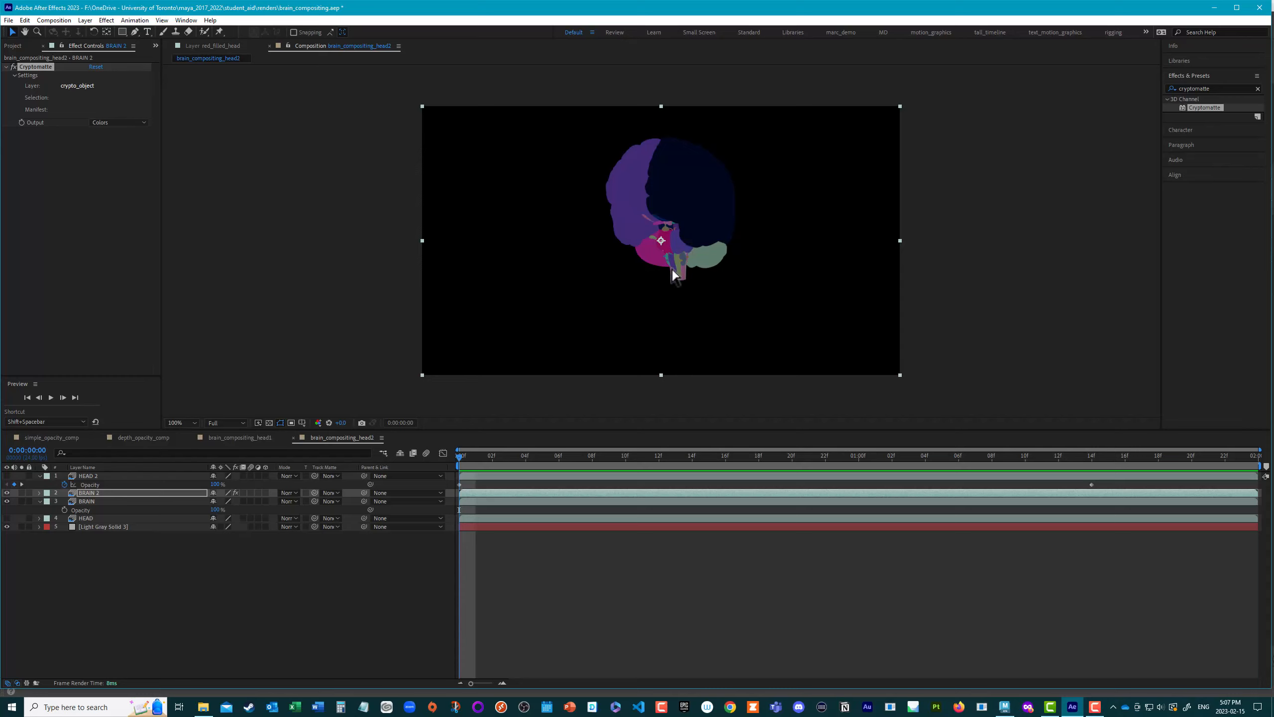
Step: Select the lower brainstem segments in the Cryptomatte at the first frame, adding each piece to the same matte
{"action": "scroll", "coordinate": [676, 295], "scroll_direction": "up", "scroll_amount": 2}
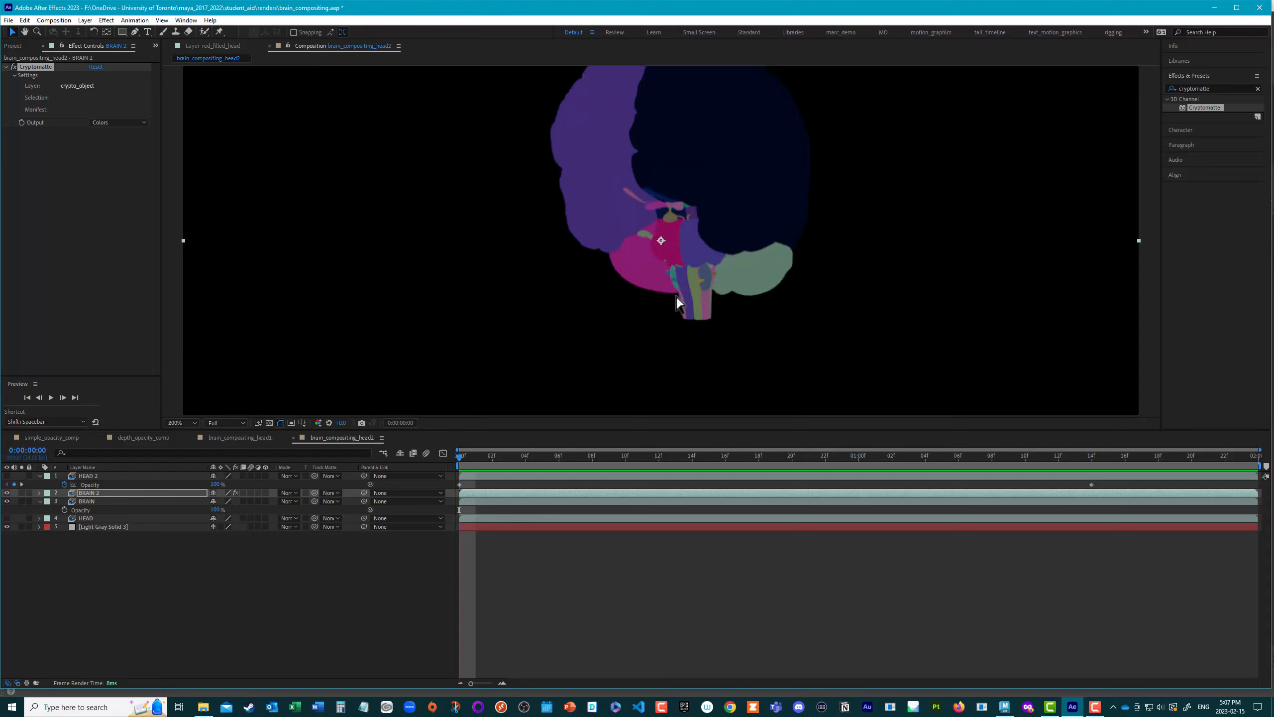
{"action": "left_click", "coordinate": [708, 393]}
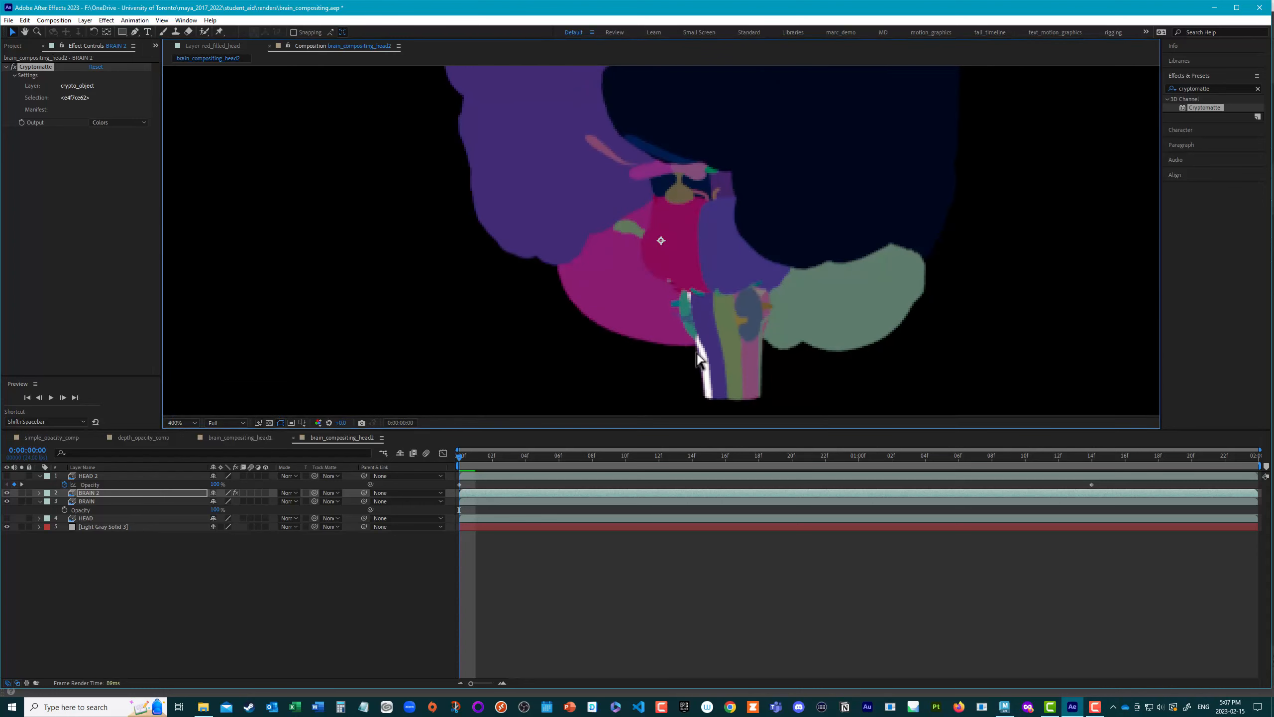
{"action": "left_click", "coordinate": [724, 385], "text": "shift"}
{"action": "left_click", "coordinate": [741, 387], "text": "shift"}
{"action": "left_click", "coordinate": [759, 393], "text": "shift"}
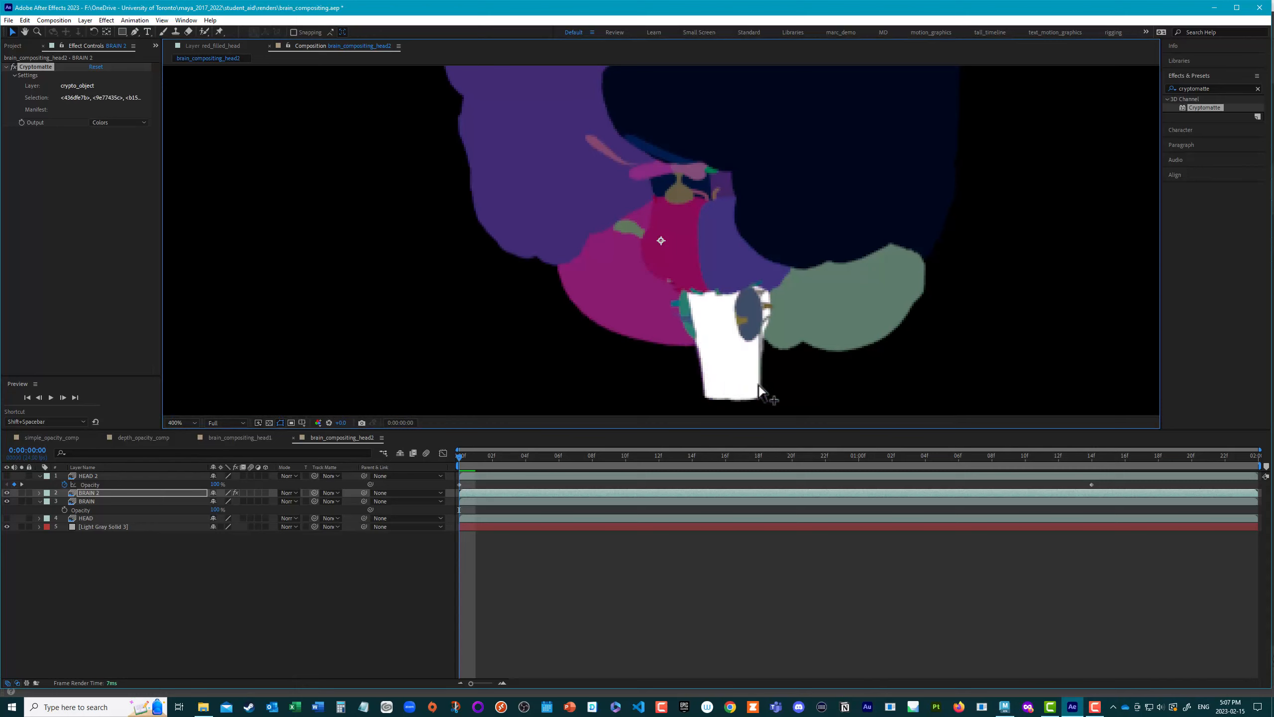
{"action": "left_click", "coordinate": [765, 389], "text": "shift"}
Step: At 0:00:01:15, add the remaining coloured strips at the lower brainstem to the Cryptomatte selection
{"action": "left_click_drag", "start_coordinate": [460, 457], "coordinate": [1109, 489]}
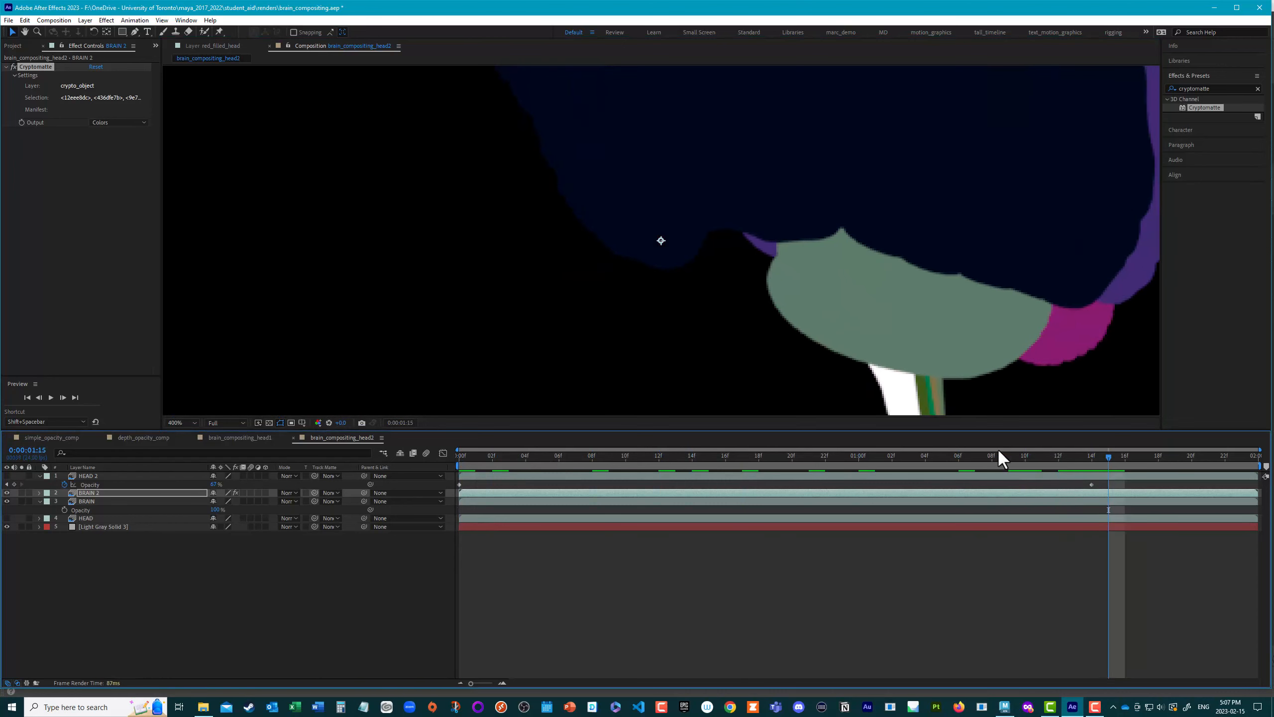
{"action": "left_click", "coordinate": [924, 408], "text": "shift"}
{"action": "left_click", "coordinate": [932, 405], "text": "shift"}
{"action": "left_click", "coordinate": [942, 402], "text": "shift"}
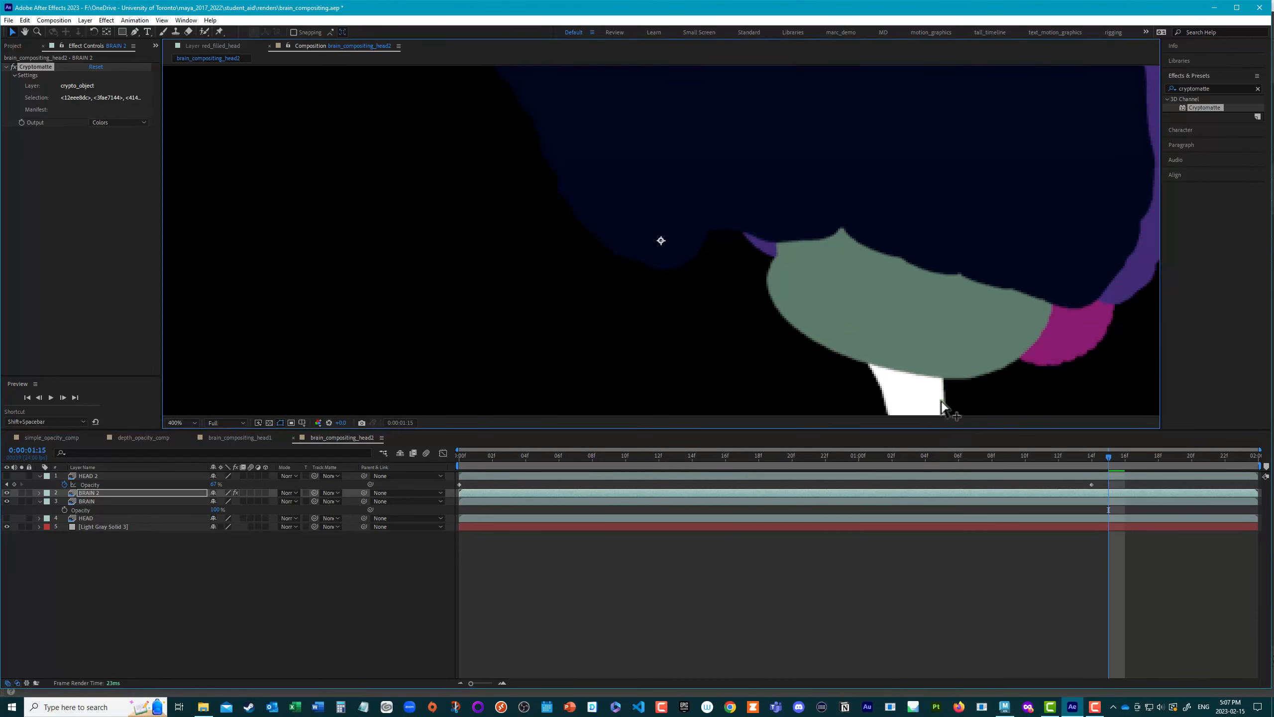
Step: At 0:00:00:11, add the oval segment and the small fragments on the upper brainstem near the green cerebellum half to the matte
{"action": "left_click_drag", "start_coordinate": [1103, 458], "coordinate": [649, 426]}
{"action": "left_click", "coordinate": [783, 326], "text": "shift"}
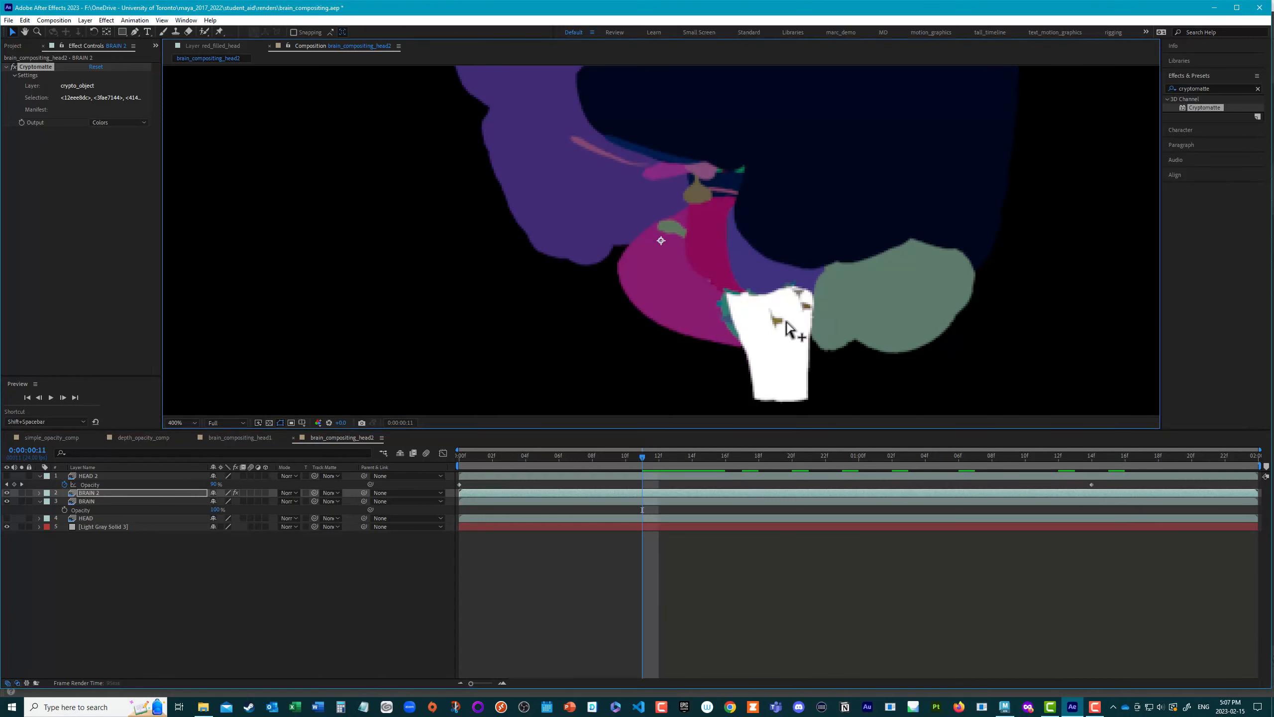
{"action": "left_click", "coordinate": [805, 309], "text": "shift"}
{"action": "left_click", "coordinate": [801, 296], "text": "shift"}
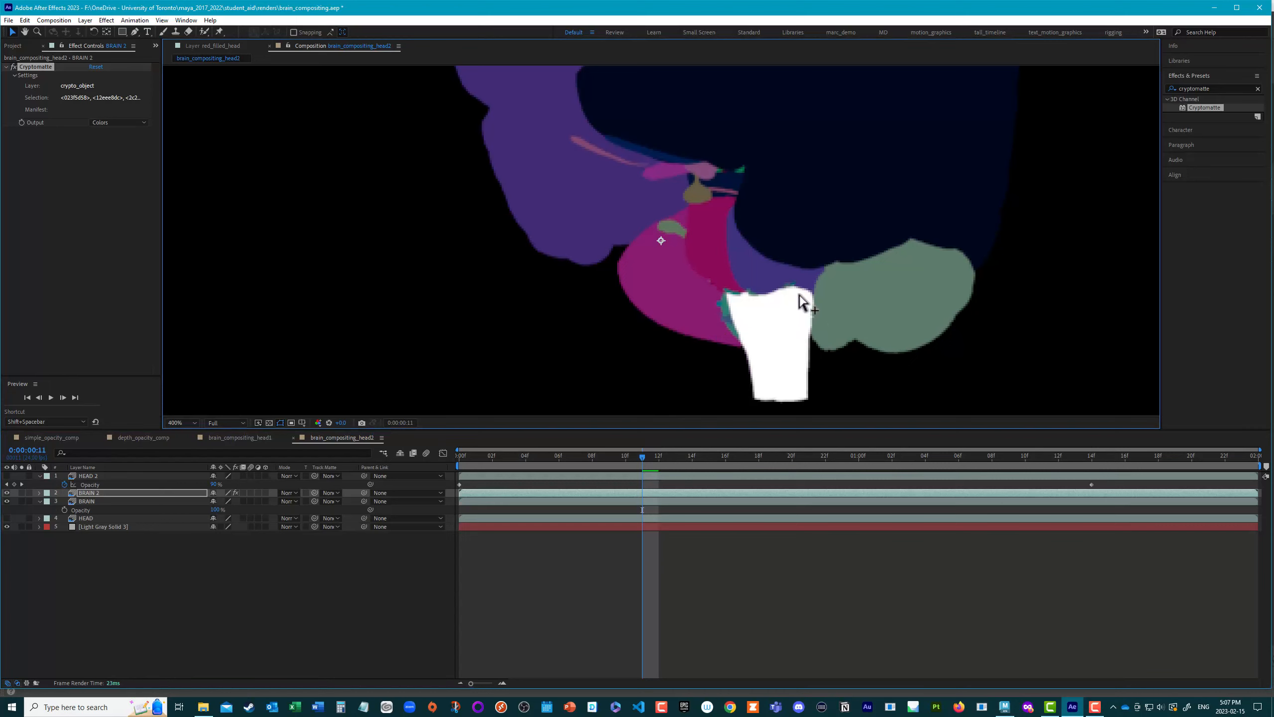
Step: Add the teal nerve fragments beside the magenta cerebellum and the slivers along the brainstem's upper edge, deselecting any wrongly picked larger brain parts
{"action": "left_click", "coordinate": [727, 311], "text": "shift"}
{"action": "left_click", "coordinate": [722, 317], "text": "shift"}
{"action": "left_click", "coordinate": [695, 302], "text": "alt"}
{"action": "left_click", "coordinate": [735, 294], "text": "shift"}
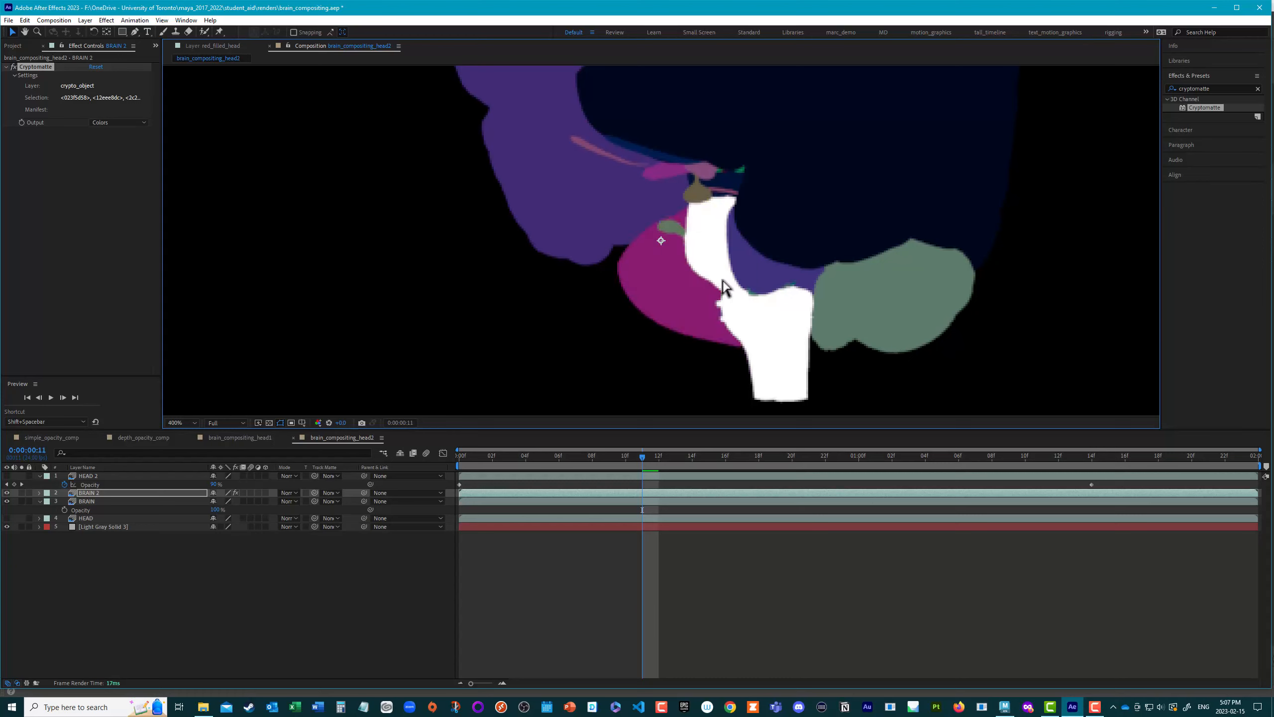
{"action": "left_click", "coordinate": [727, 288], "text": "alt"}
{"action": "left_click", "coordinate": [754, 296], "text": "shift"}
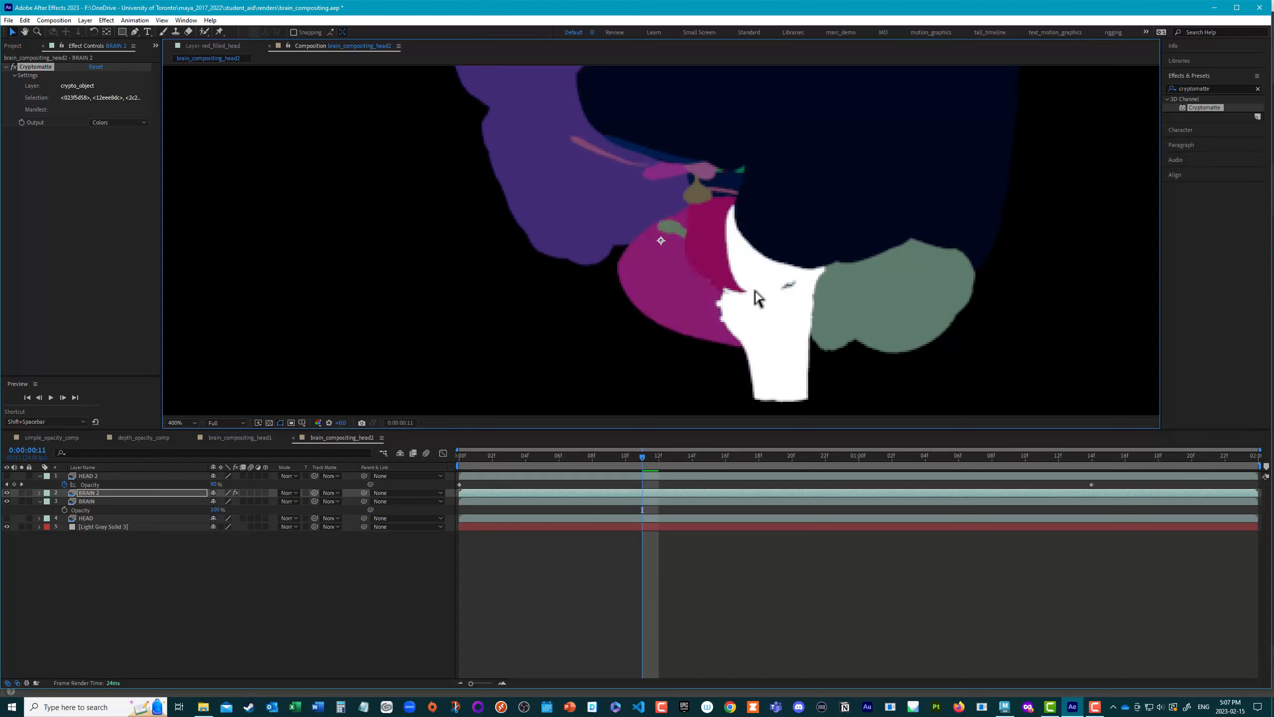
{"action": "left_click", "coordinate": [775, 294], "text": "alt"}
{"action": "left_click", "coordinate": [791, 289], "text": "shift"}
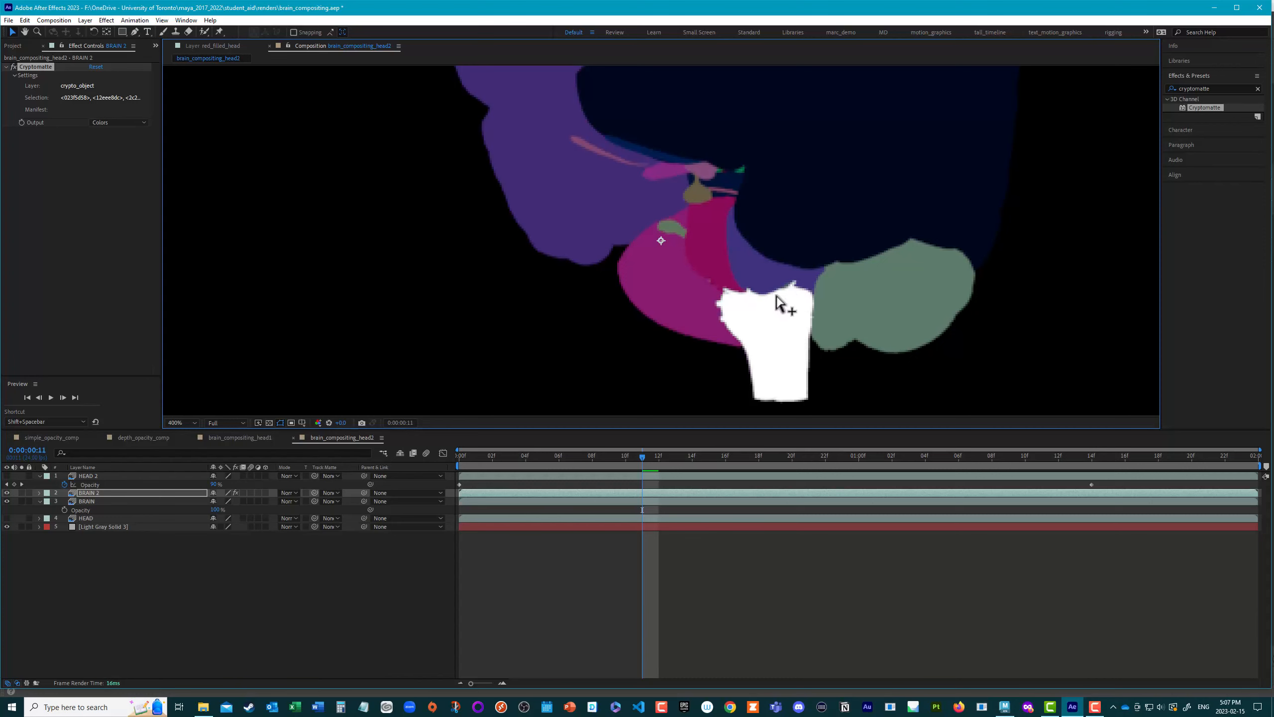
Step: At the first frame, add the last fragment beside the magenta cerebellum, keep the cerebellum out of the matte, and check the selection across the timeline
{"action": "left_click_drag", "start_coordinate": [641, 470], "coordinate": [461, 455]}
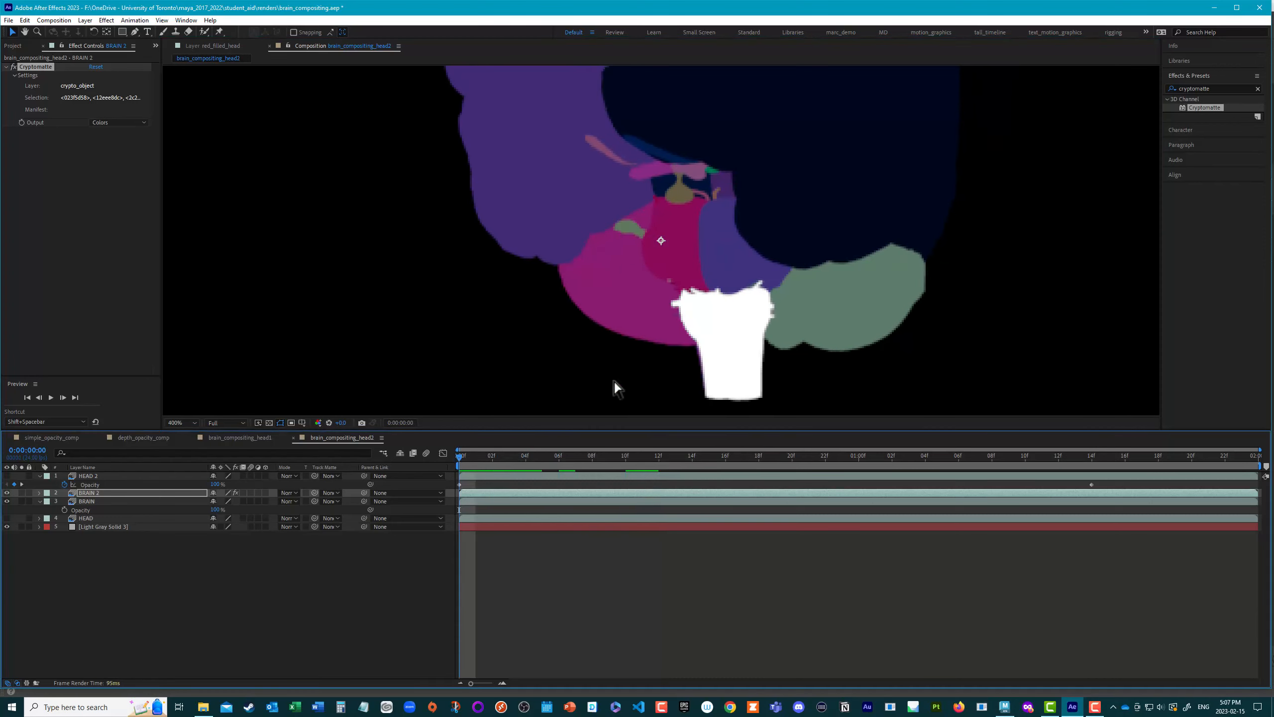
{"action": "left_click", "coordinate": [677, 316], "text": "shift"}
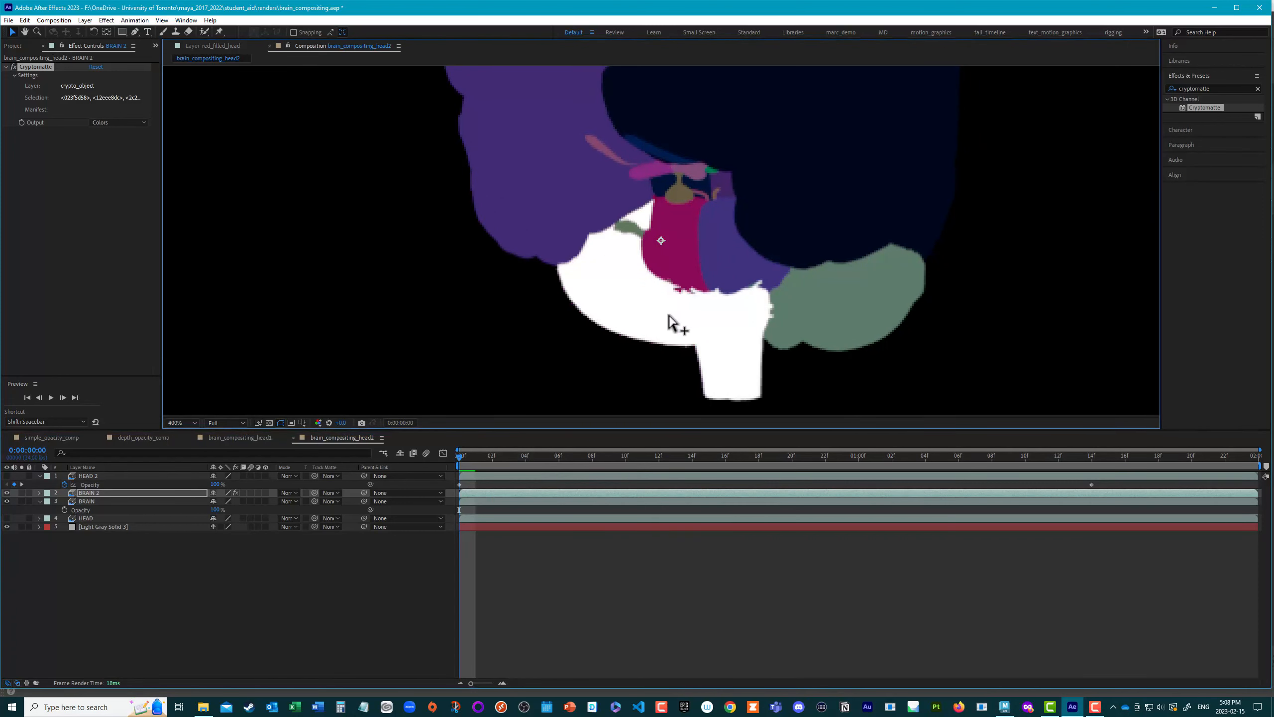
{"action": "left_click", "coordinate": [655, 317], "text": "alt"}
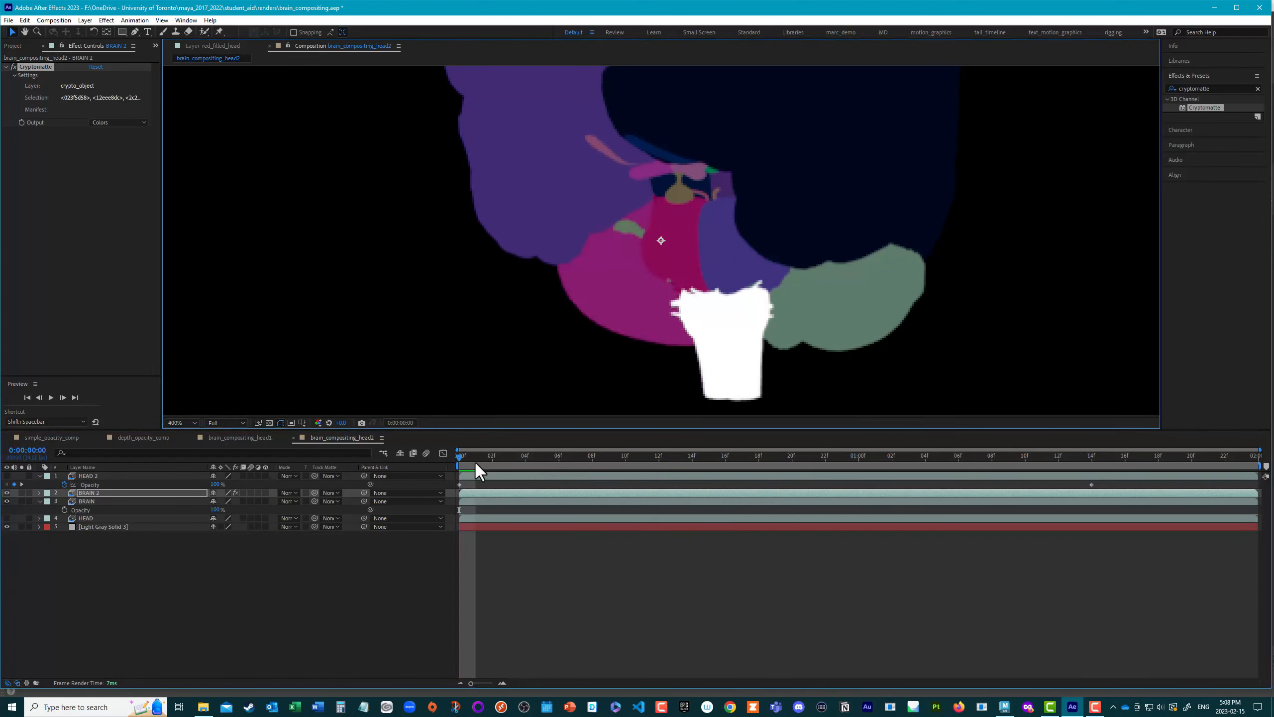
{"action": "left_click_drag", "start_coordinate": [461, 455], "coordinate": [958, 501]}
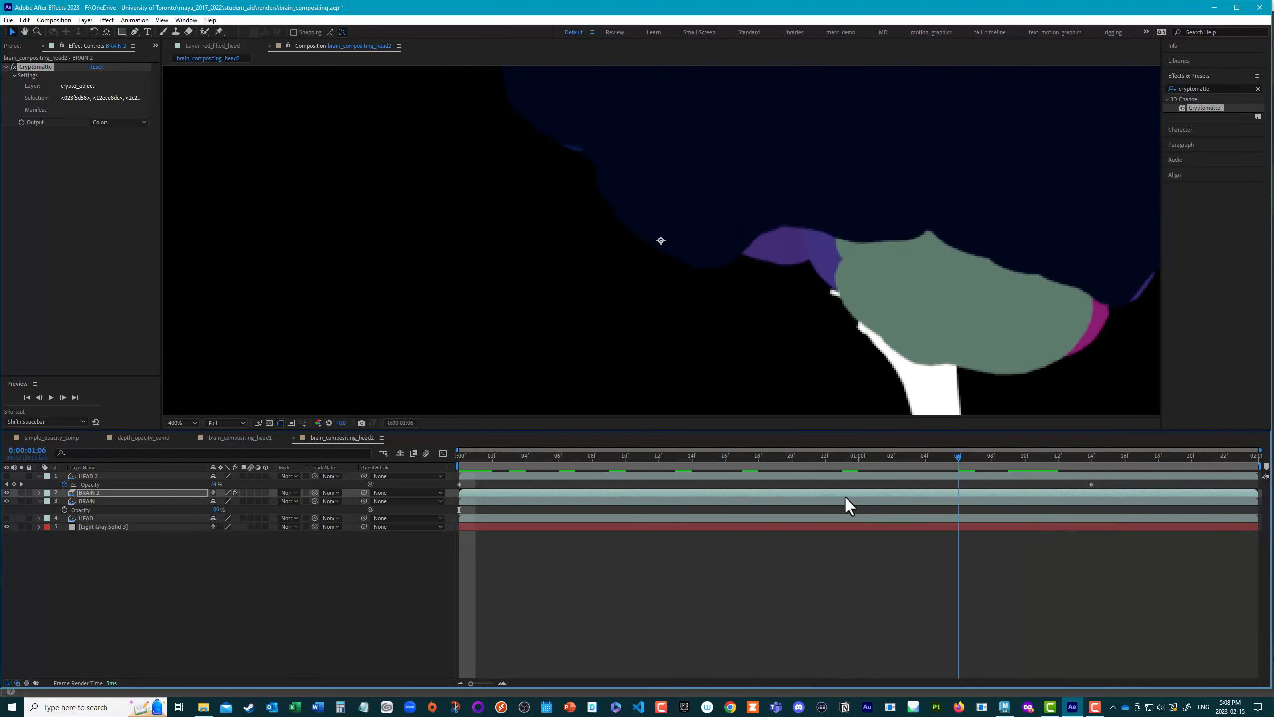
{"action": "left_click_drag", "start_coordinate": [845, 497], "coordinate": [455, 457]}
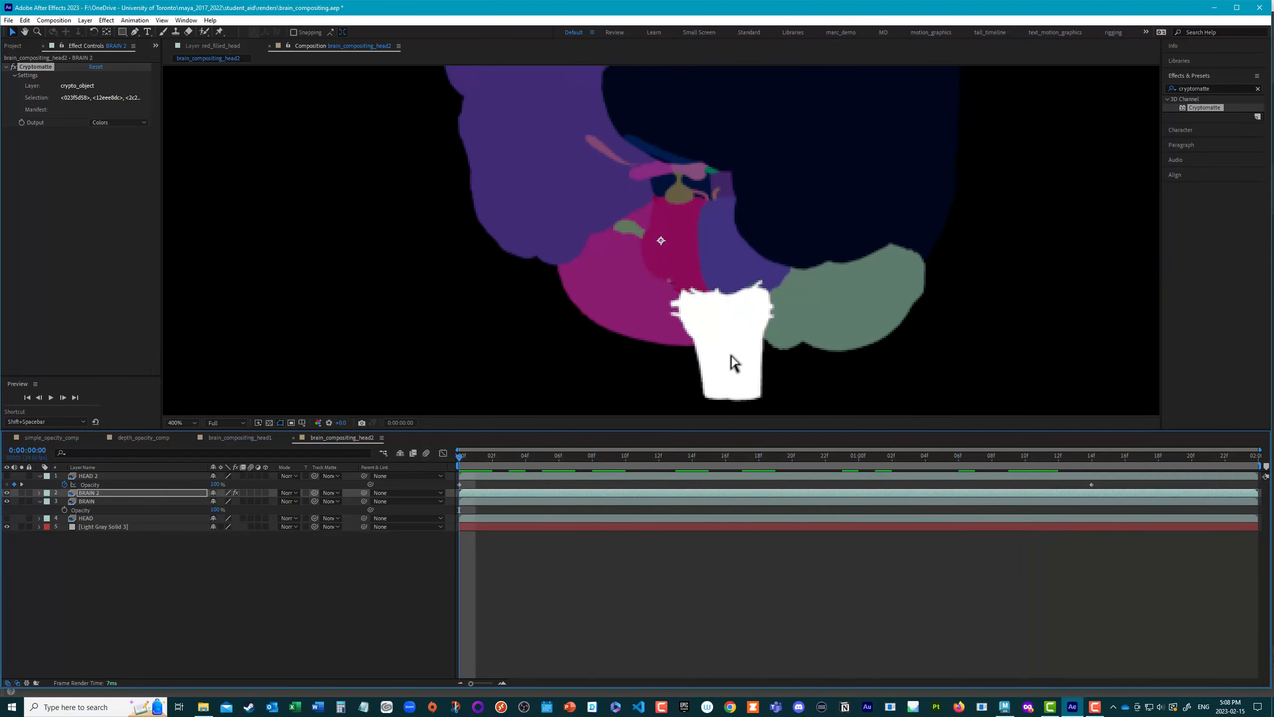
Step: Set the Cryptomatte output to Matte Only and toggle the BRAIN 2 layer's visibility to compare the matte with the brain
{"action": "left_click", "coordinate": [105, 123]}
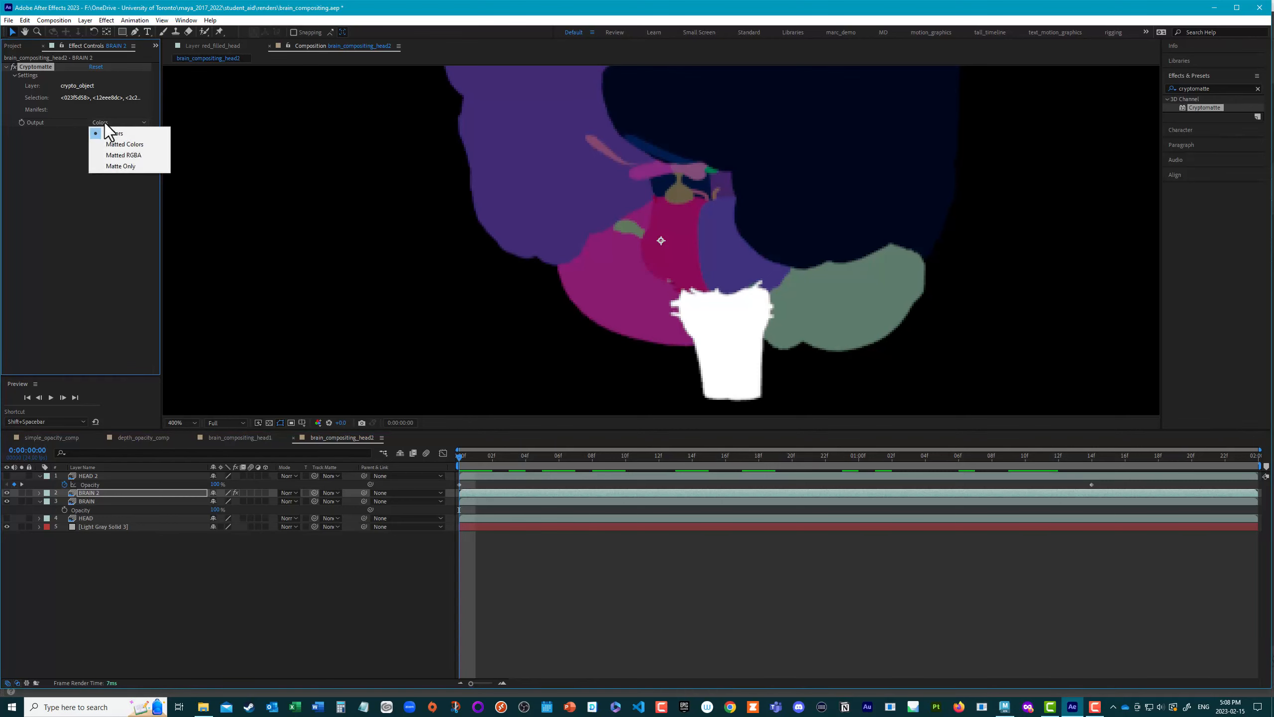
{"action": "left_click", "coordinate": [120, 166]}
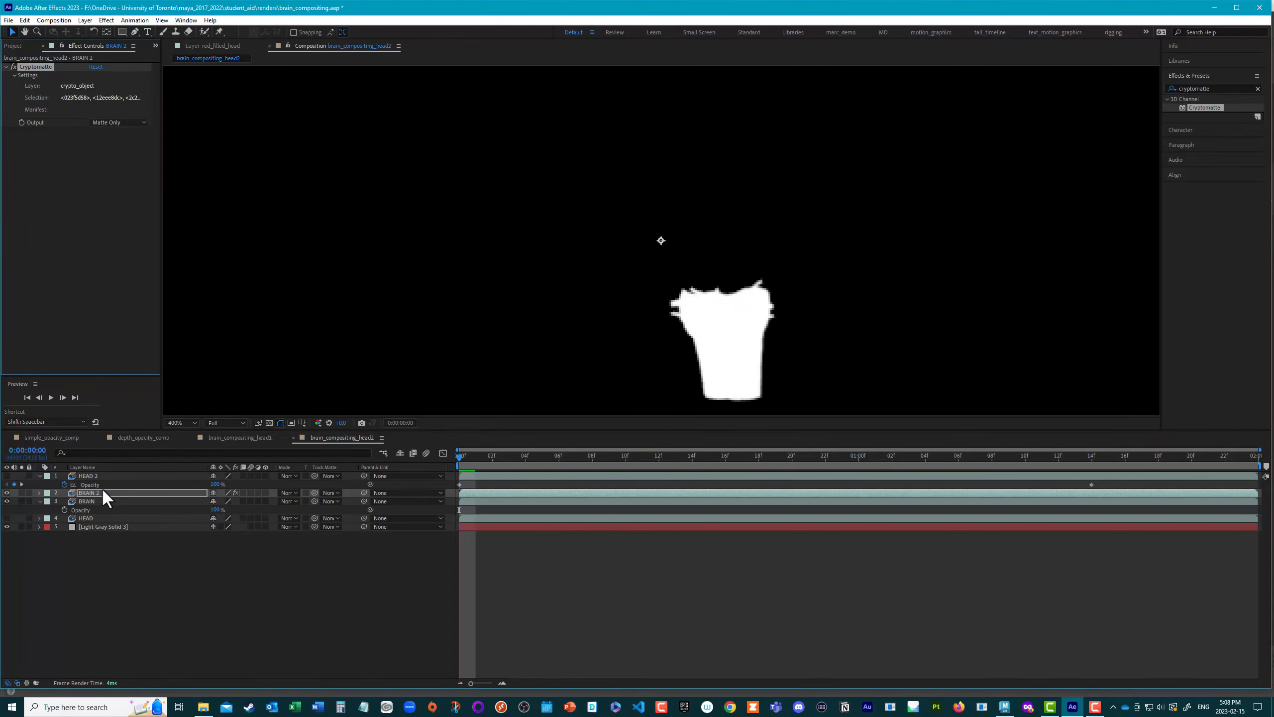
{"action": "left_click", "coordinate": [6, 493]}
{"action": "scroll", "coordinate": [674, 314], "scroll_direction": "down", "scroll_amount": 2}
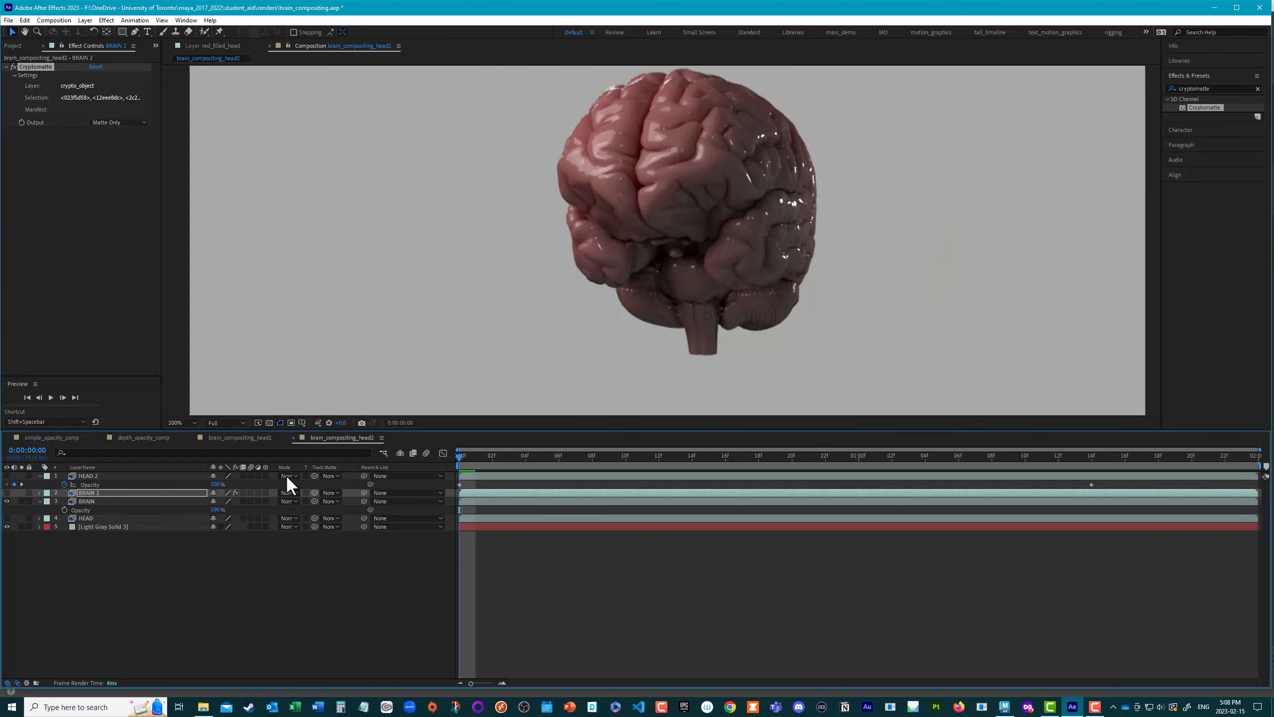
{"action": "left_click", "coordinate": [6, 493]}
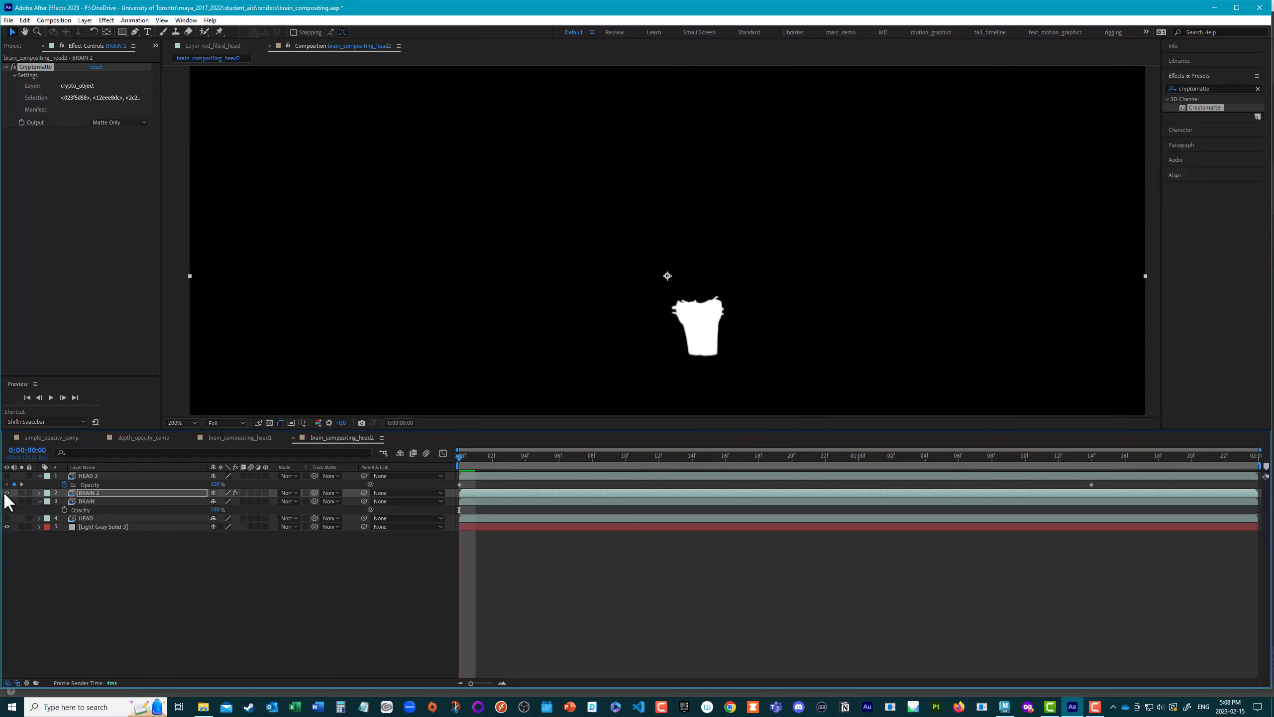
{"action": "left_click", "coordinate": [6, 493]}
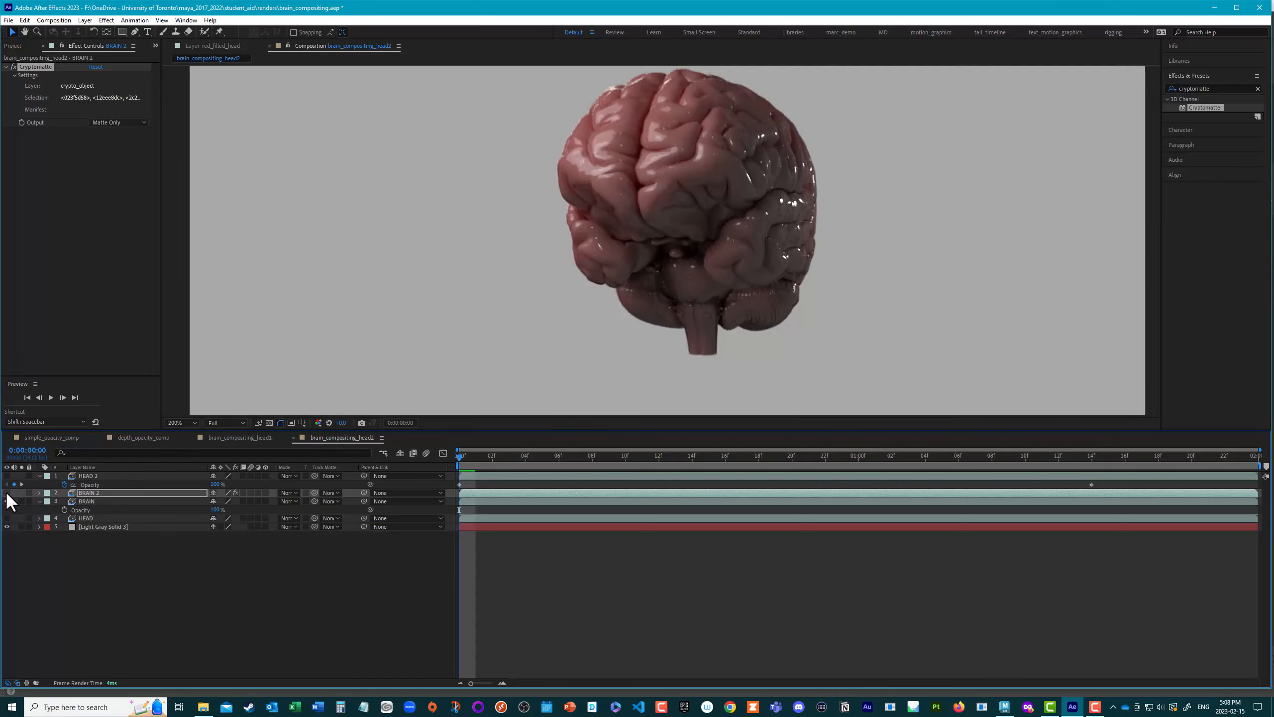
{"action": "left_click", "coordinate": [6, 493]}
Step: Use BRAIN 2 as an inverted luma track matte for the BRAIN layer and check the cut-out brainstem across the timeline
{"action": "left_click", "coordinate": [100, 500]}
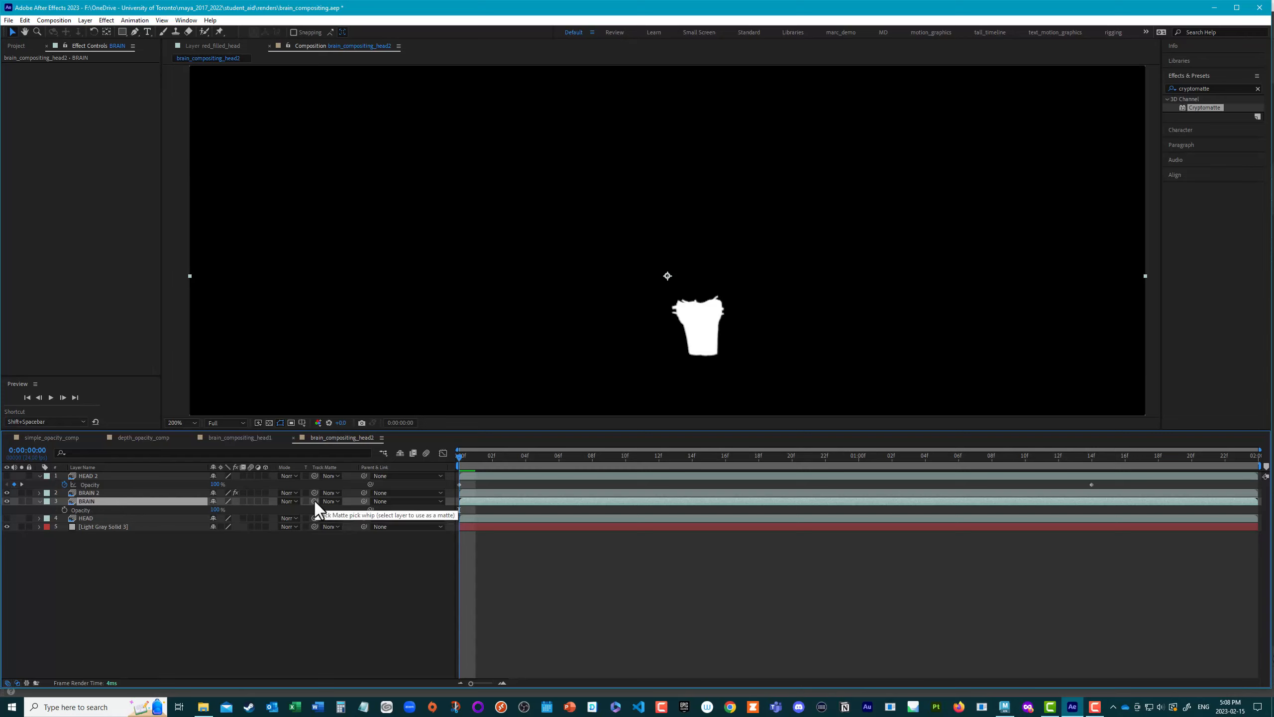
{"action": "left_click_drag", "start_coordinate": [315, 501], "coordinate": [98, 492]}
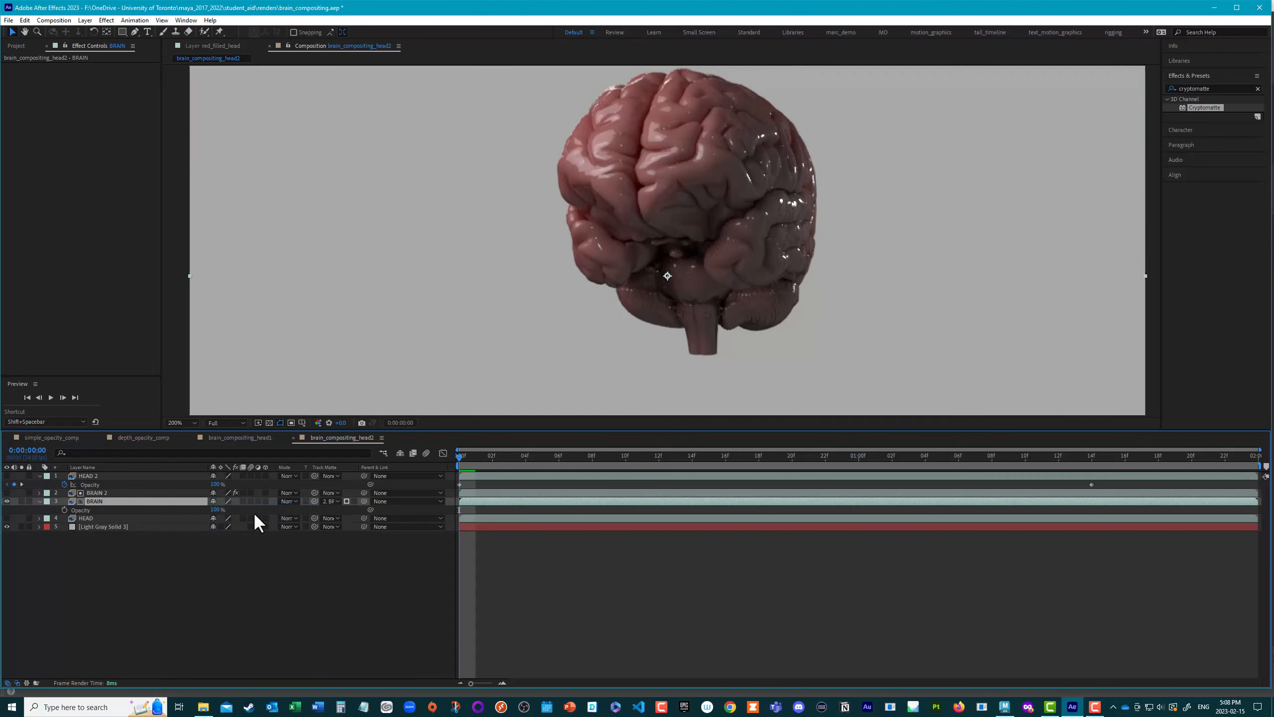
{"action": "left_click", "coordinate": [346, 501]}
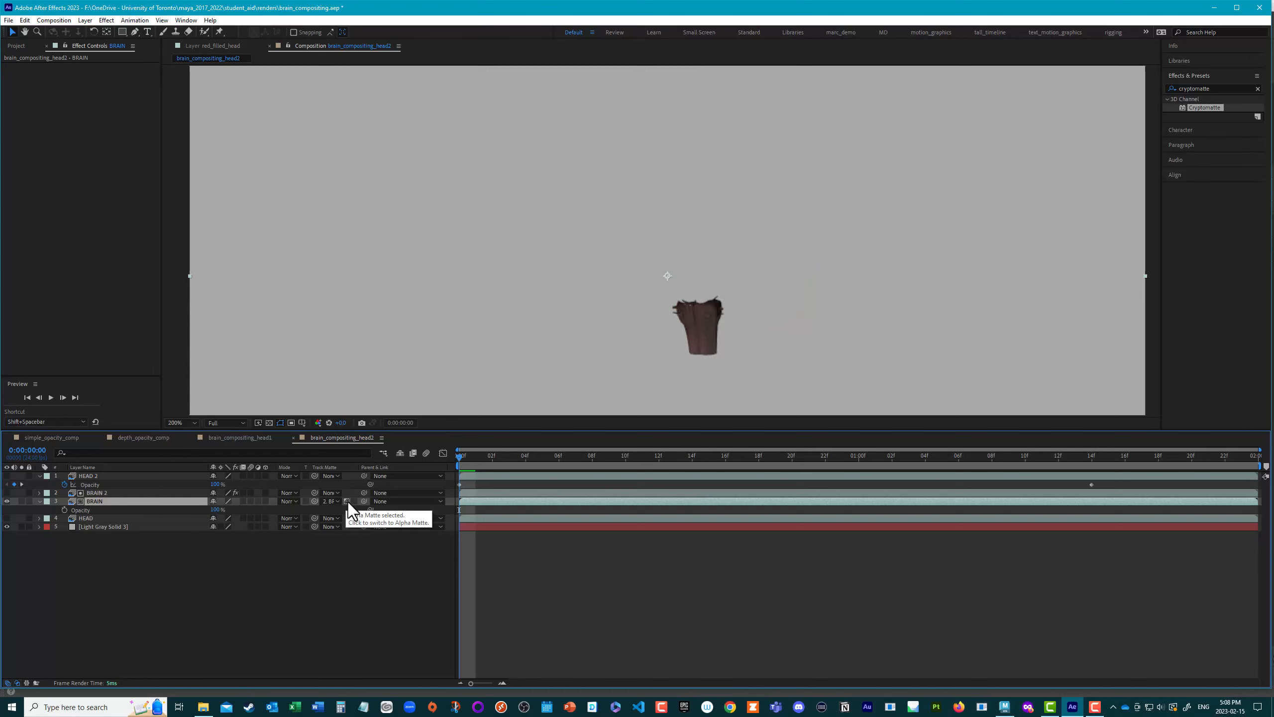
{"action": "left_click", "coordinate": [353, 501]}
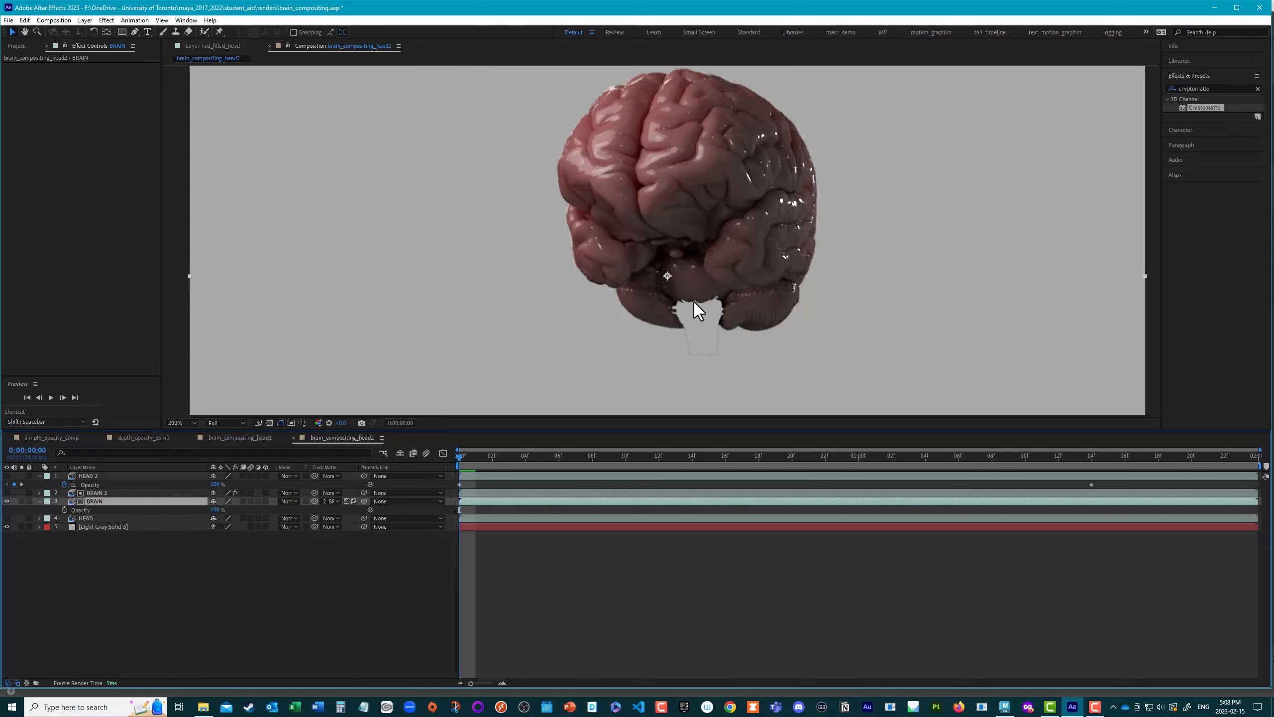
{"action": "mouse_move", "coordinate": [461, 465]}
{"action": "left_mouse_down"}
{"action": "mouse_move", "coordinate": [1015, 512]}
{"action": "mouse_move", "coordinate": [1149, 506]}
{"action": "mouse_move", "coordinate": [460, 455]}
{"action": "left_mouse_up"}
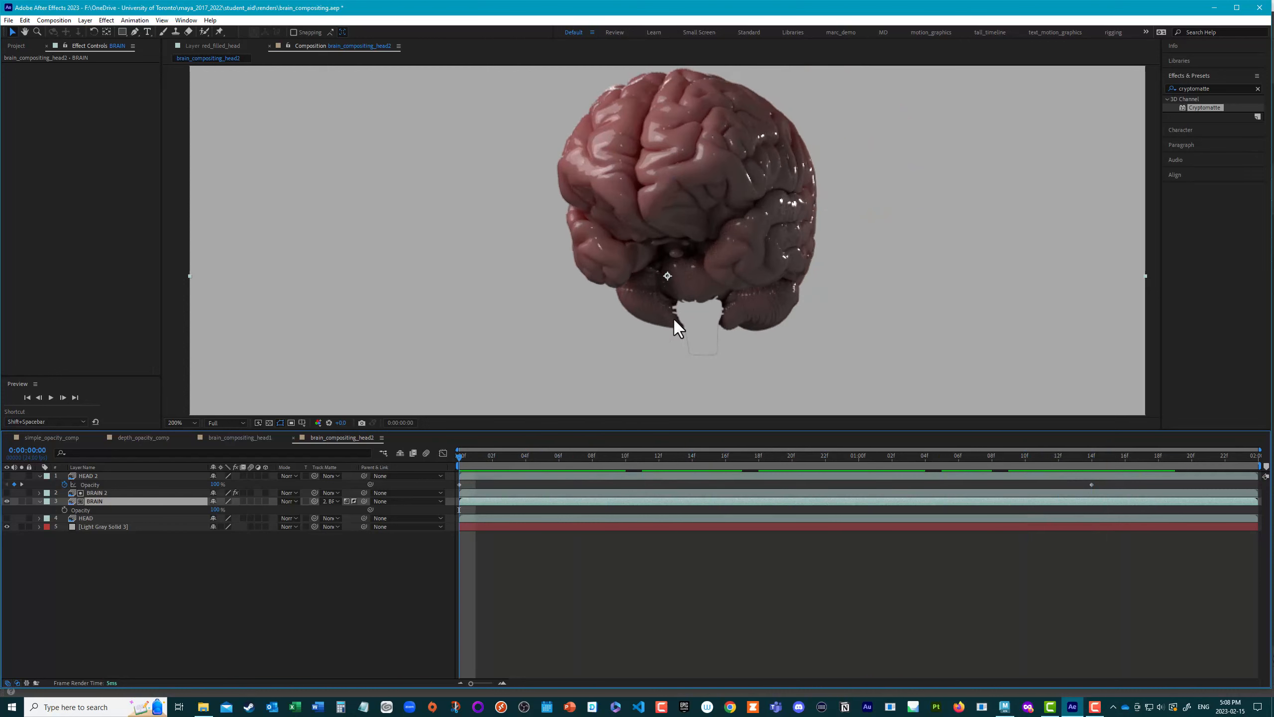
{"action": "left_click_drag", "start_coordinate": [459, 456], "coordinate": [400, 459]}
Step: Find the Minimax effect and apply it to the BRAIN 2 matte layer
{"action": "left_click", "coordinate": [107, 492]}
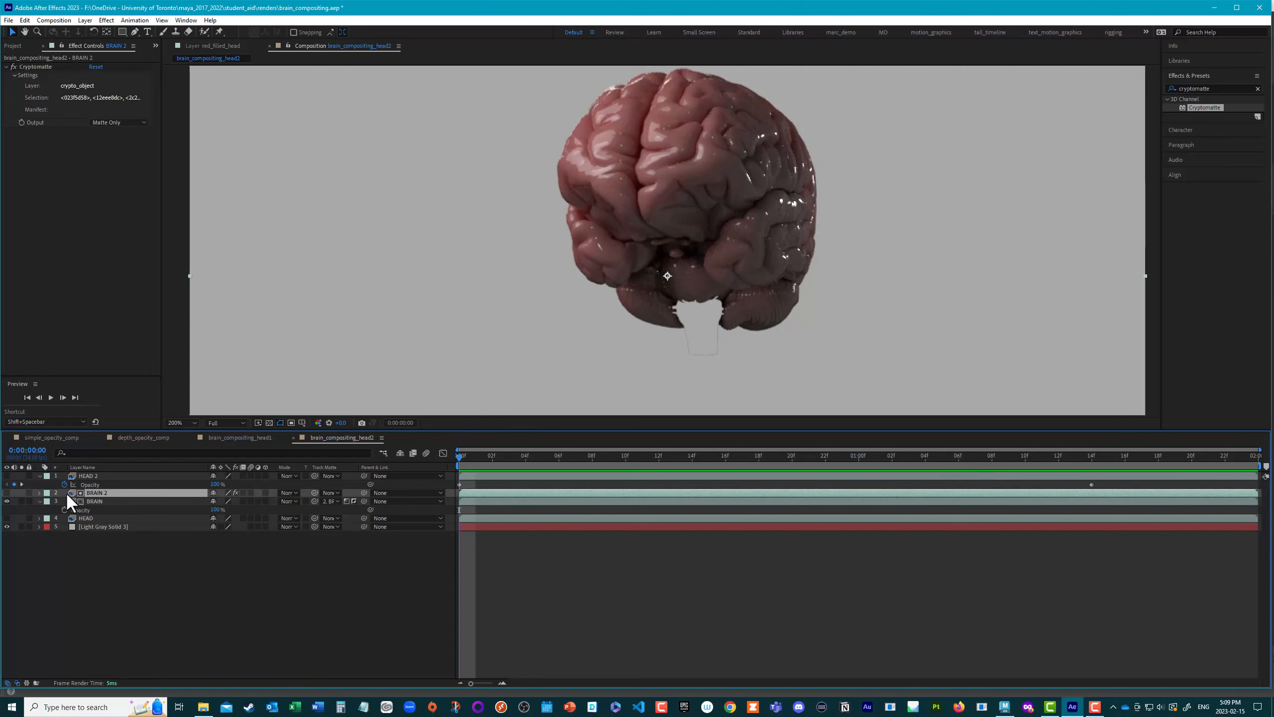
{"action": "left_click", "coordinate": [7, 493]}
{"action": "left_click", "coordinate": [6, 493]}
{"action": "left_click", "coordinate": [1212, 88]}
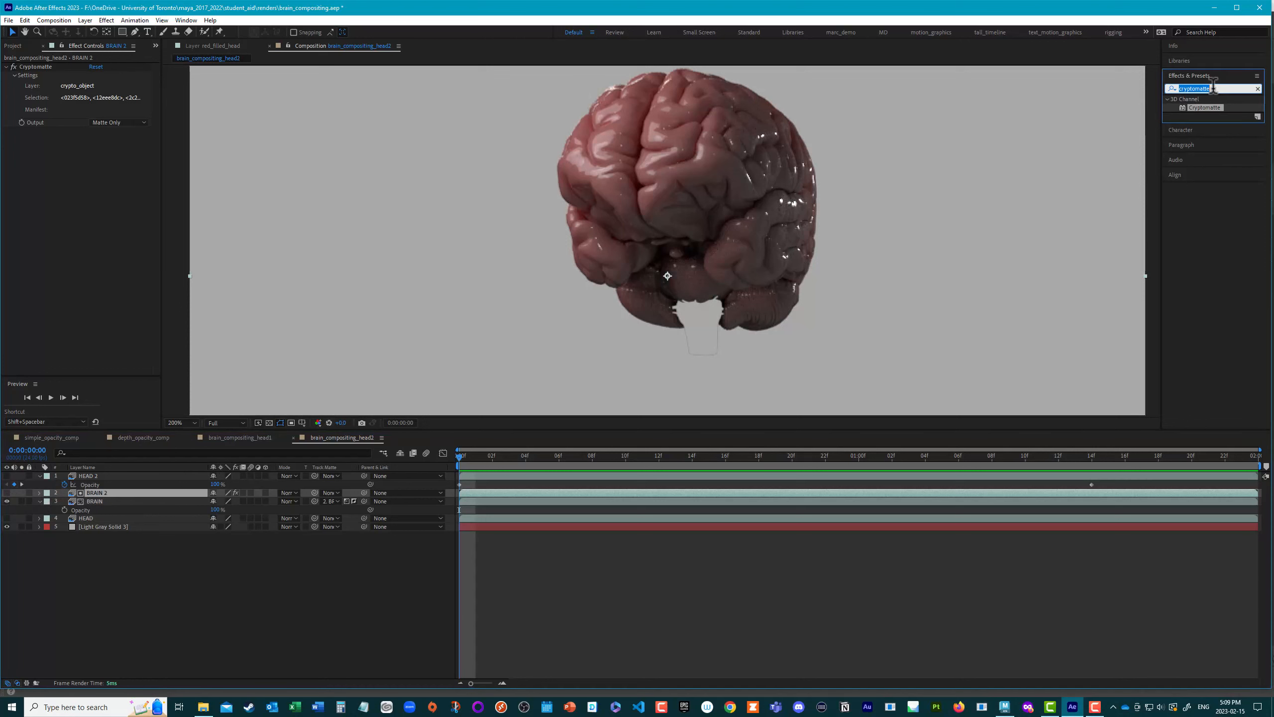
{"action": "type", "text": "minimax"}
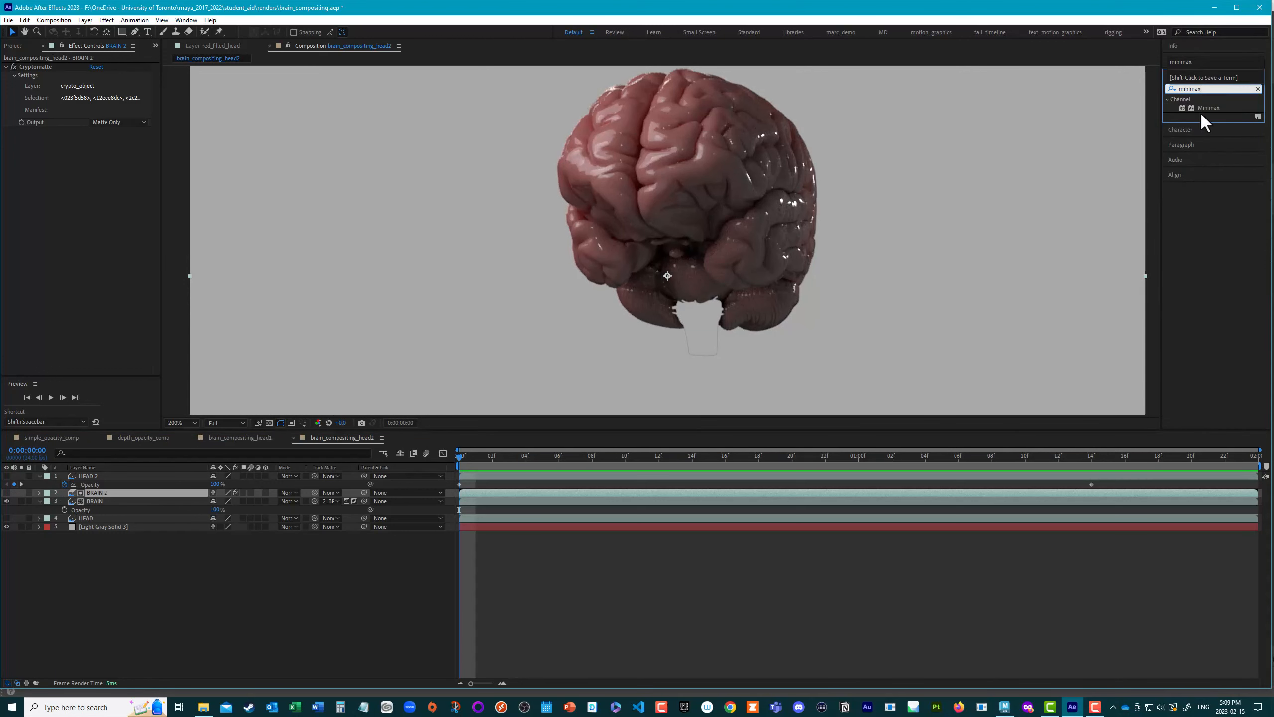
{"action": "double_click", "coordinate": [1210, 108]}
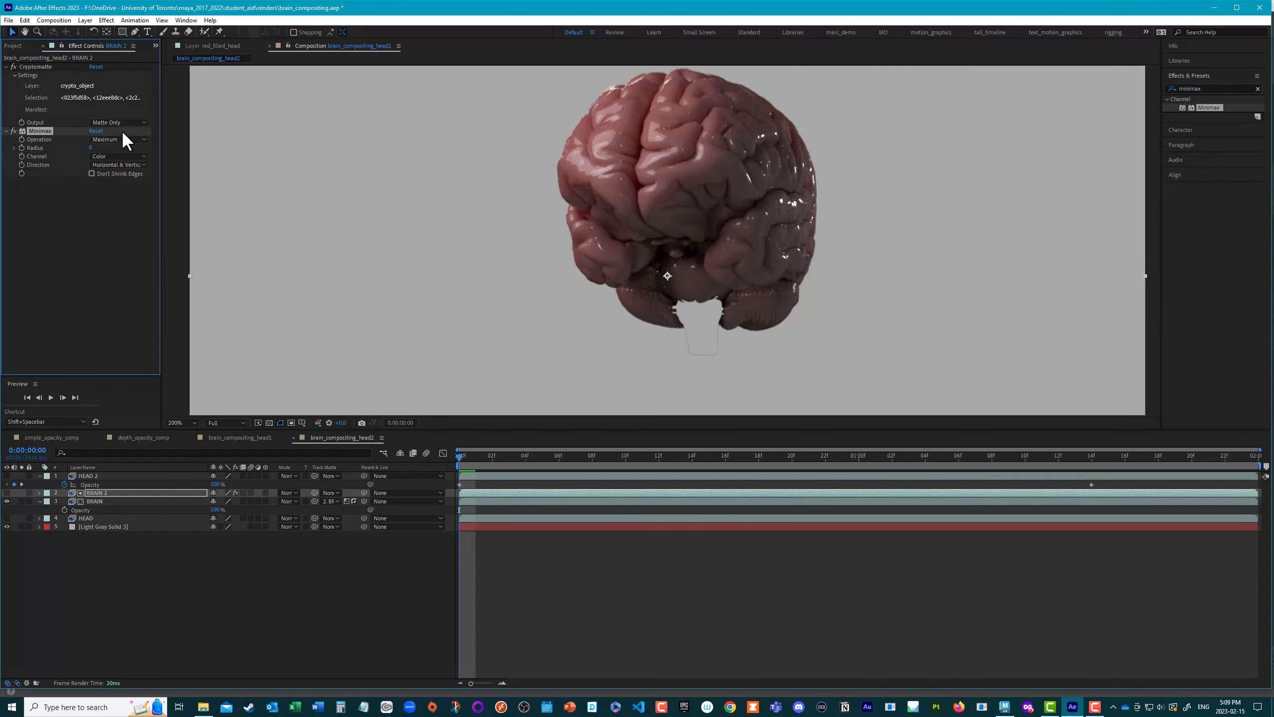
Step: Set Minimax to the Alpha and Color channel with a radius of 1, and preview the matte edge from the first frame
{"action": "left_click", "coordinate": [110, 157]}
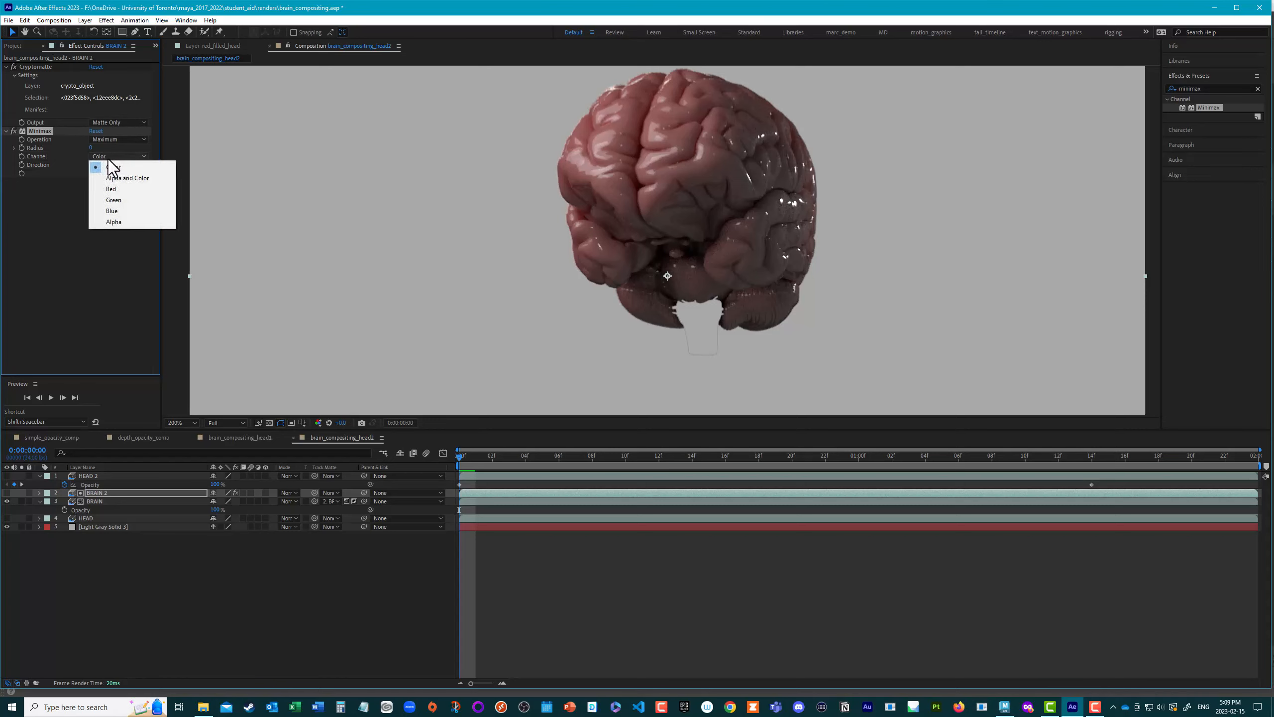
{"action": "left_click", "coordinate": [116, 177]}
{"action": "left_click", "coordinate": [92, 148]}
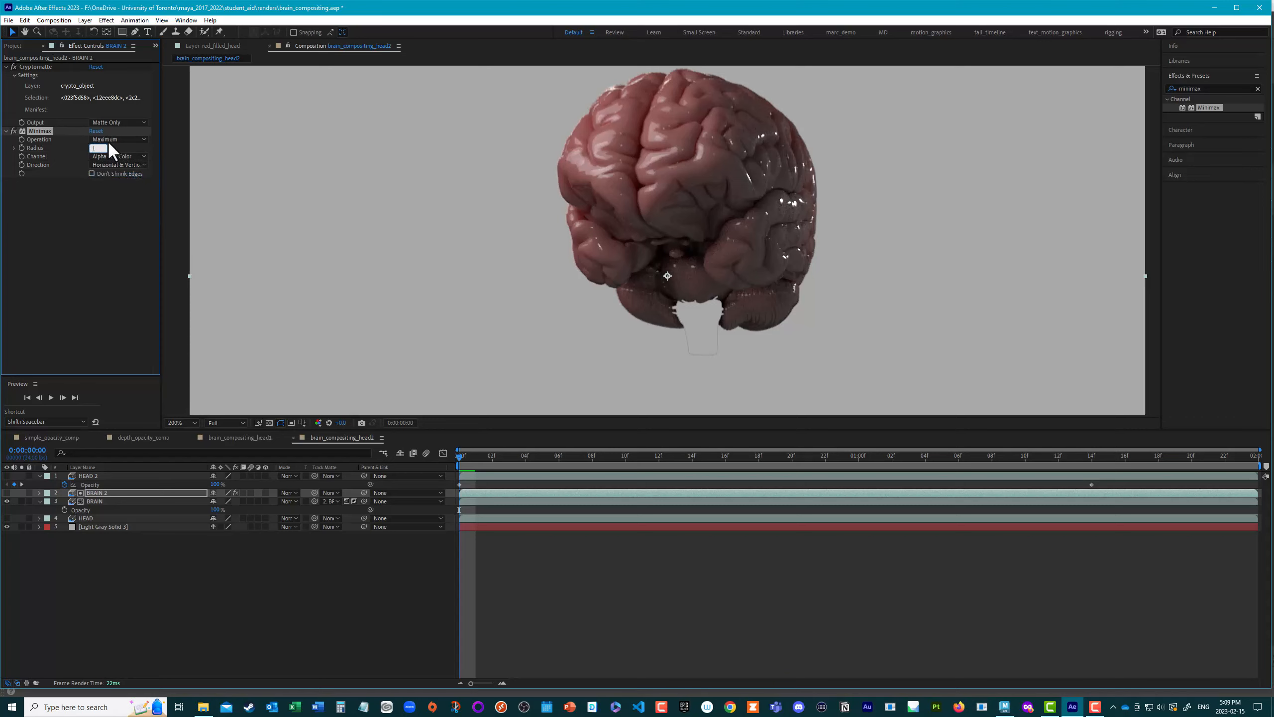
{"action": "type", "text": "1"}
{"action": "key", "text": "Return"}
{"action": "left_click", "coordinate": [460, 455]}
{"action": "key", "text": "space"}
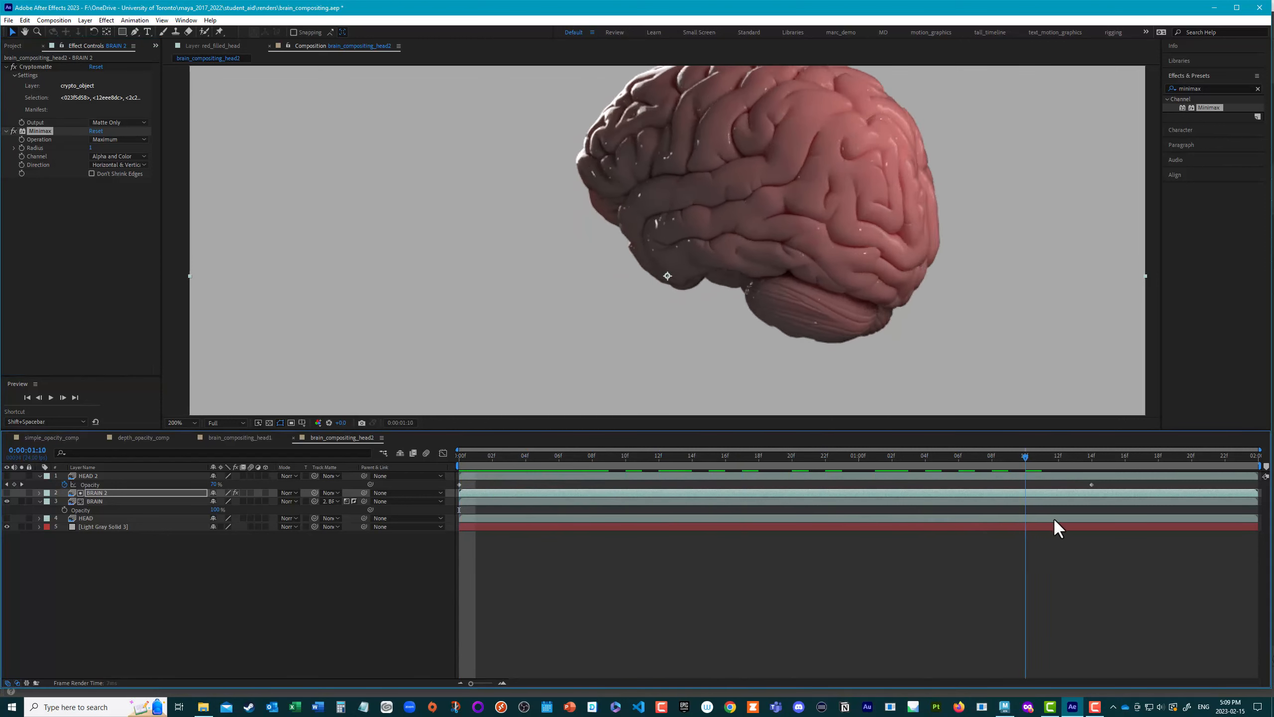
{"action": "key", "text": "space"}
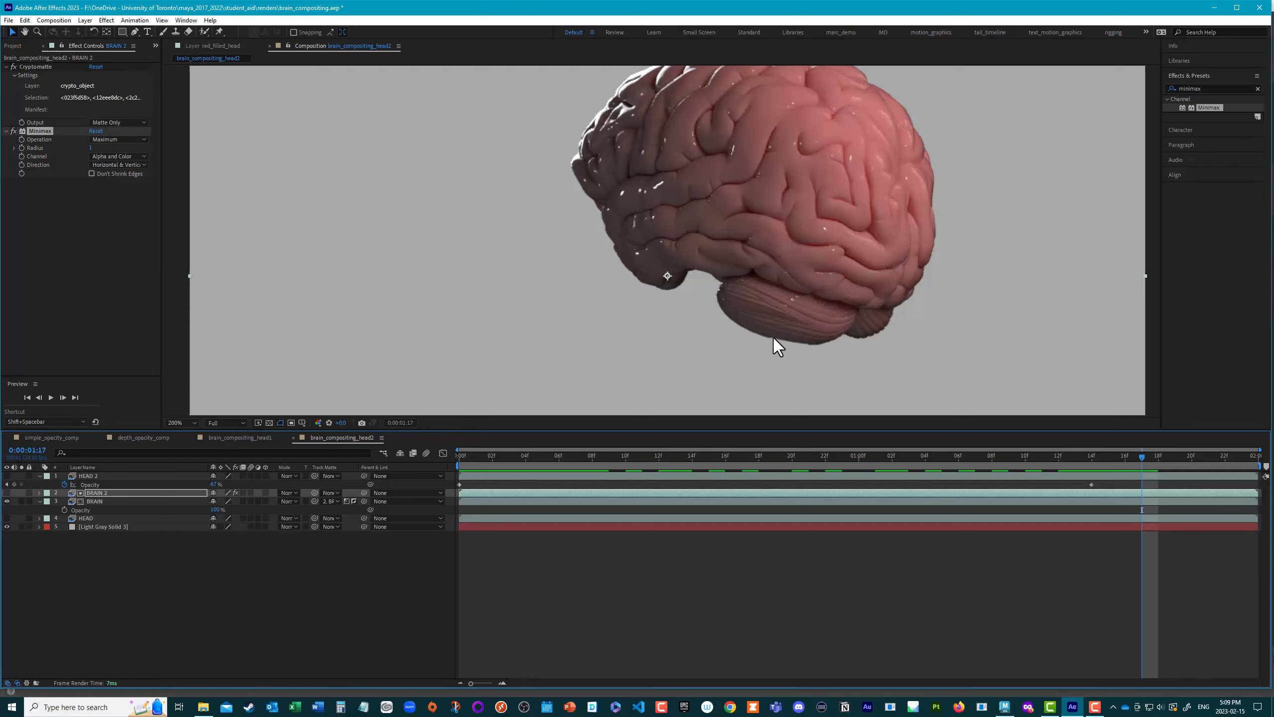
Step: Try animating the Minimax radius with a keyframe at 0:00:01:06 and a changed value at 0:00:01:14, and undo it
{"action": "left_click_drag", "start_coordinate": [1143, 458], "coordinate": [955, 461]}
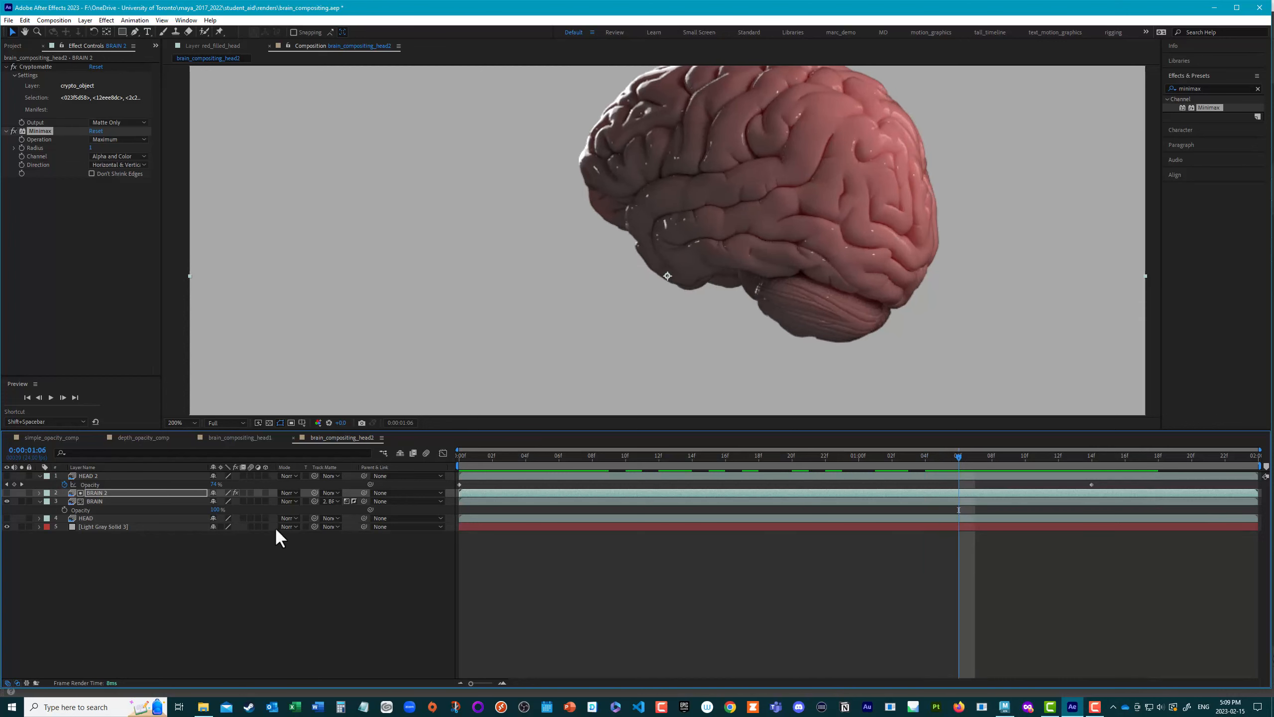
{"action": "left_click", "coordinate": [25, 161]}
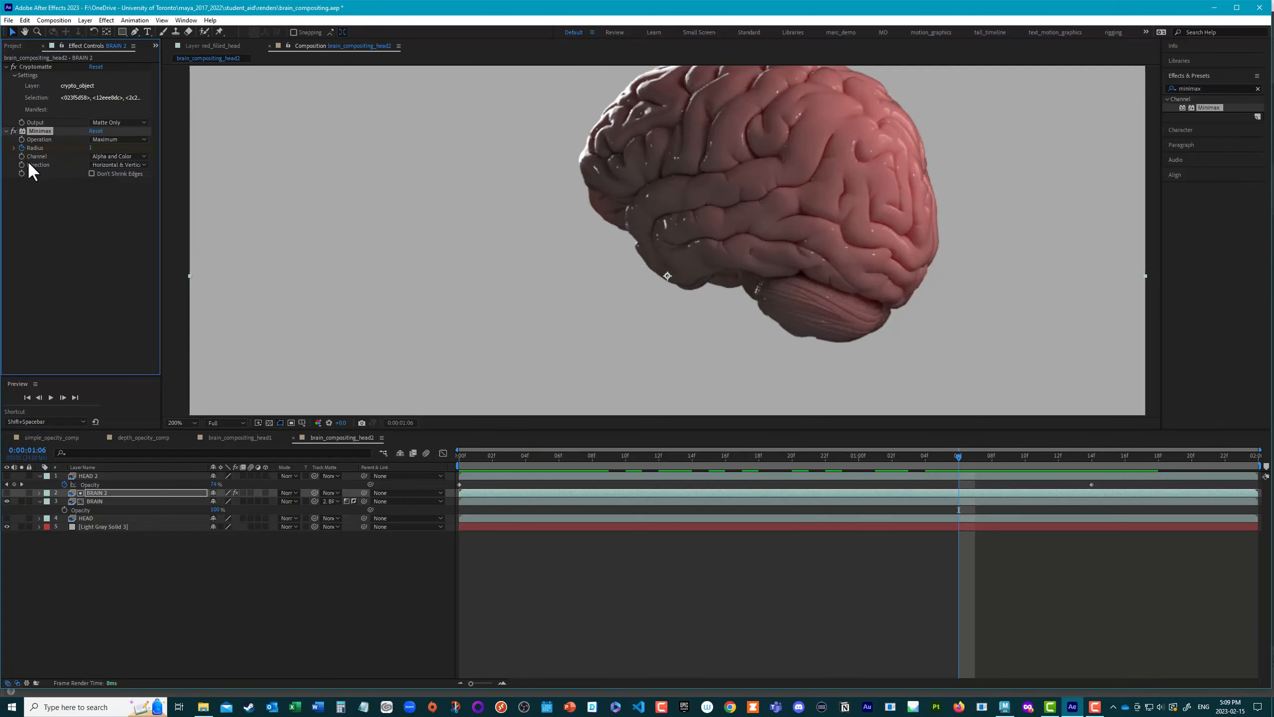
{"action": "left_click_drag", "start_coordinate": [960, 456], "coordinate": [1087, 477]}
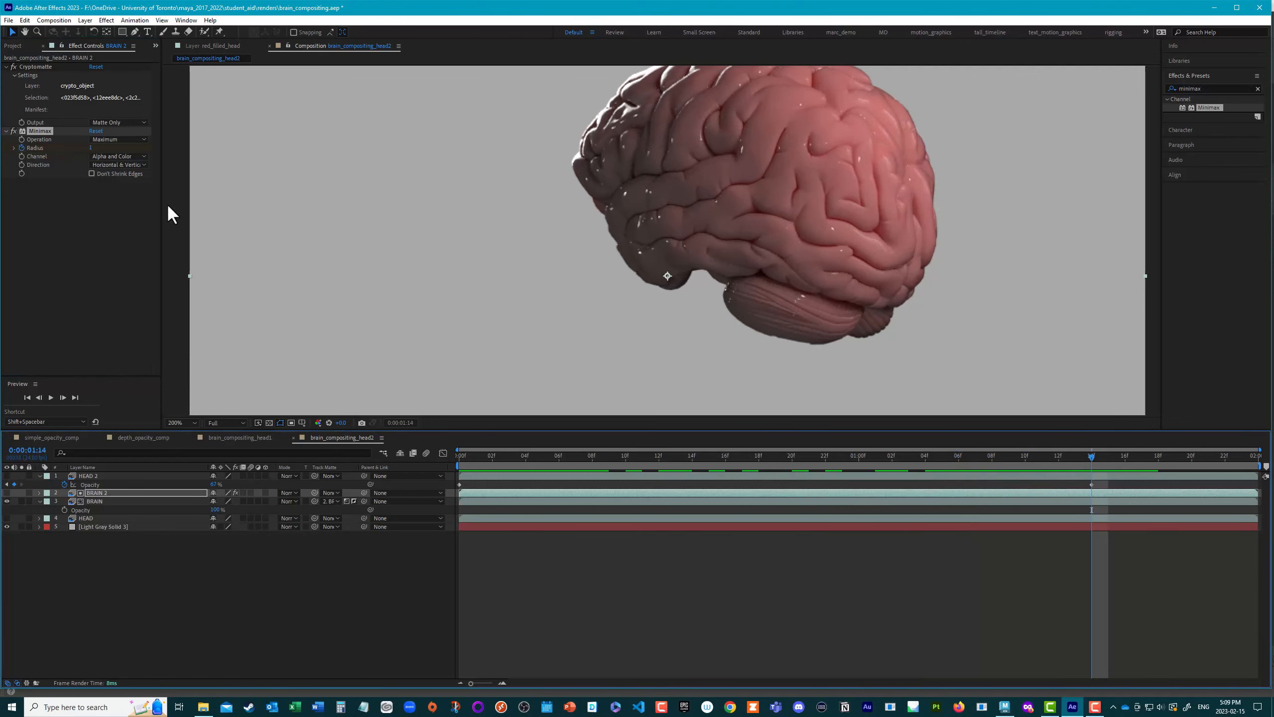
{"action": "left_click", "coordinate": [91, 148]}
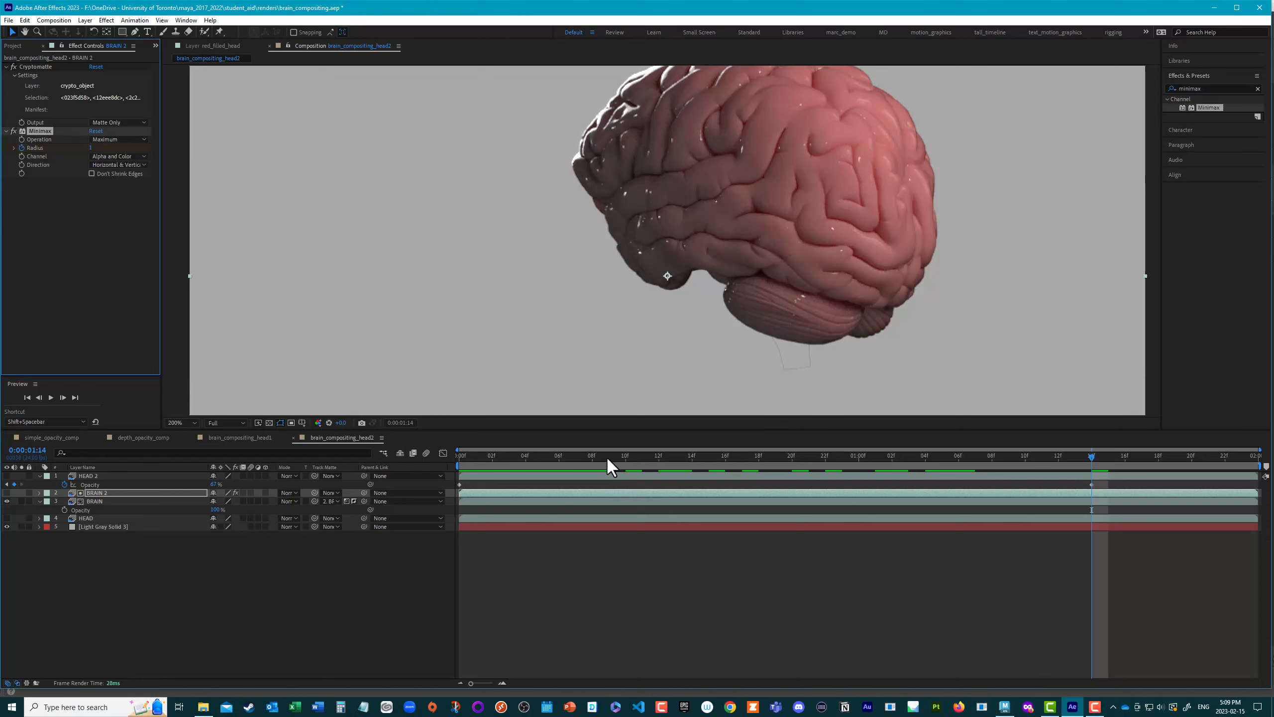
{"action": "key", "text": "ctrl+z"}
{"action": "key", "text": "ctrl+z"}
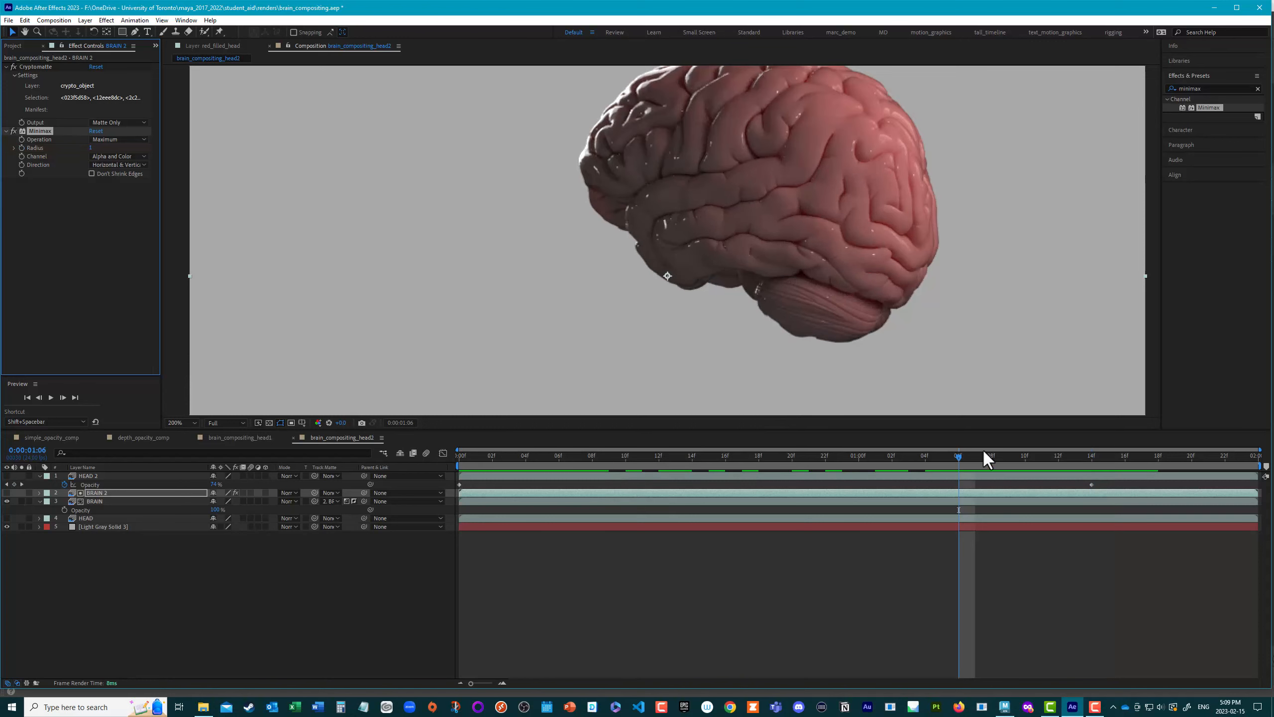
Step: Preview the BRAIN 2 matte's cut-out of the brainstem from the first frame
{"action": "left_click_drag", "start_coordinate": [957, 457], "coordinate": [457, 451]}
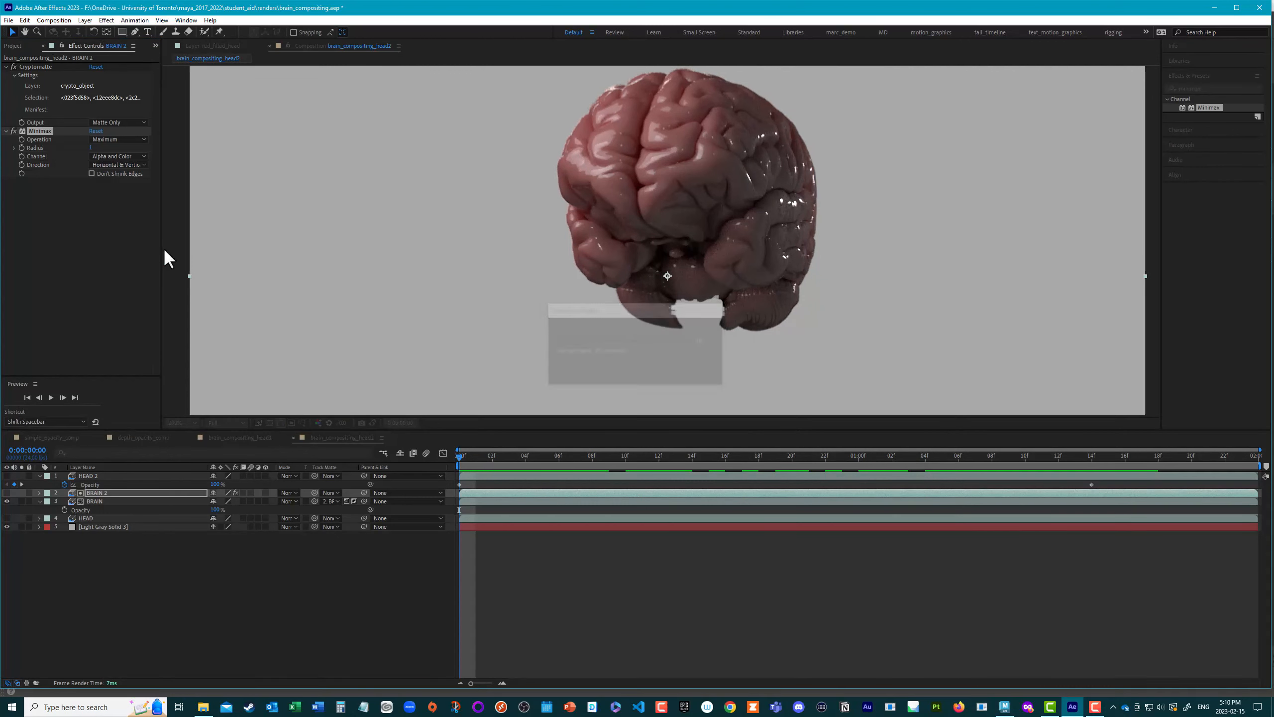
{"action": "left_click", "coordinate": [113, 493]}
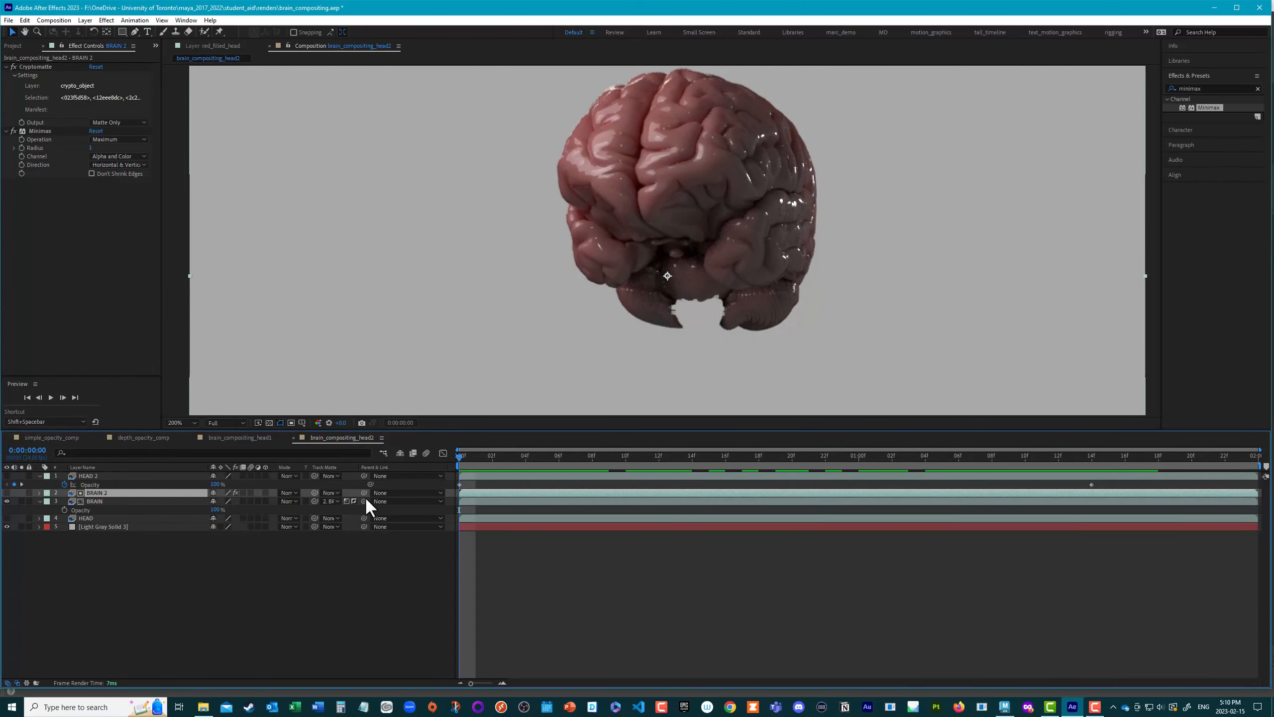
{"action": "key", "text": "space"}
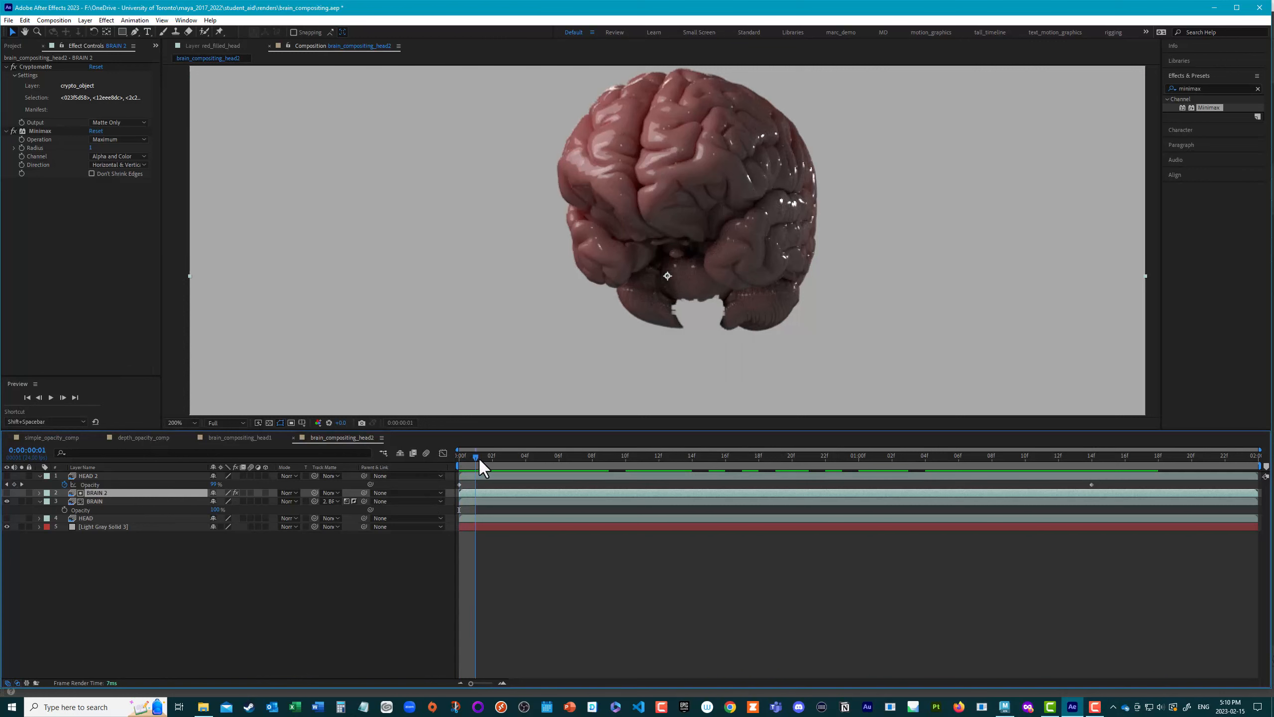
{"action": "left_click_drag", "start_coordinate": [795, 496], "coordinate": [446, 485]}
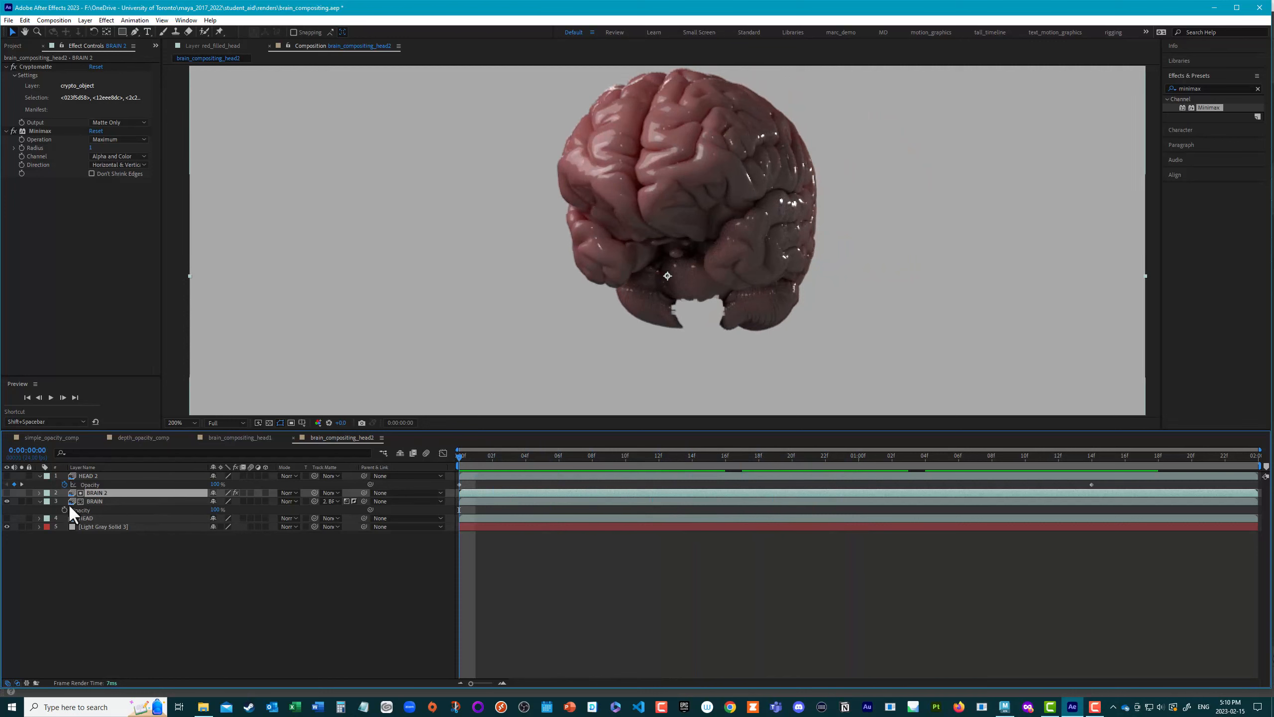
Step: Animate the BRAIN 2 matte's opacity from 0% at 0:00:01:00 to 100% at 0:00:01:14
{"action": "left_click", "coordinate": [4, 492]}
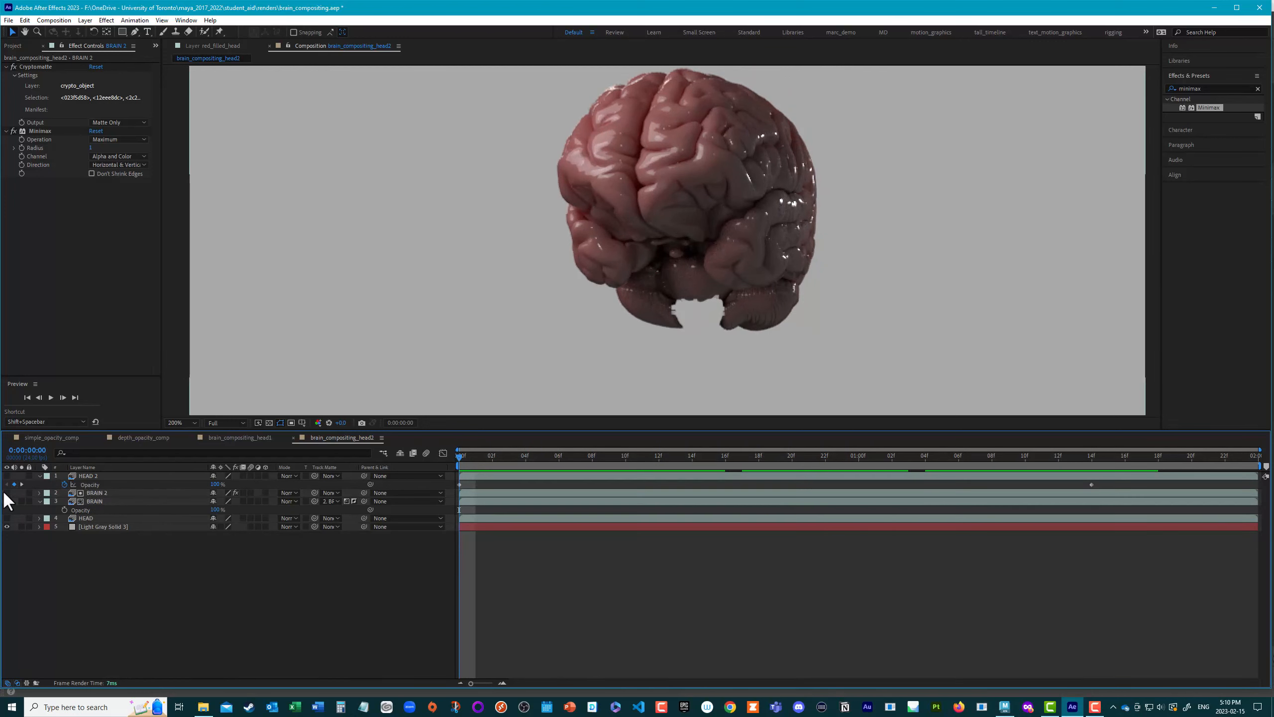
{"action": "left_click", "coordinate": [7, 492]}
{"action": "left_click", "coordinate": [7, 492]}
{"action": "left_click", "coordinate": [97, 492]}
{"action": "key", "text": "t"}
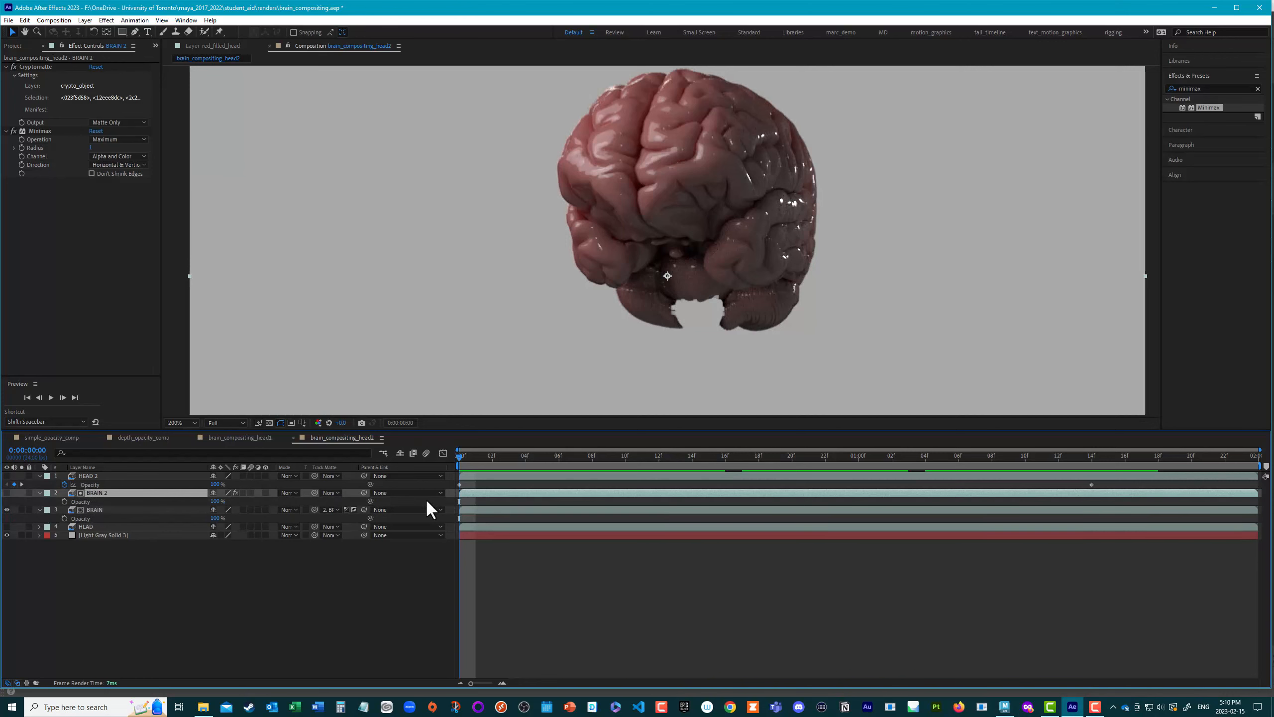
{"action": "left_click", "coordinate": [64, 500]}
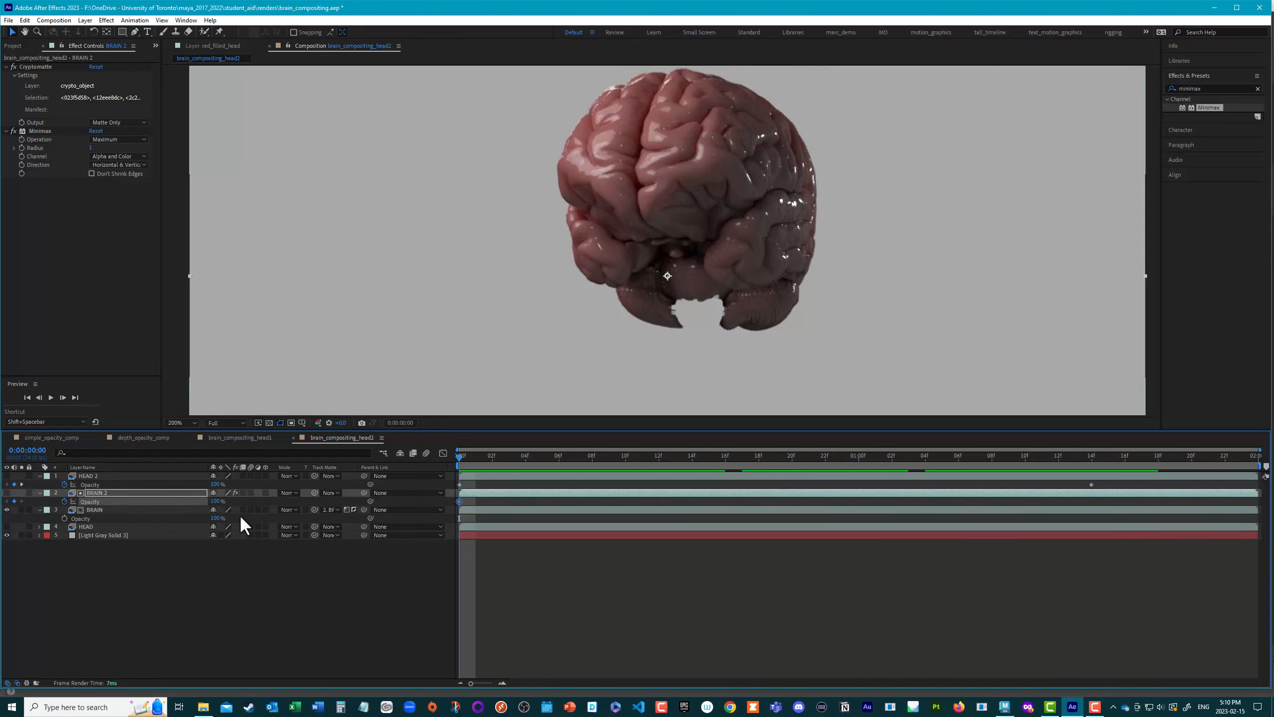
{"action": "left_click_drag", "start_coordinate": [459, 505], "coordinate": [1087, 533]}
{"action": "left_click_drag", "start_coordinate": [215, 502], "coordinate": [53, 494]}
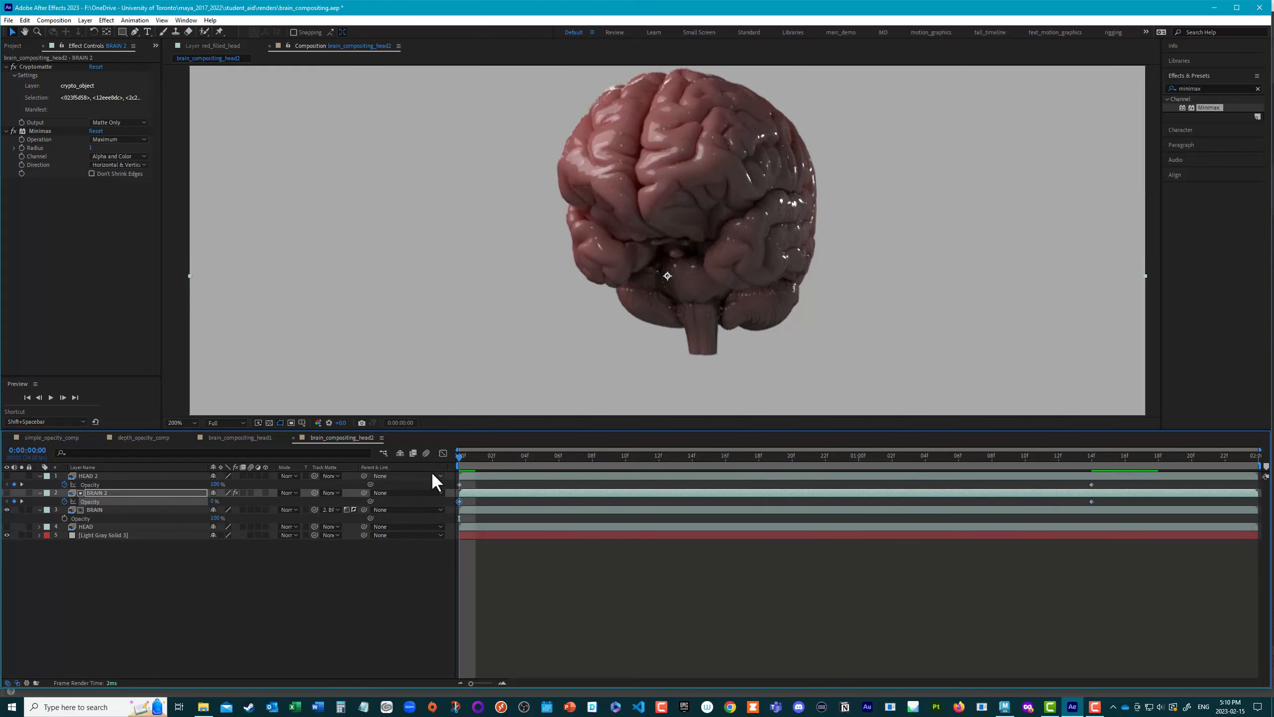
{"action": "left_click_drag", "start_coordinate": [459, 501], "coordinate": [864, 526]}
{"action": "left_click_drag", "start_coordinate": [460, 456], "coordinate": [407, 459]}
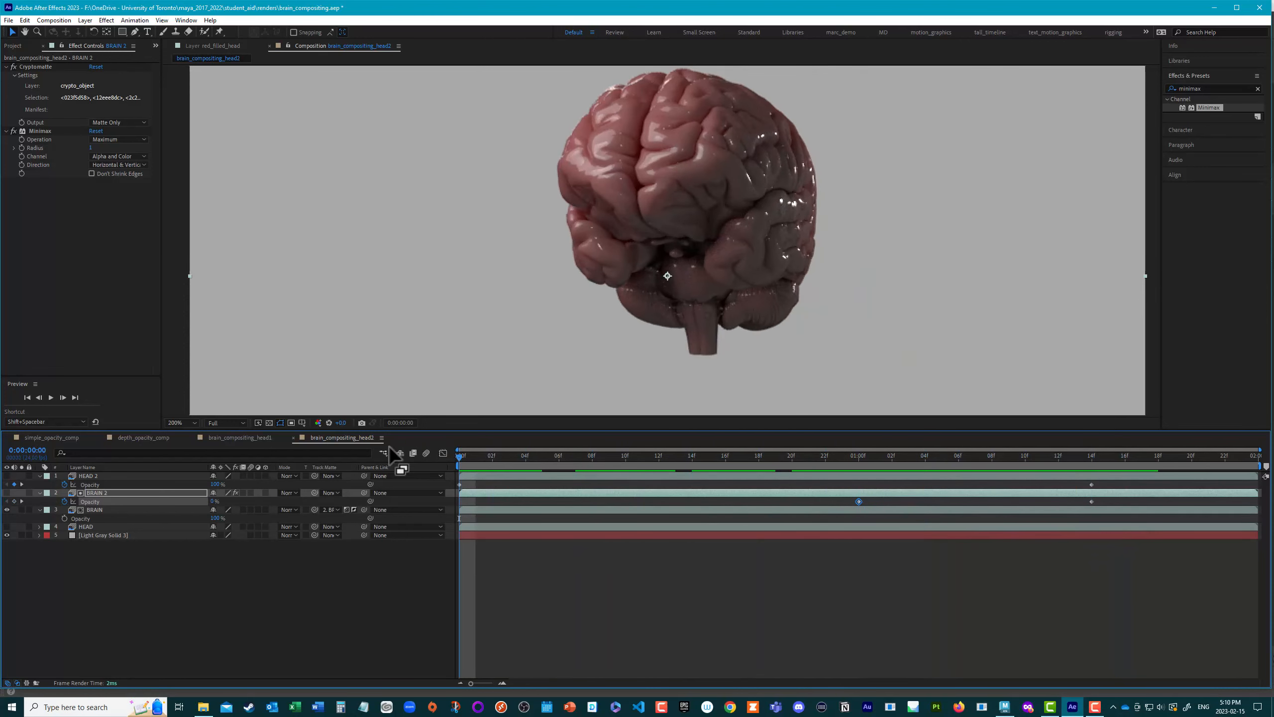
Step: Make the HEAD and HEAD 2 layers visible and check the composite up to 0:00:01:14
{"action": "left_click", "coordinate": [6, 527]}
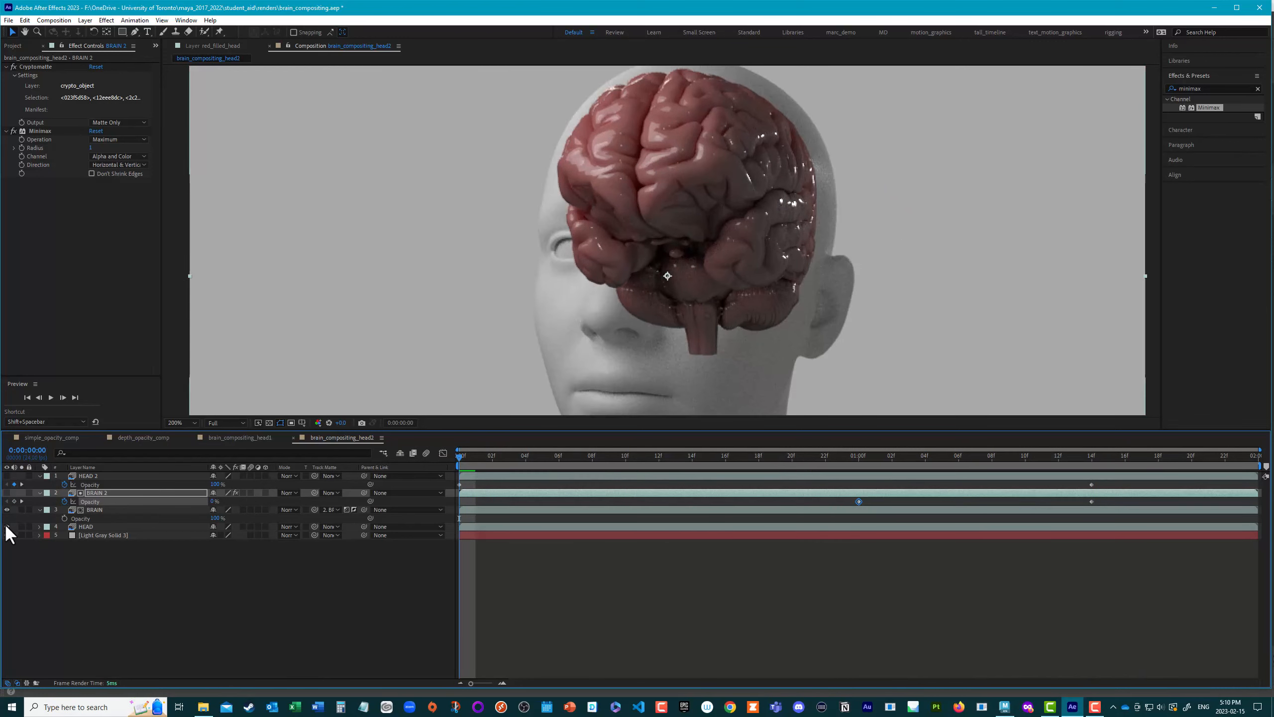
{"action": "left_click", "coordinate": [6, 475]}
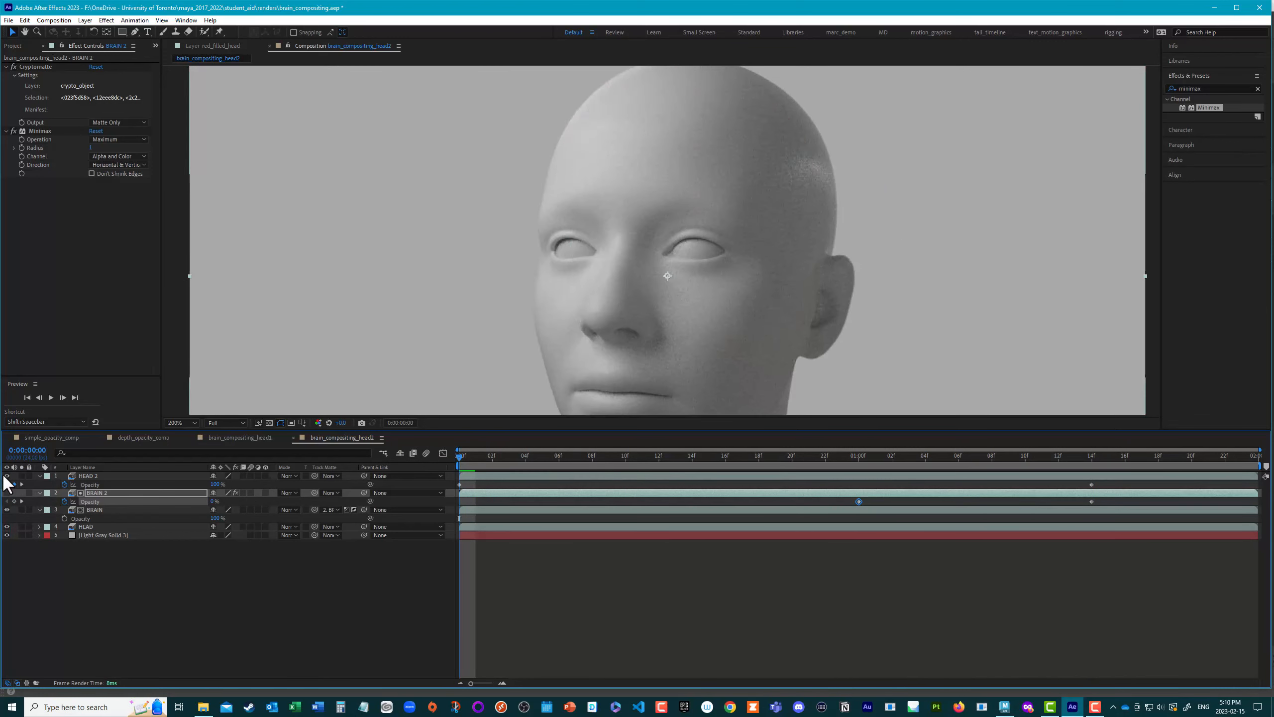
{"action": "left_click_drag", "start_coordinate": [460, 455], "coordinate": [1076, 534]}
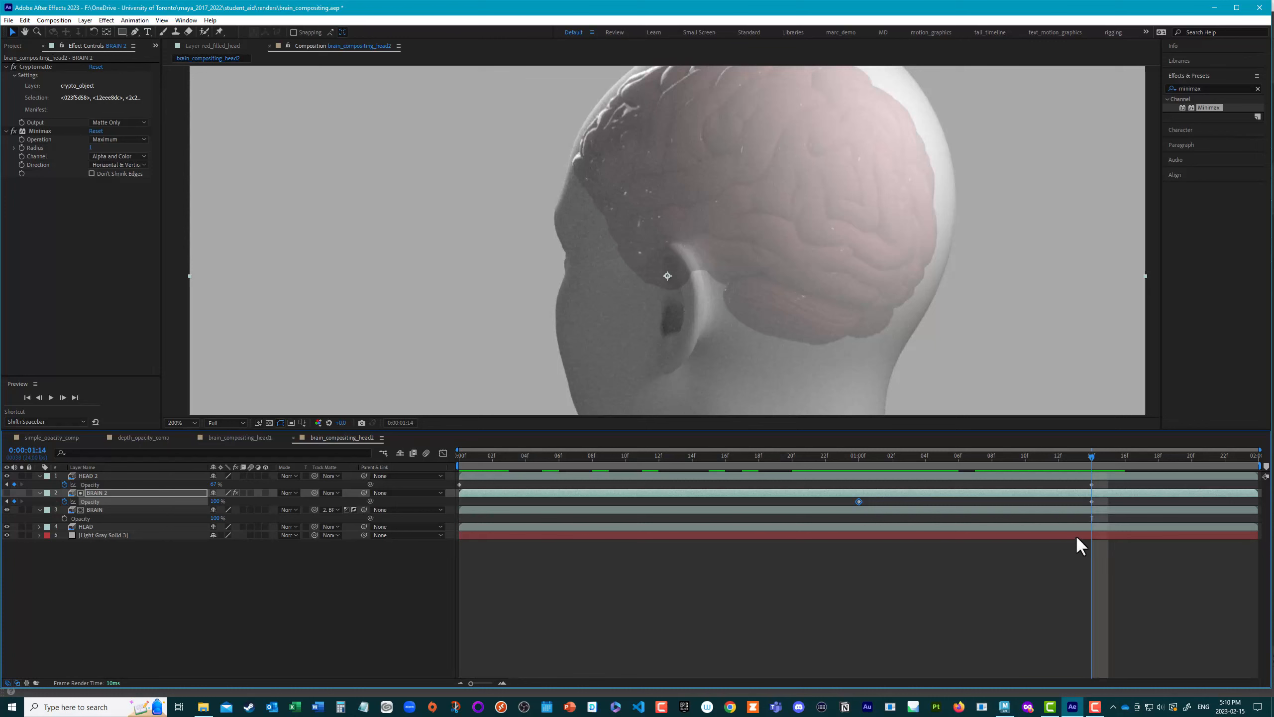
Step: Set the HEAD 2 layer's opacity to 0% at 0:00:01:14 and check the brainstem fade
{"action": "left_click", "coordinate": [125, 477]}
{"action": "left_click_drag", "start_coordinate": [214, 484], "coordinate": [184, 483]}
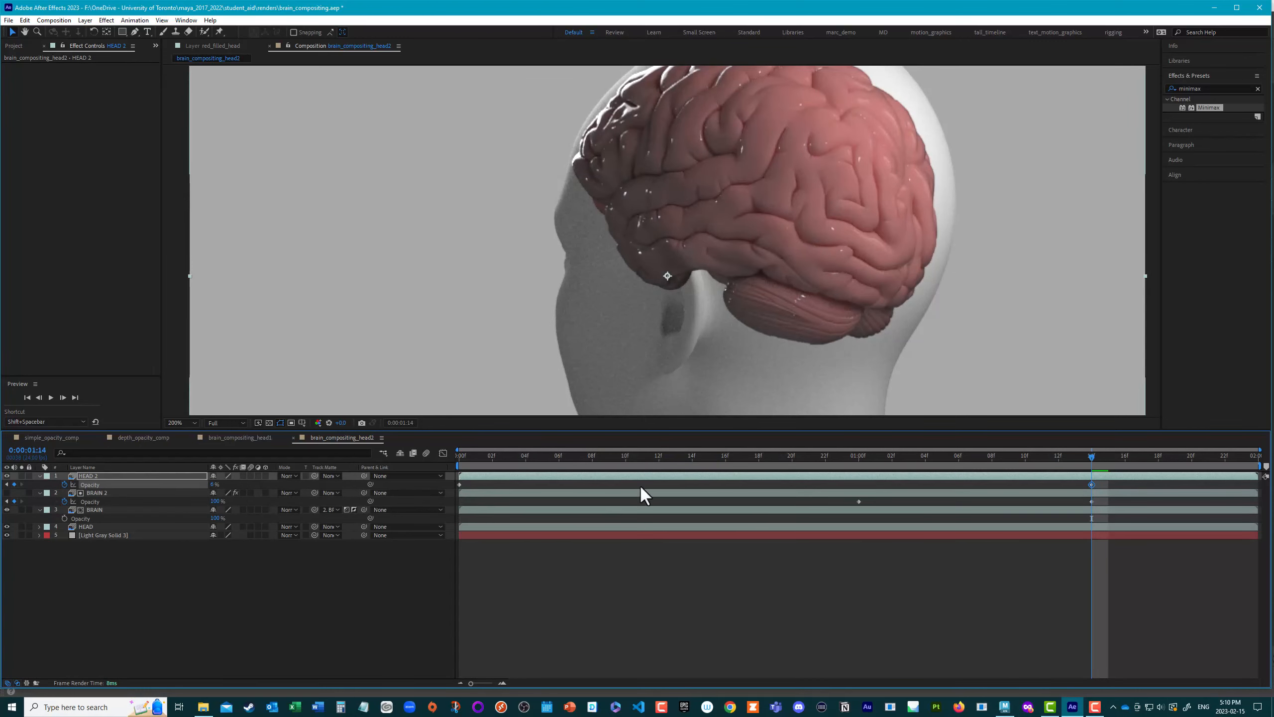
{"action": "left_click_drag", "start_coordinate": [1090, 454], "coordinate": [826, 467]}
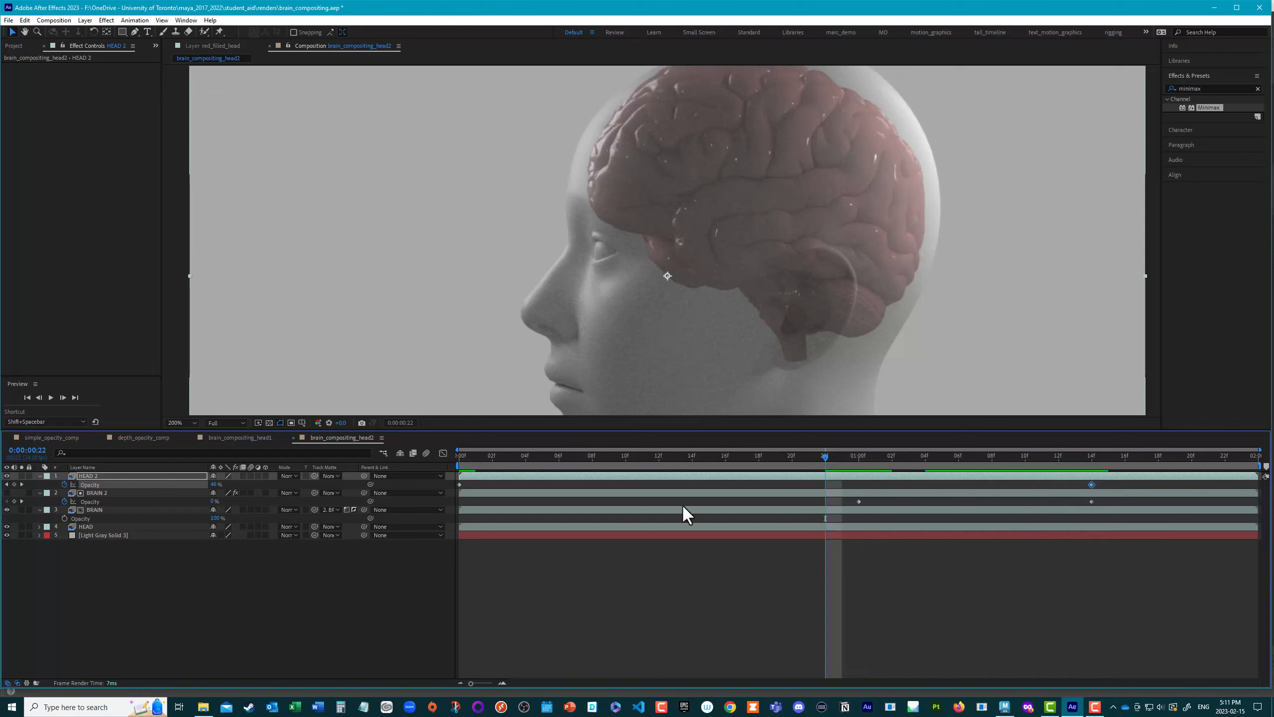
Step: Move the BRAIN 2 opacity keyframes to 0:00:00:21 and 0:00:01:00 and preview the full composite from the first frame
{"action": "left_click", "coordinate": [108, 491]}
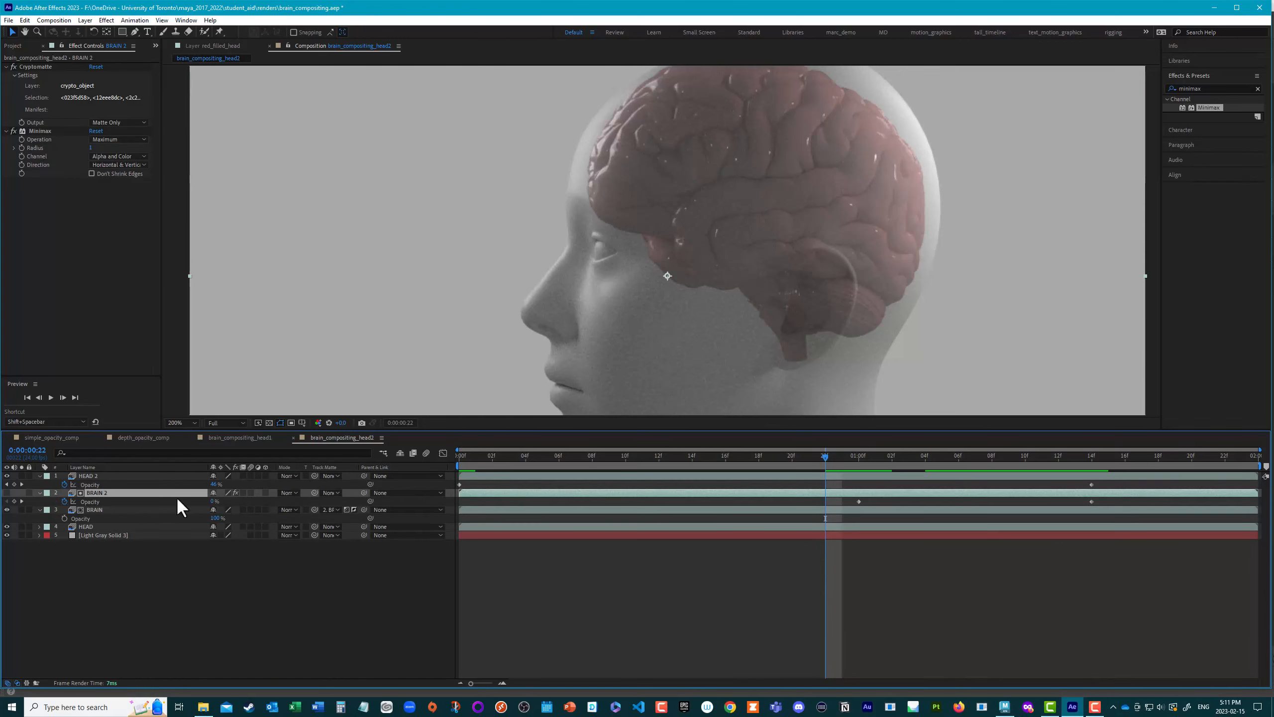
{"action": "left_click", "coordinate": [92, 501]}
{"action": "left_click", "coordinate": [1004, 504]}
{"action": "left_click", "coordinate": [1092, 502]}
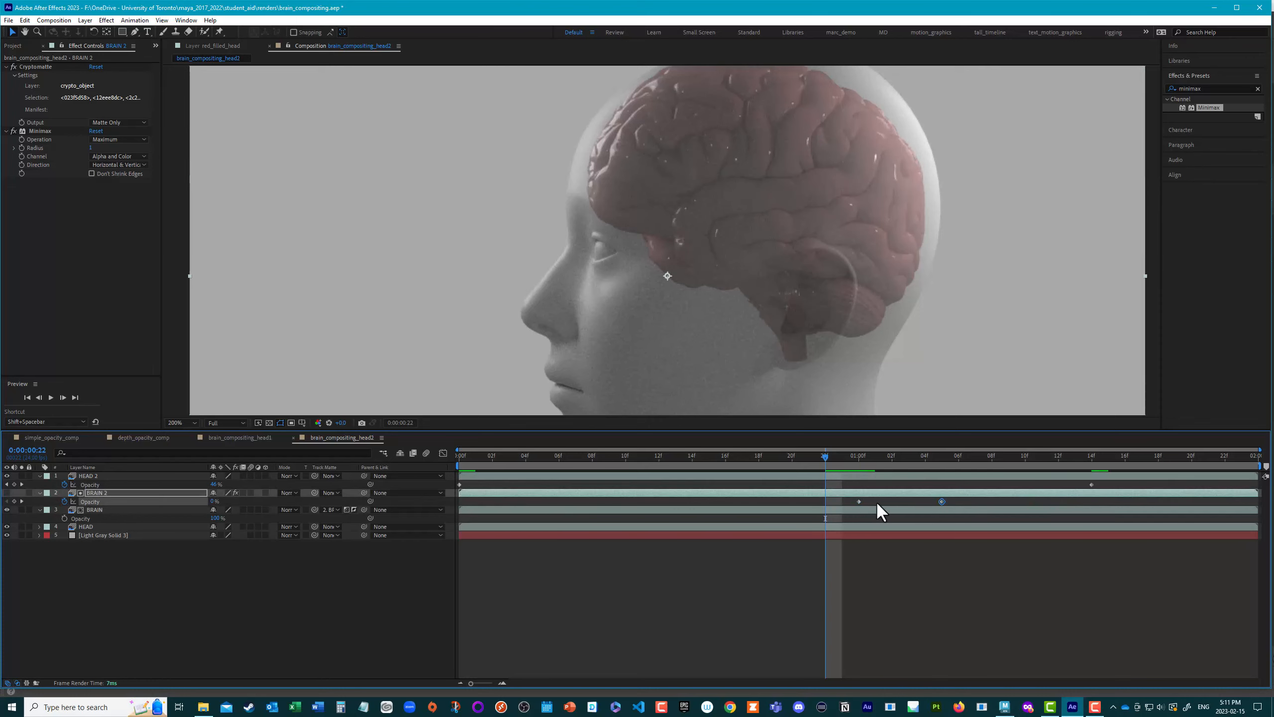
{"action": "left_click_drag", "start_coordinate": [859, 501], "coordinate": [804, 494]}
{"action": "left_click_drag", "start_coordinate": [823, 458], "coordinate": [658, 458]}
{"action": "key", "text": "space"}
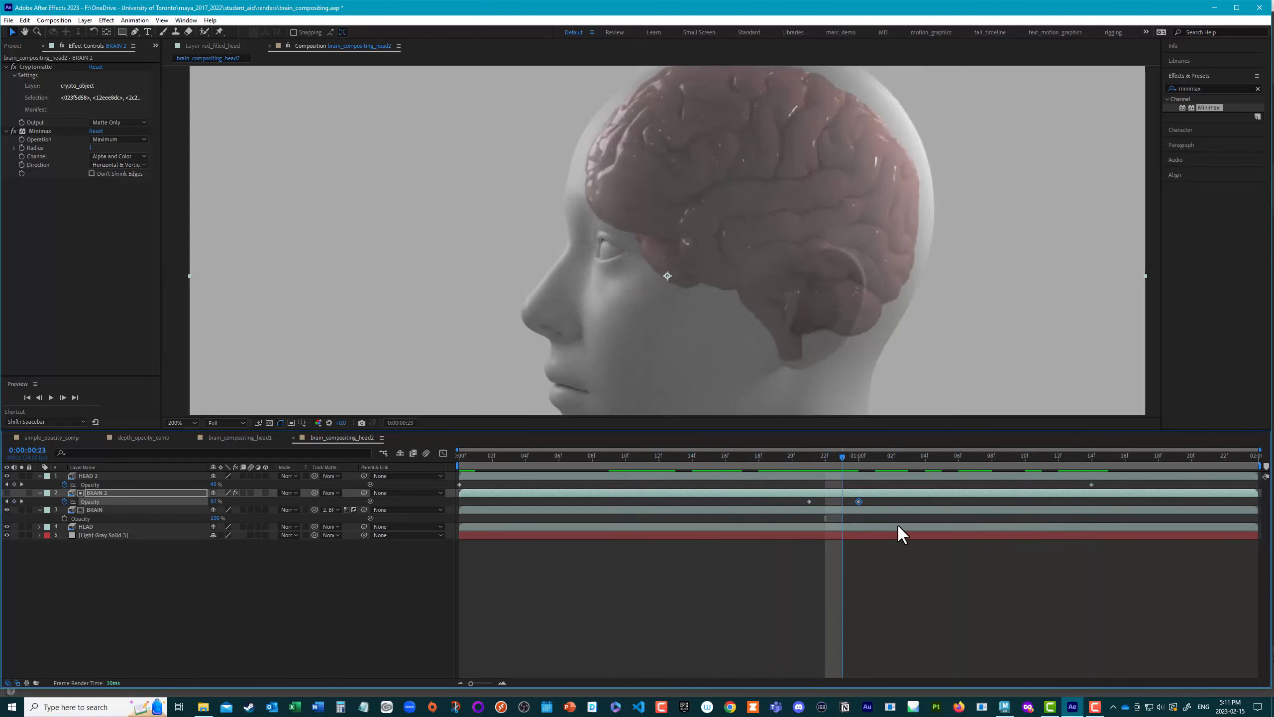
{"action": "left_click_drag", "start_coordinate": [766, 510], "coordinate": [443, 483]}
{"action": "scroll", "coordinate": [717, 288], "scroll_direction": "down", "scroll_amount": 2}
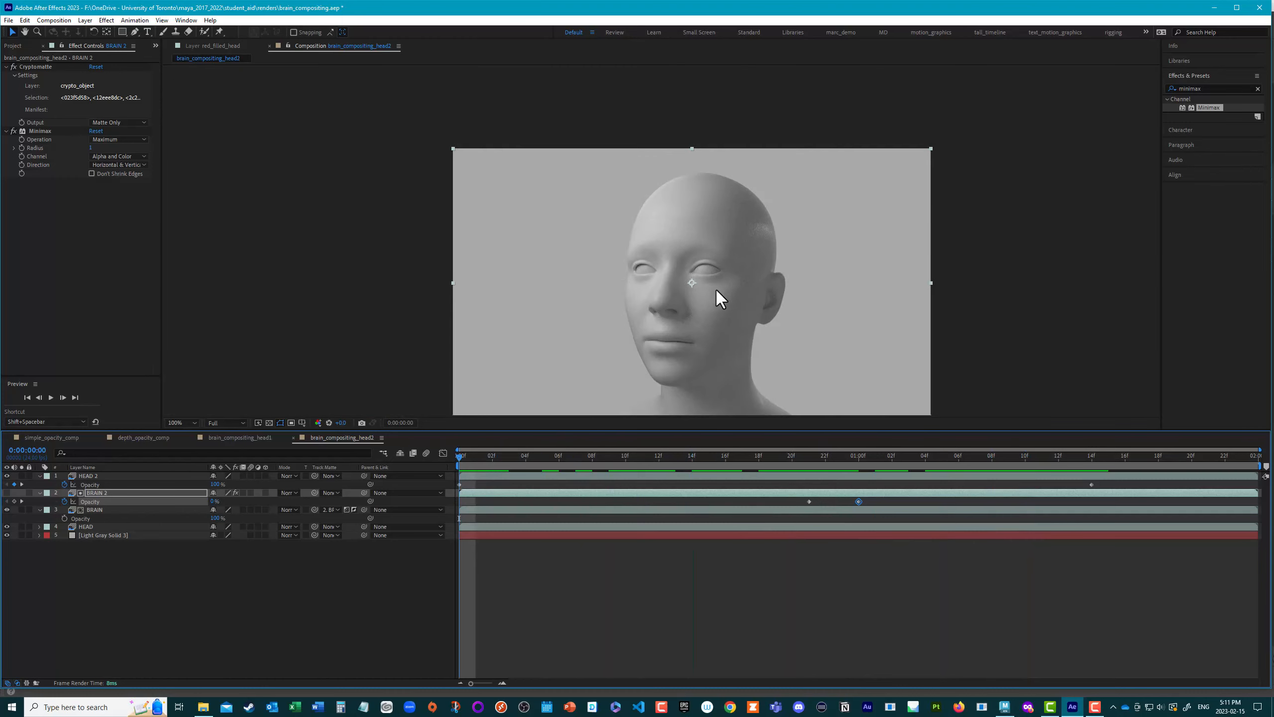
{"action": "key", "text": "space"}
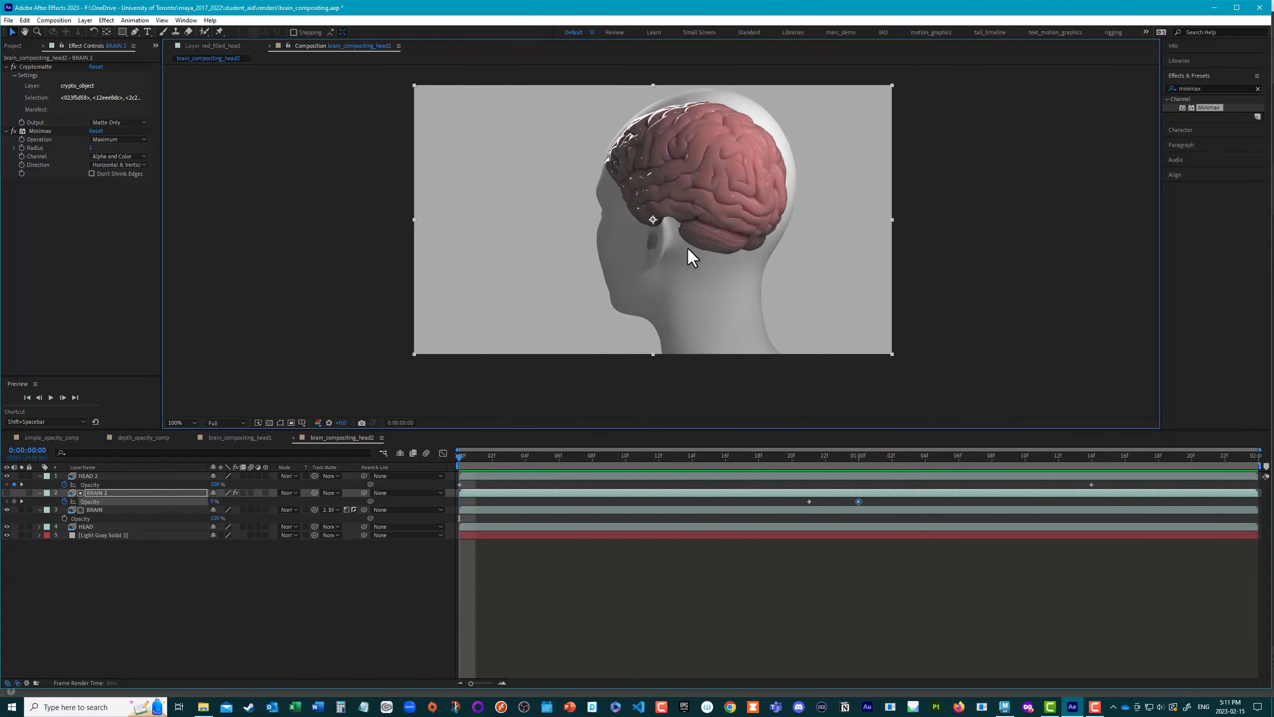
{"action": "key", "text": "space"}
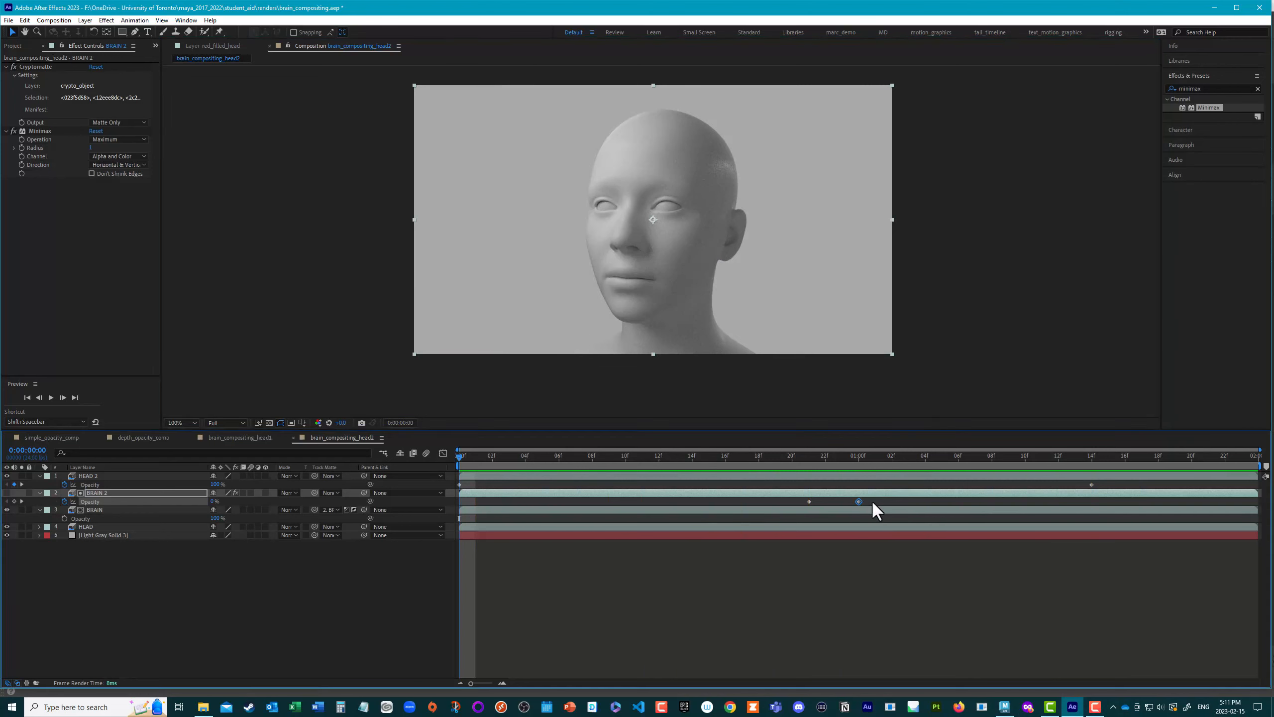
Step: Spread the BRAIN 2 opacity keyframes to 0:00:00:18 and 0:00:01:01 for a longer brainstem fade, and preview it
{"action": "left_click_drag", "start_coordinate": [892, 501], "coordinate": [753, 497]}
{"action": "key", "text": "space"}
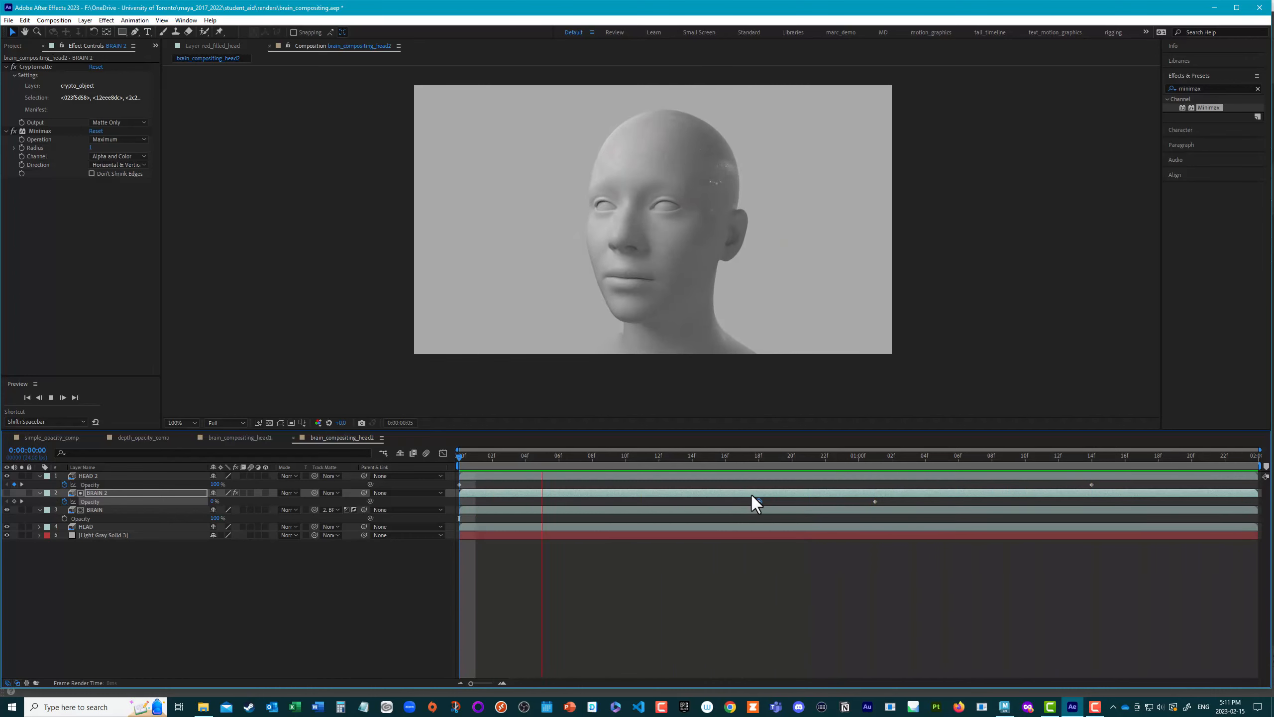
{"action": "key", "text": "space"}
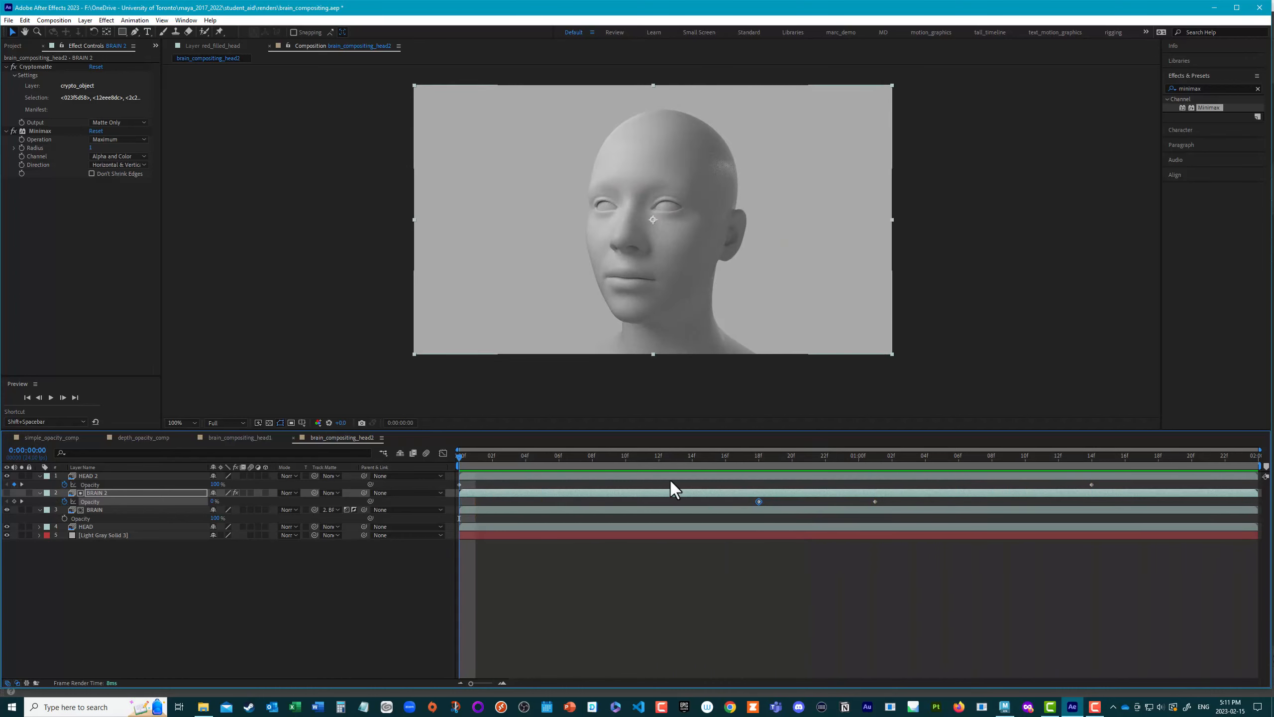
Step: Raise the HEAD 2 layer's opacity at 0:00:01:14 to a partial value so it veils the brain, and preview the animation
{"action": "left_click_drag", "start_coordinate": [659, 457], "coordinate": [1141, 477]}
{"action": "left_click", "coordinate": [1147, 476]}
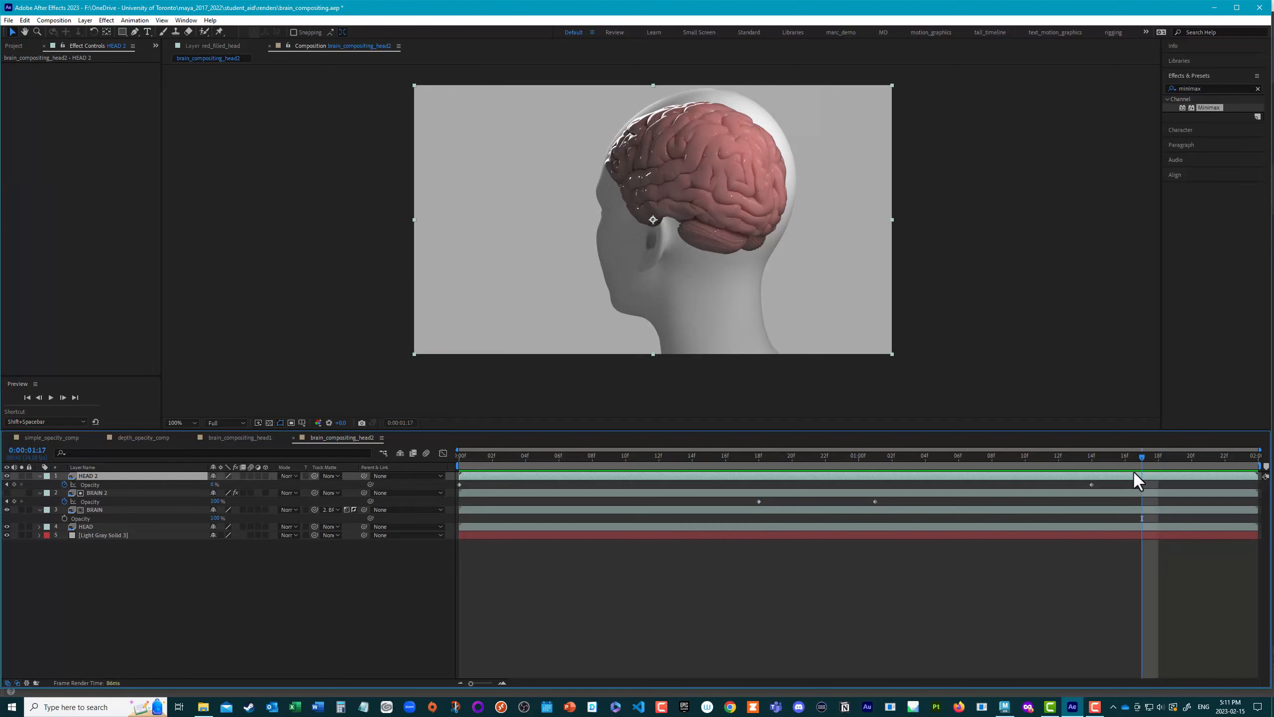
{"action": "left_click", "coordinate": [1092, 456]}
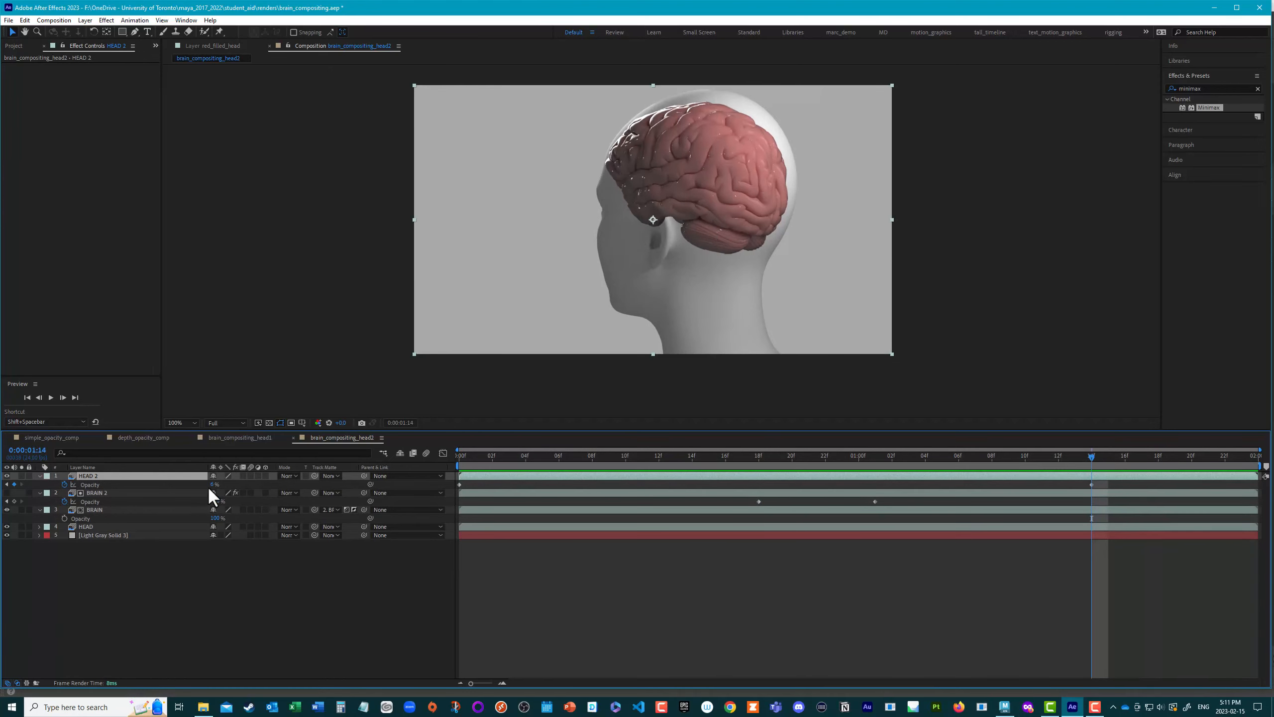
{"action": "left_click_drag", "start_coordinate": [214, 484], "coordinate": [232, 485]}
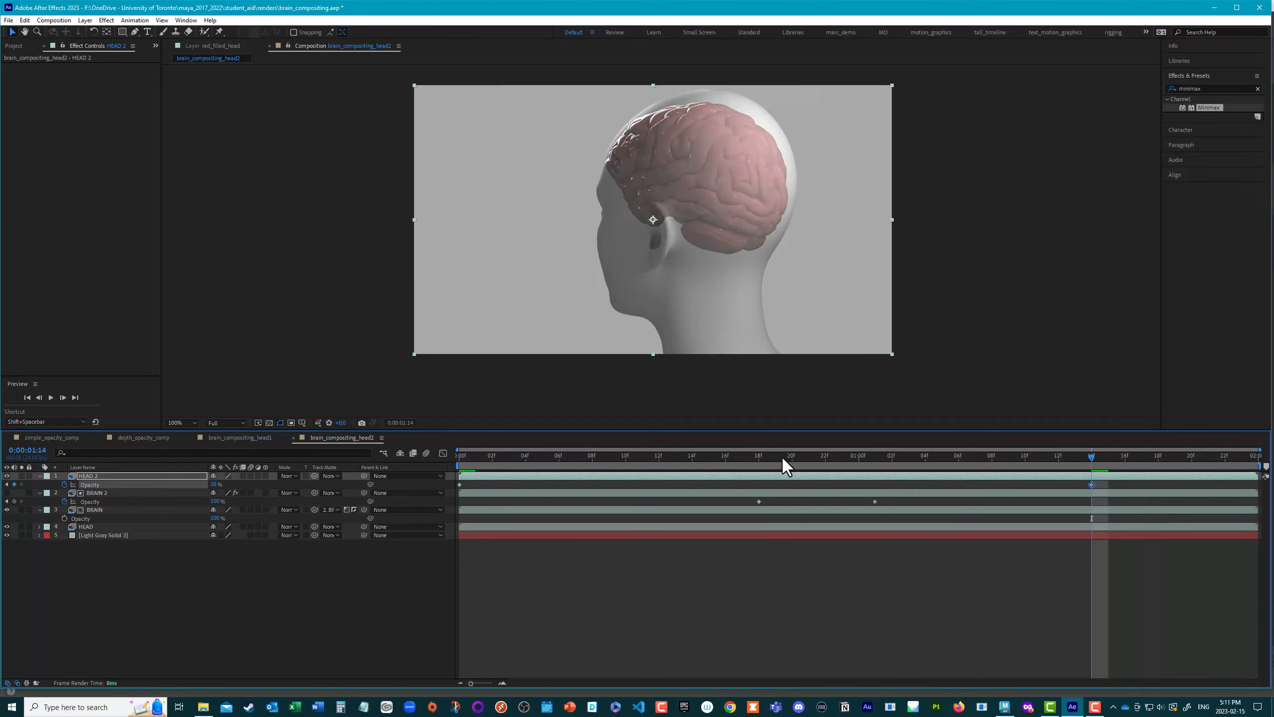
{"action": "key", "text": "space"}
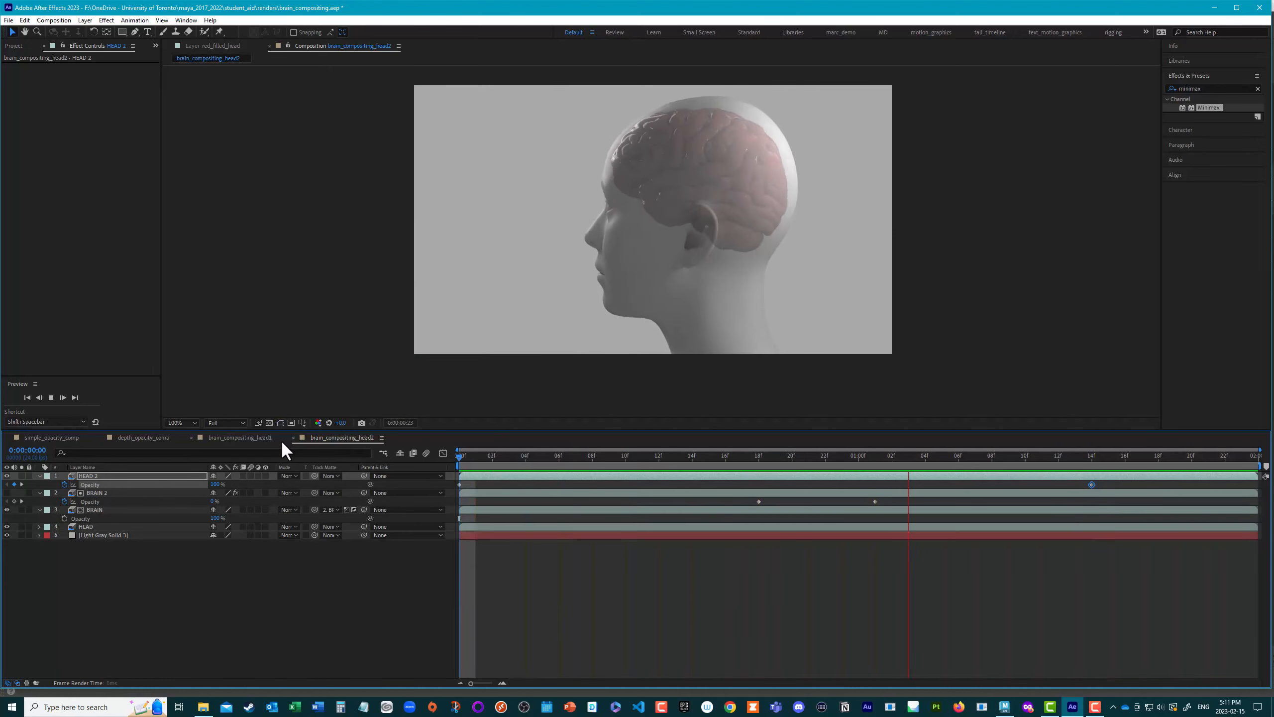
{"action": "key", "text": "space"}
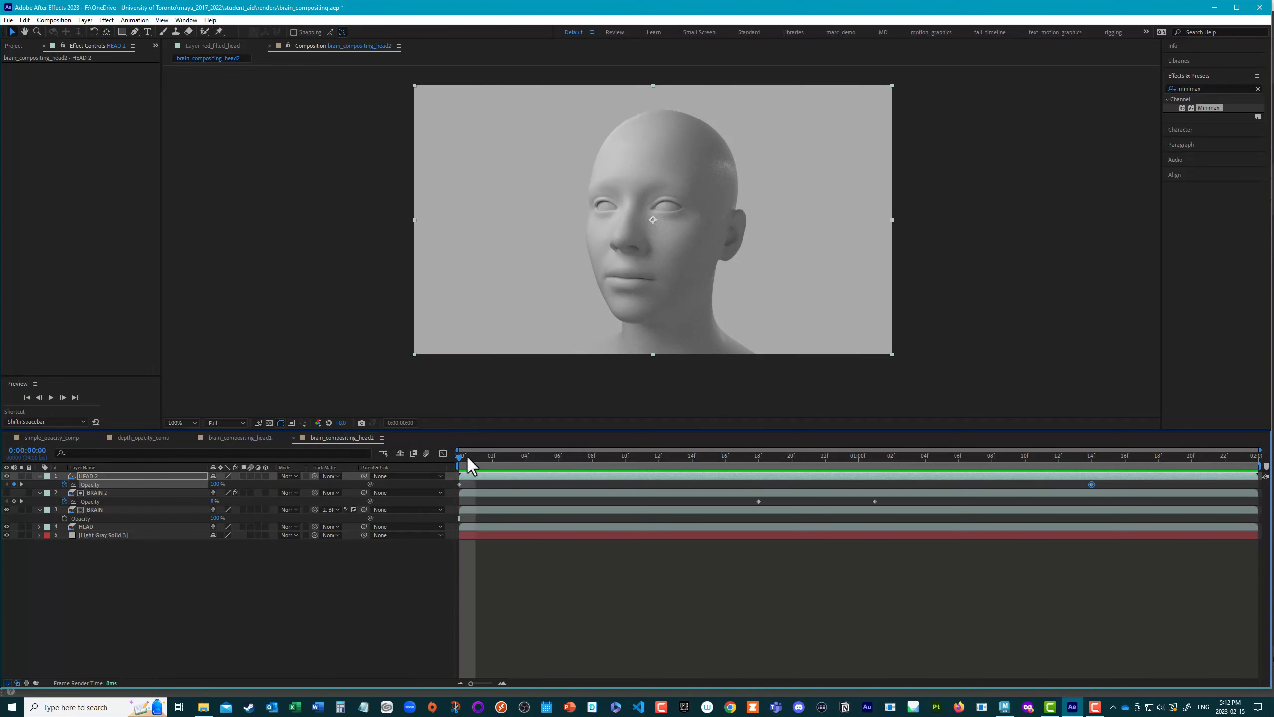
Step: Duplicate the HEAD layer at 0:00:01:13 and apply the Fill effect to the copy
{"action": "left_click_drag", "start_coordinate": [464, 455], "coordinate": [1075, 562]}
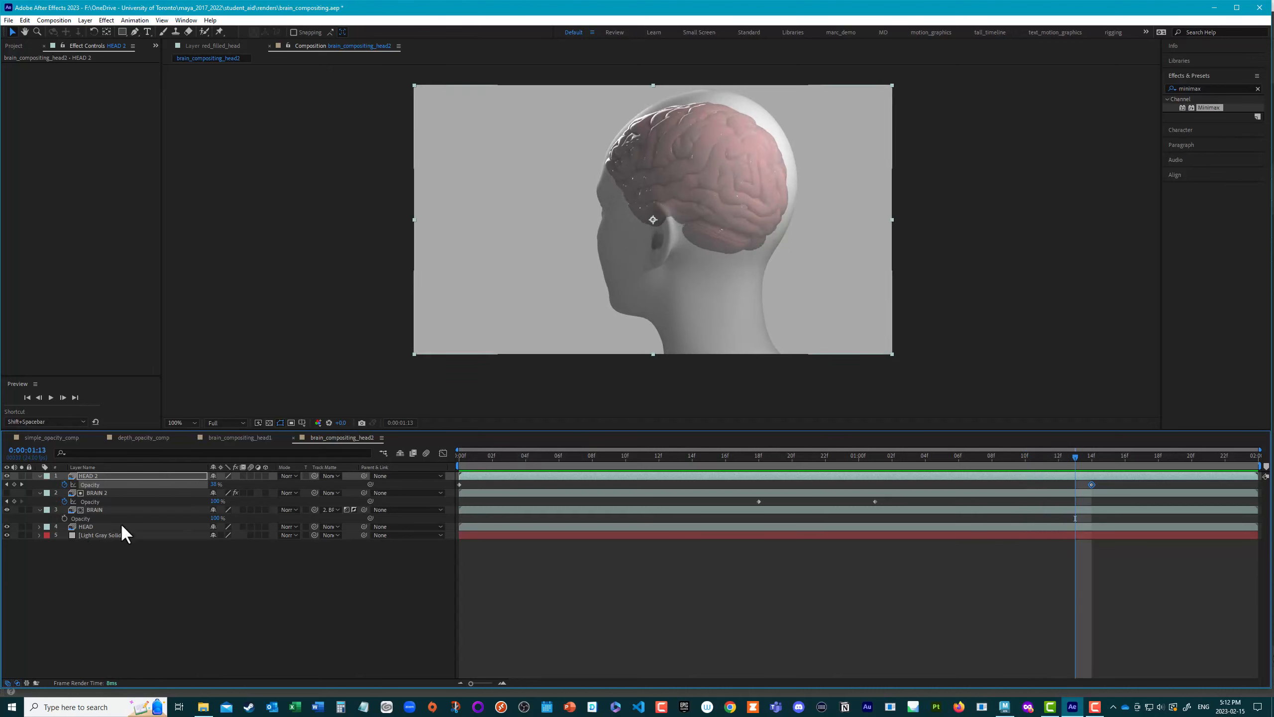
{"action": "left_click", "coordinate": [95, 526]}
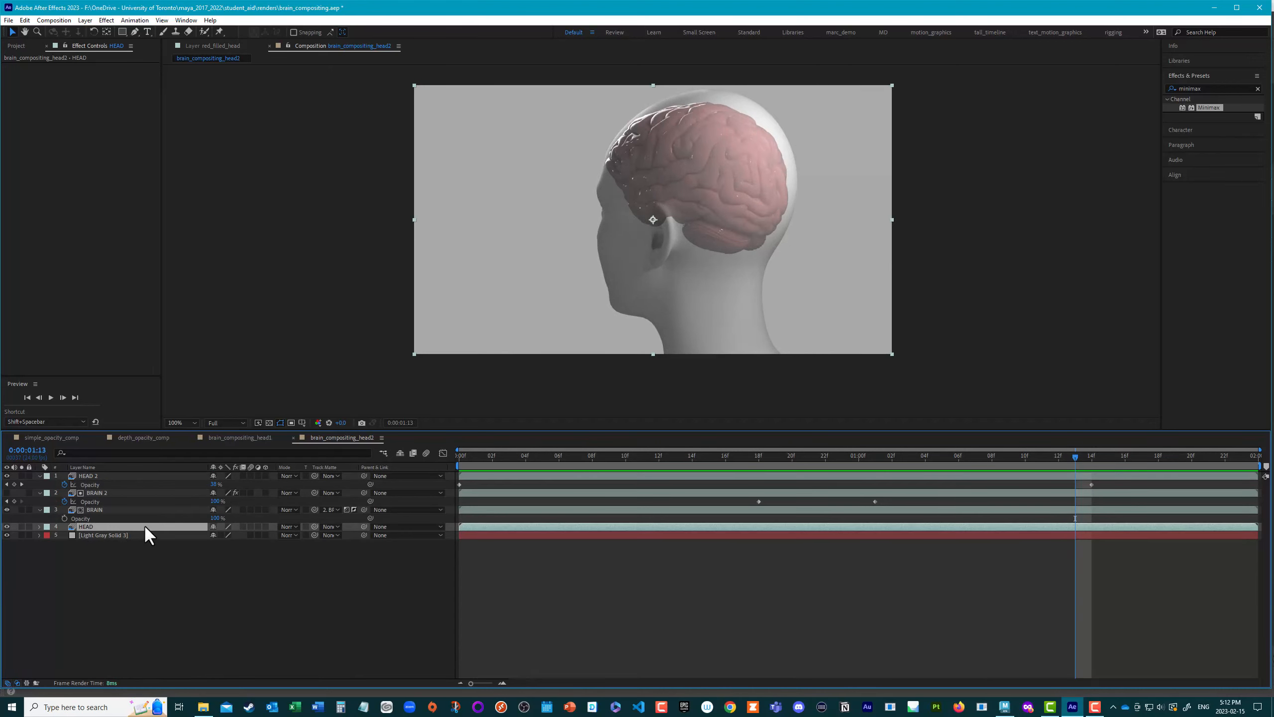
{"action": "key", "text": "ctrl+d"}
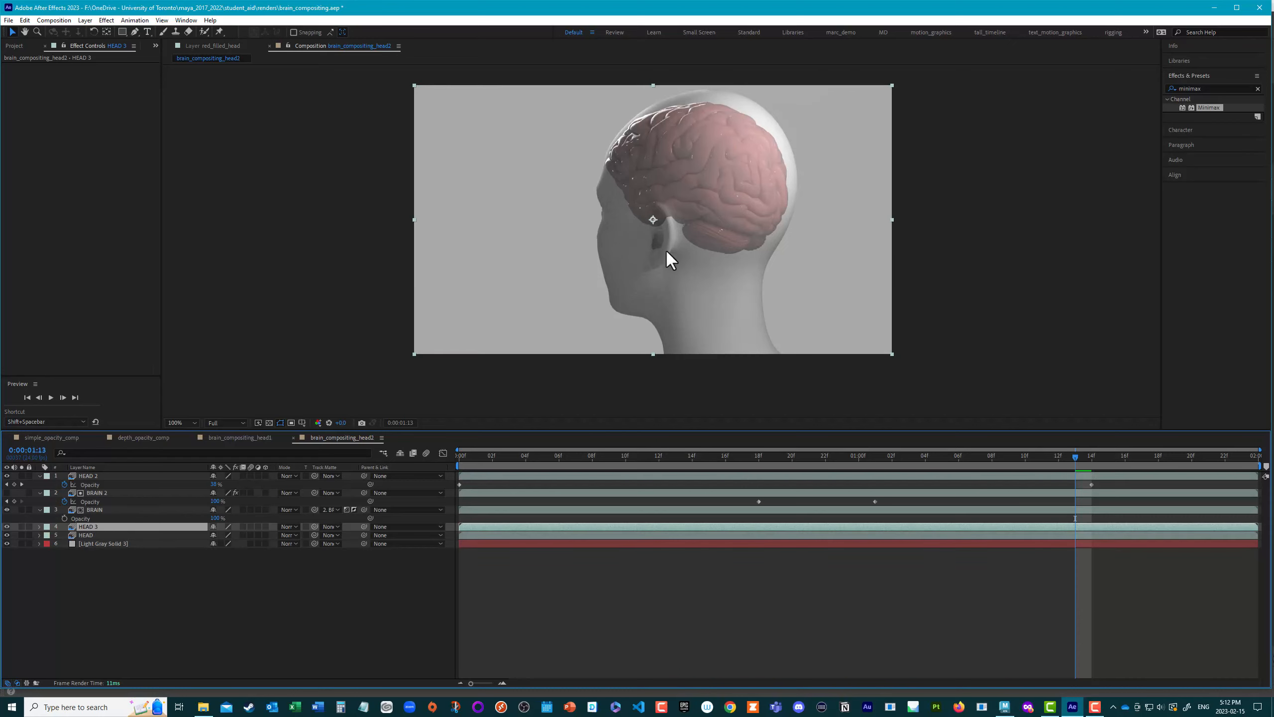
{"action": "left_click", "coordinate": [1215, 88]}
{"action": "type", "text": "fill"}
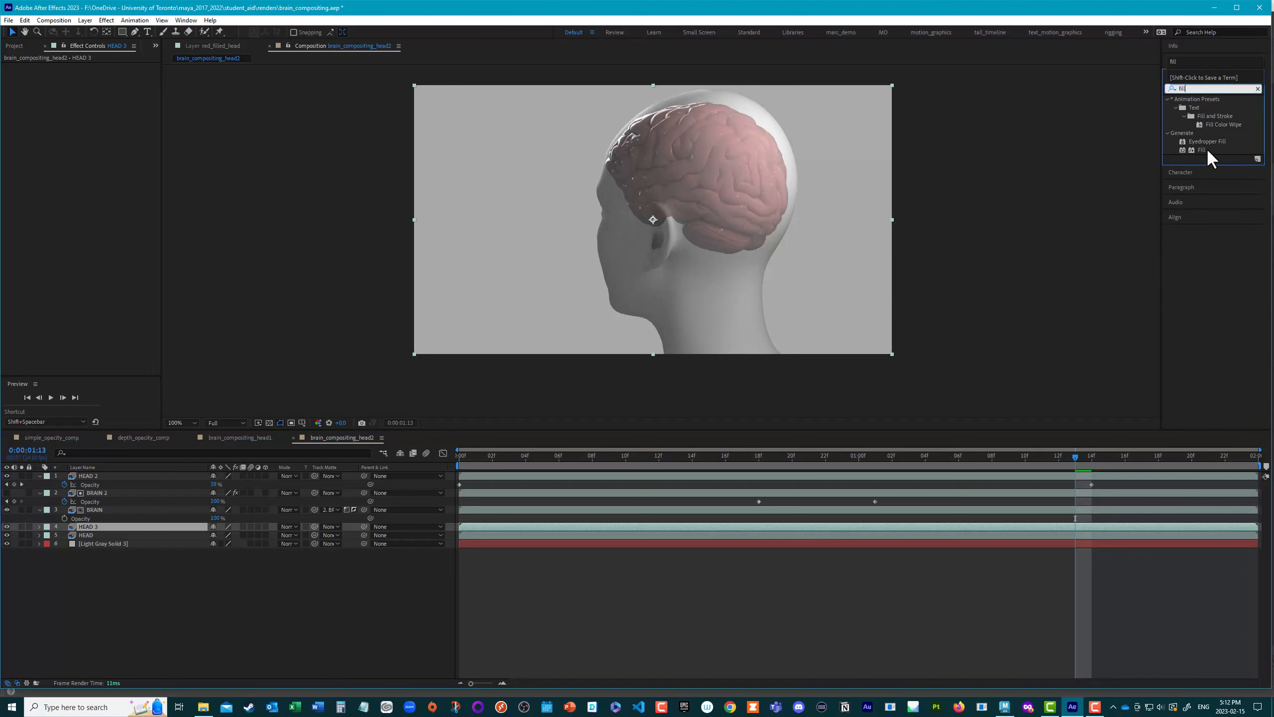
{"action": "double_click", "coordinate": [1203, 151]}
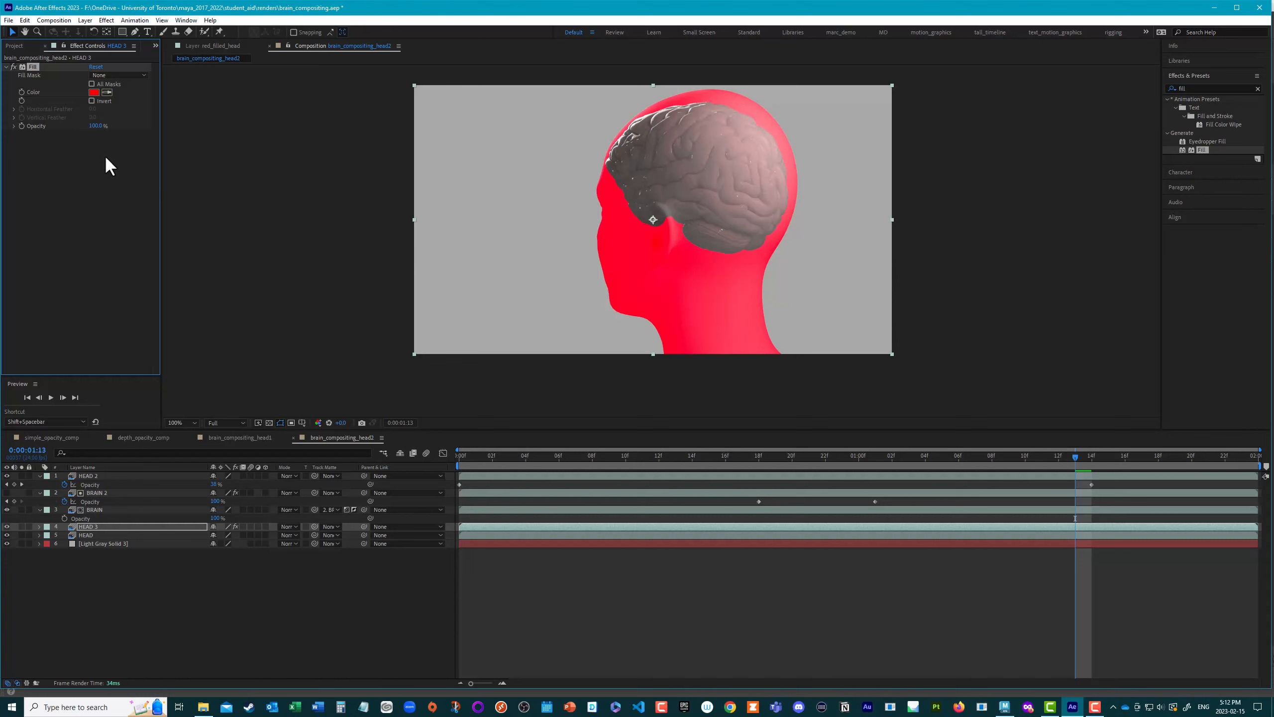
Step: Set the Fill colour on the duplicated head layer to a very dark red (150404)
{"action": "left_click", "coordinate": [94, 92]}
{"action": "left_click_drag", "start_coordinate": [319, 348], "coordinate": [375, 446]}
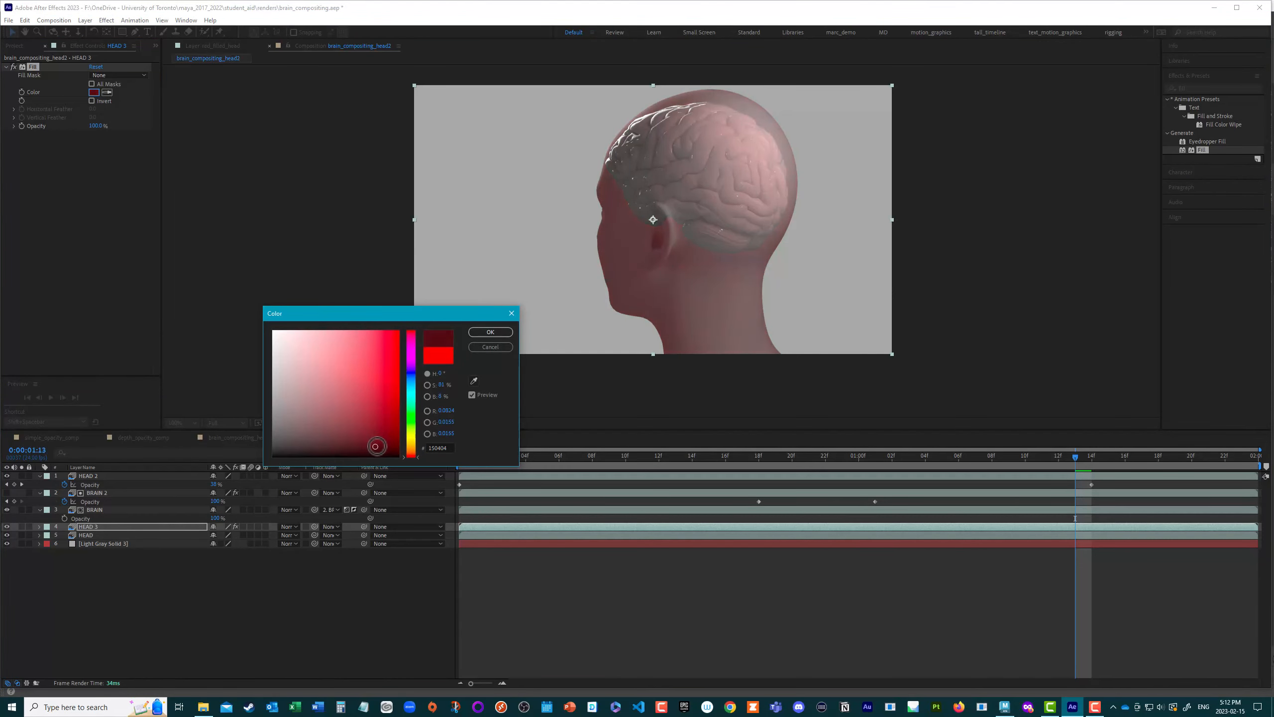
{"action": "left_click", "coordinate": [490, 332]}
Step: Mask HEAD 3 with a rectangle spanning the head down to the lower neck, feathered about 230 pixels, and save the project
{"action": "left_click", "coordinate": [105, 526]}
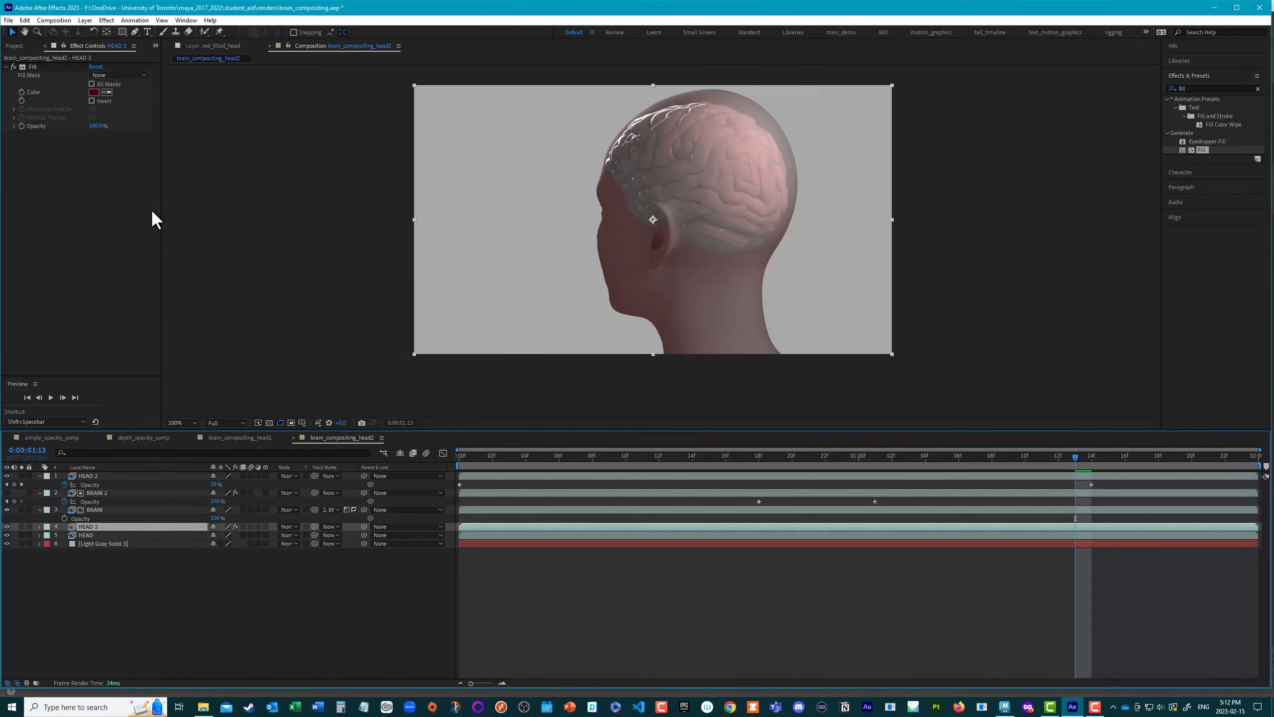
{"action": "left_click", "coordinate": [121, 31]}
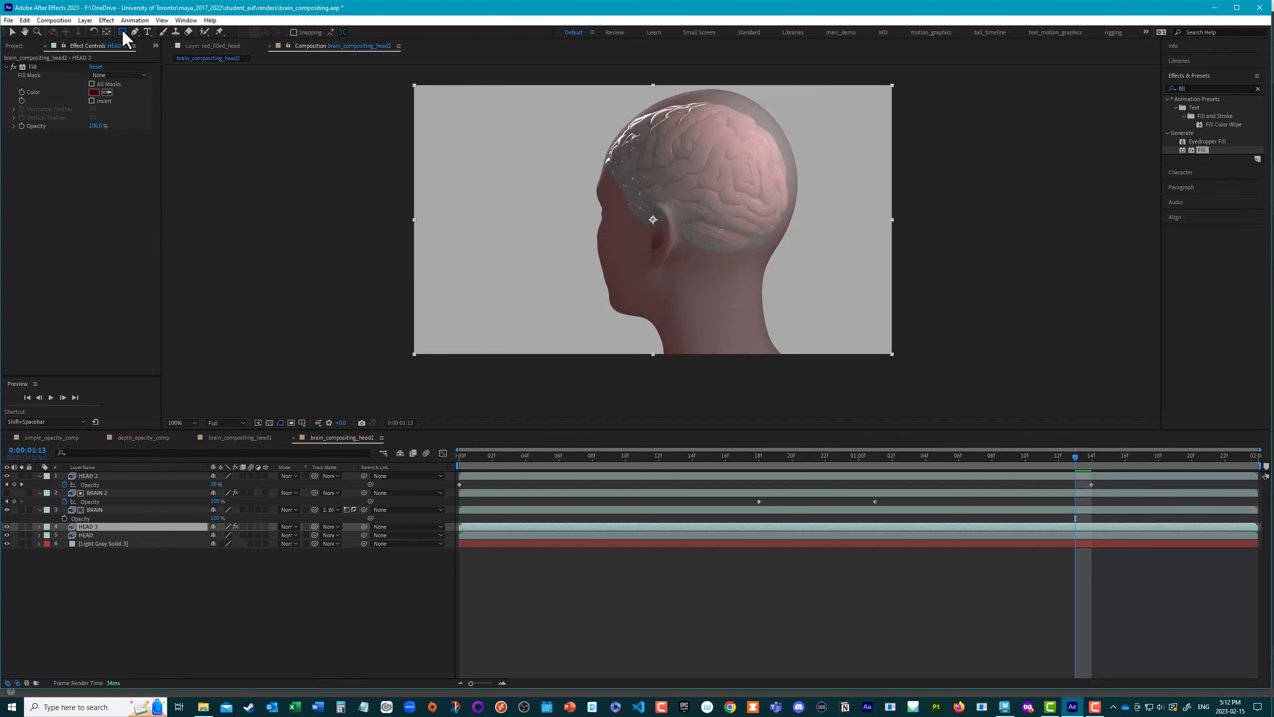
{"action": "left_click_drag", "start_coordinate": [548, 83], "coordinate": [868, 324]}
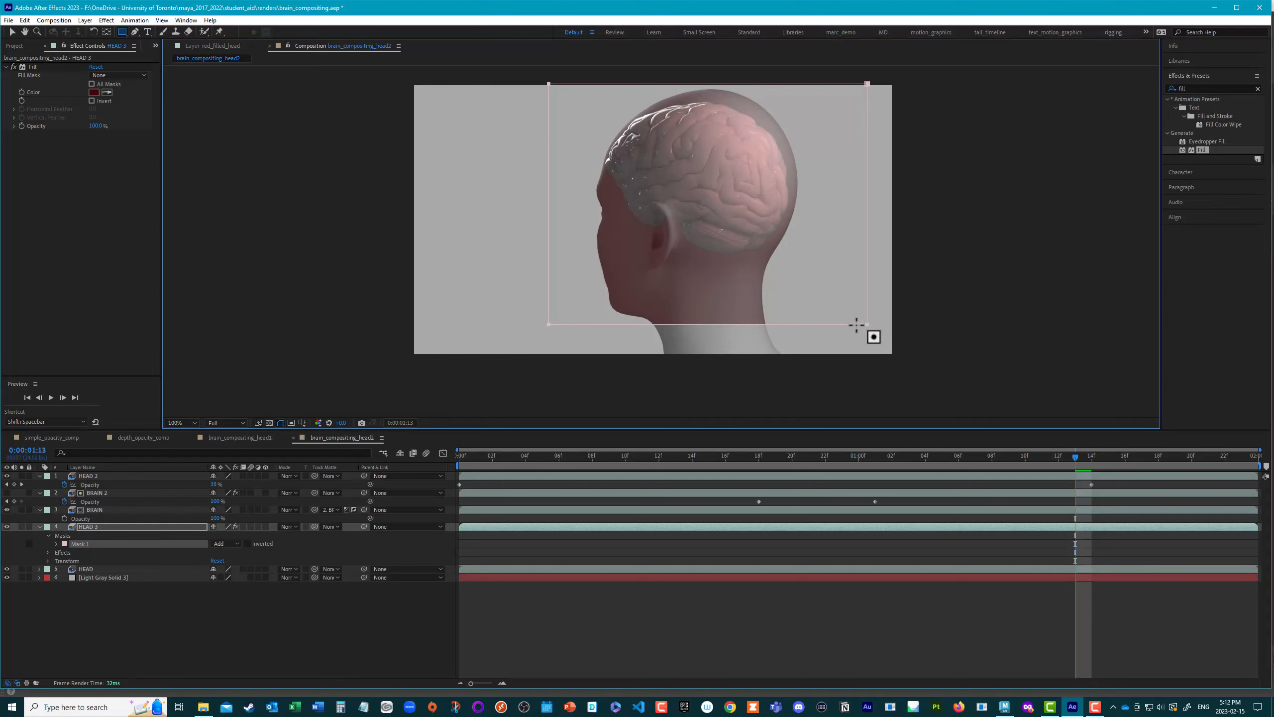
{"action": "key", "text": "f"}
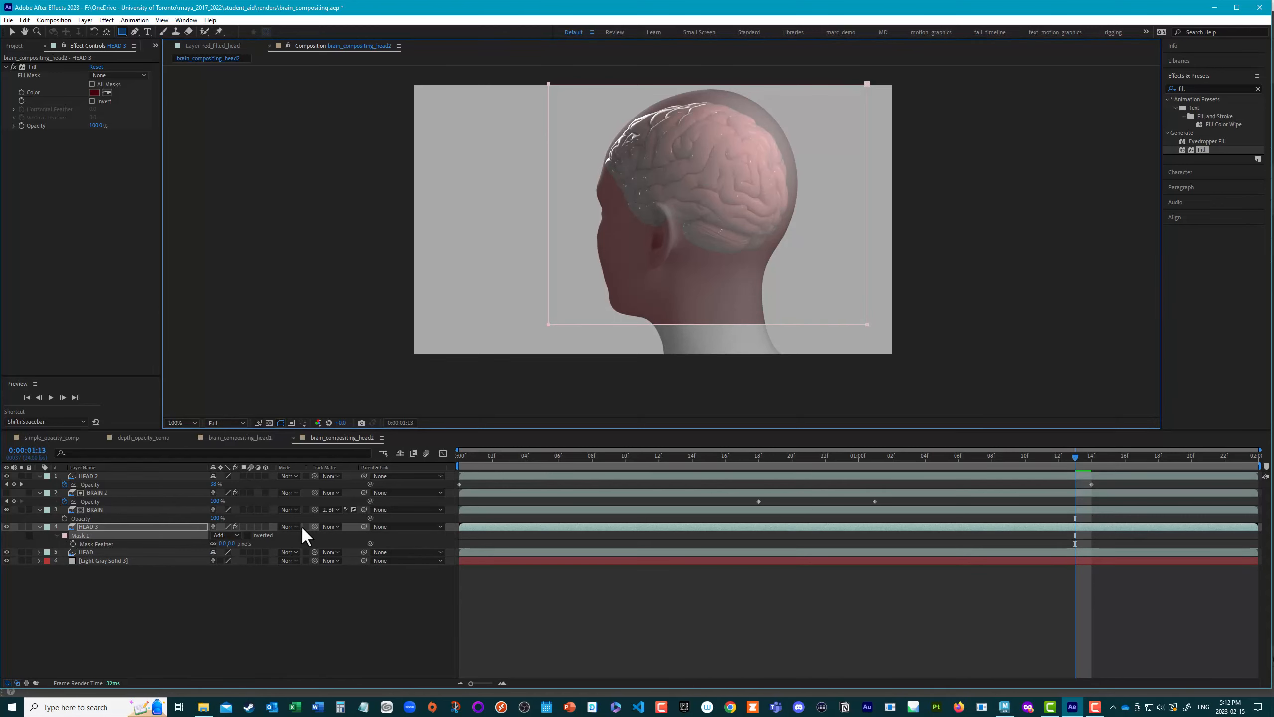
{"action": "left_click_drag", "start_coordinate": [221, 544], "coordinate": [306, 556]}
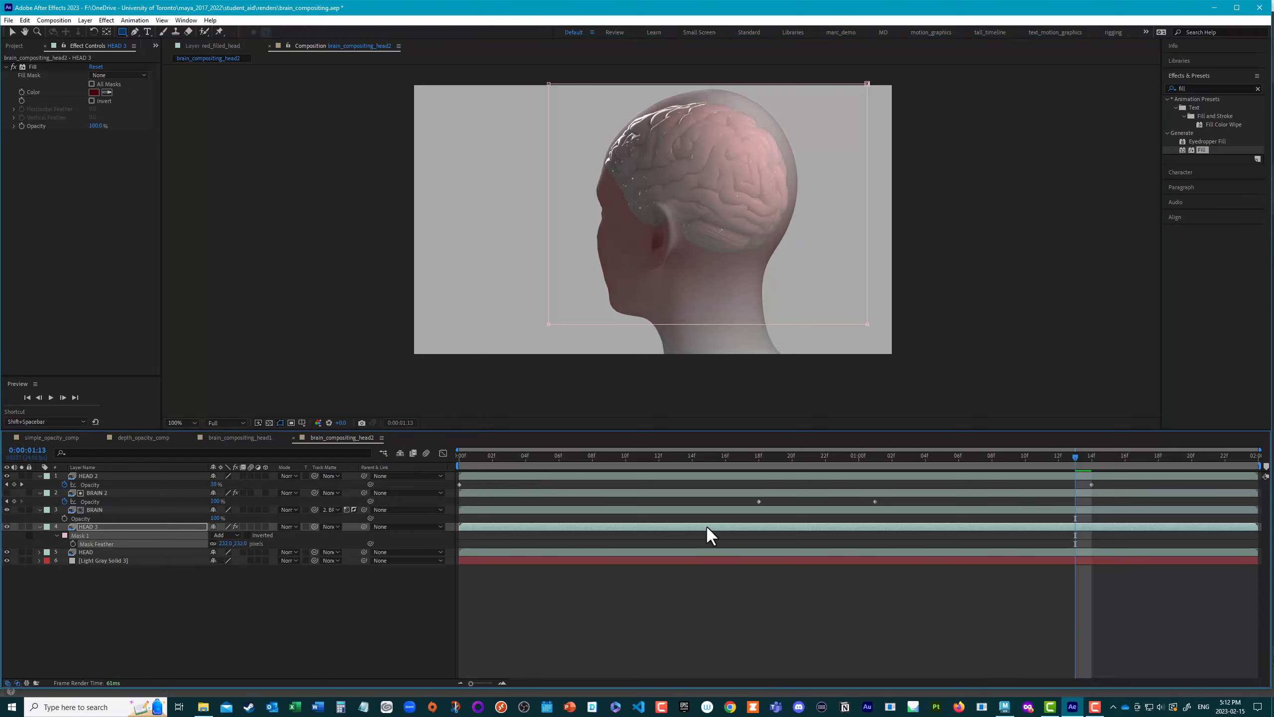
{"action": "left_click_drag", "start_coordinate": [1077, 455], "coordinate": [1072, 531]}
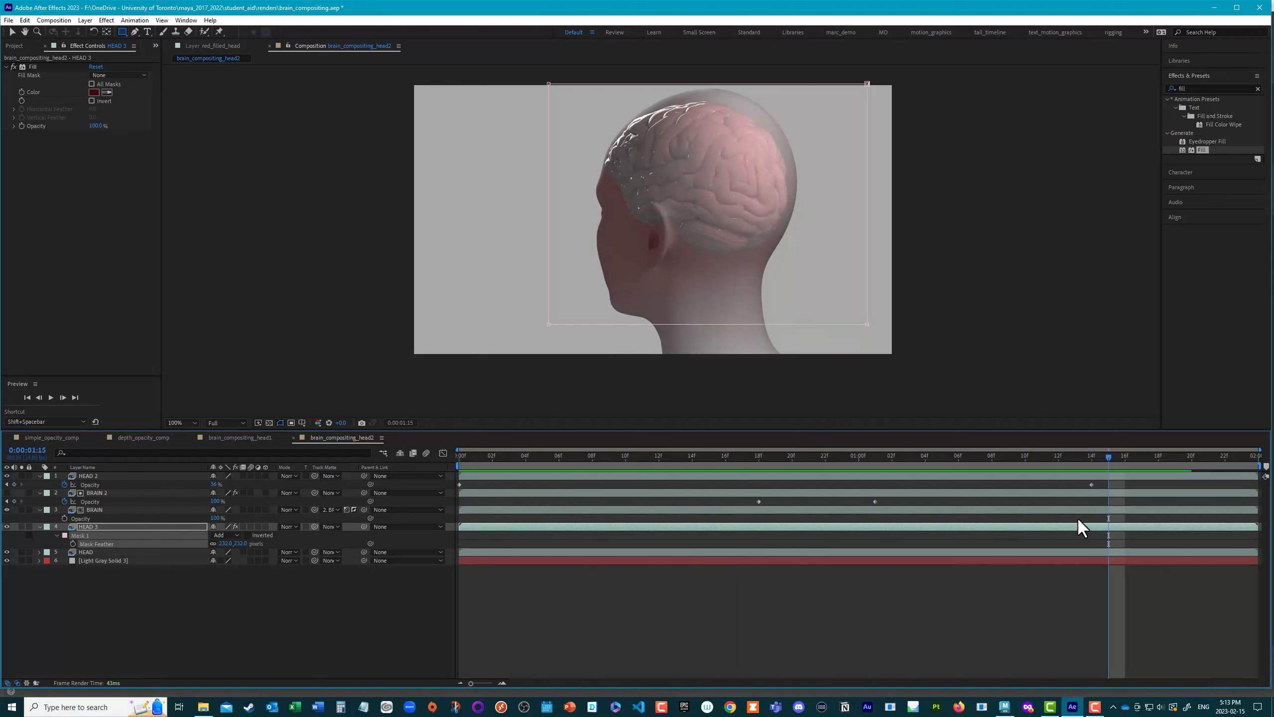
{"action": "key", "text": "ctrl+s"}
Step: Create a new composition from the brain_compositing_head1 EXR sequence and place a light gray solid beneath the head layer
{"action": "left_click", "coordinate": [20, 47]}
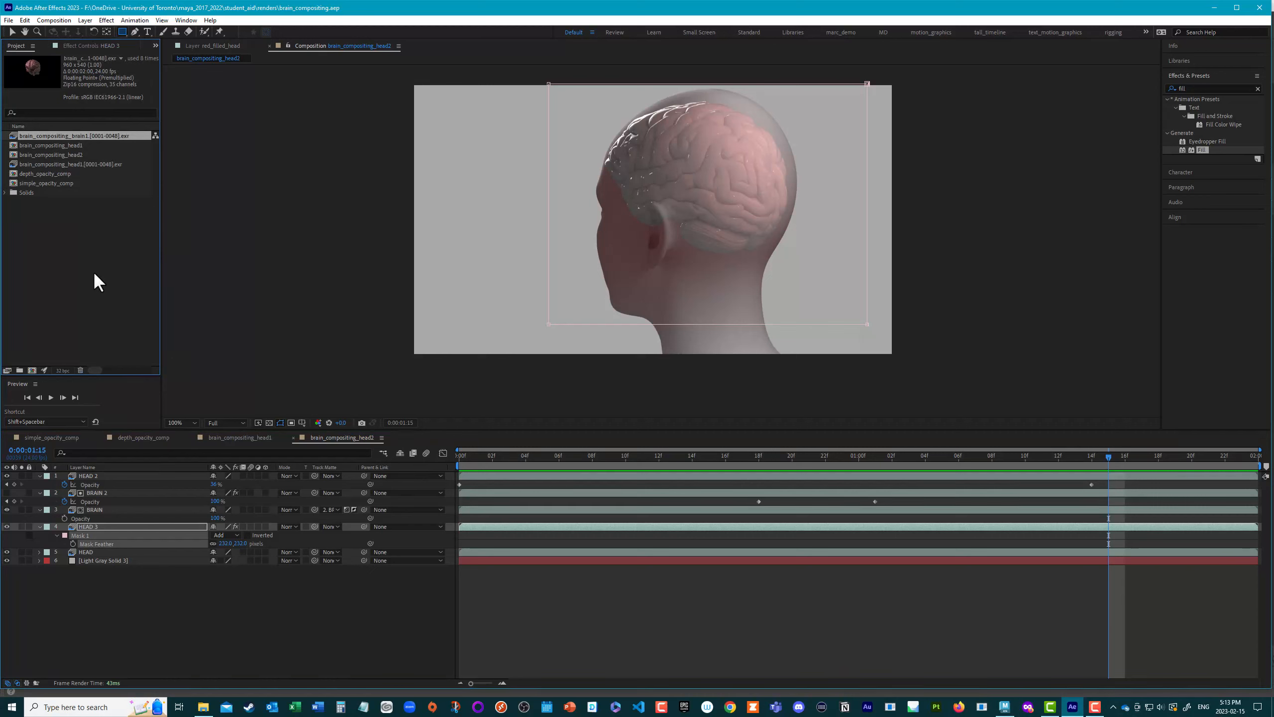
{"action": "left_click", "coordinate": [76, 276]}
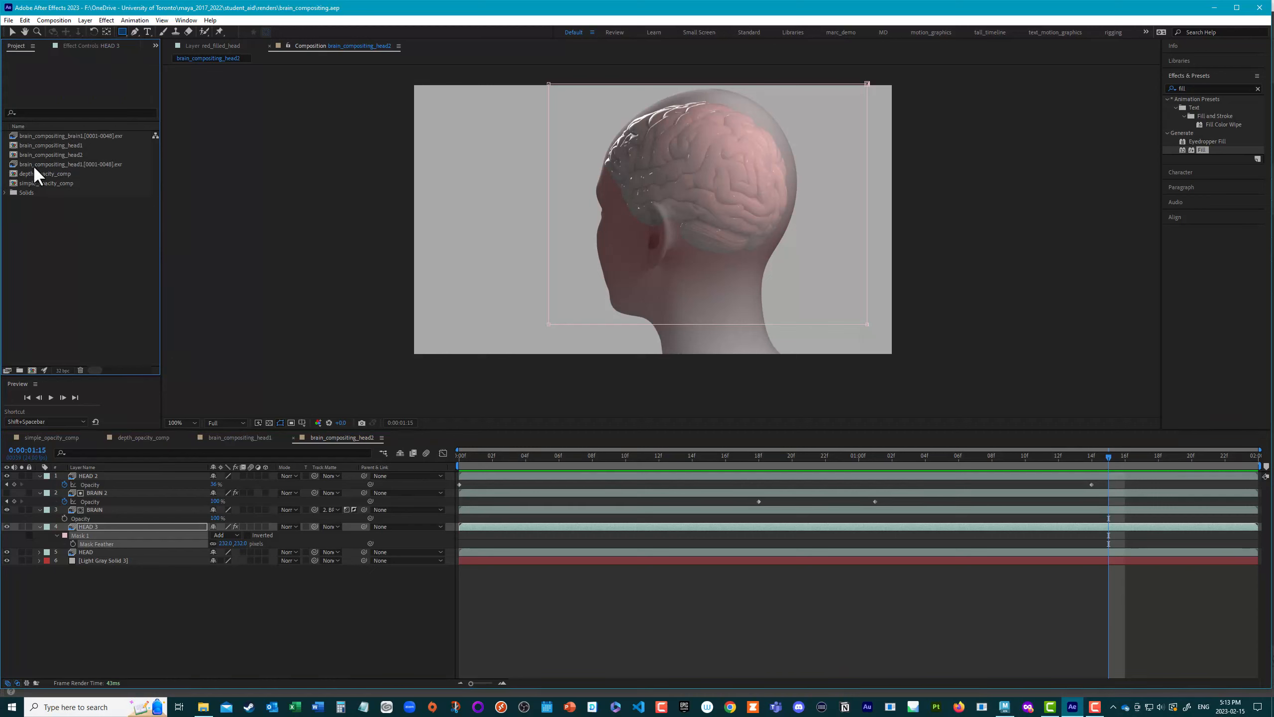
{"action": "left_click_drag", "start_coordinate": [39, 166], "coordinate": [31, 369]}
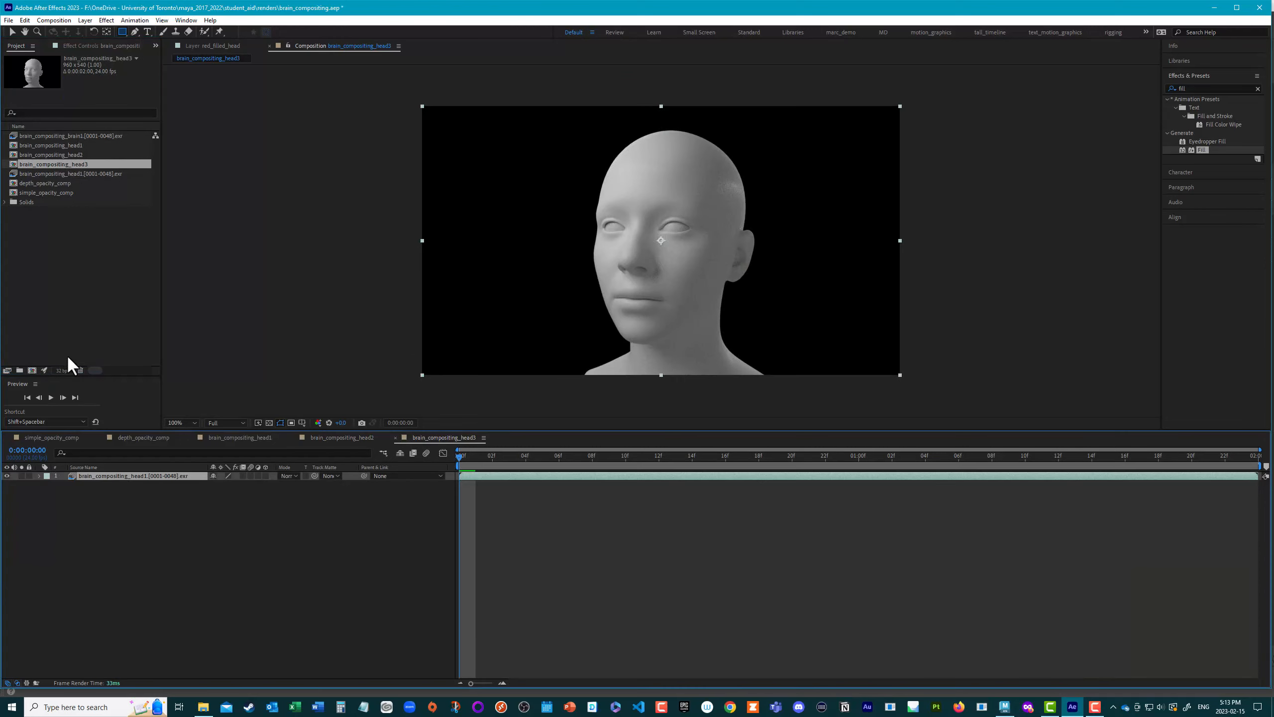
{"action": "key", "text": "ctrl+y"}
{"action": "left_click", "coordinate": [664, 328]}
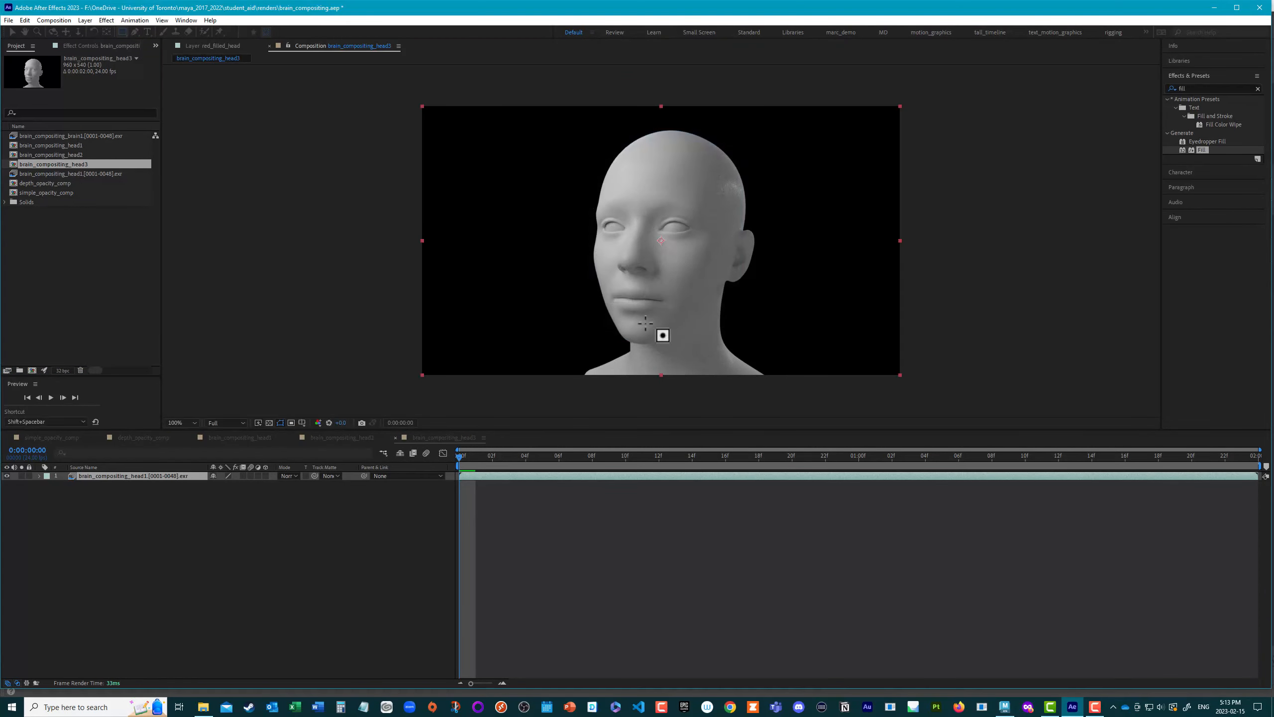
{"action": "left_click_drag", "start_coordinate": [155, 479], "coordinate": [250, 522]}
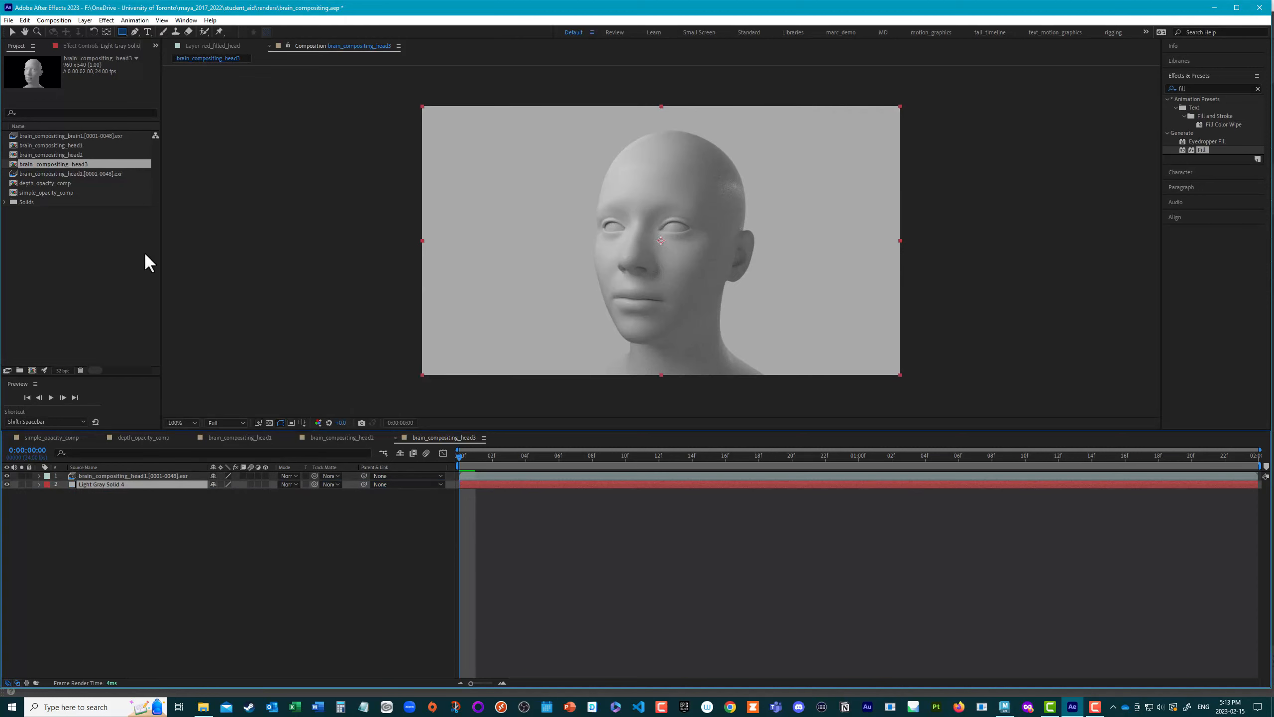
Step: Add the brain_compositing_brain1 EXR sequence above the head and rename the two sequence layers brain and head
{"action": "left_click_drag", "start_coordinate": [52, 135], "coordinate": [660, 244]}
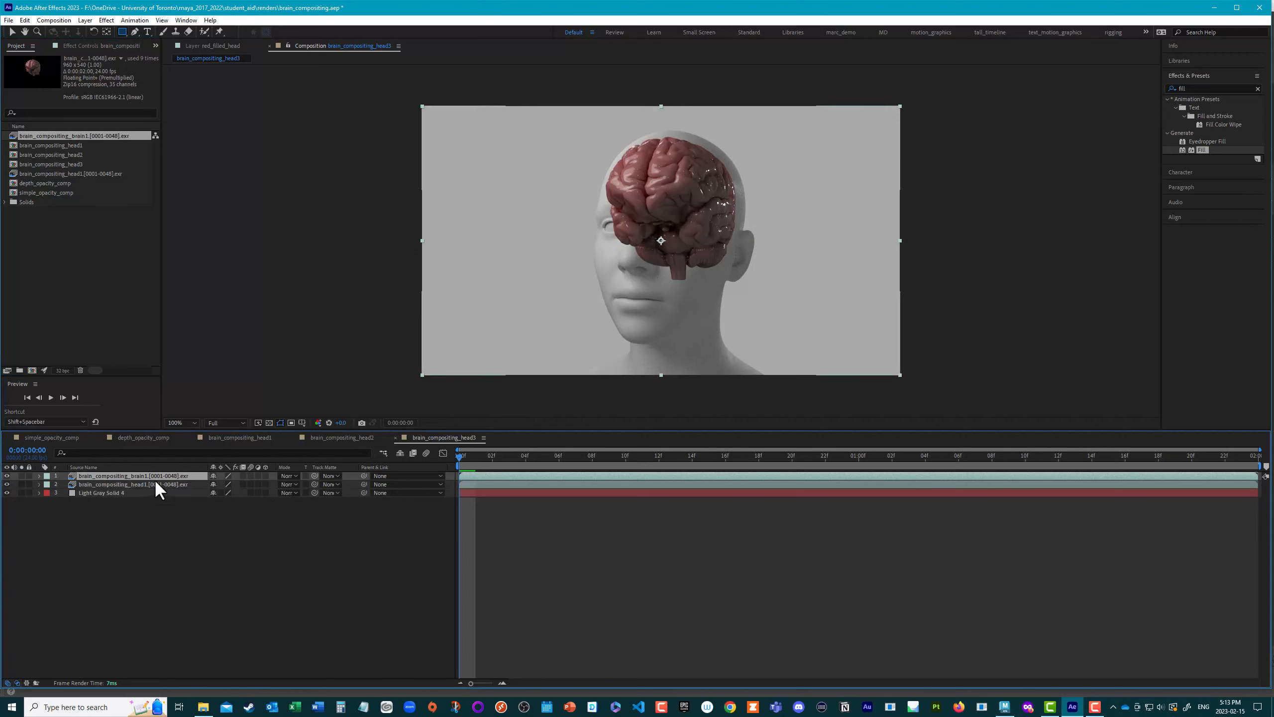
{"action": "key", "text": "Return"}
{"action": "type", "text": "brain"}
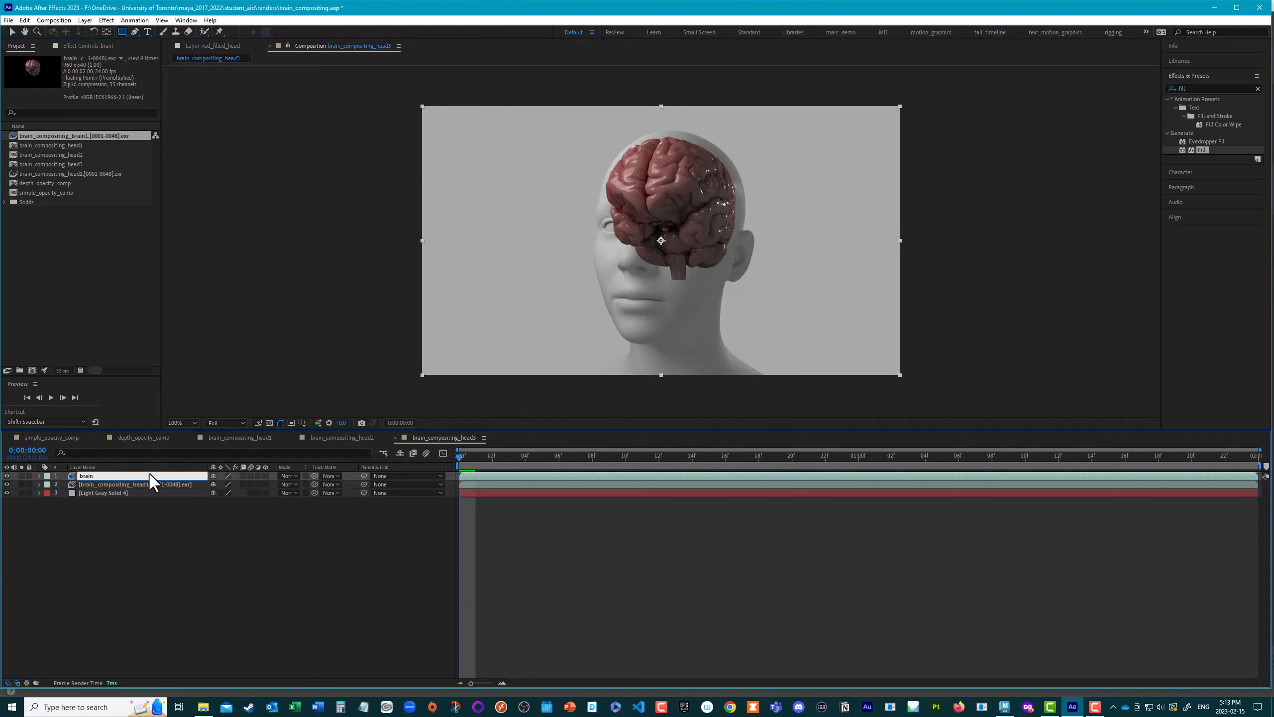
{"action": "key", "text": "Return"}
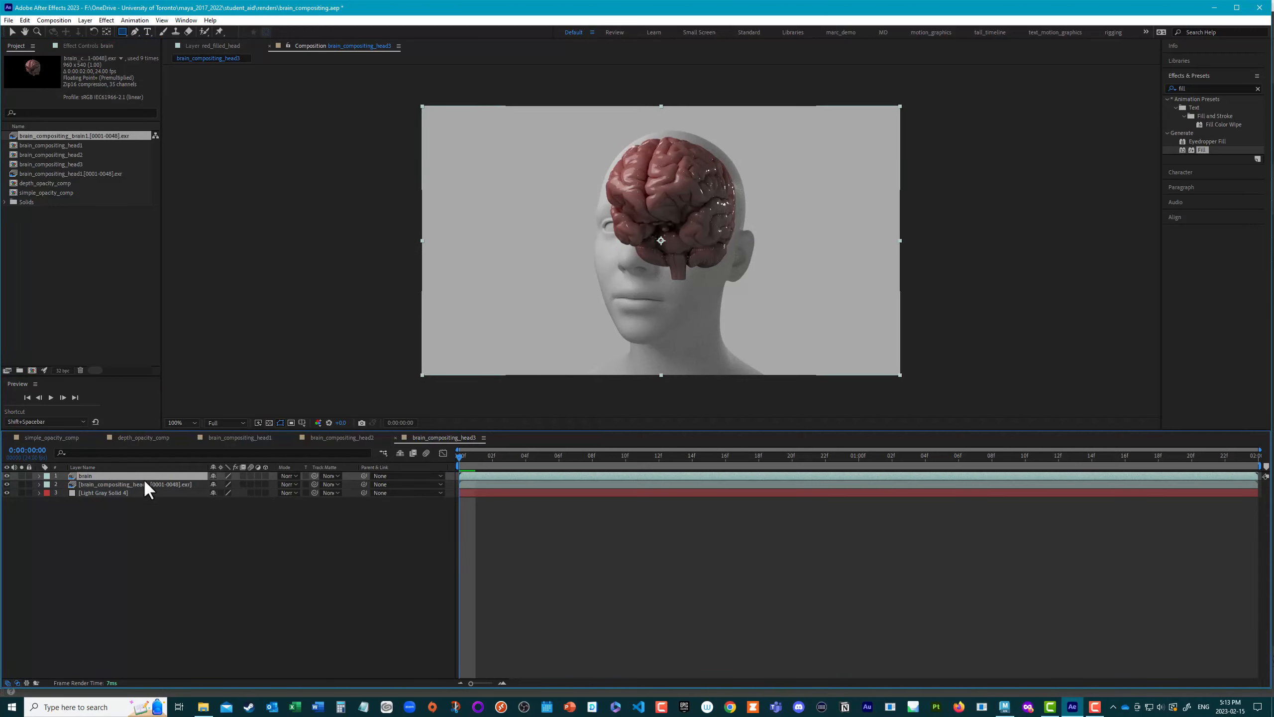
{"action": "left_click", "coordinate": [143, 482]}
{"action": "key", "text": "Return"}
{"action": "type", "text": "head"}
{"action": "key", "text": "Return"}
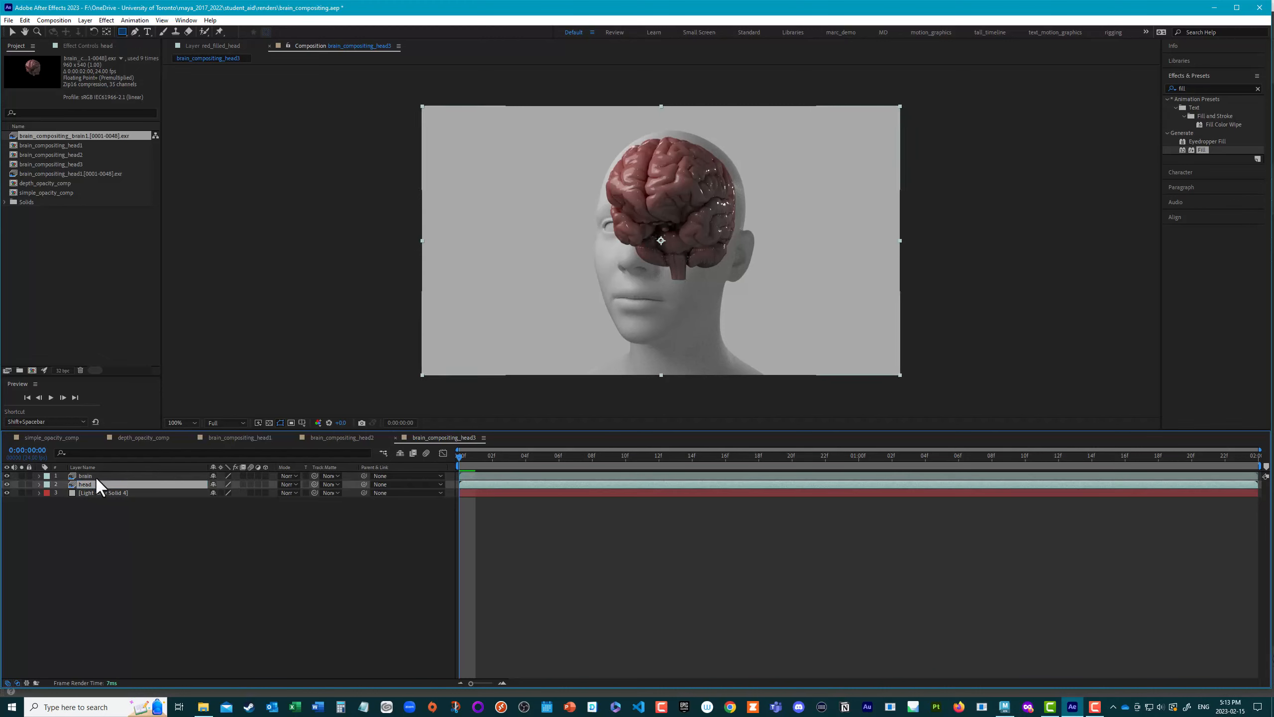
{"action": "left_click", "coordinate": [112, 537]}
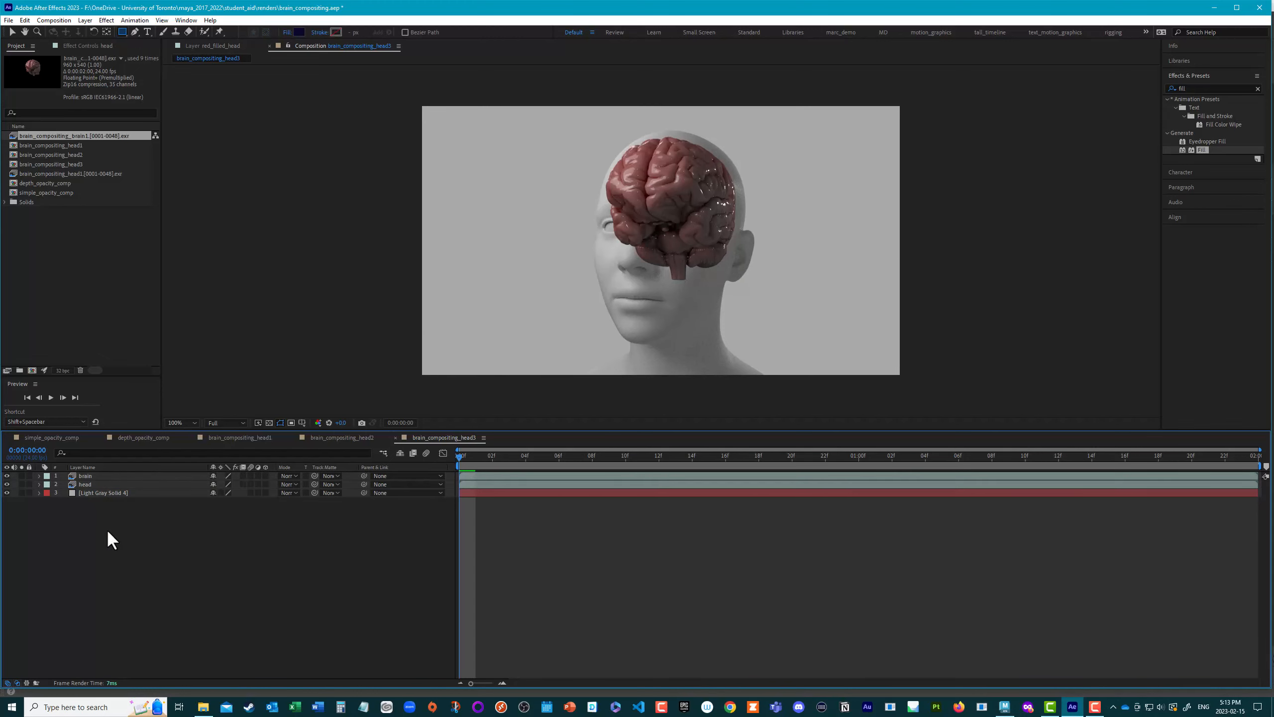
Step: Duplicate the brain layer and apply the EXtractoR effect to the copy
{"action": "left_click", "coordinate": [90, 475]}
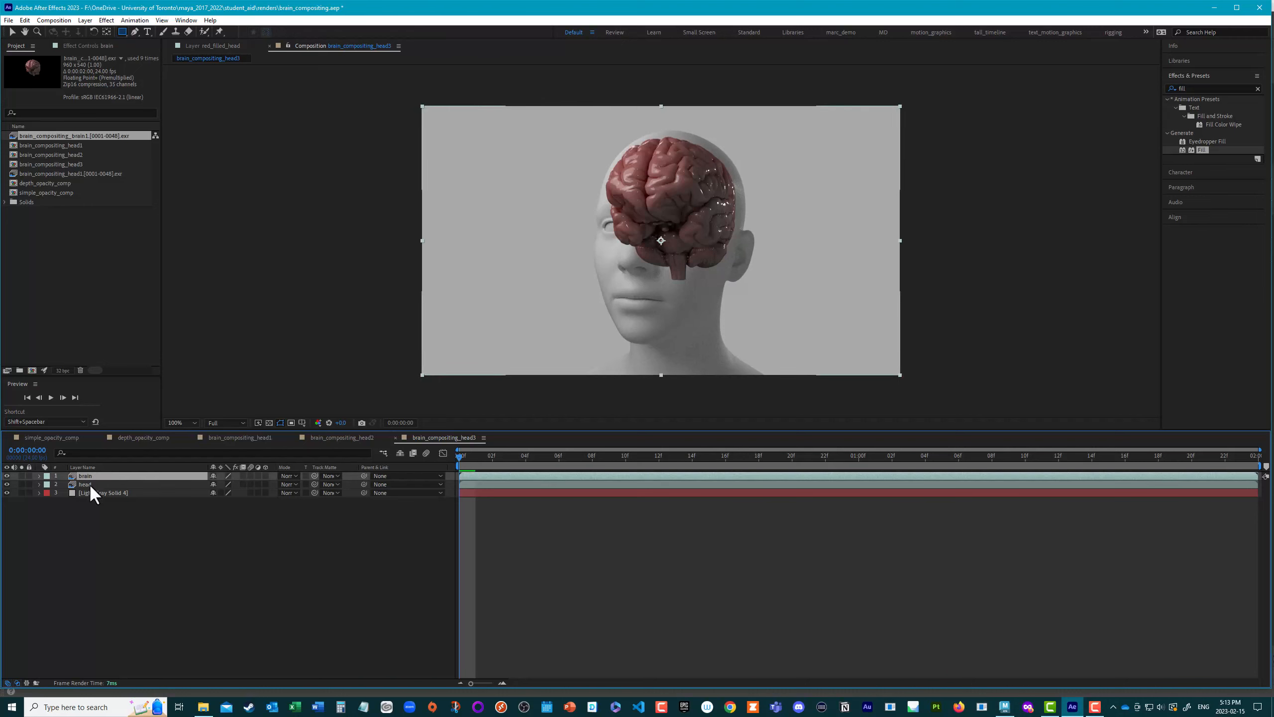
{"action": "key", "text": "ctrl+d"}
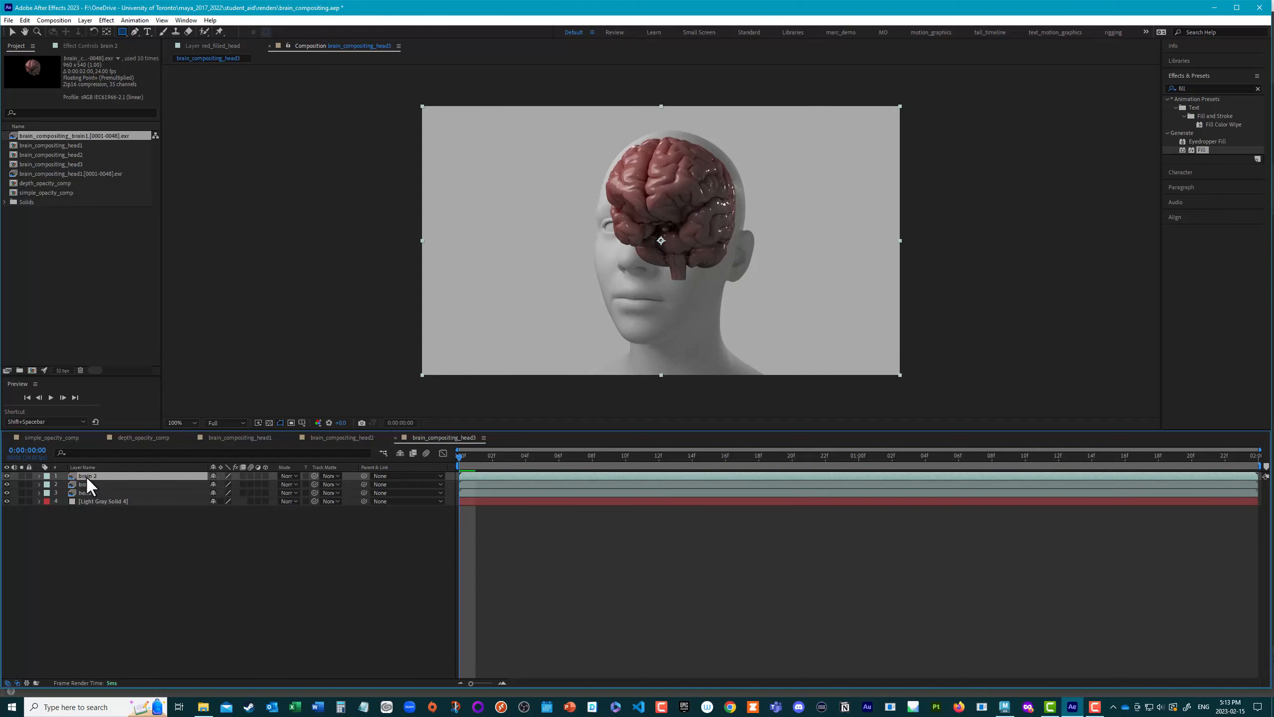
{"action": "left_click", "coordinate": [1194, 87]}
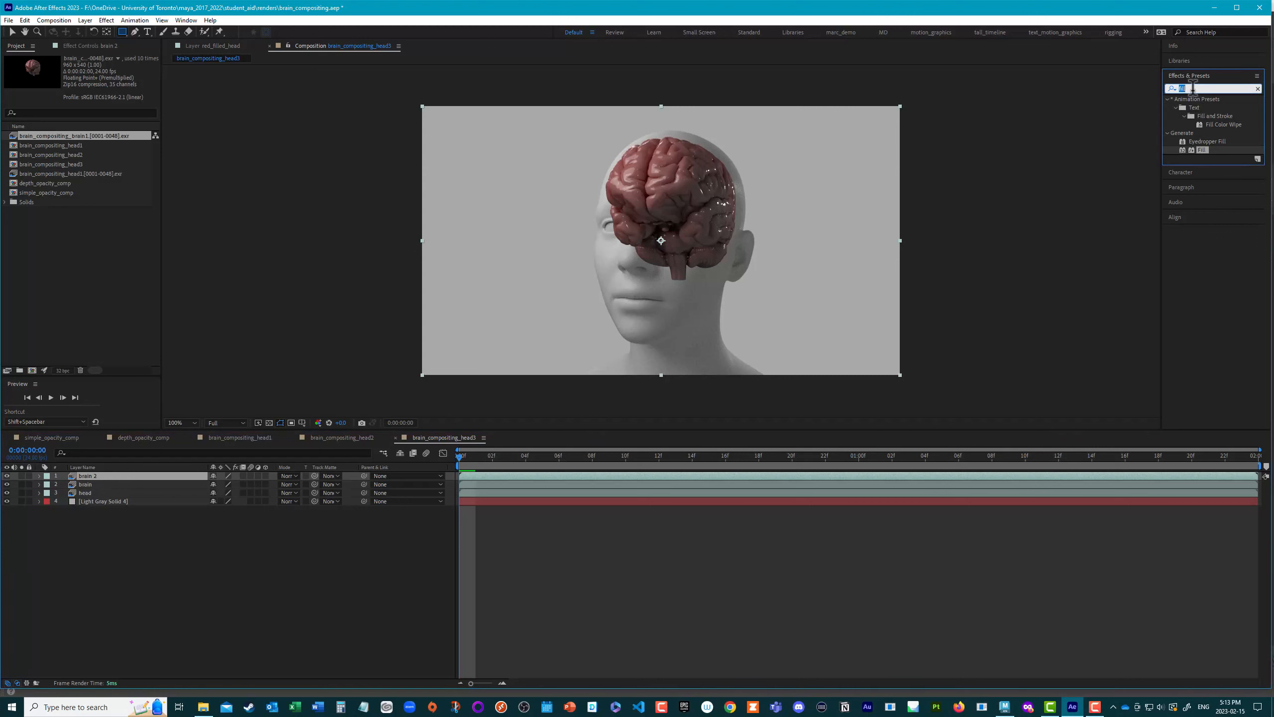
{"action": "type", "text": "ex"}
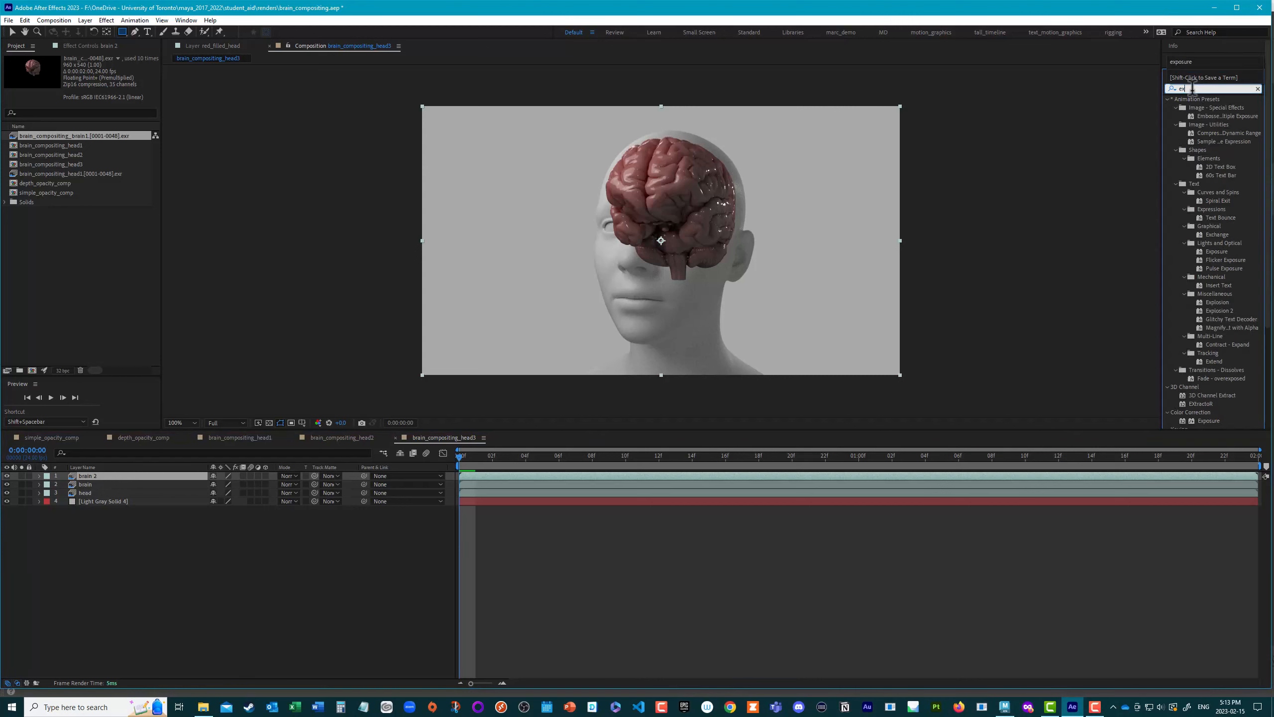
{"action": "type", "text": "tract"}
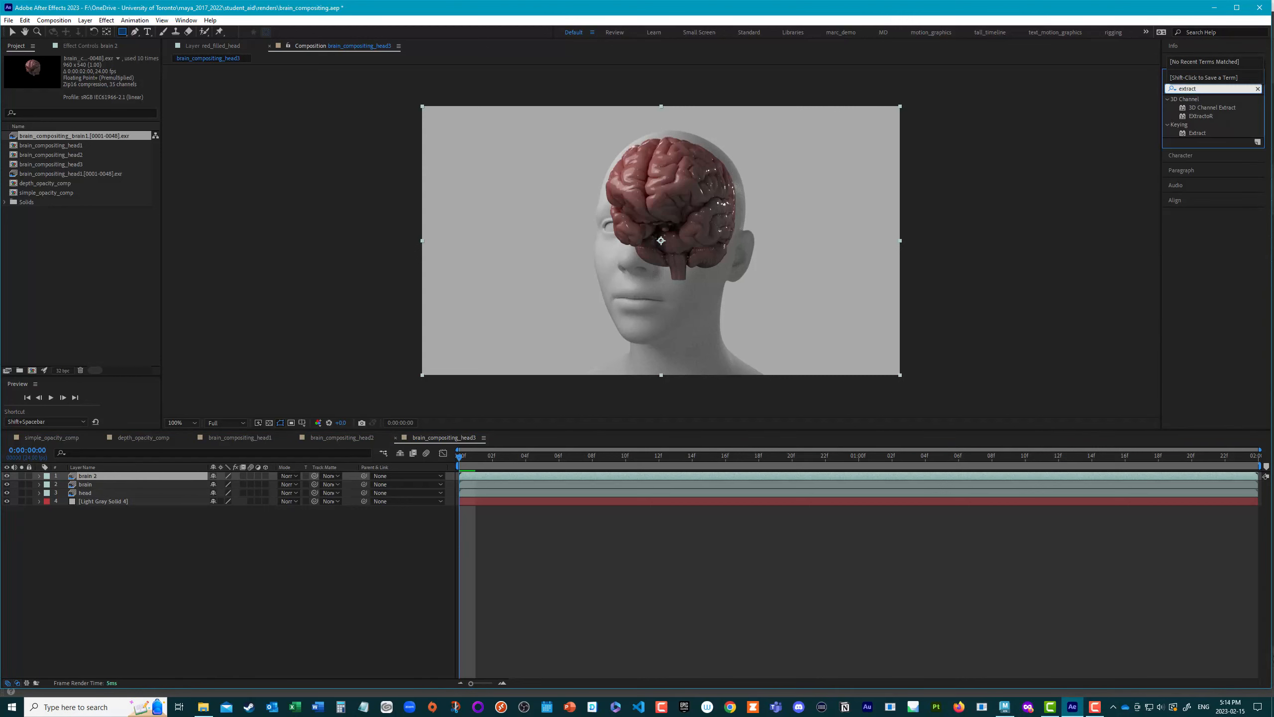
{"action": "type", "text": "or"}
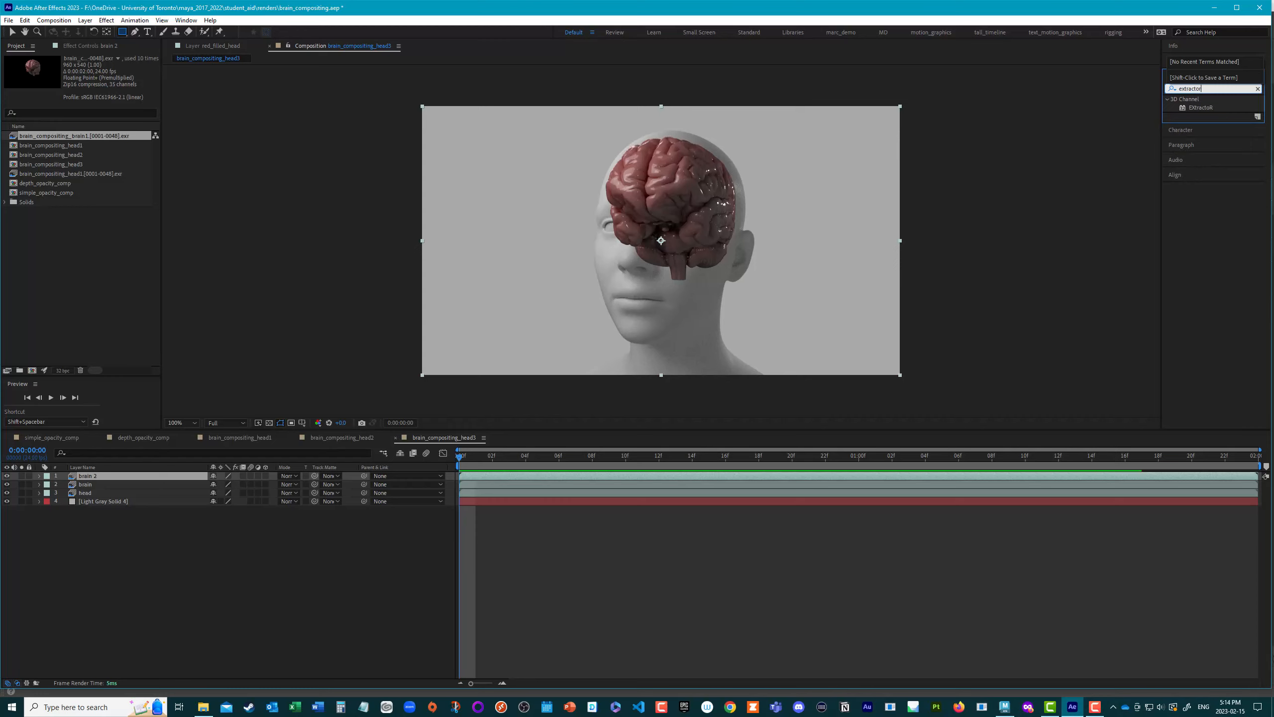
{"action": "left_click", "coordinate": [1198, 106]}
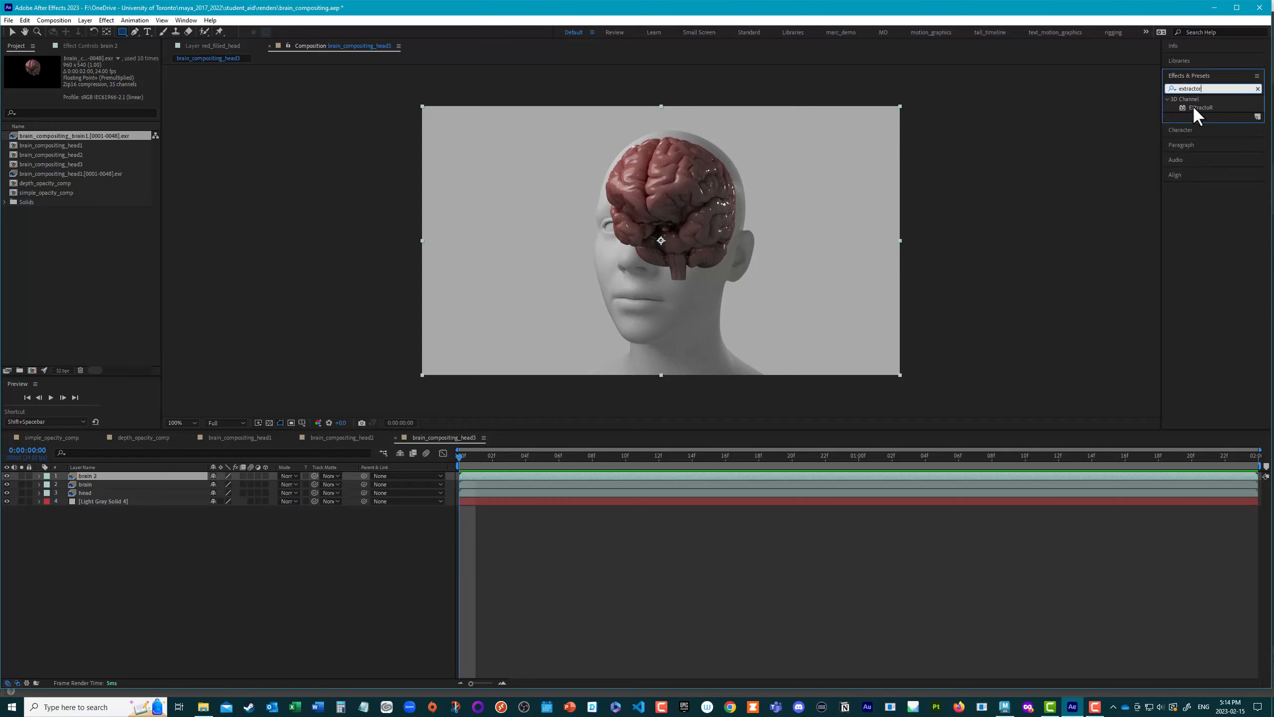
{"action": "double_click", "coordinate": [1193, 106]}
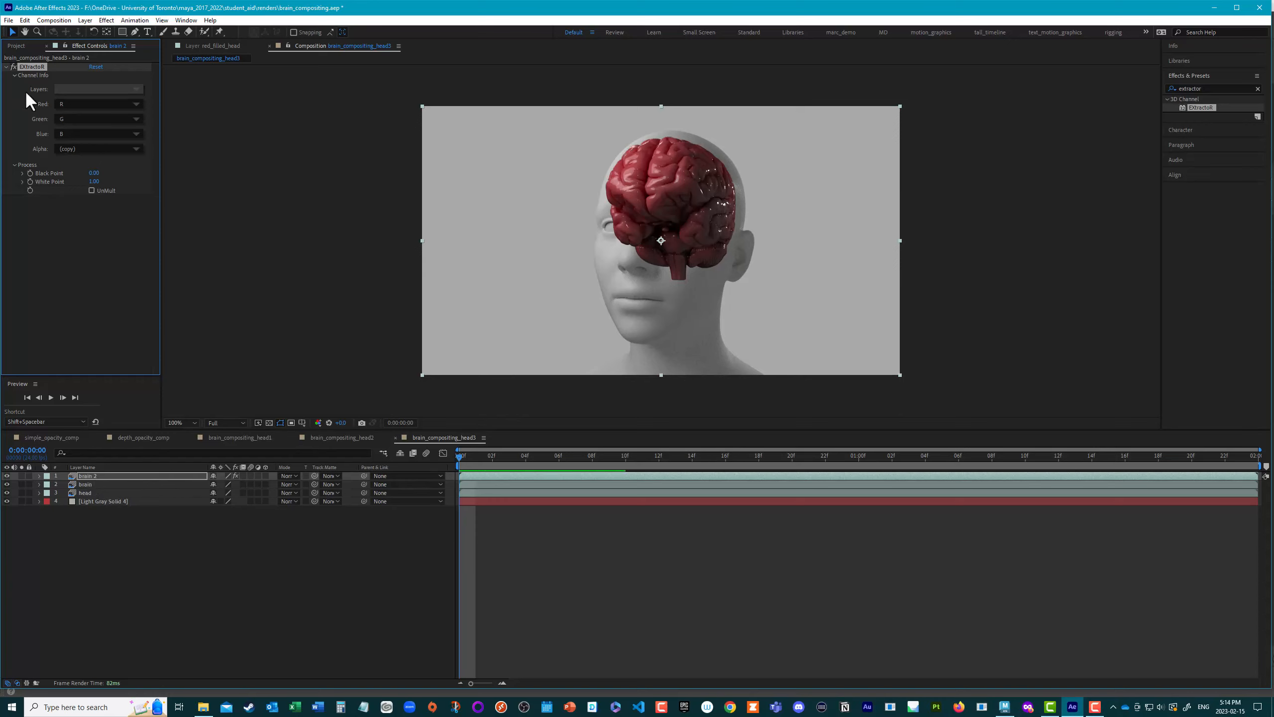
Step: Extract the Z depth channel on the duplicated brain, set the White Point to 12 and raise the Black Point for a graduated depth matte
{"action": "left_click", "coordinate": [75, 87]}
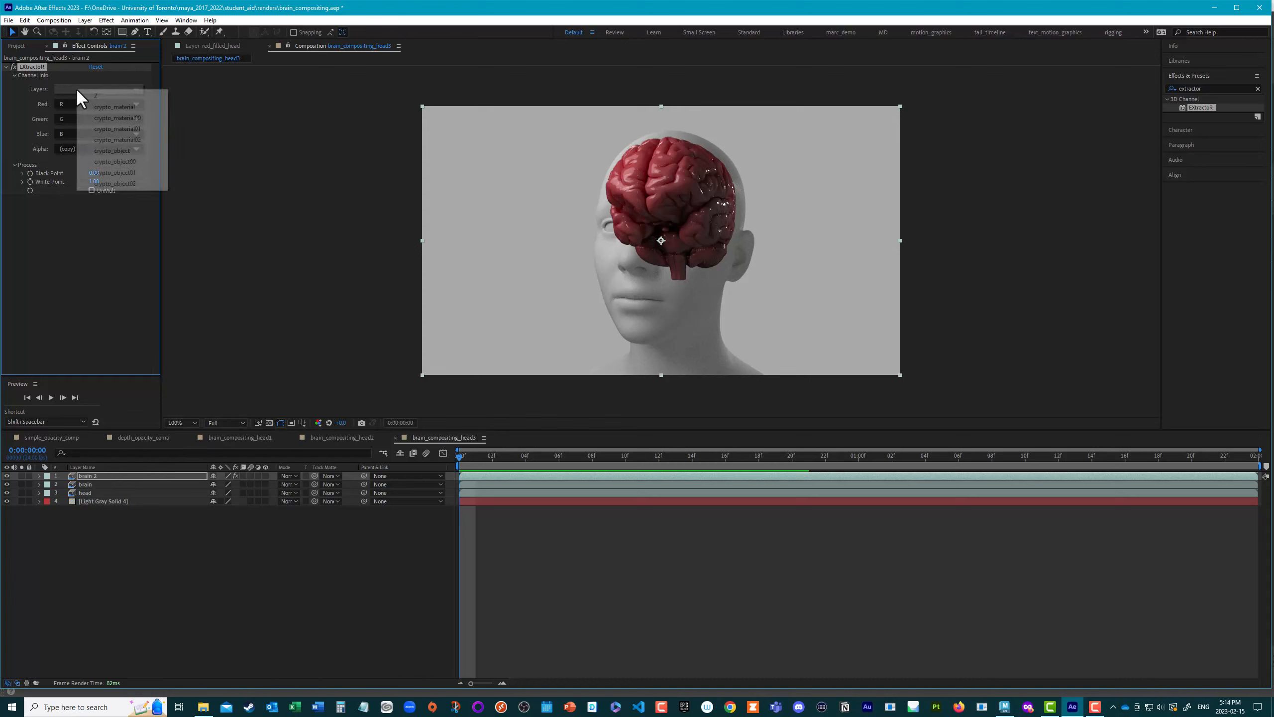
{"action": "left_click", "coordinate": [113, 96]}
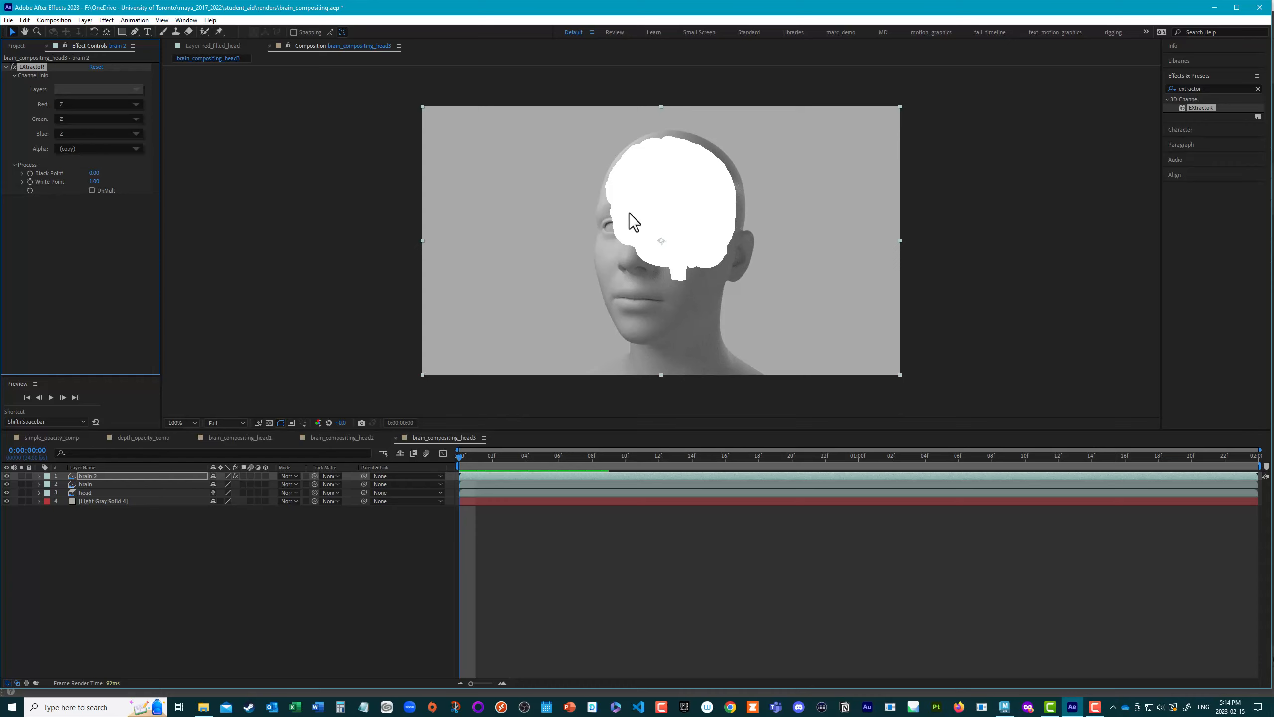
{"action": "left_click", "coordinate": [95, 176]}
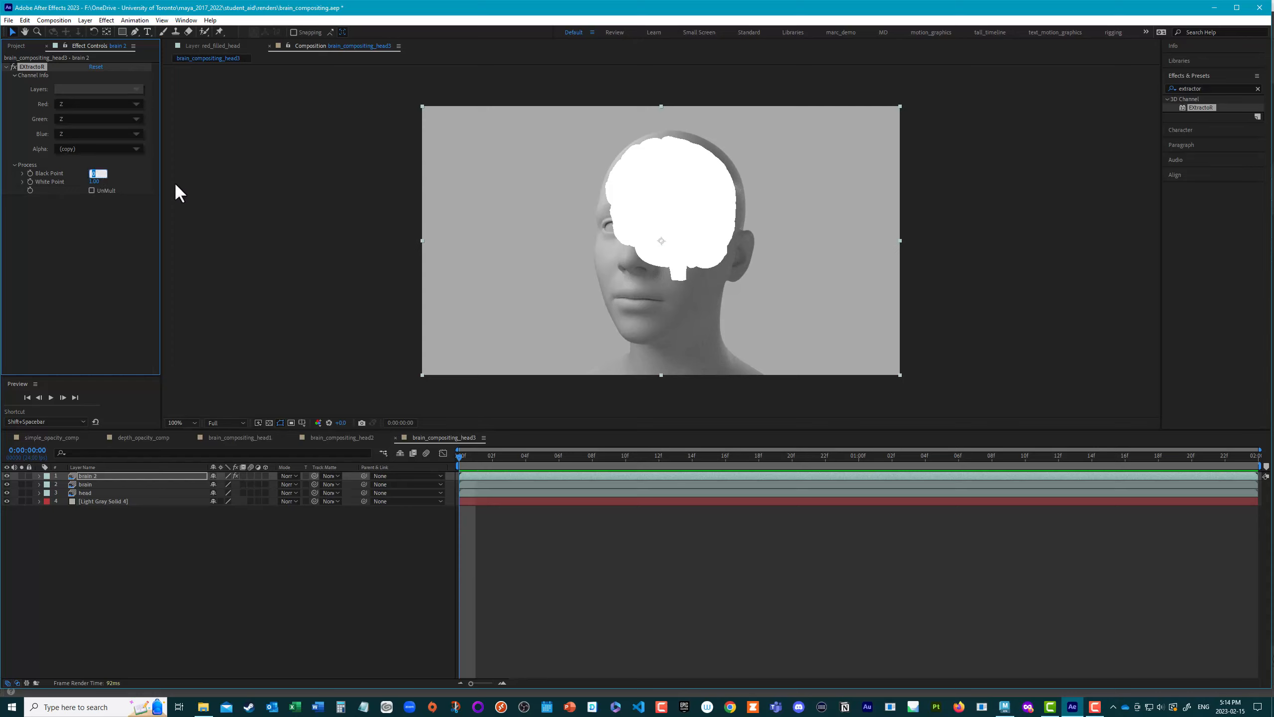
{"action": "key", "text": "Return"}
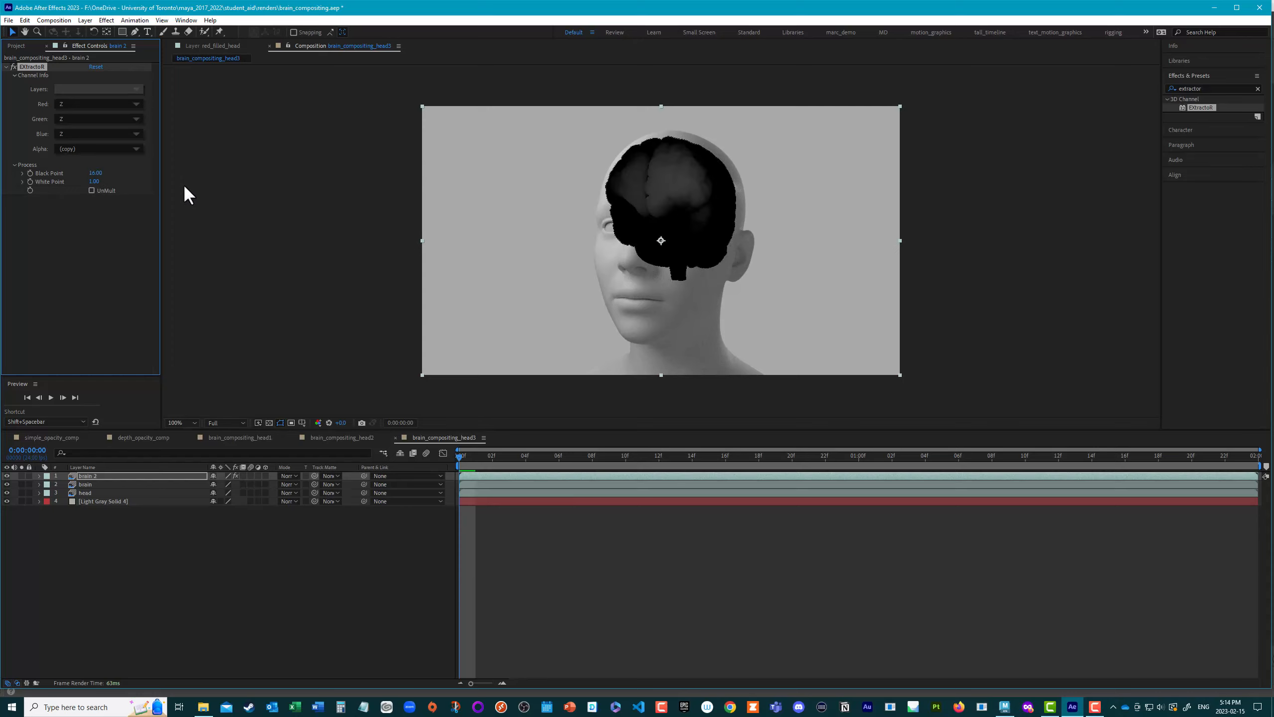
{"action": "left_click", "coordinate": [94, 182]}
{"action": "type", "text": "10"}
{"action": "key", "text": "Return"}
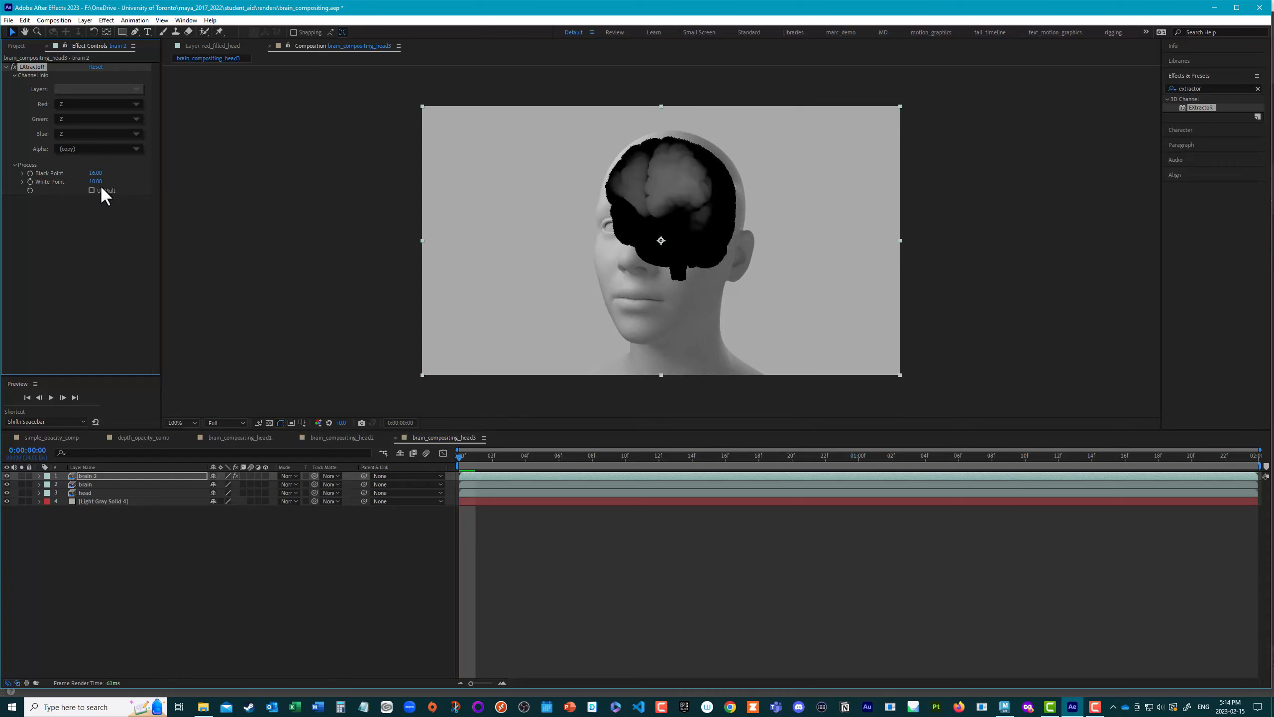
{"action": "left_click_drag", "start_coordinate": [101, 183], "coordinate": [99, 182]}
{"action": "left_click", "coordinate": [99, 183]}
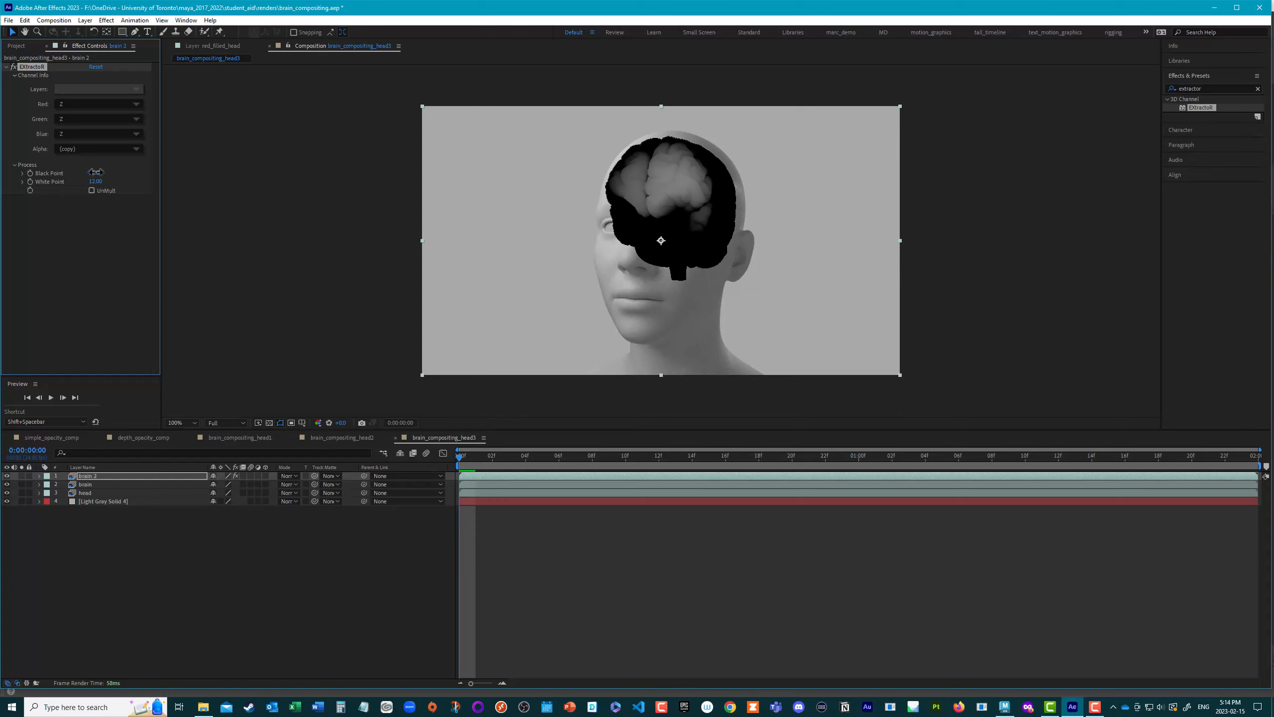
{"action": "left_click_drag", "start_coordinate": [95, 172], "coordinate": [96, 173]}
{"action": "left_click", "coordinate": [97, 172]}
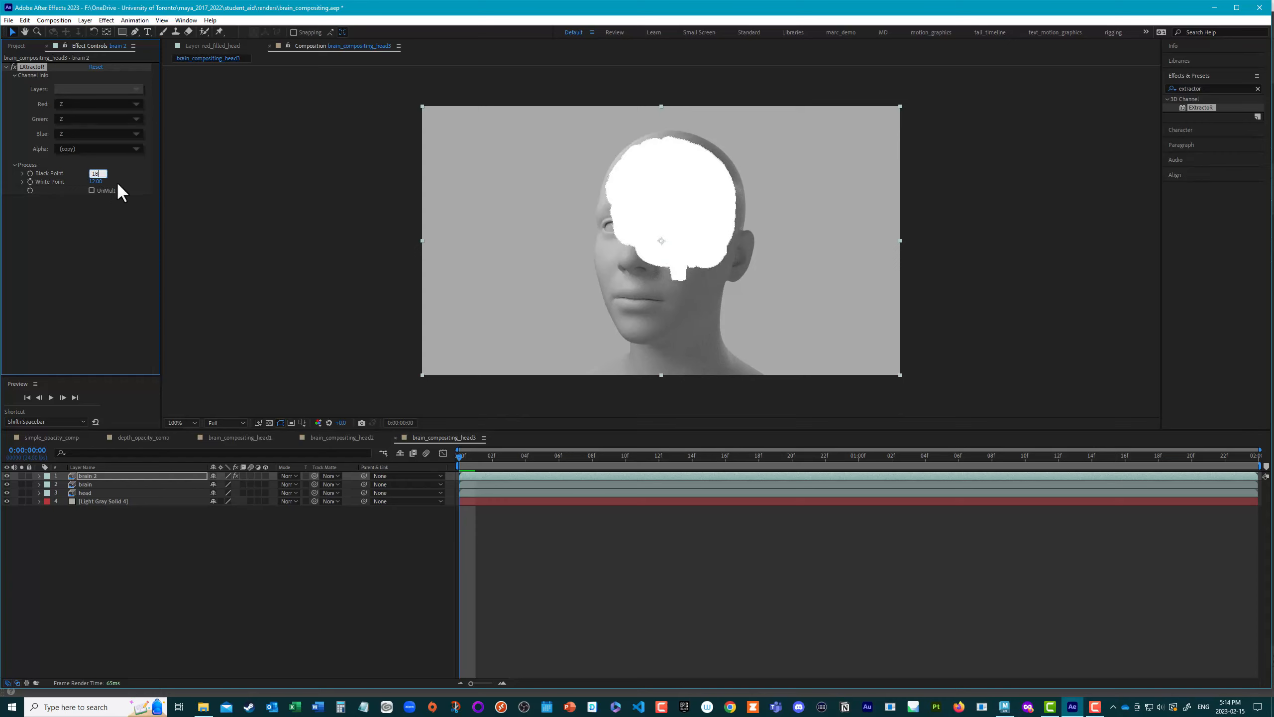
{"action": "key", "text": "Return"}
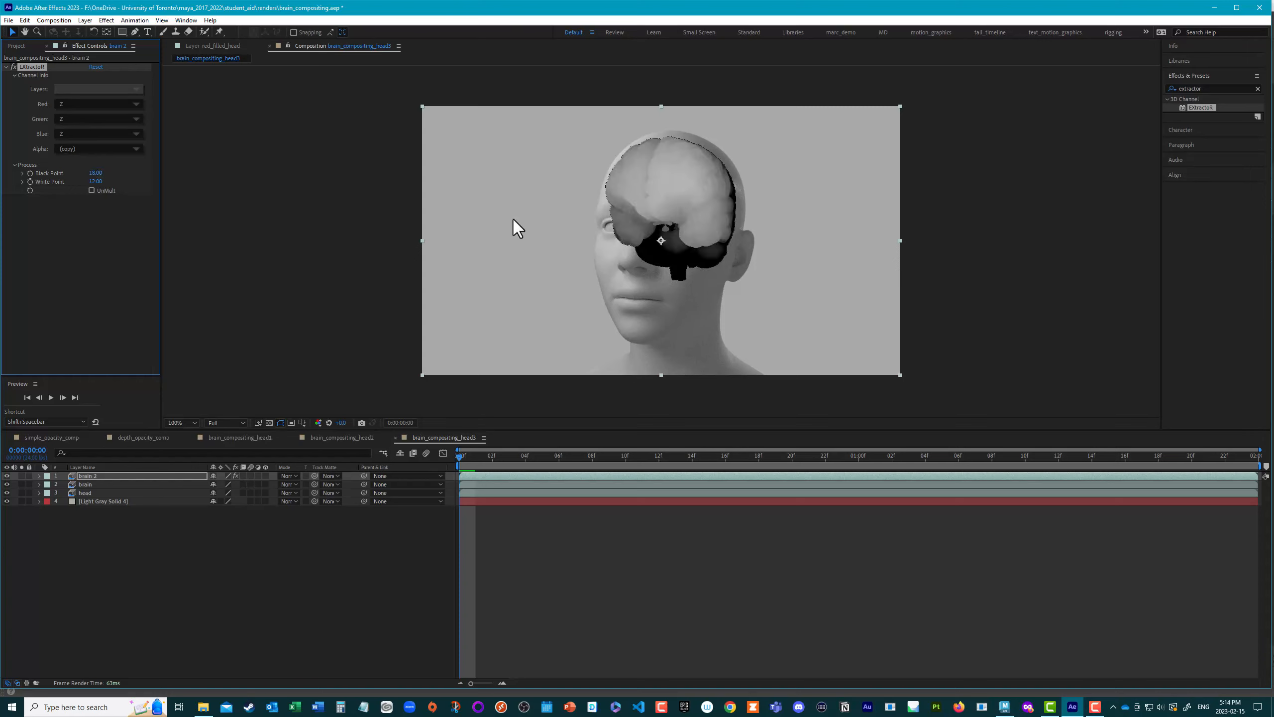
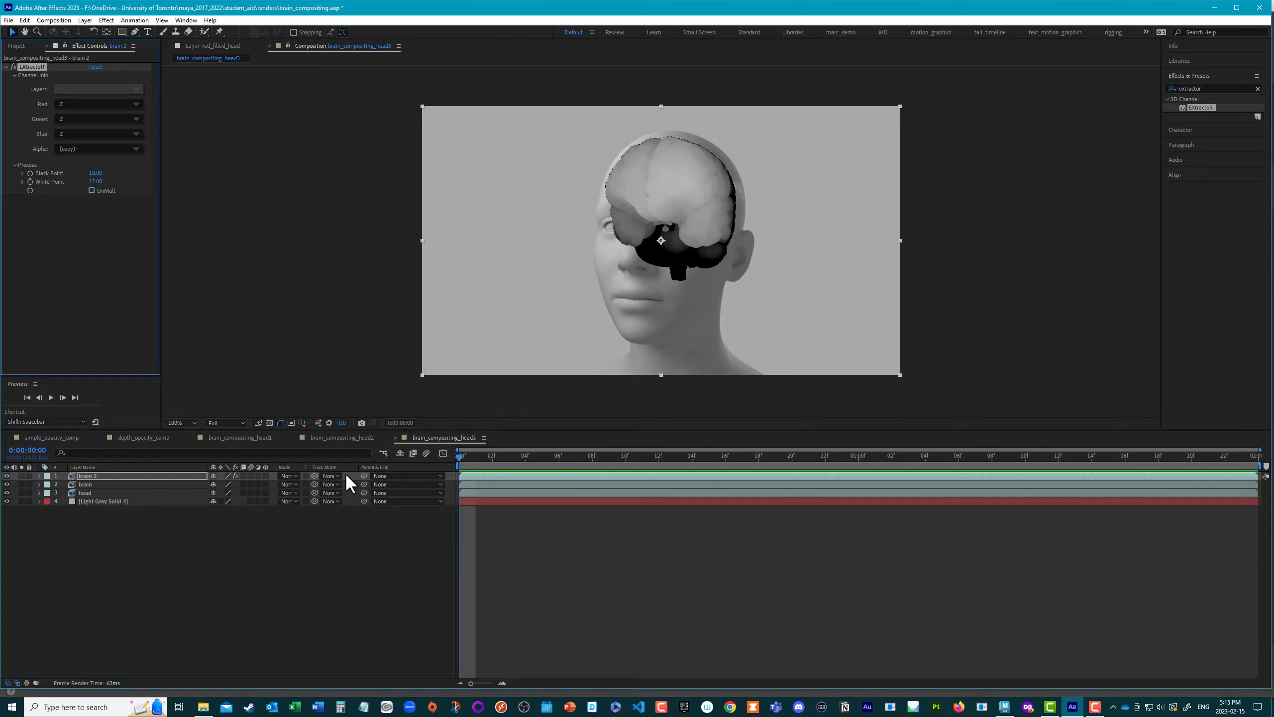
Step: Rename the duplicated brain layer as depth_brain and toggle its visibility to check the matte
{"action": "left_click", "coordinate": [87, 477]}
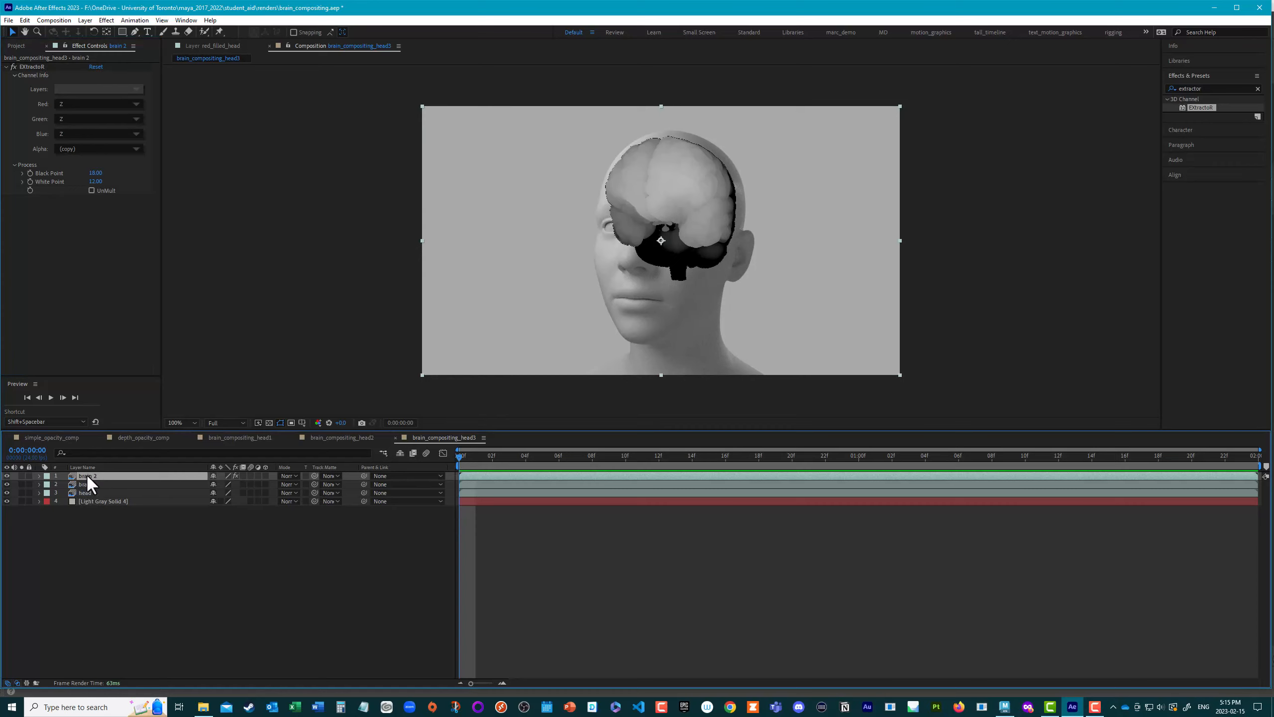
{"action": "key", "text": "Return"}
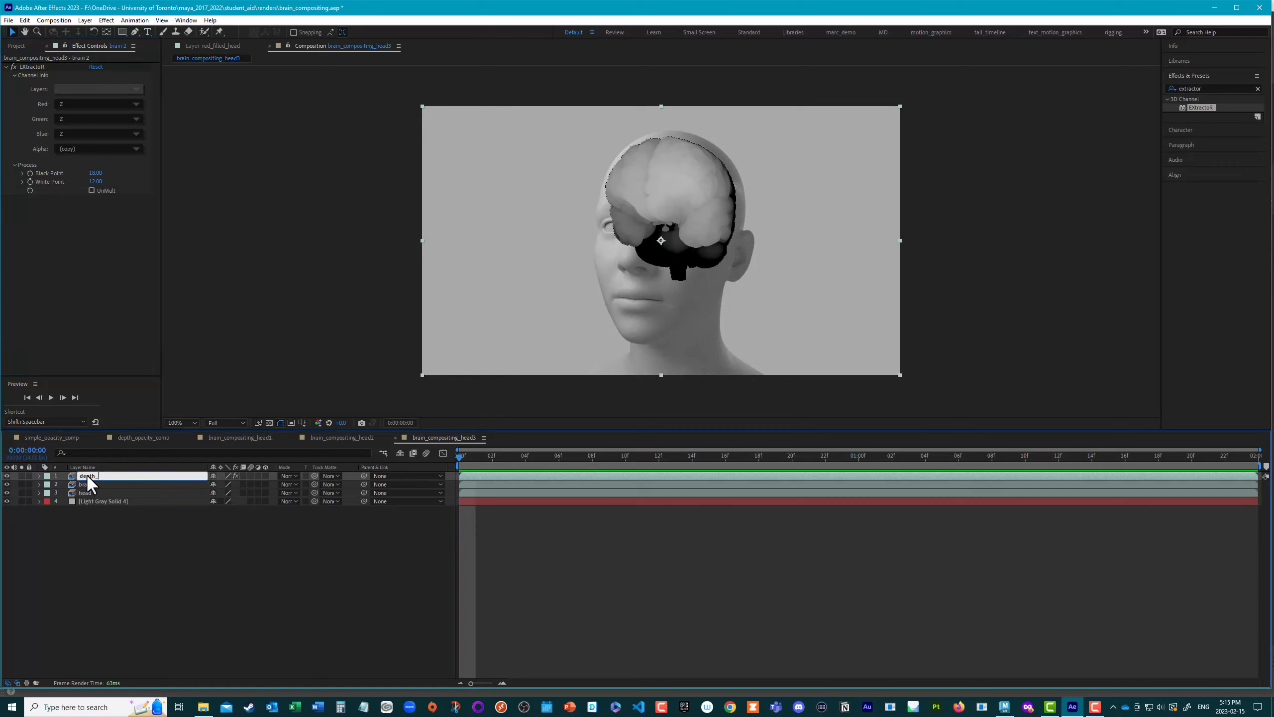
{"action": "key", "text": "Return"}
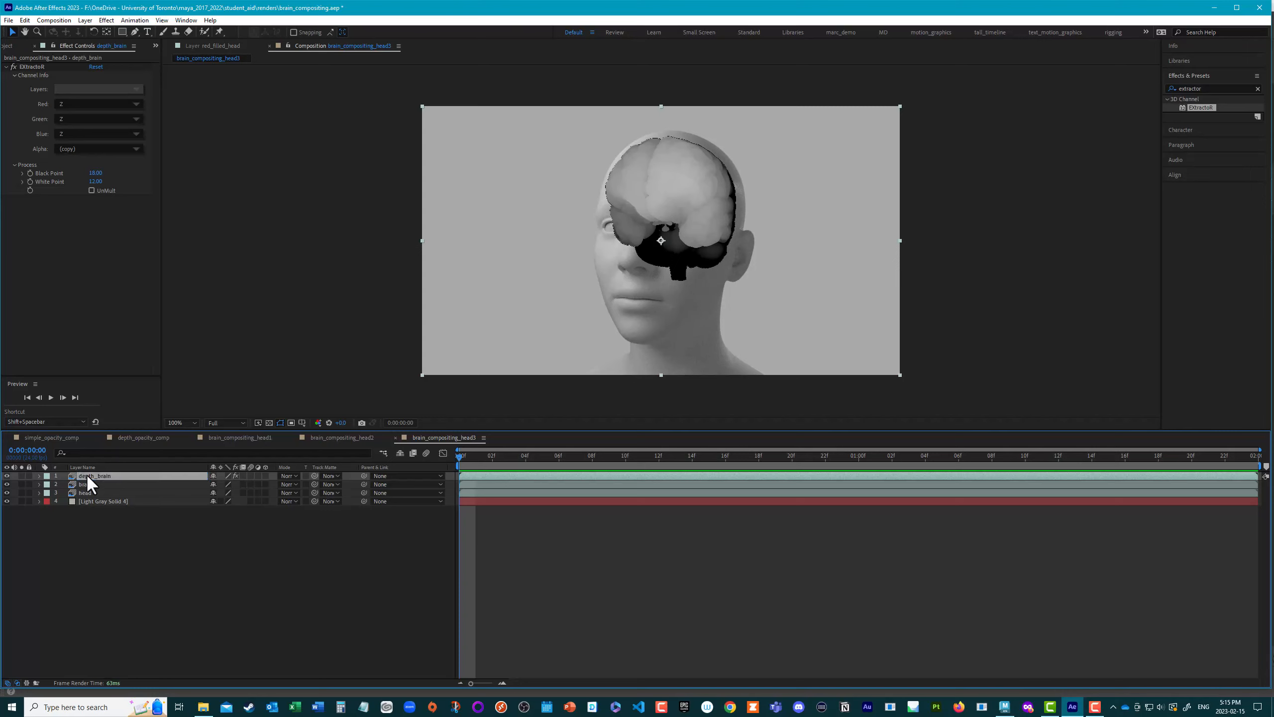
{"action": "left_click", "coordinate": [7, 476]}
{"action": "left_click", "coordinate": [7, 476]}
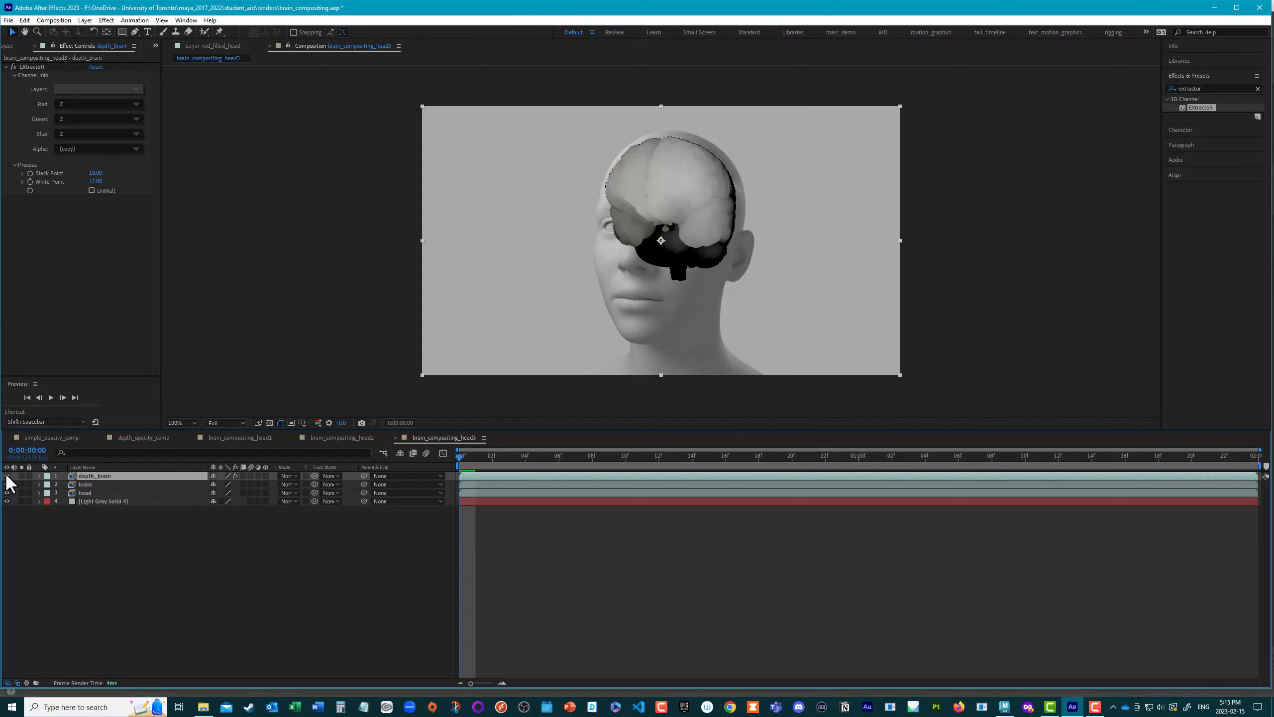
Step: Set depth_brain as the brain layer's track matte and switch it to a non-inverted luma matte
{"action": "left_click", "coordinate": [85, 484]}
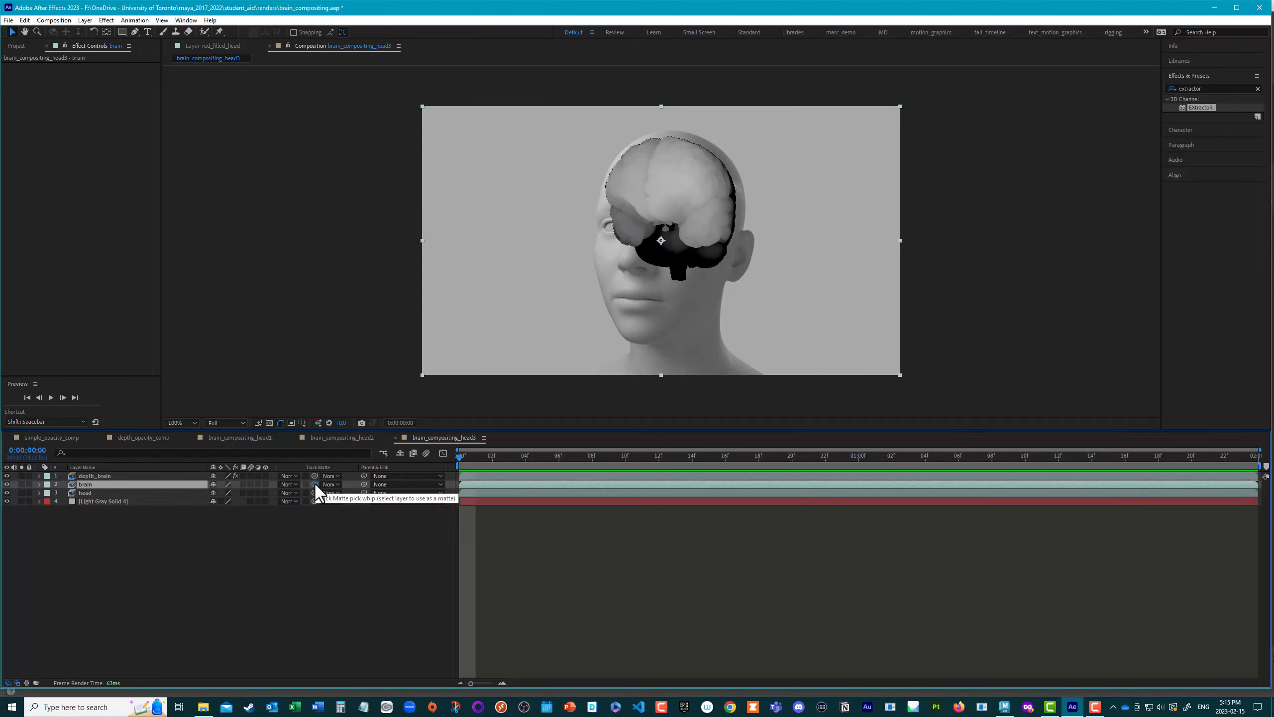
{"action": "left_click_drag", "start_coordinate": [314, 484], "coordinate": [103, 476]}
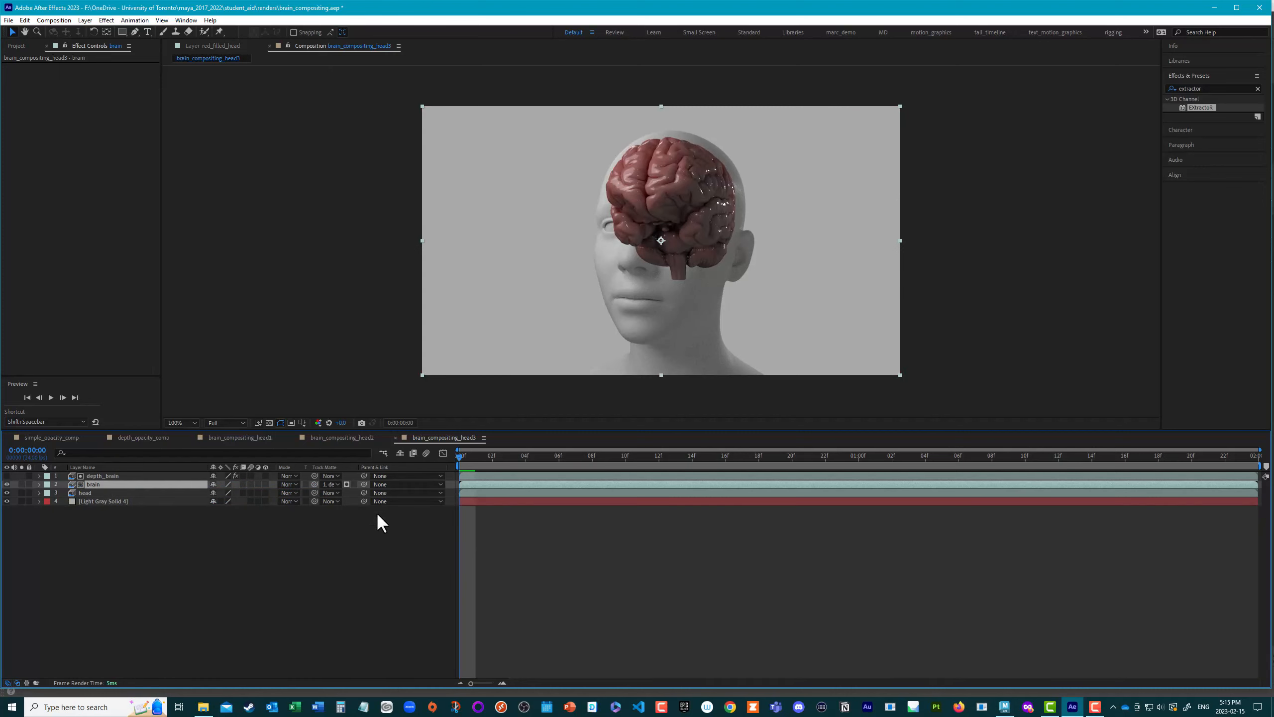
{"action": "left_click", "coordinate": [346, 483]}
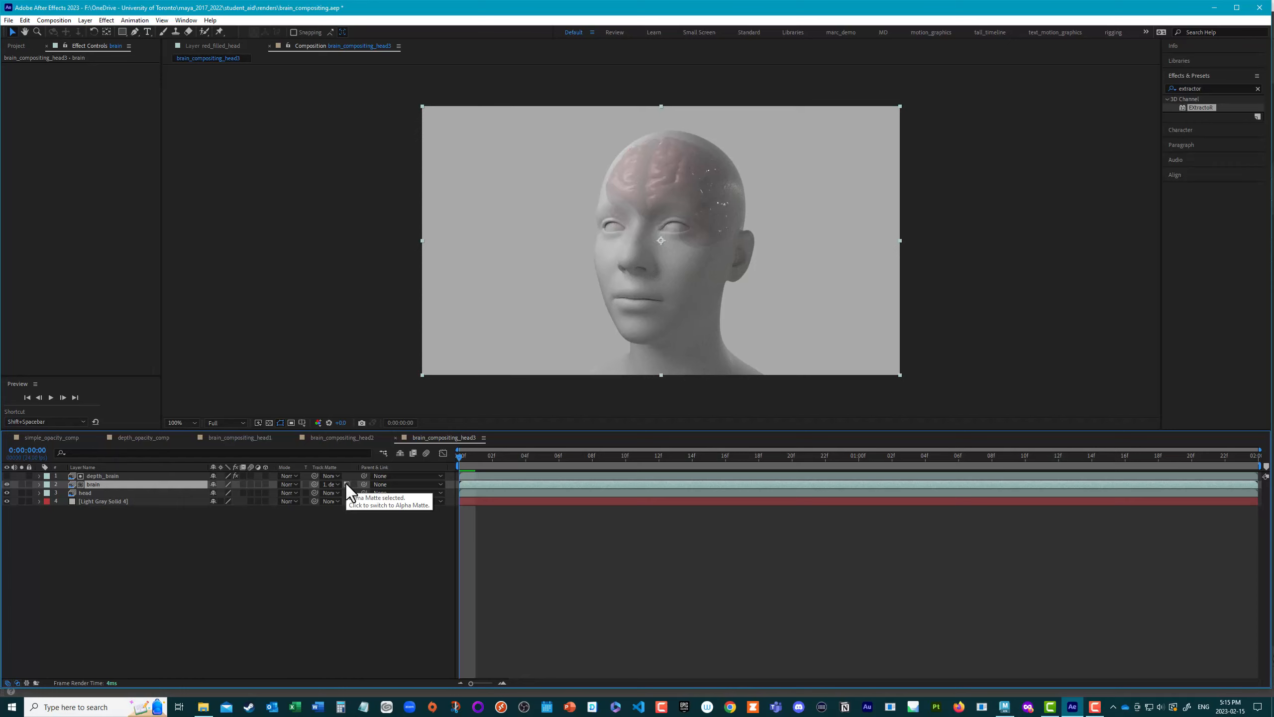
{"action": "left_click", "coordinate": [354, 484]}
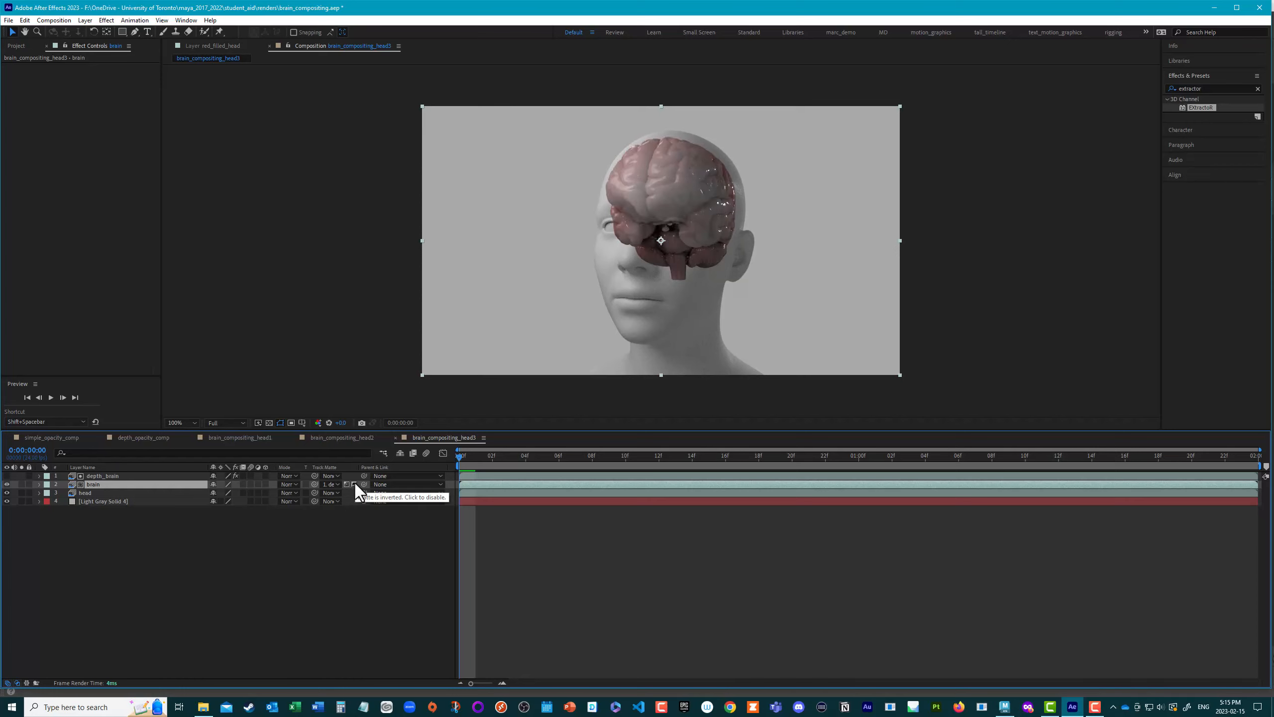
{"action": "left_click", "coordinate": [355, 484]}
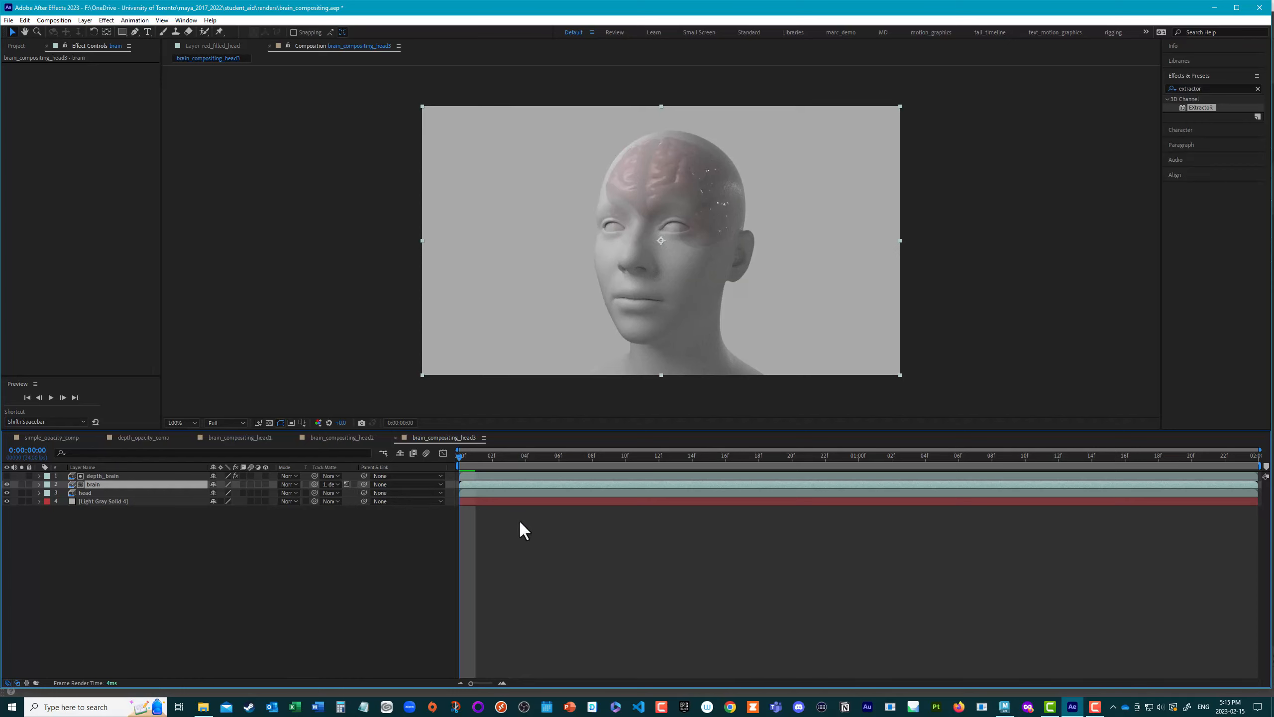
Step: Hide the head layer and toggle depth_brain's visibility to compare the grayscale matte with the matted brain
{"action": "left_click", "coordinate": [7, 492]}
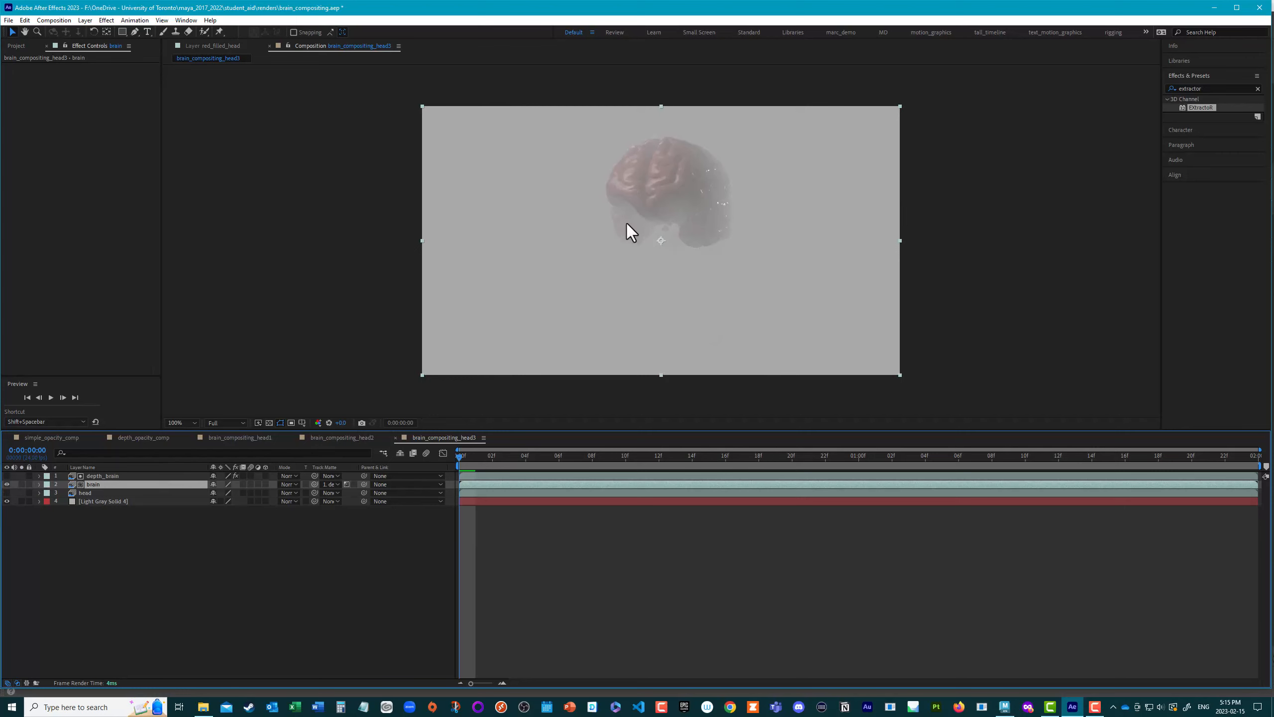
{"action": "left_click", "coordinate": [103, 476]}
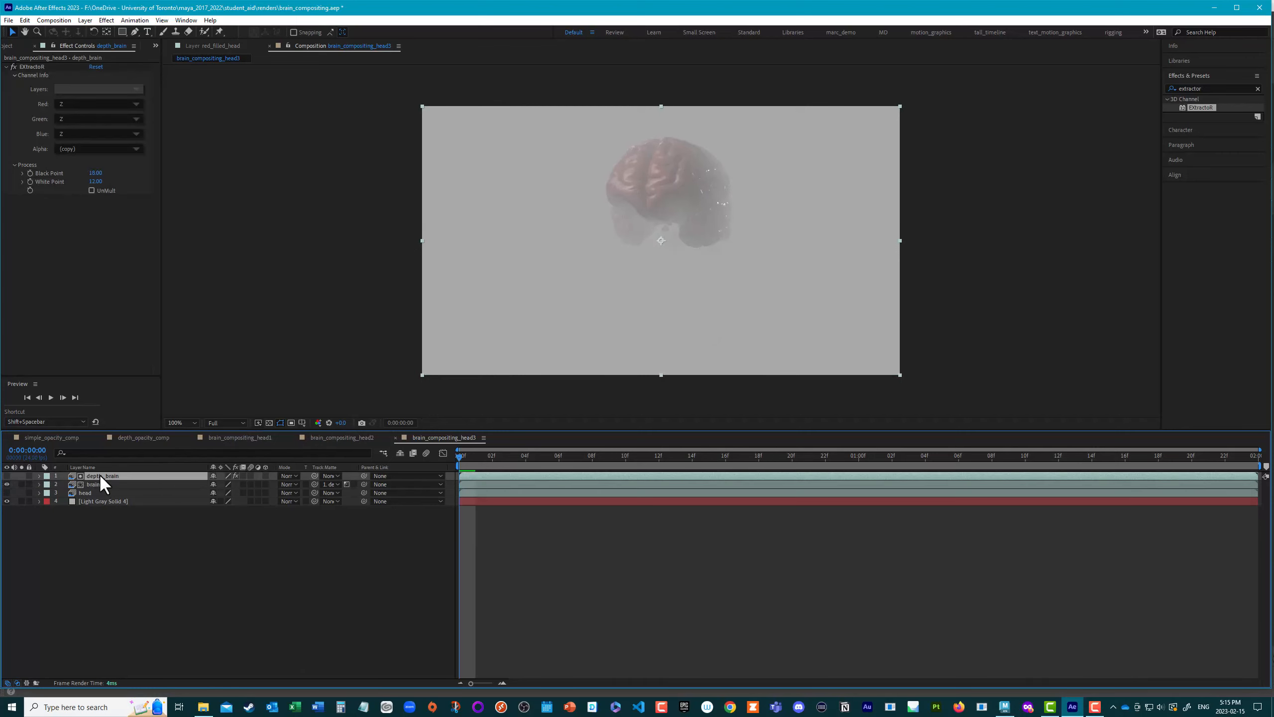
{"action": "left_click", "coordinate": [6, 476]}
{"action": "left_click", "coordinate": [6, 484]}
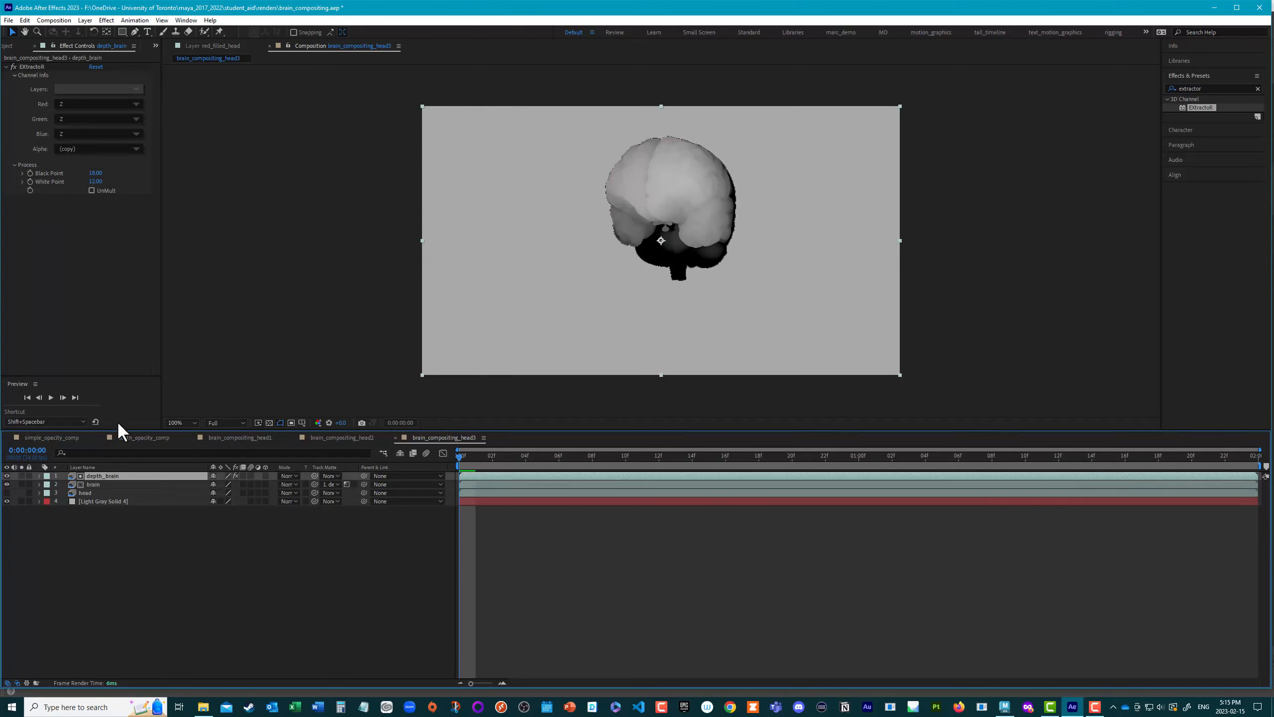
{"action": "left_click", "coordinate": [6, 485]}
{"action": "left_click", "coordinate": [7, 476]}
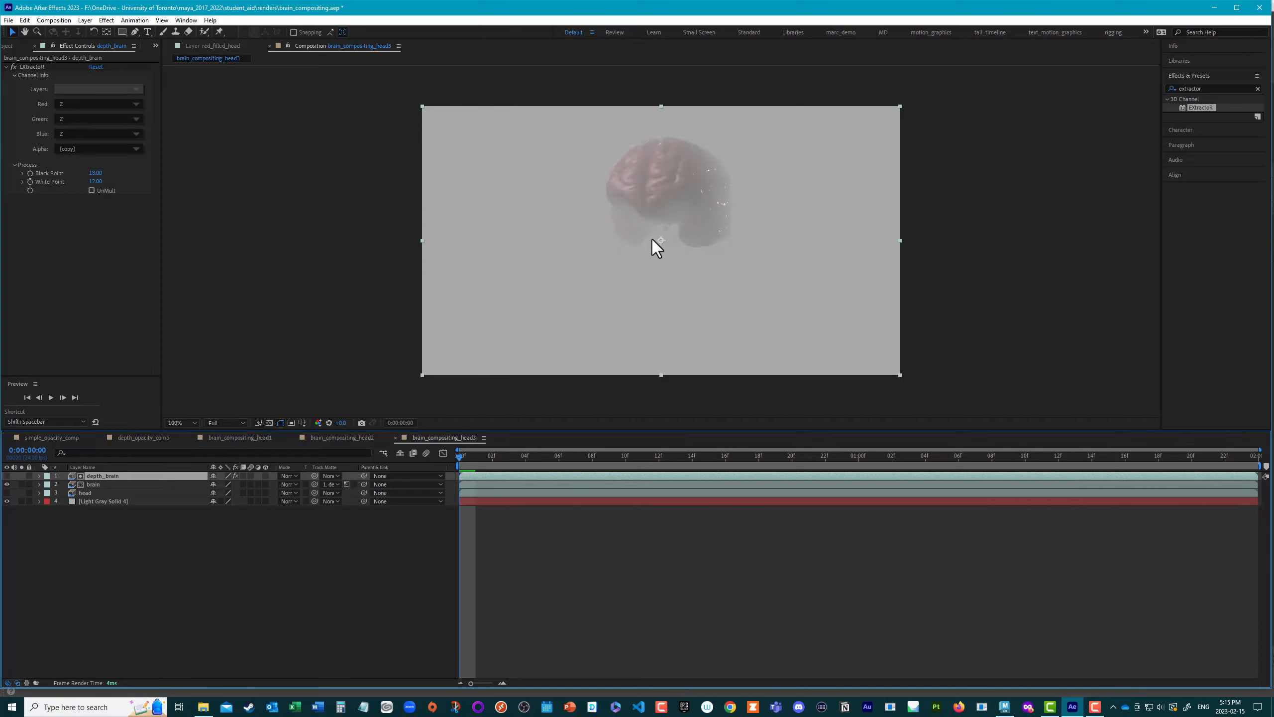
{"action": "left_click", "coordinate": [6, 476]}
{"action": "left_click", "coordinate": [7, 484]}
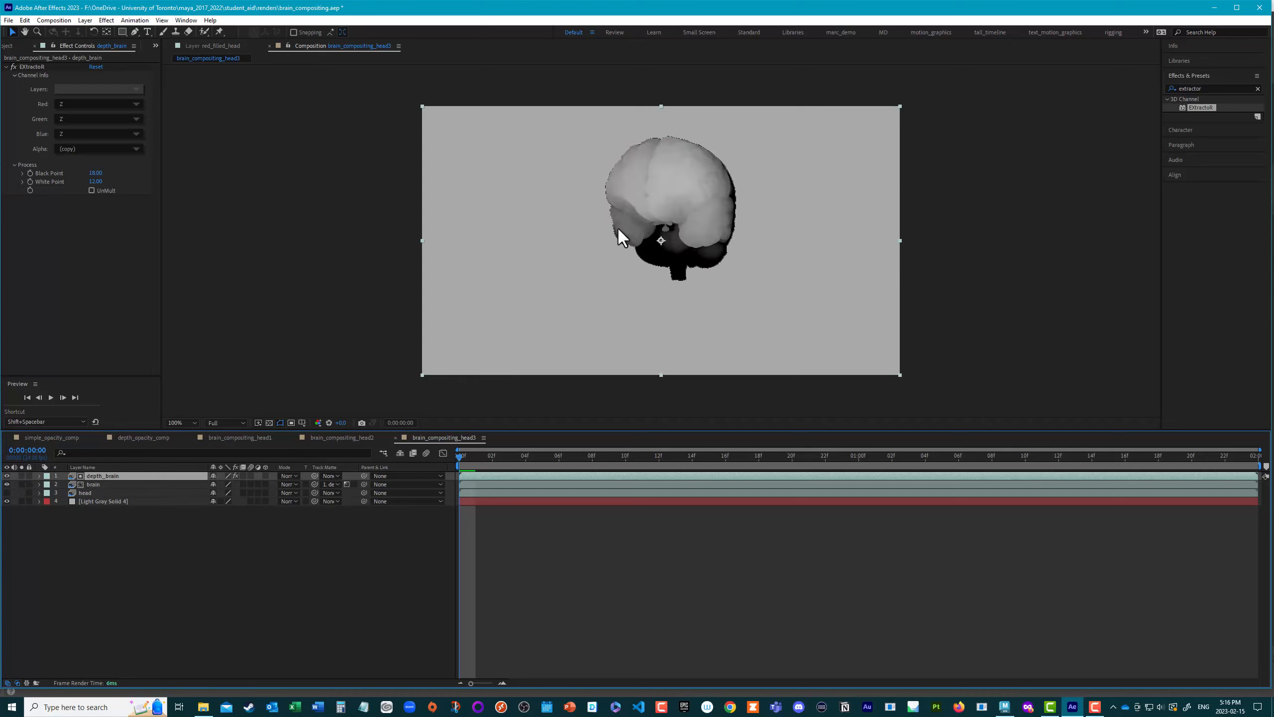
{"action": "left_click", "coordinate": [7, 476]}
{"action": "left_click", "coordinate": [7, 485]}
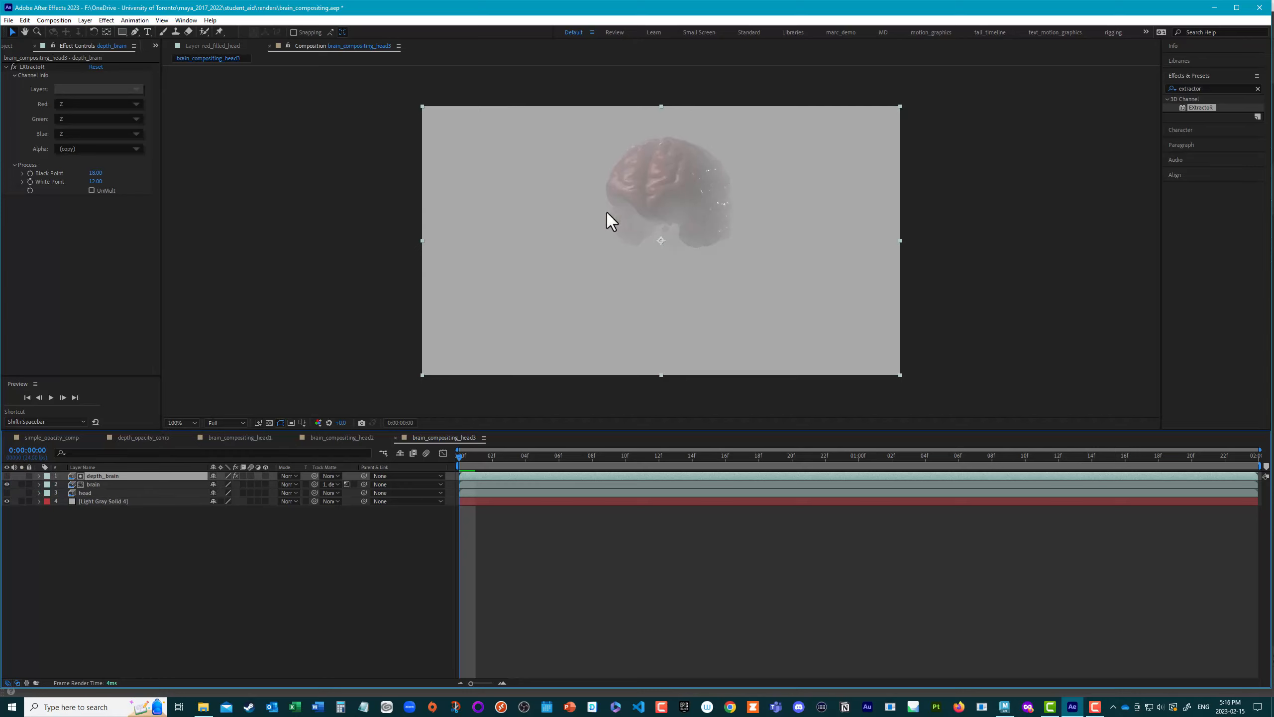
{"action": "left_click", "coordinate": [7, 476]}
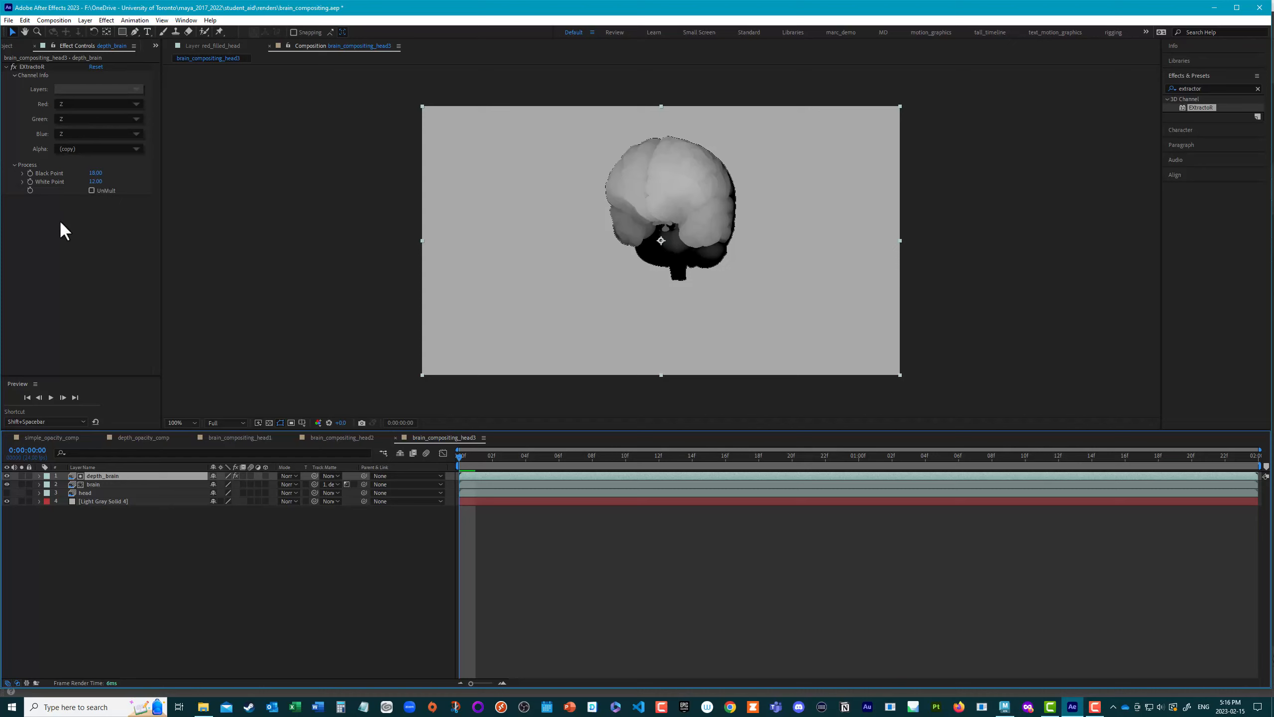
Step: Find and apply the Levels effect to the depth_brain layer, and widen the effect settings area
{"action": "left_click", "coordinate": [1209, 87]}
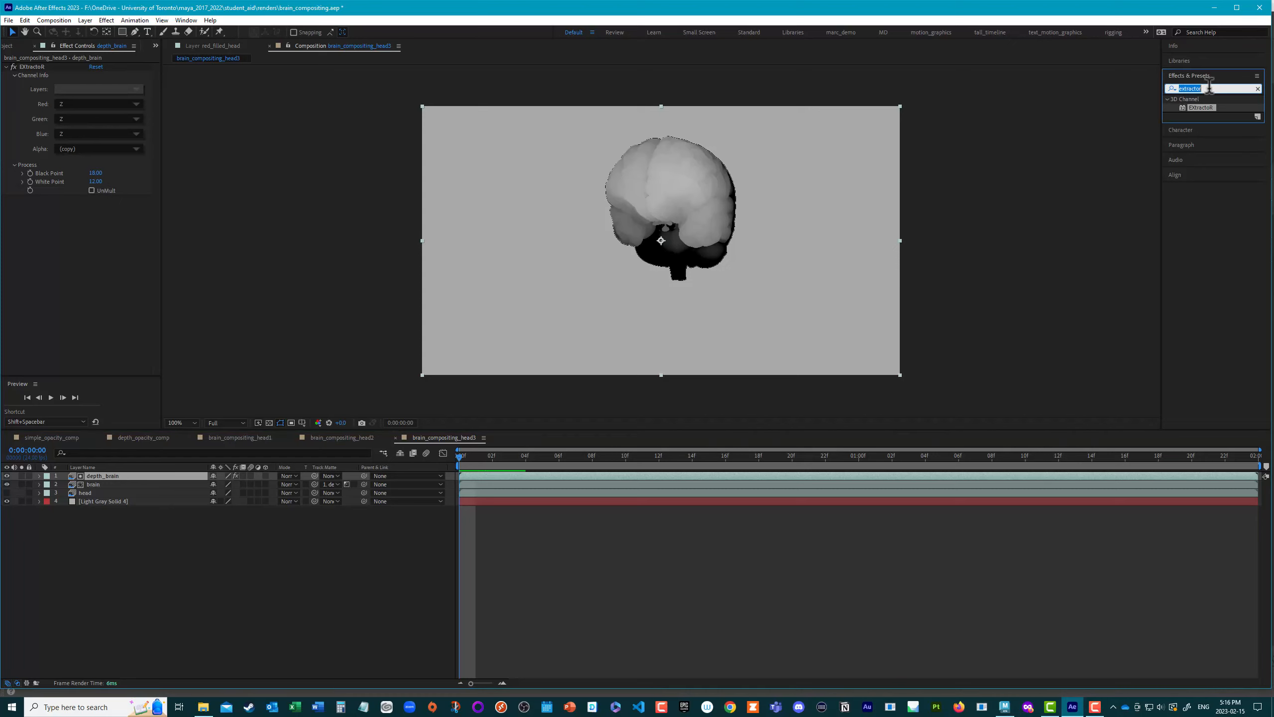
{"action": "type", "text": "le"}
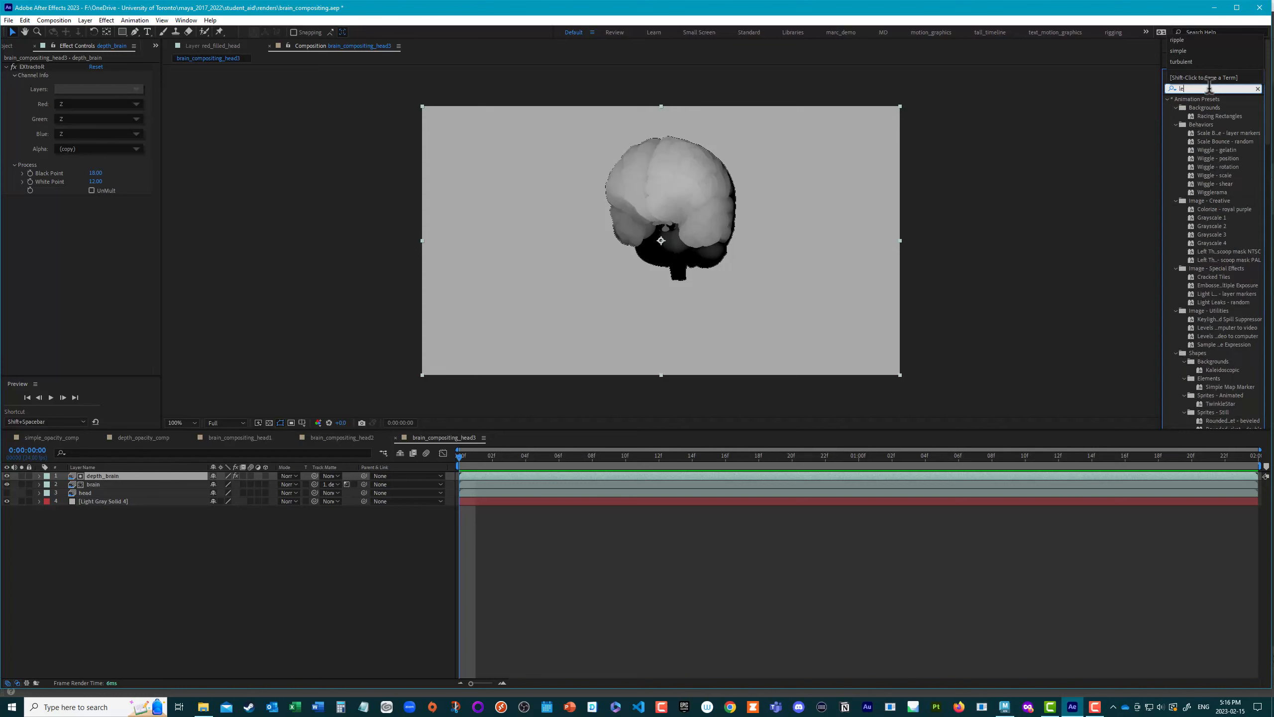
{"action": "type", "text": "vels"}
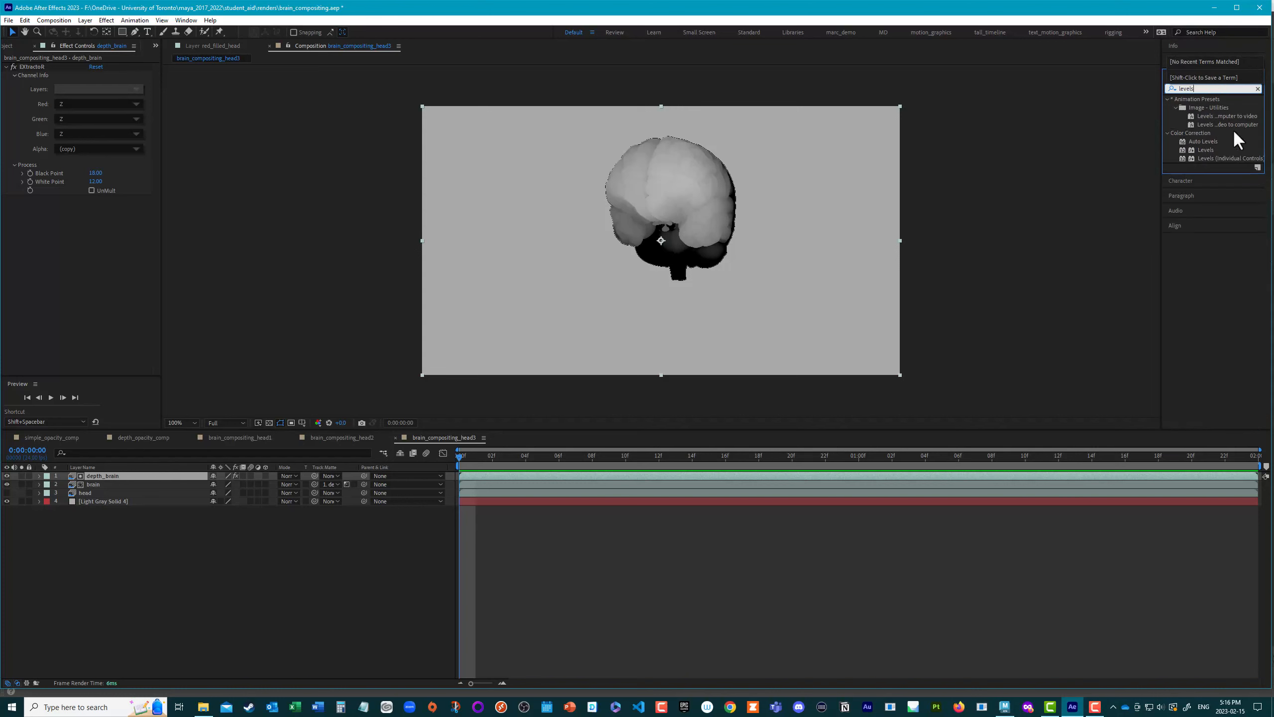
{"action": "double_click", "coordinate": [1206, 150]}
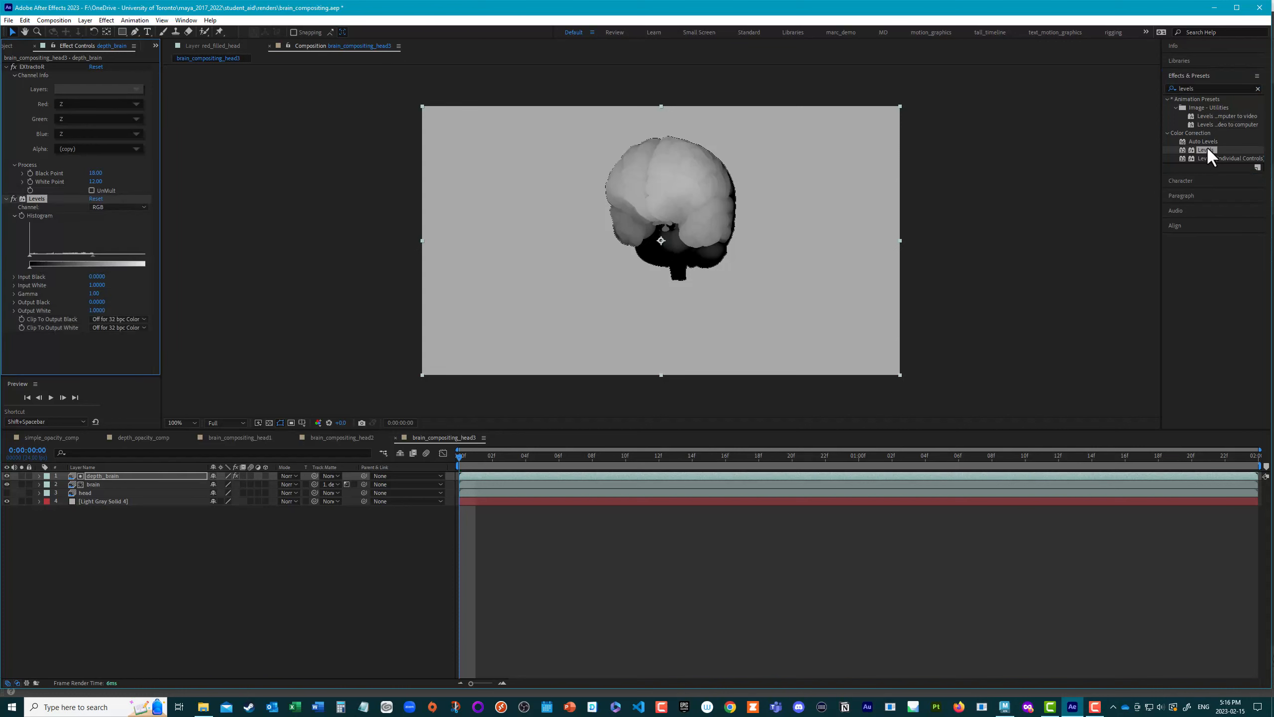
{"action": "left_click_drag", "start_coordinate": [161, 285], "coordinate": [307, 296]}
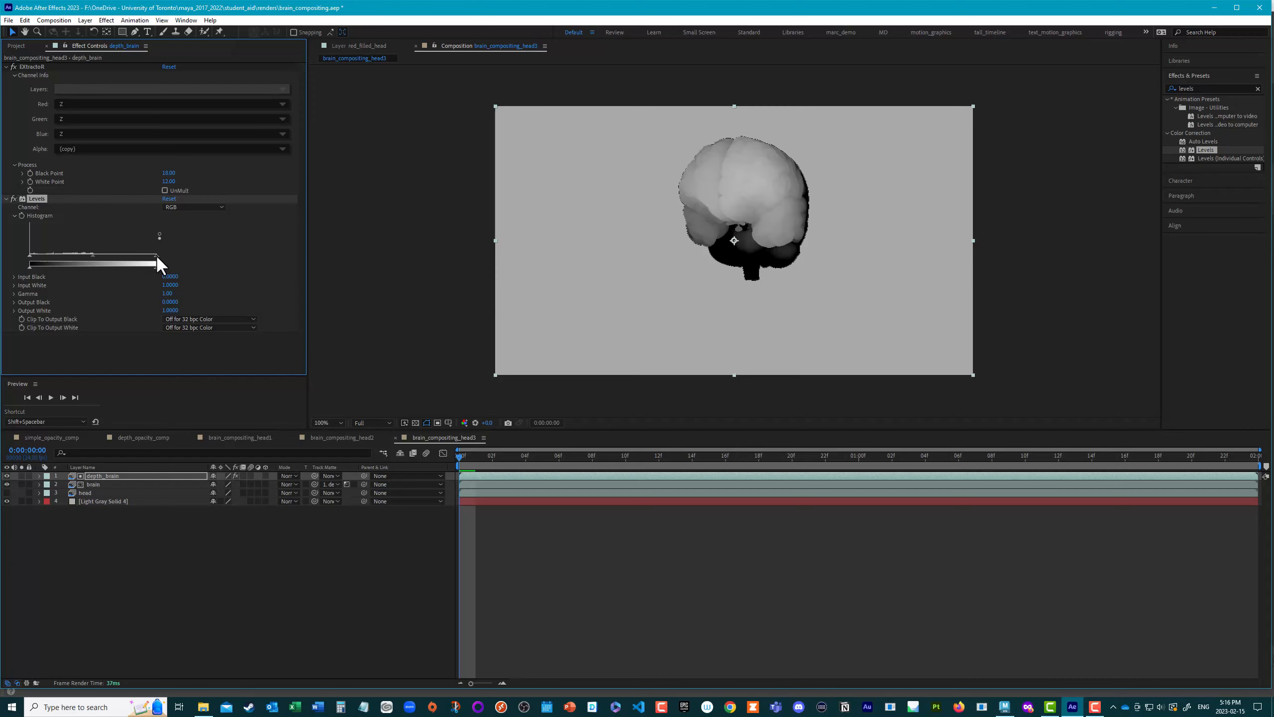
Step: Set the depth_brain Levels to Input White about 0.45 and Input Black about 0.07, and show the head layer again
{"action": "left_click_drag", "start_coordinate": [143, 257], "coordinate": [89, 257]}
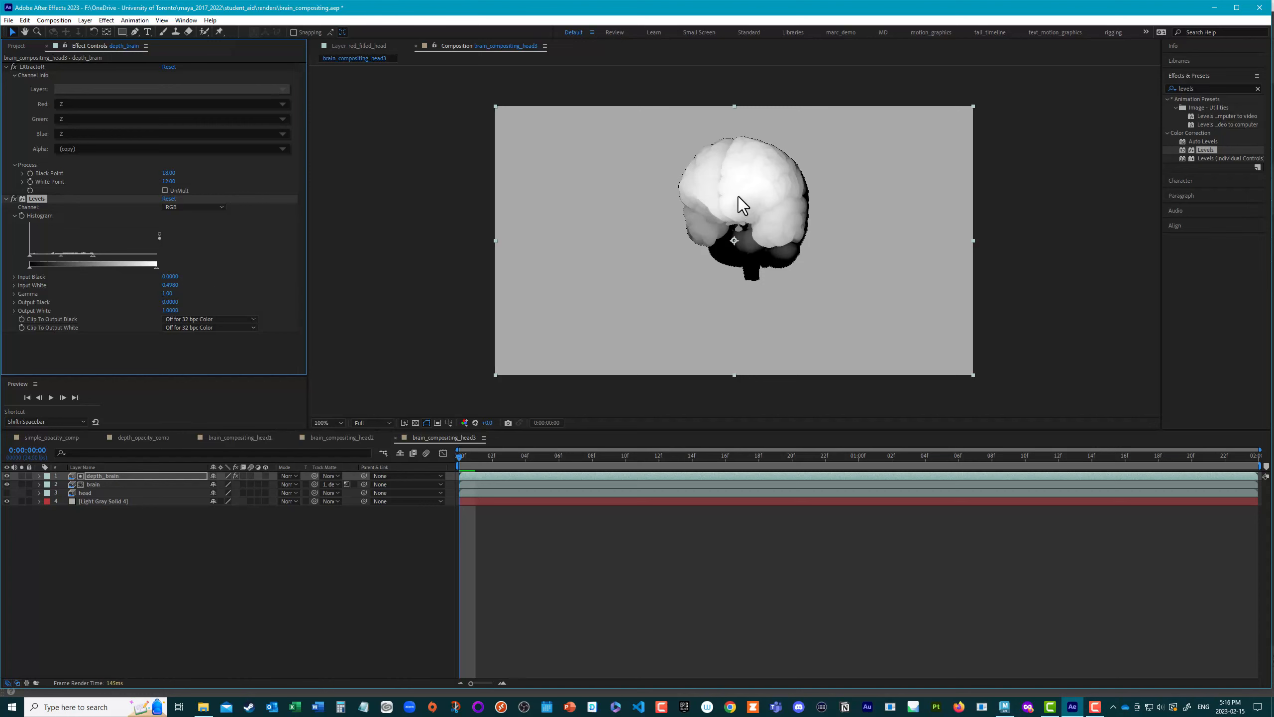
{"action": "left_click", "coordinate": [6, 475]}
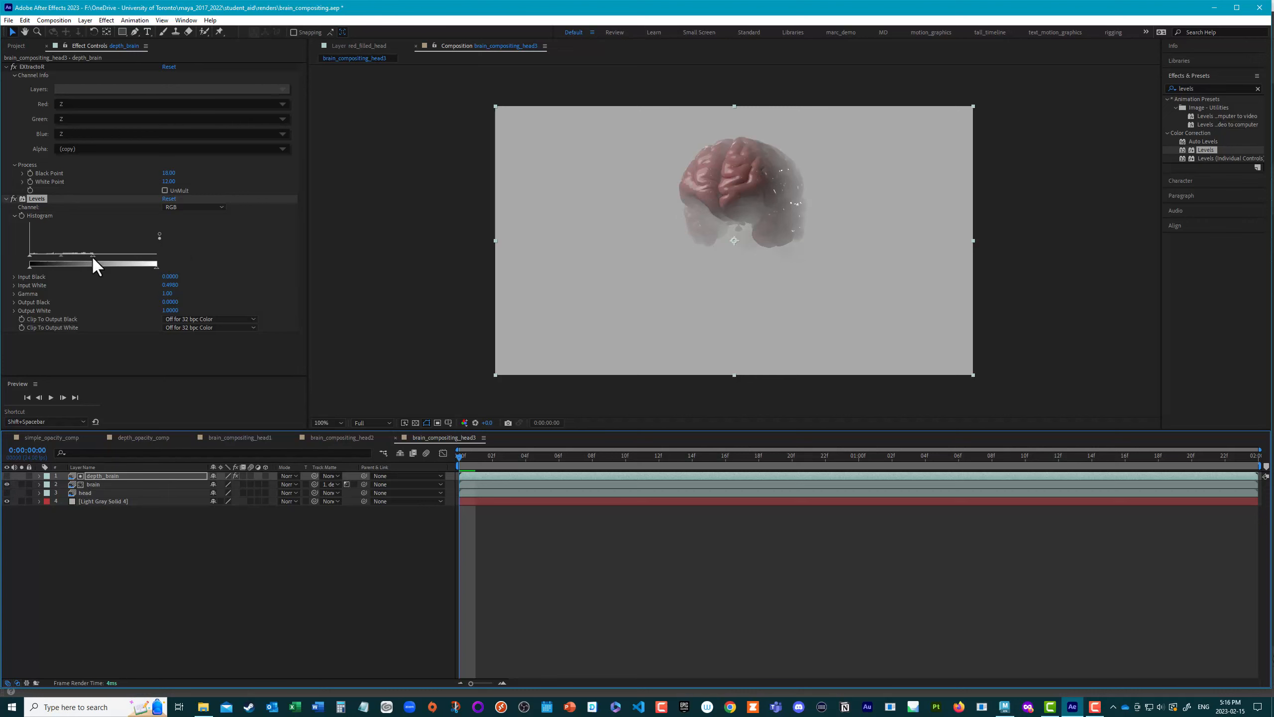
{"action": "mouse_move", "coordinate": [92, 257]}
{"action": "left_mouse_down"}
{"action": "mouse_move", "coordinate": [55, 265]}
{"action": "mouse_move", "coordinate": [84, 263]}
{"action": "left_mouse_up"}
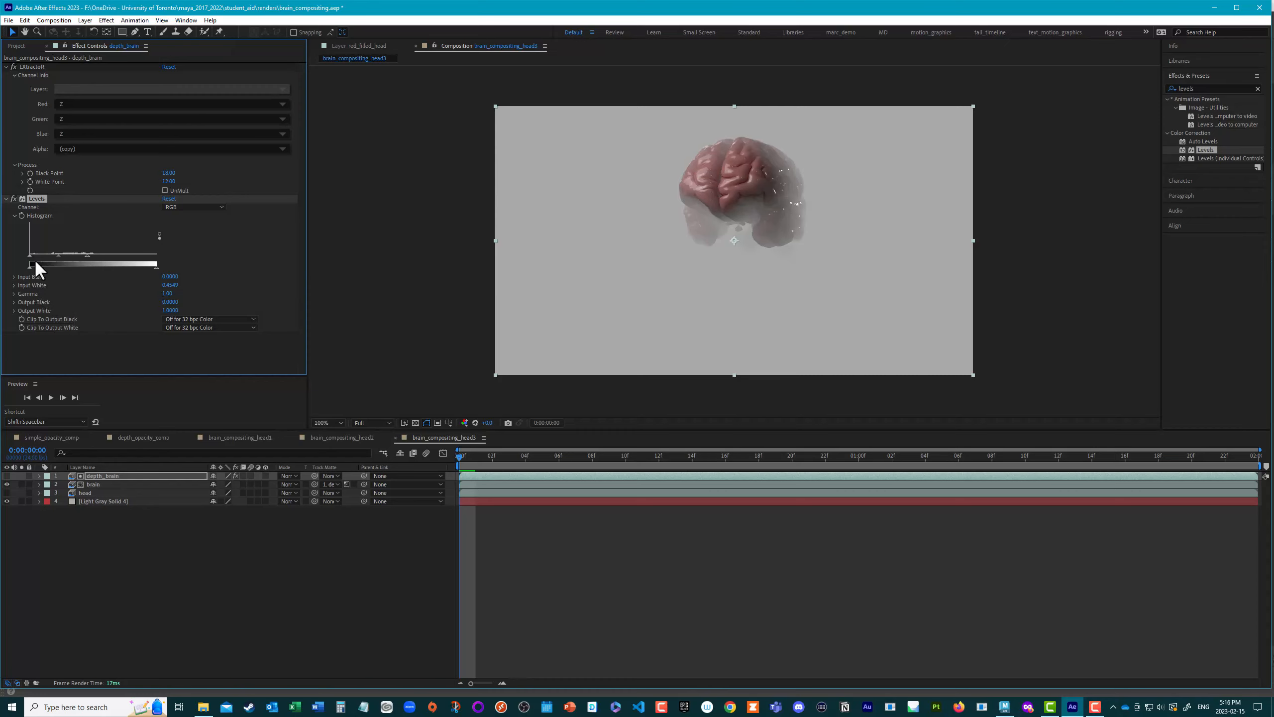
{"action": "mouse_move", "coordinate": [38, 258]}
{"action": "left_mouse_down"}
{"action": "mouse_move", "coordinate": [71, 259]}
{"action": "mouse_move", "coordinate": [47, 261]}
{"action": "left_mouse_up"}
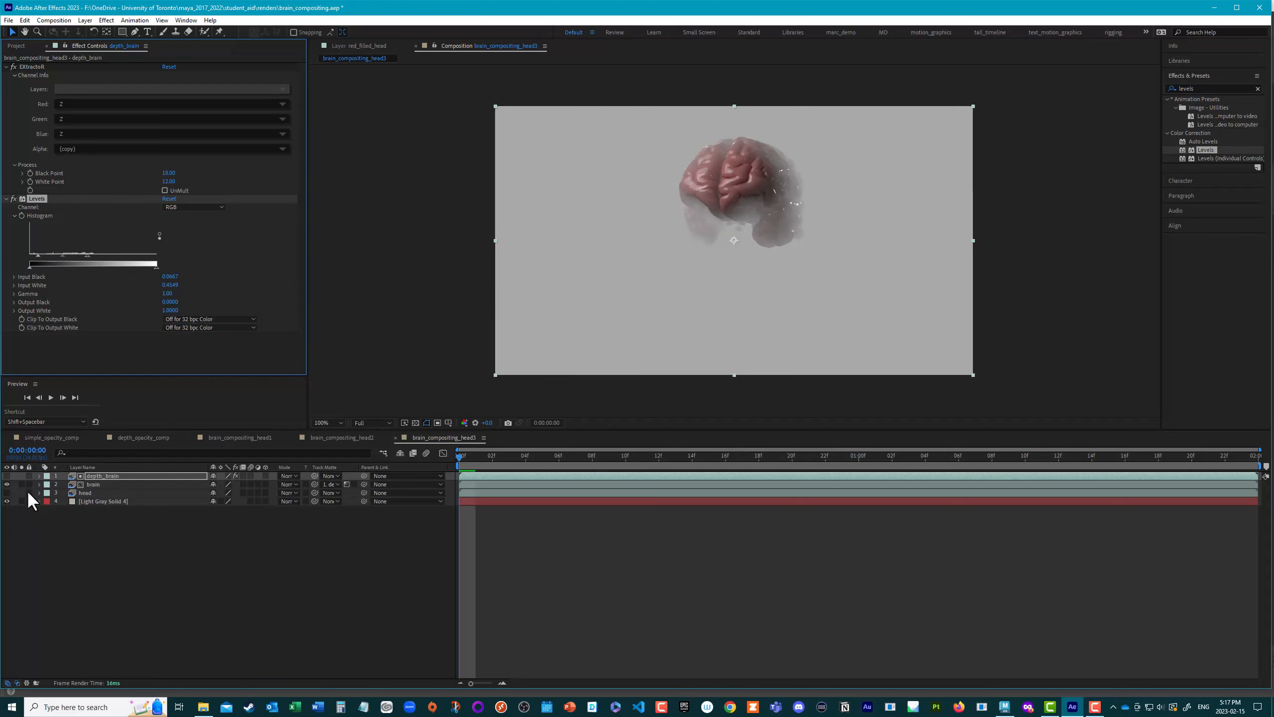
{"action": "left_click", "coordinate": [6, 493]}
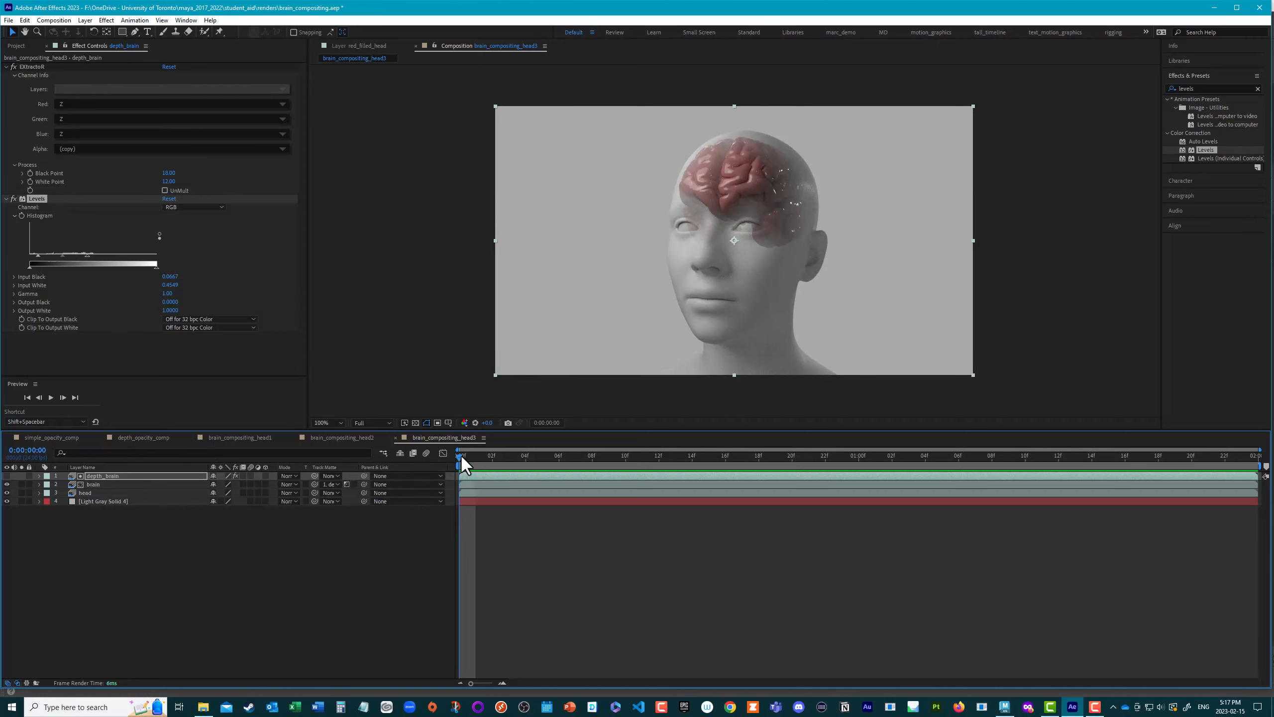
Step: Check the depth matte at 0:00:01:01 and set a Levels Histogram keyframe on depth_brain at the first frame
{"action": "left_click_drag", "start_coordinate": [463, 456], "coordinate": [871, 488]}
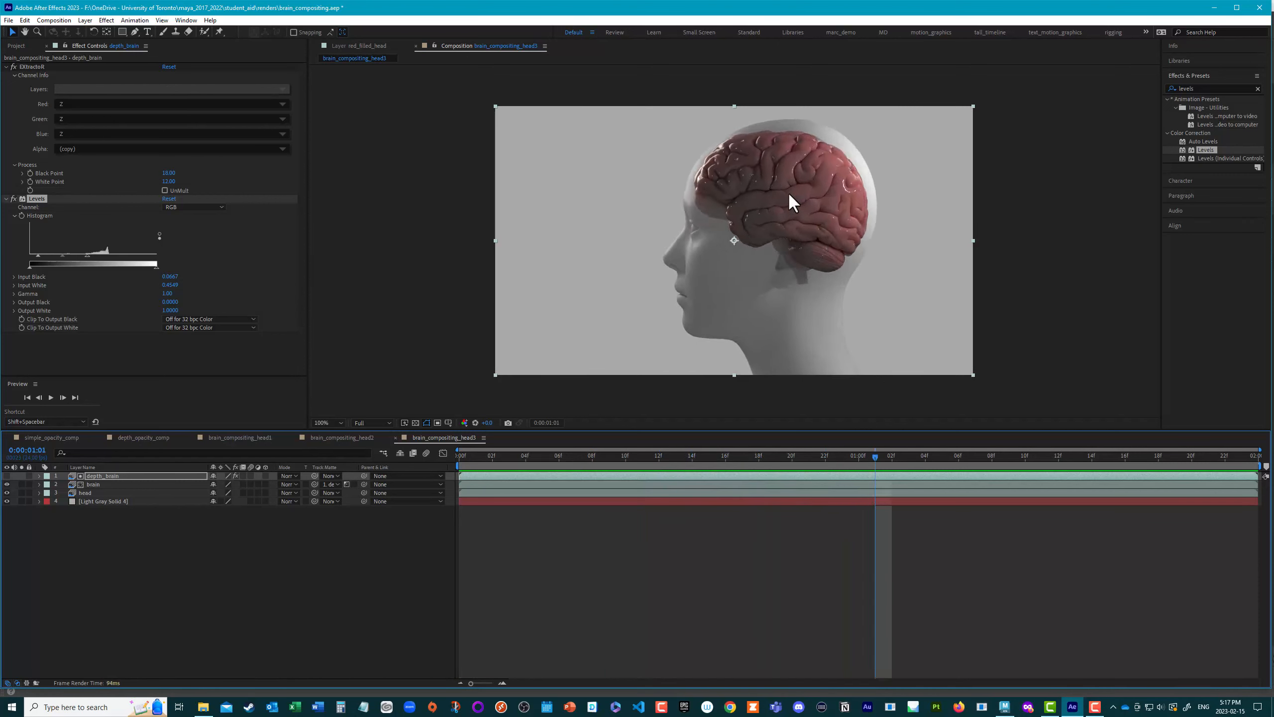
{"action": "left_click", "coordinate": [7, 475]}
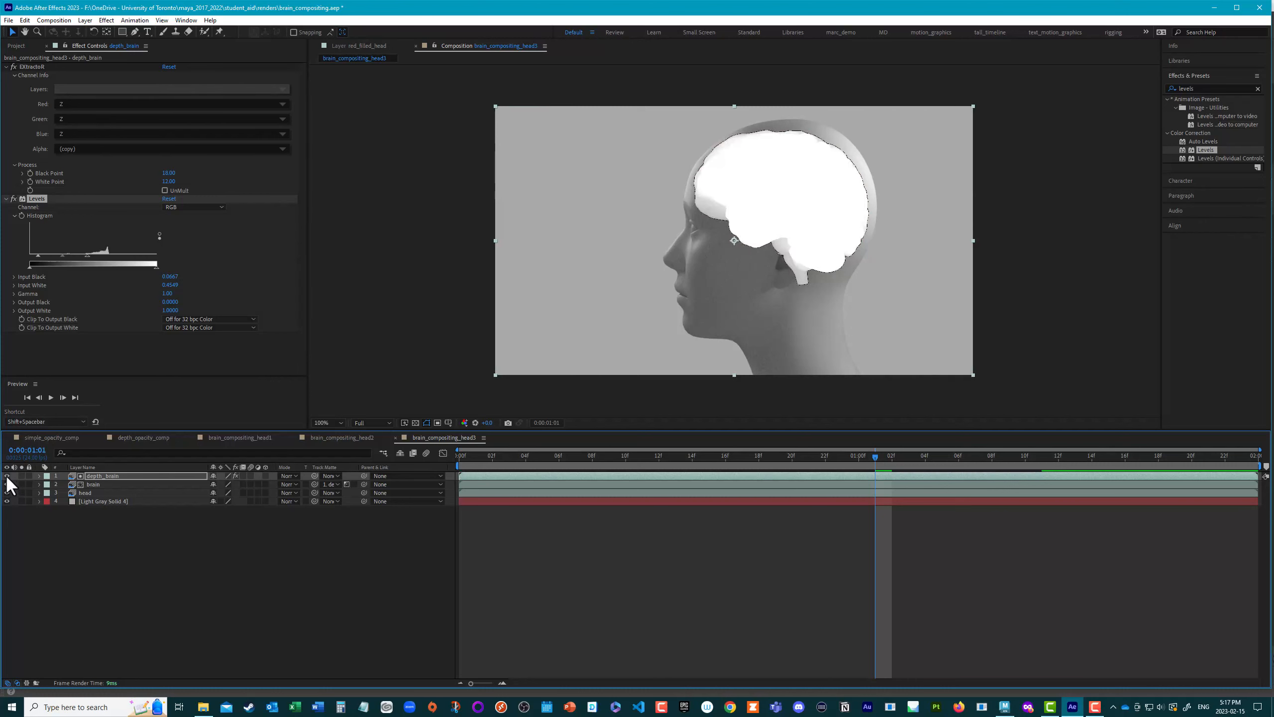
{"action": "left_click_drag", "start_coordinate": [874, 456], "coordinate": [455, 471]}
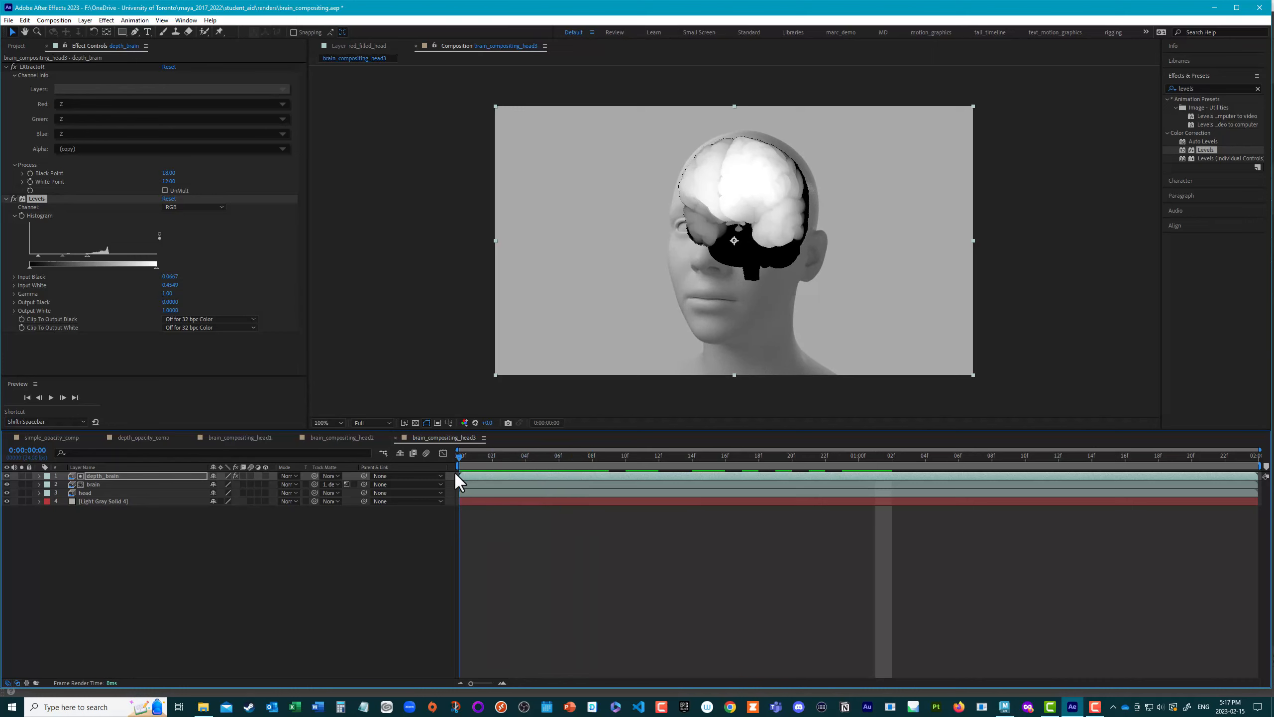
{"action": "left_click", "coordinate": [21, 216]}
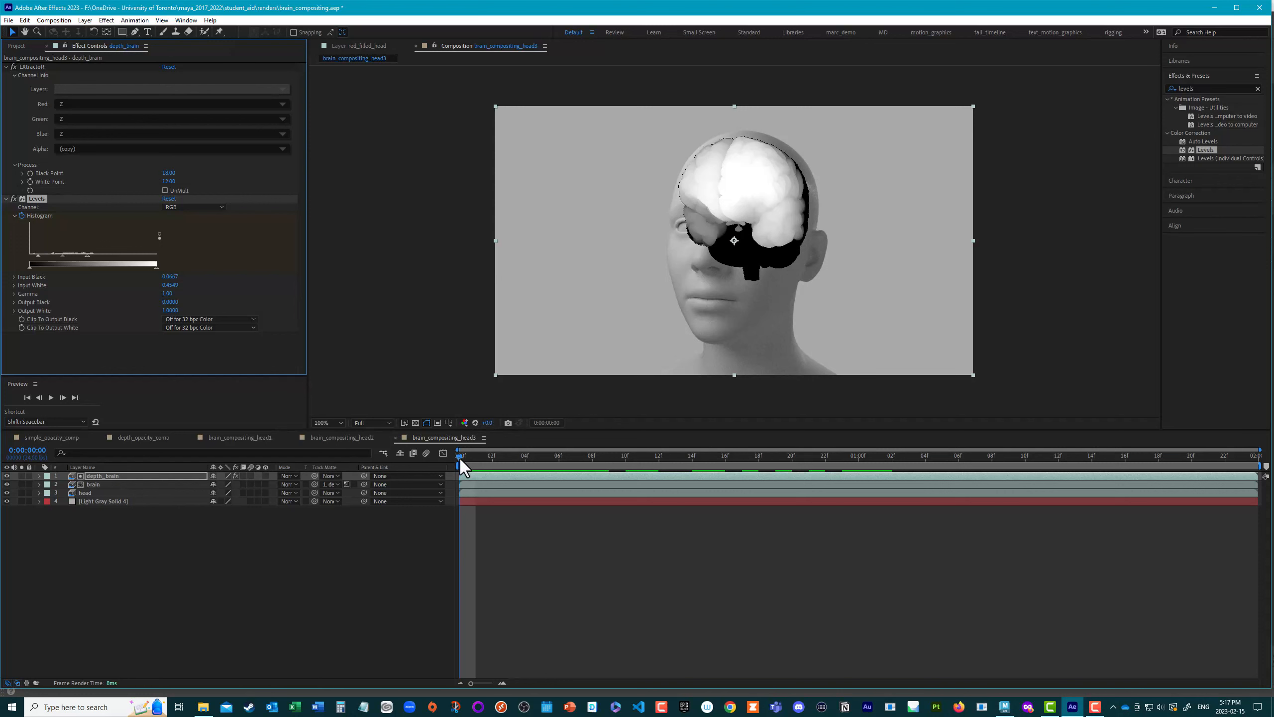
Step: Keyframe the depth_brain Levels at 0:00:01:04 with Input White about 0.7 and Input Black about 0.54, and hide the matte
{"action": "left_click_drag", "start_coordinate": [461, 459], "coordinate": [932, 486]}
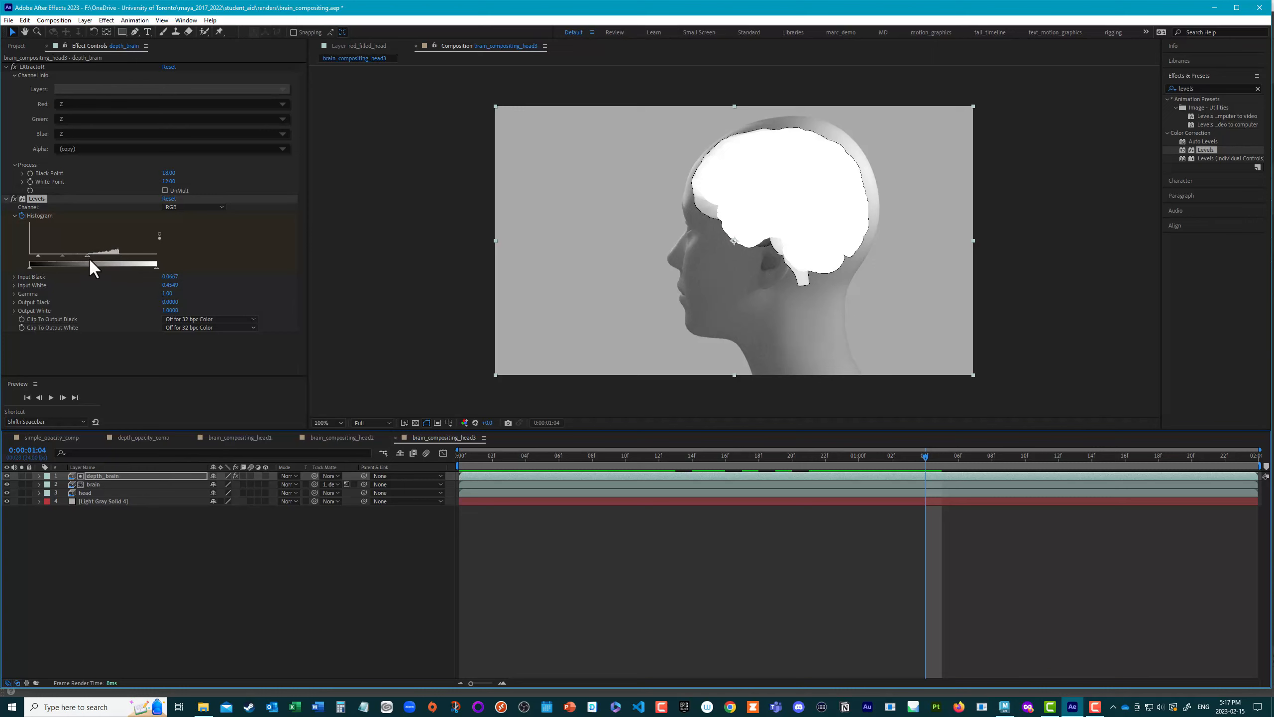
{"action": "left_click_drag", "start_coordinate": [87, 254], "coordinate": [119, 257]}
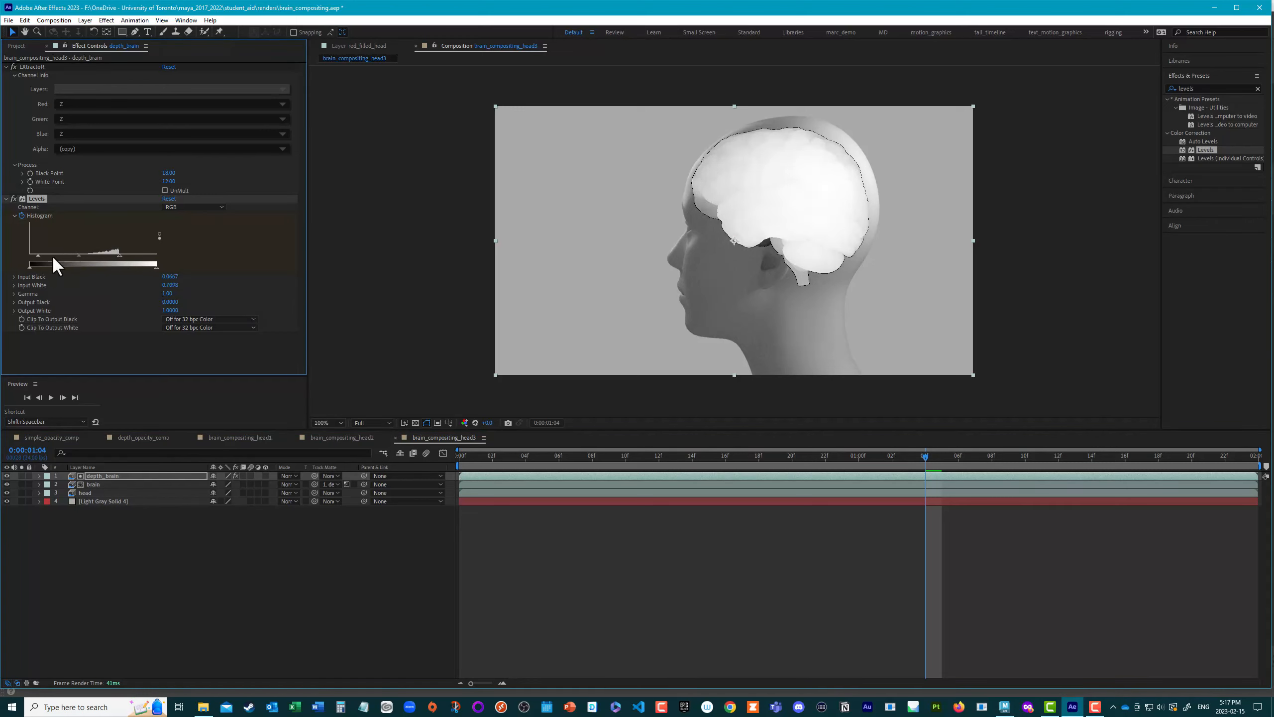
{"action": "left_click_drag", "start_coordinate": [40, 255], "coordinate": [98, 256]}
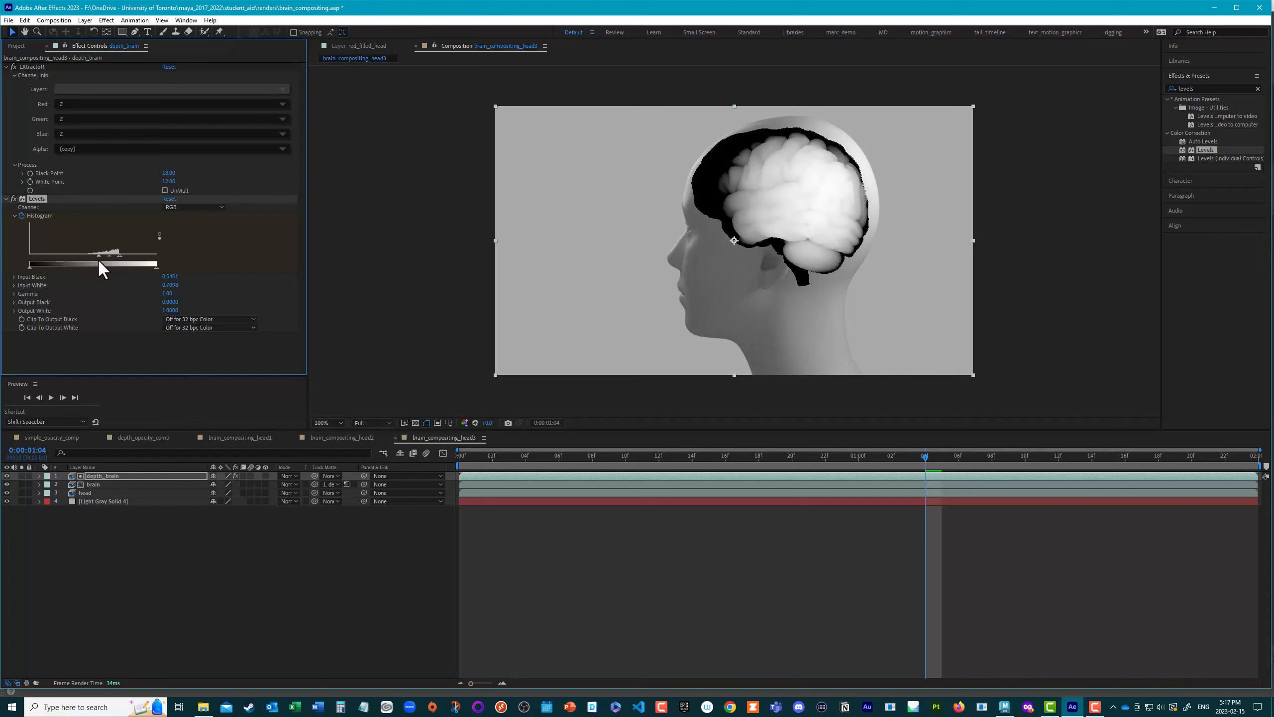
{"action": "left_click", "coordinate": [6, 475]}
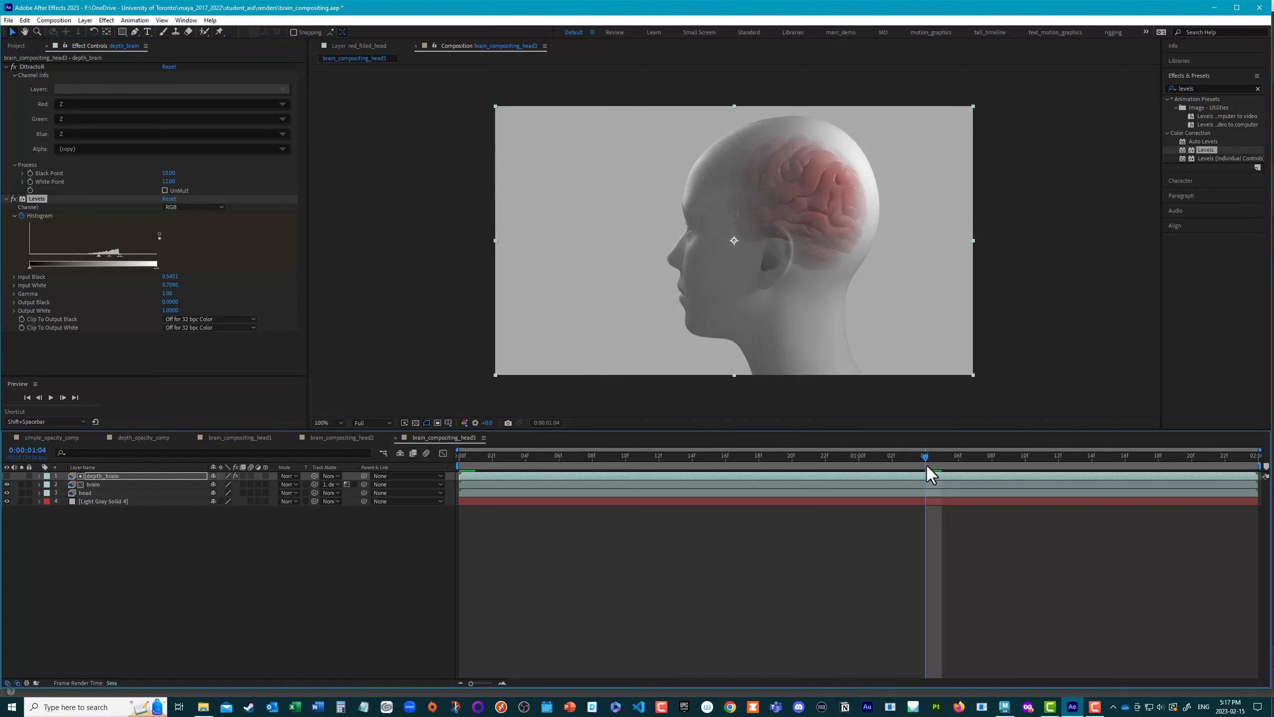
Step: Keyframe the depth_brain Levels at 0:00:01:22 with Input White about 0.83 and Input Black about 0.38, and check the fade around 0:00:01:20
{"action": "left_click_drag", "start_coordinate": [925, 455], "coordinate": [1225, 512]}
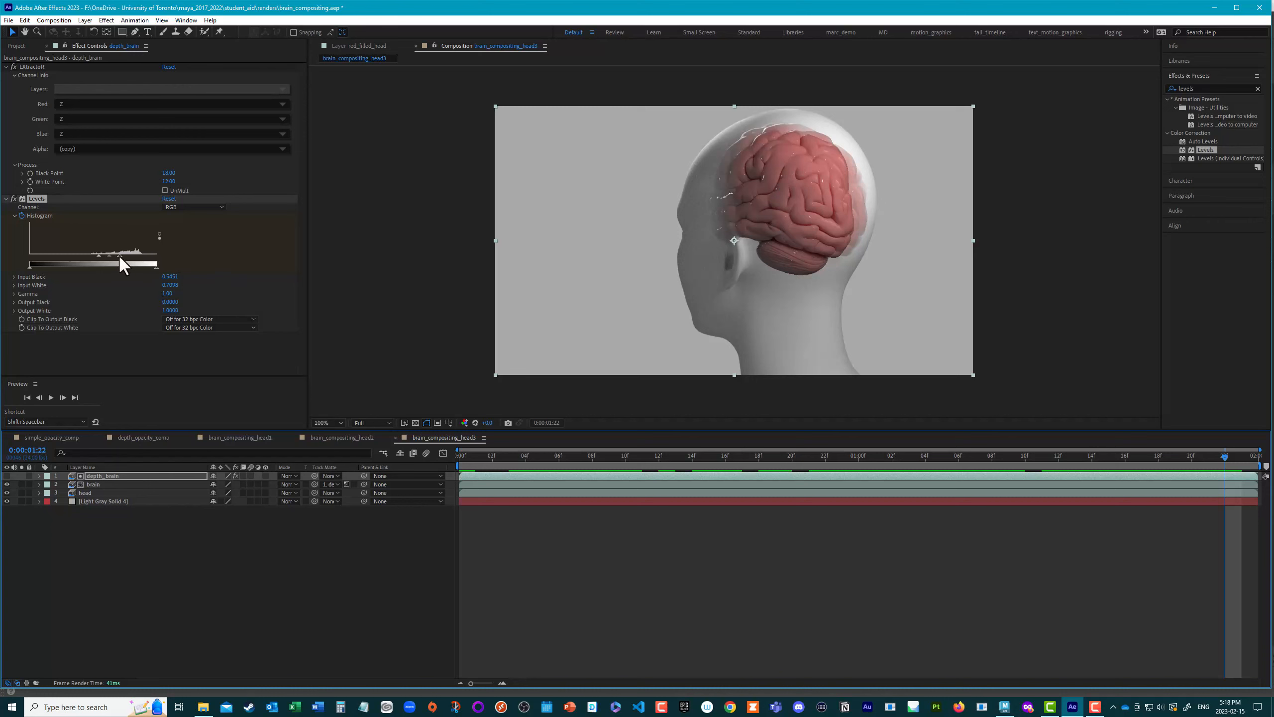
{"action": "mouse_move", "coordinate": [118, 256]}
{"action": "left_mouse_down"}
{"action": "mouse_move", "coordinate": [129, 256]}
{"action": "mouse_move", "coordinate": [75, 256]}
{"action": "mouse_move", "coordinate": [134, 255]}
{"action": "left_mouse_up"}
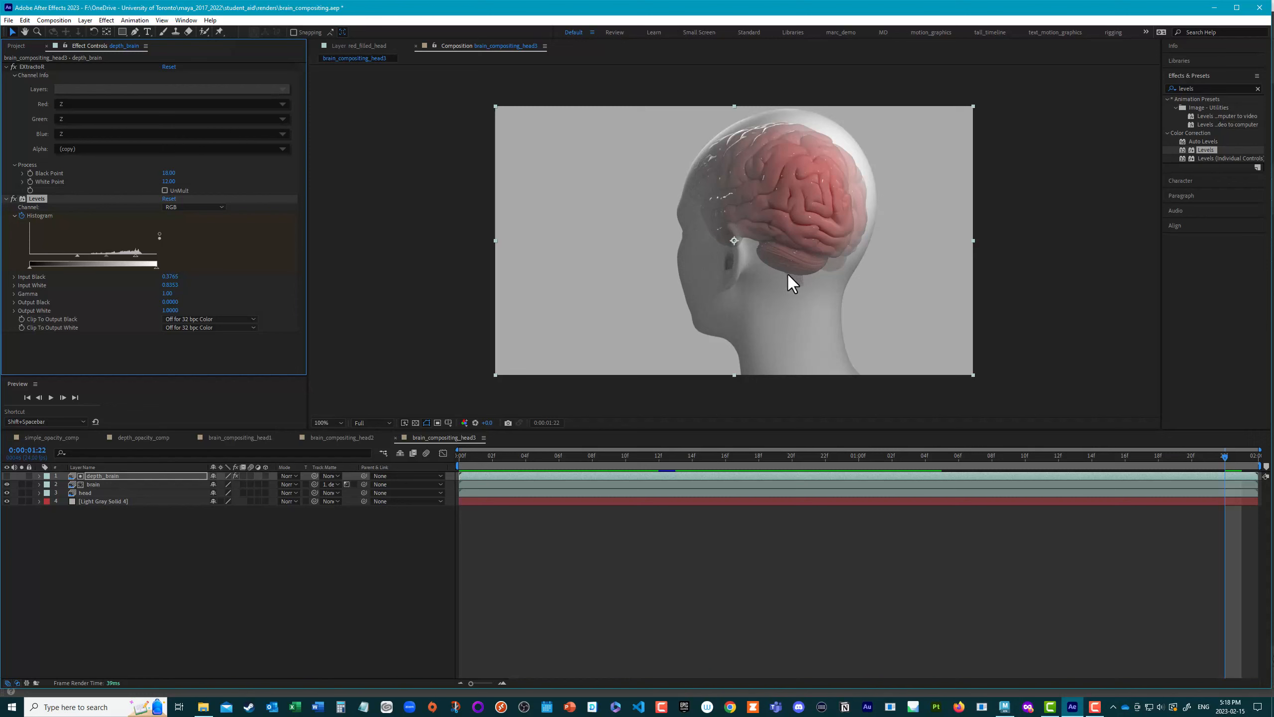
{"action": "left_click_drag", "start_coordinate": [1227, 459], "coordinate": [1199, 474]}
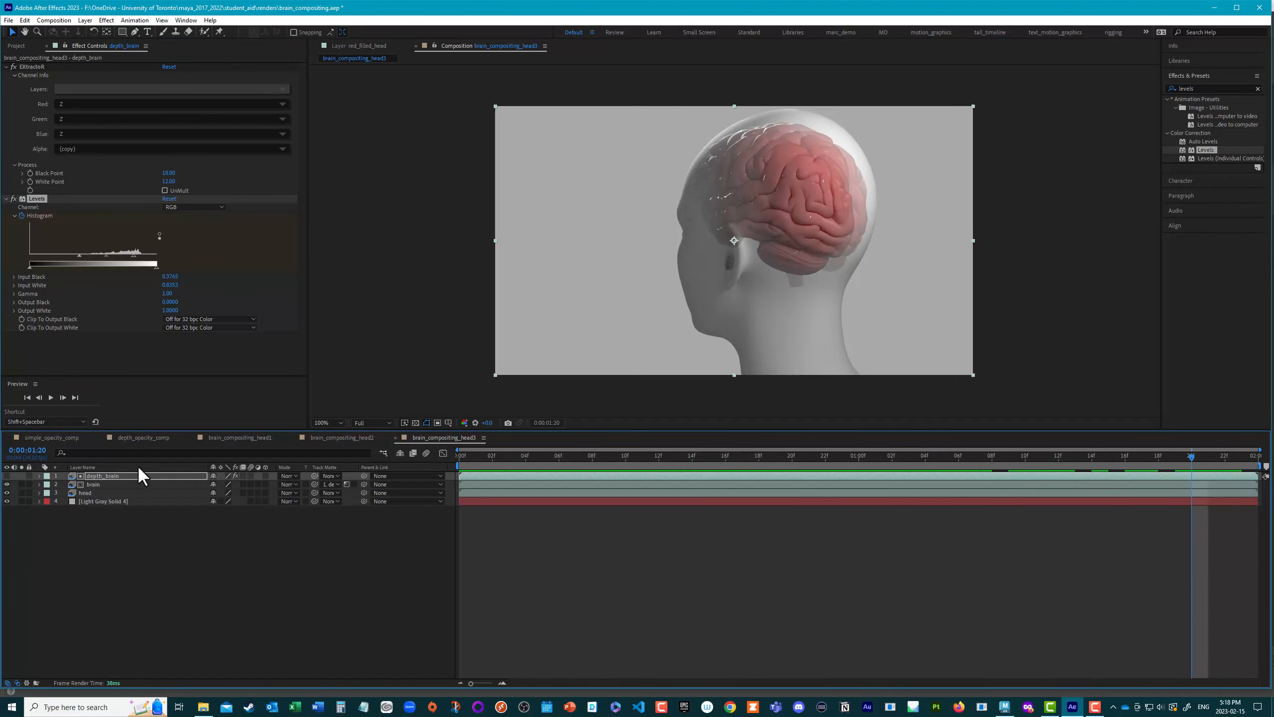
Step: Copy the BRAIN 2 Cryptomatte layer from brain_compositing_head2 and paste it above depth_brain in brain_compositing_head3
{"action": "left_click", "coordinate": [341, 437]}
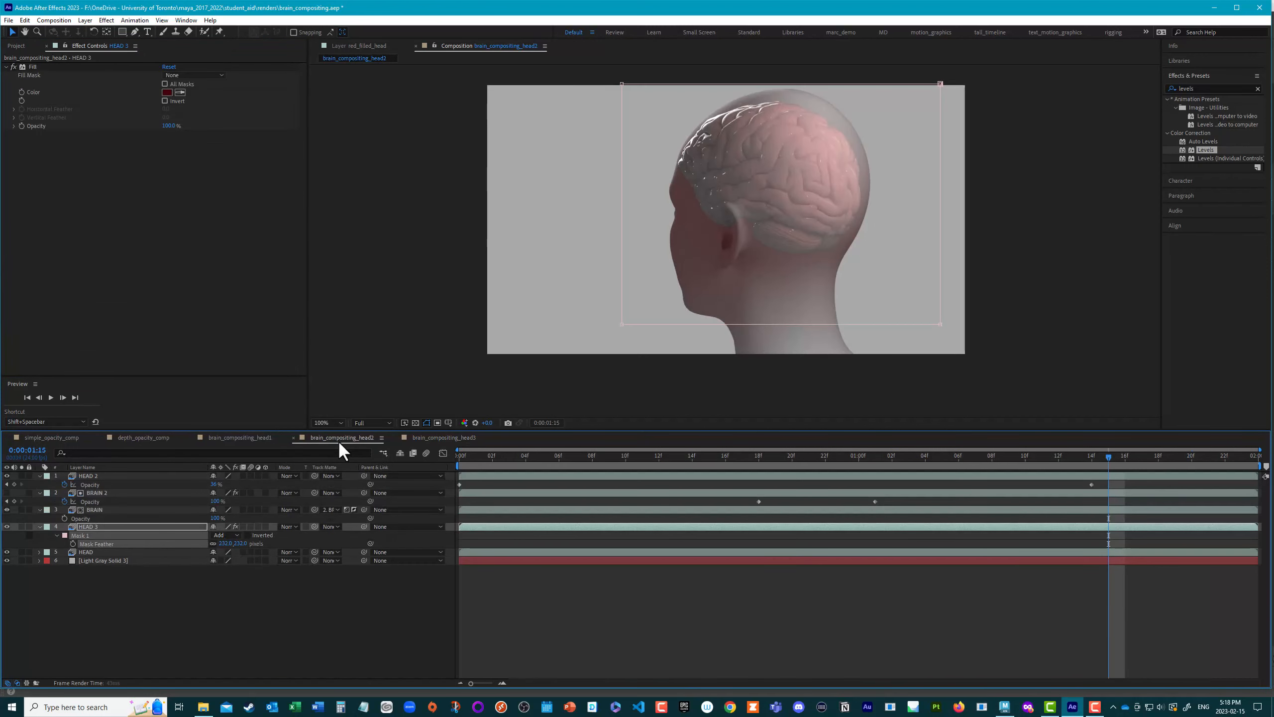
{"action": "left_click", "coordinate": [82, 475]}
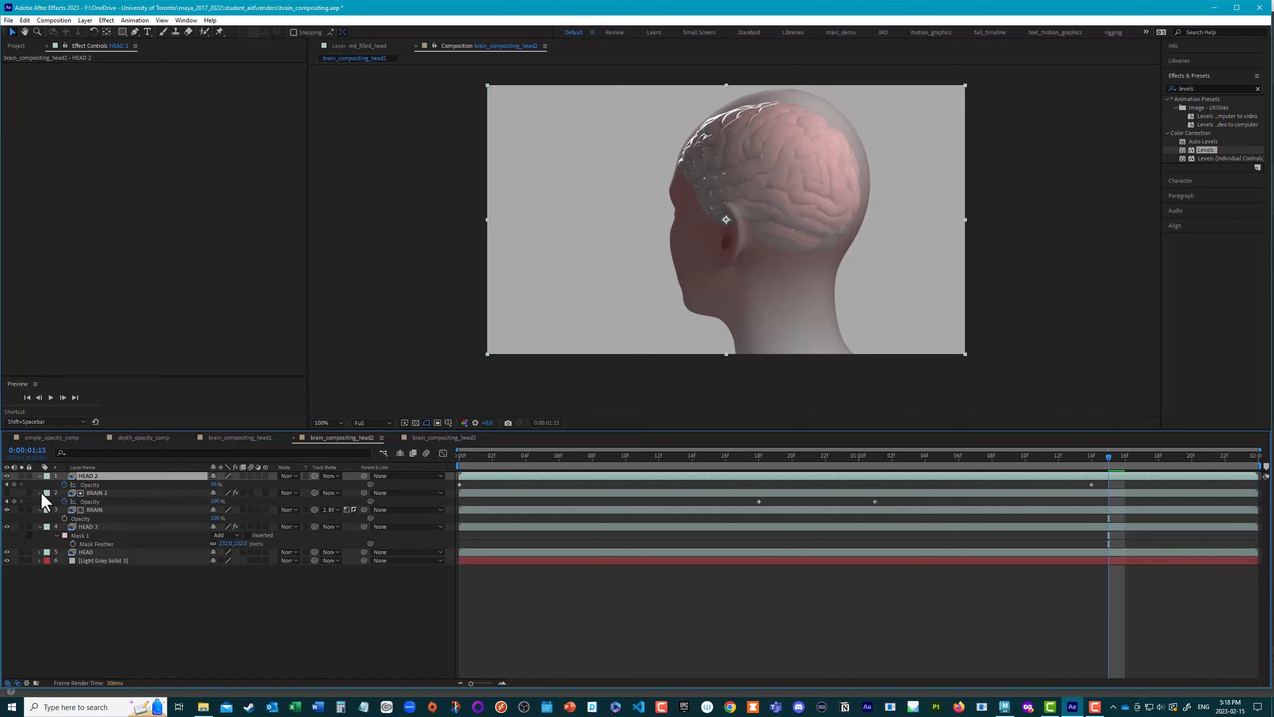
{"action": "left_click", "coordinate": [96, 491]}
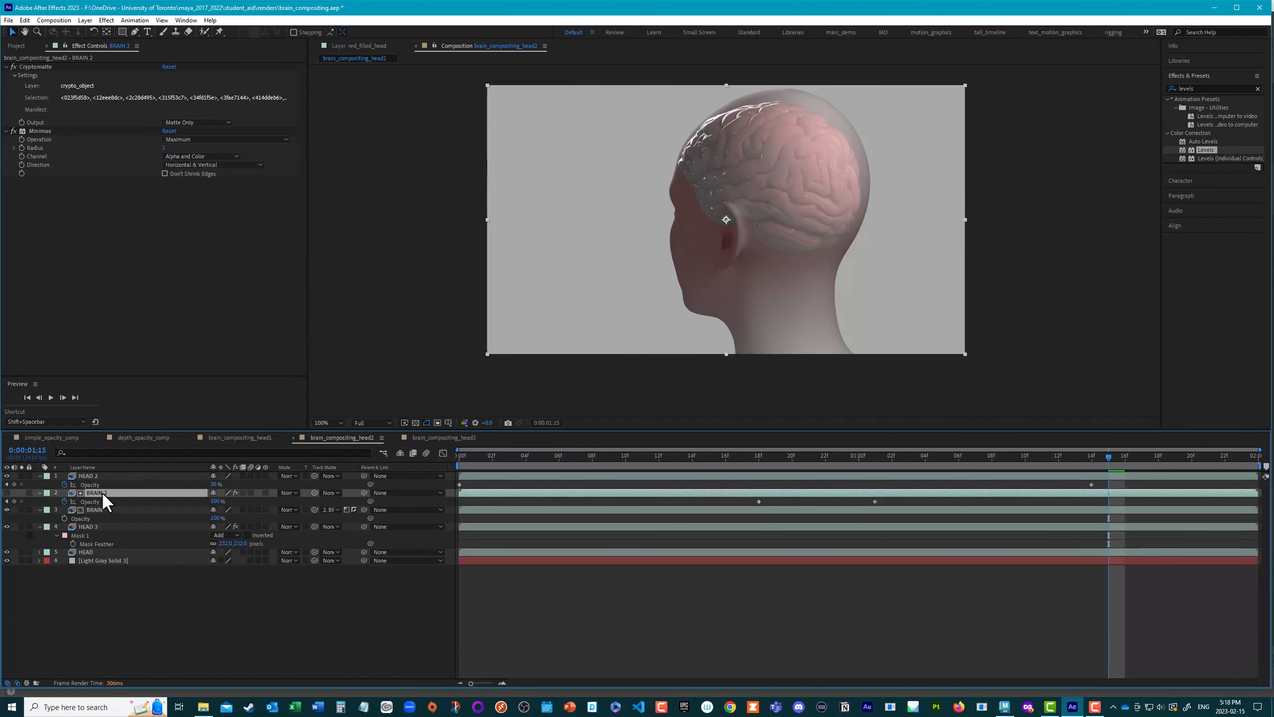
{"action": "left_click", "coordinate": [434, 437]}
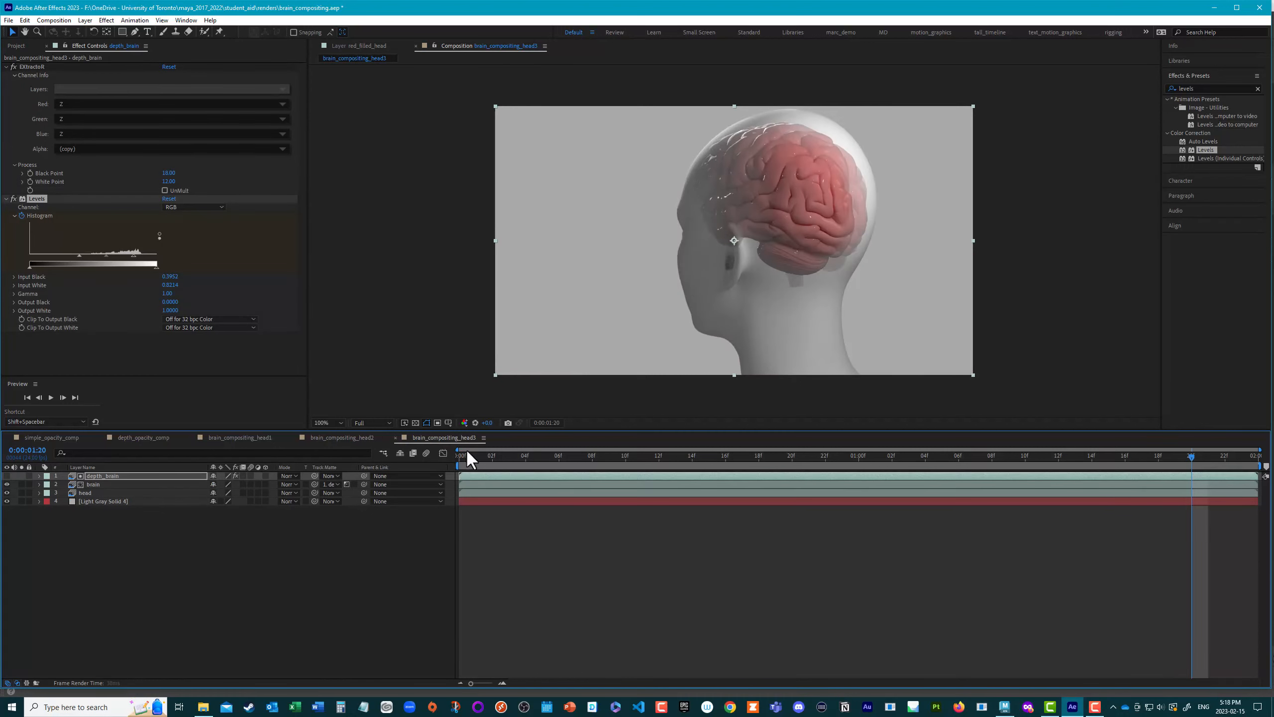
{"action": "left_click", "coordinate": [116, 475]}
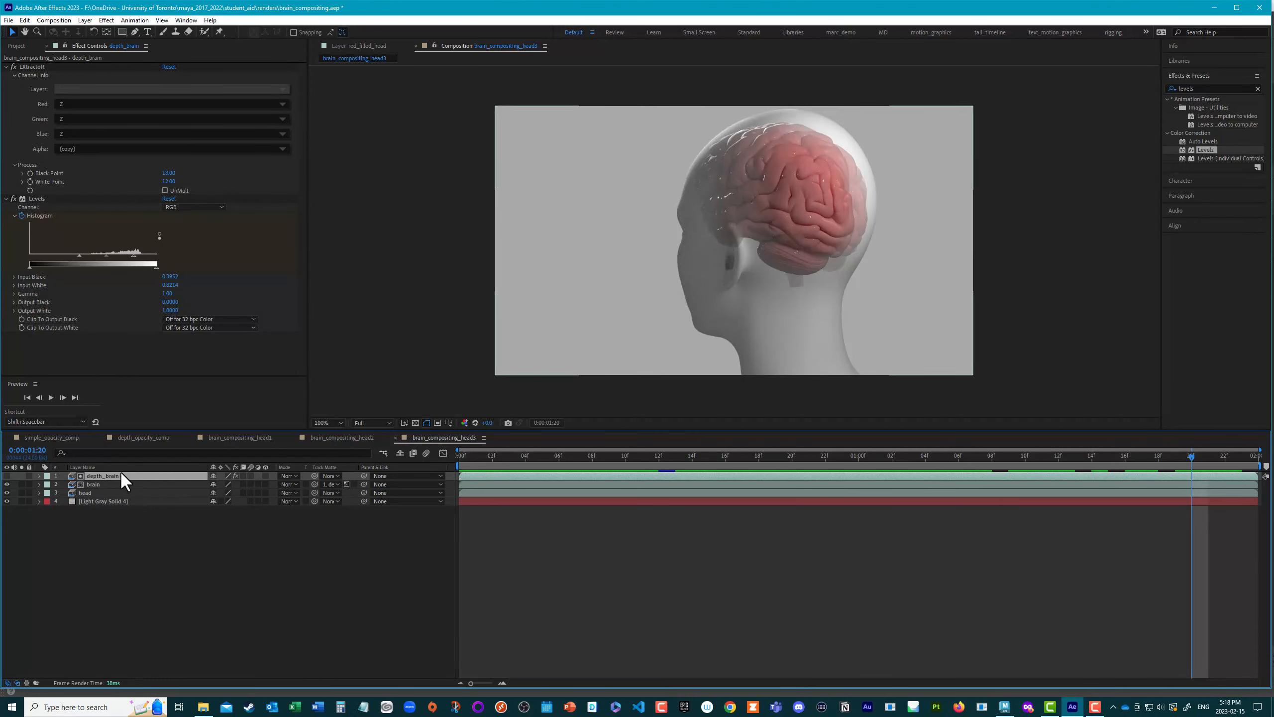
{"action": "key", "text": "ctrl+v"}
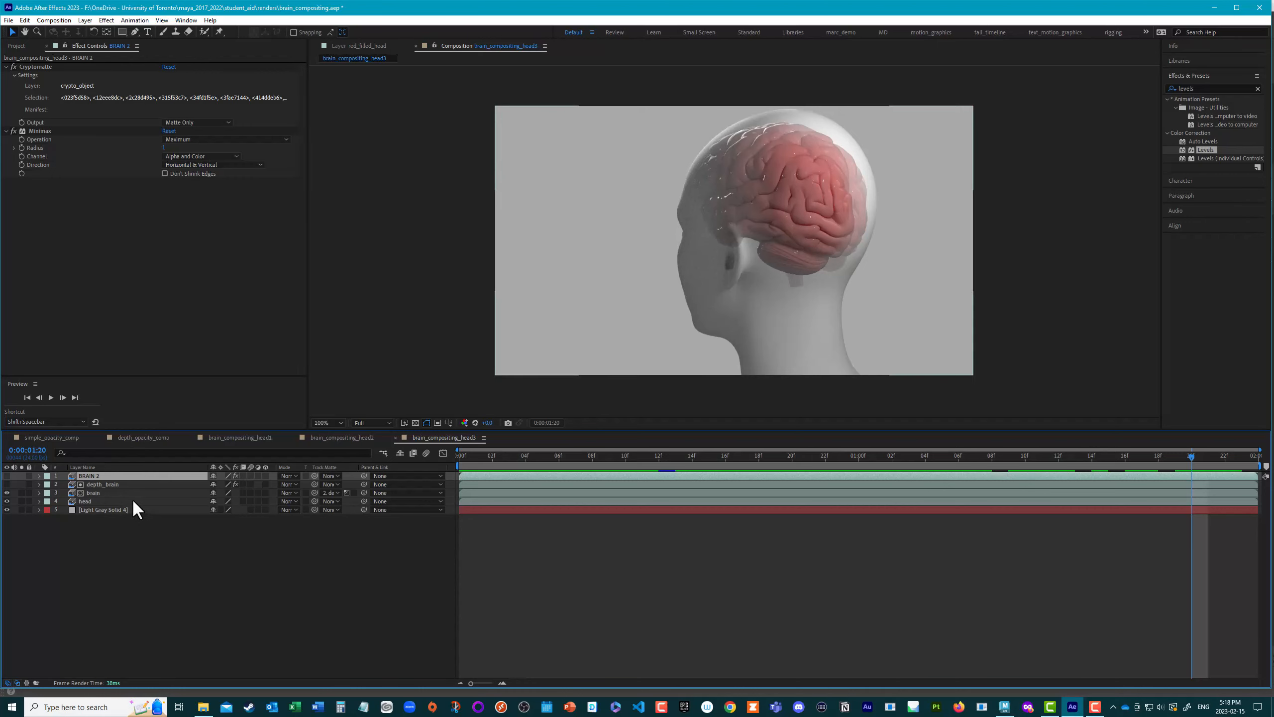
Step: Rename the pasted BRAIN 2 layer as cryptoBrain
{"action": "left_click", "coordinate": [101, 492]}
{"action": "left_click", "coordinate": [90, 475]}
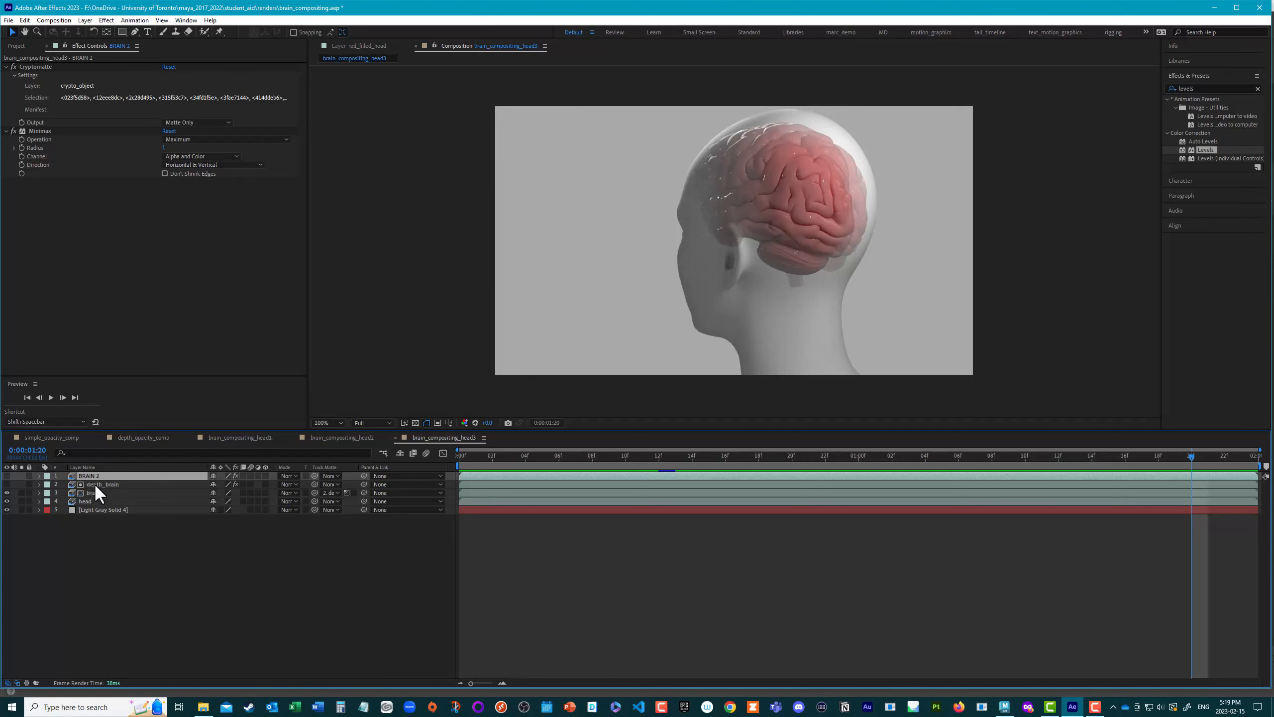
{"action": "left_click", "coordinate": [99, 492]}
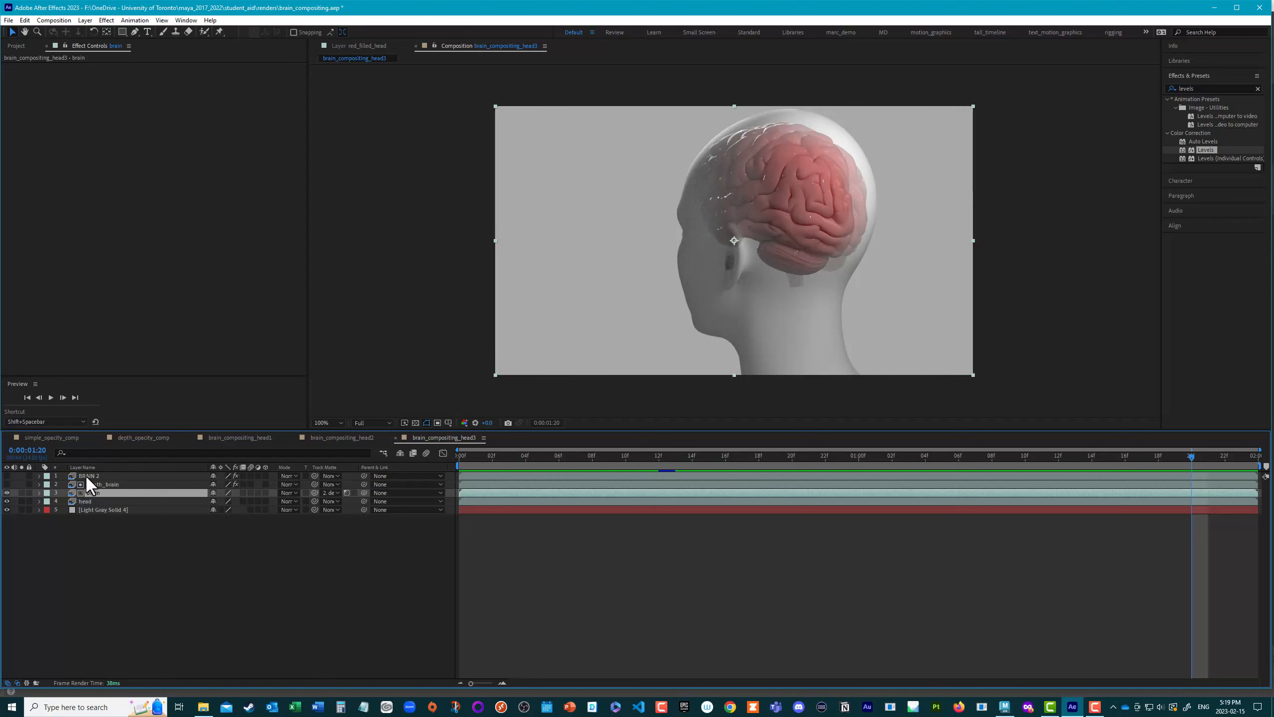
{"action": "left_click", "coordinate": [88, 477]}
{"action": "key", "text": "Return"}
{"action": "type", "text": "cryp"}
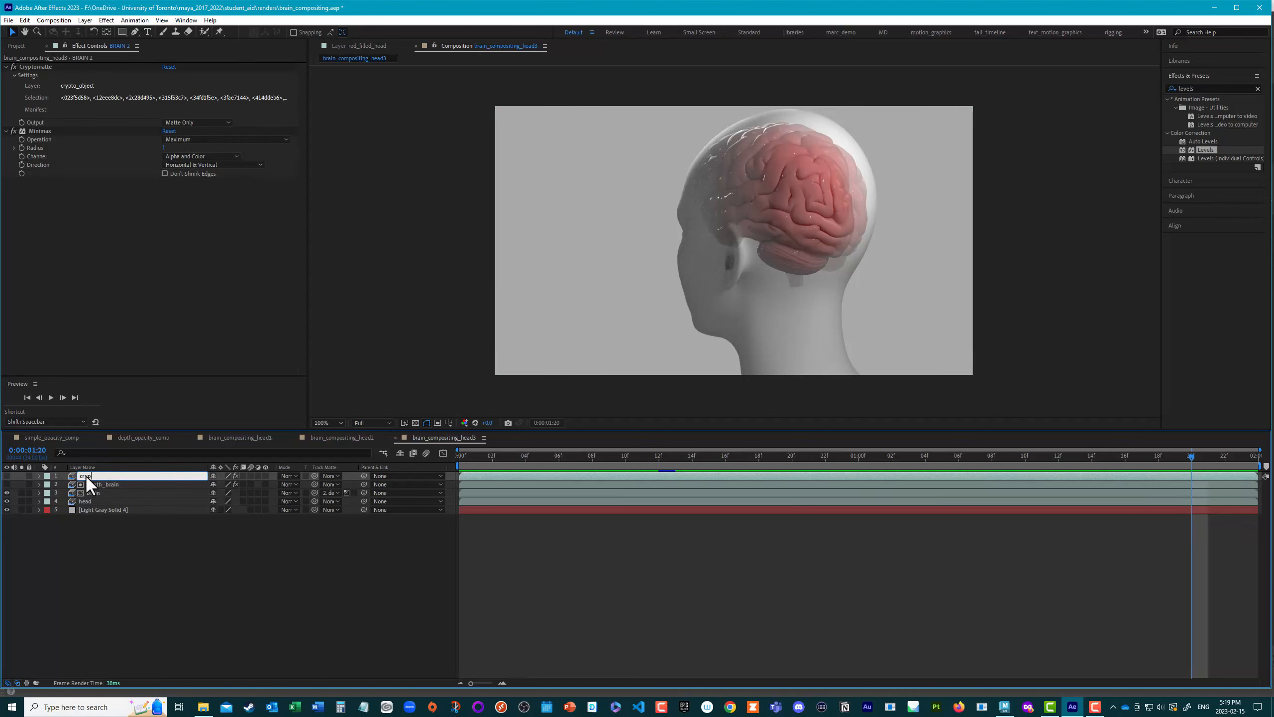
{"action": "type", "text": "toBrian"}
{"action": "key", "text": "Return"}
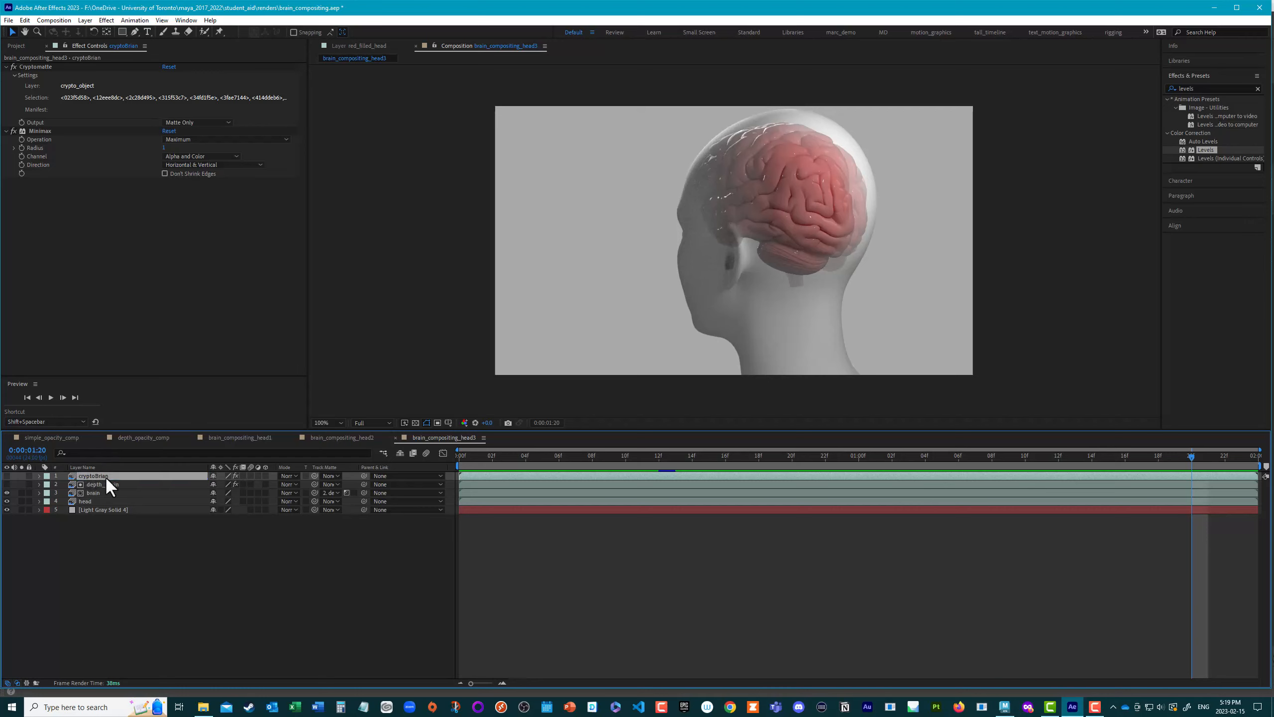
{"action": "key", "text": "Return"}
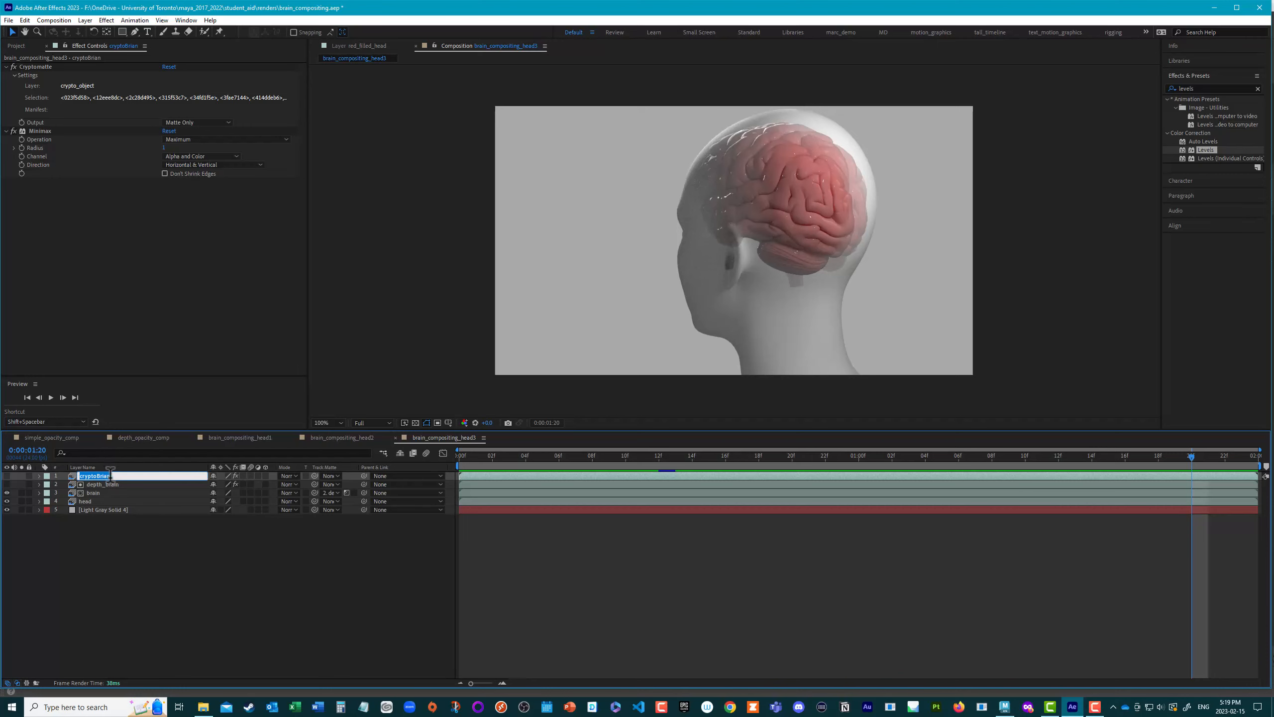
{"action": "left_click", "coordinate": [105, 475]}
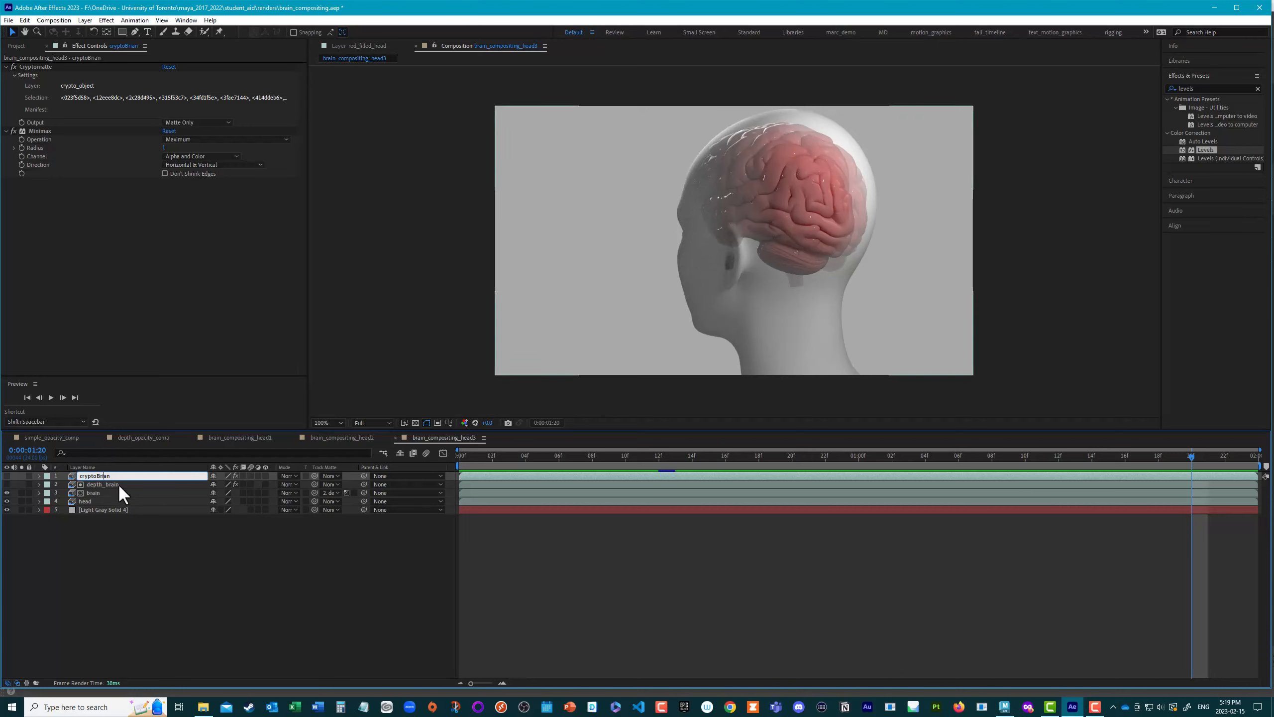
{"action": "key", "text": "BackSpace"}
{"action": "type", "text": "i"}
{"action": "key", "text": "Return"}
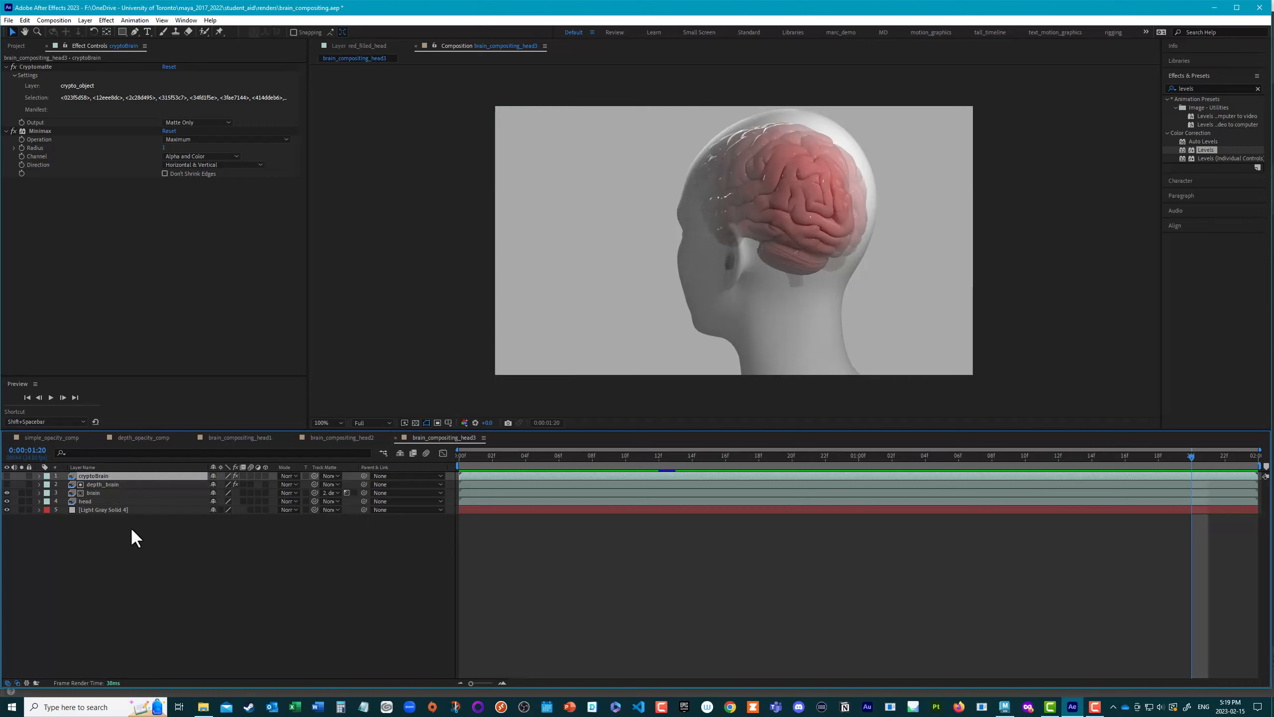
Step: Find the Set Matte effect and apply it to the brain layer
{"action": "left_click", "coordinate": [93, 493]}
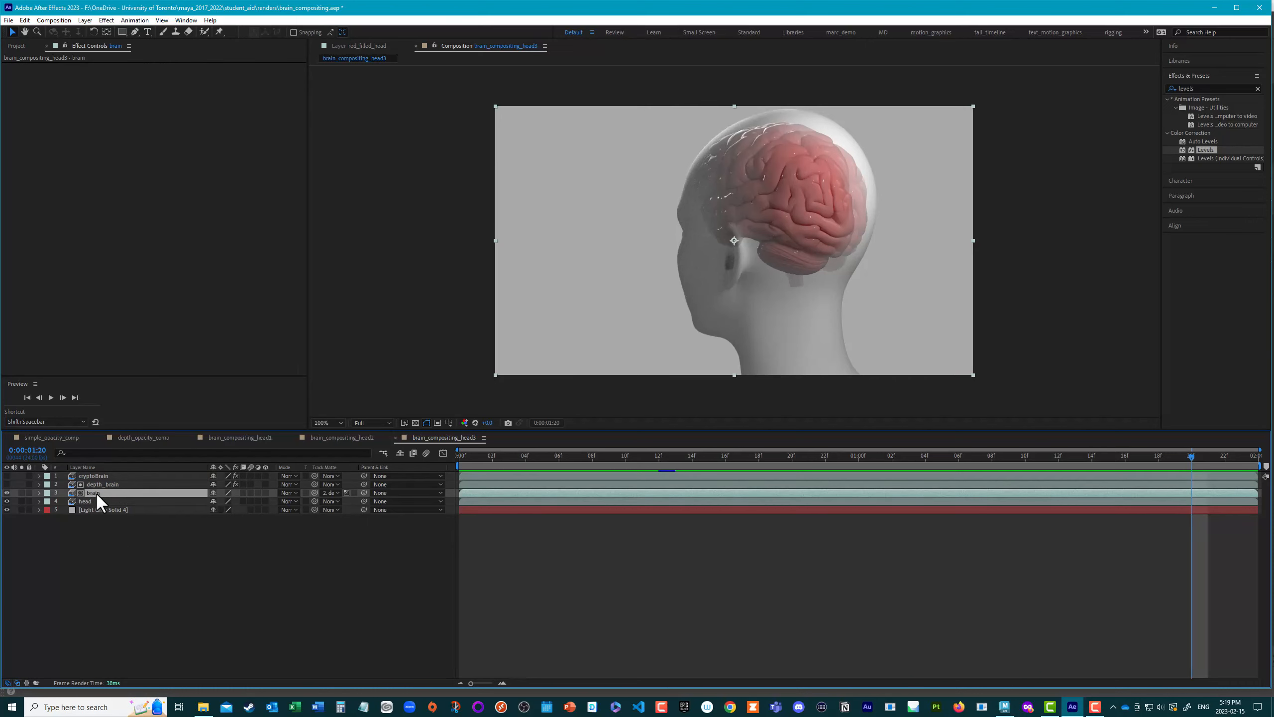
{"action": "left_click", "coordinate": [1203, 88]}
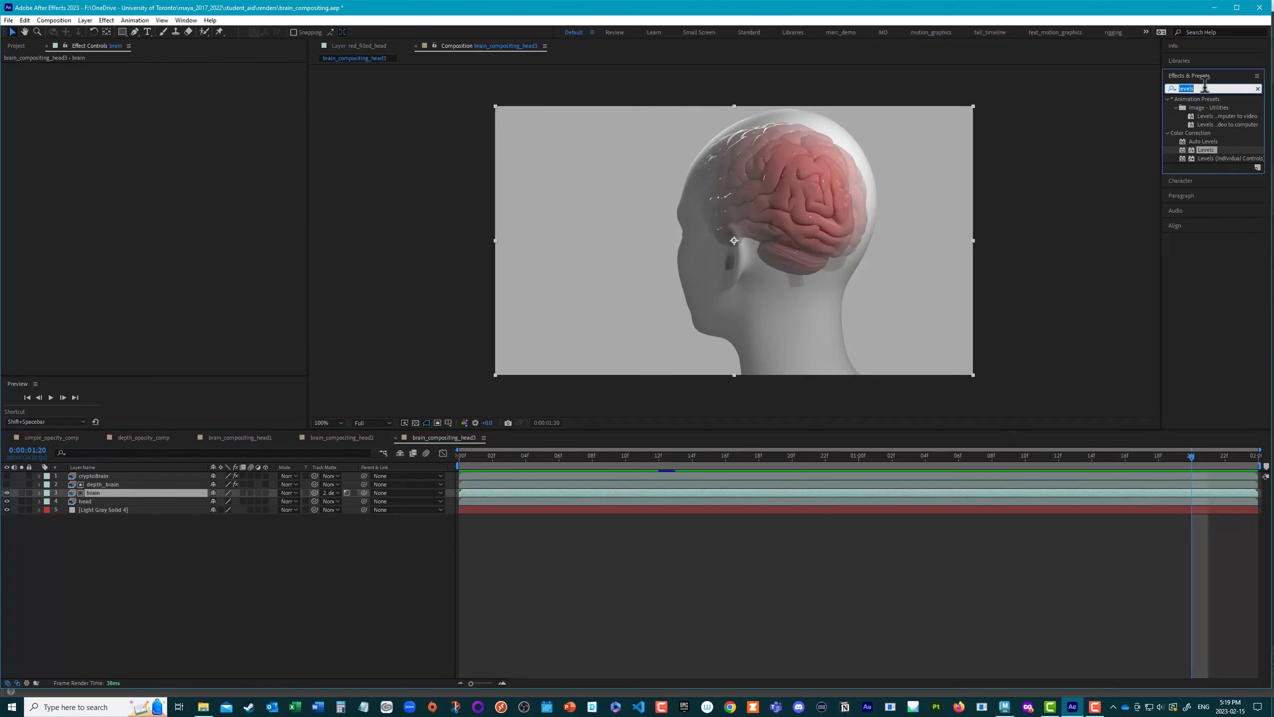
{"action": "type", "text": "set"}
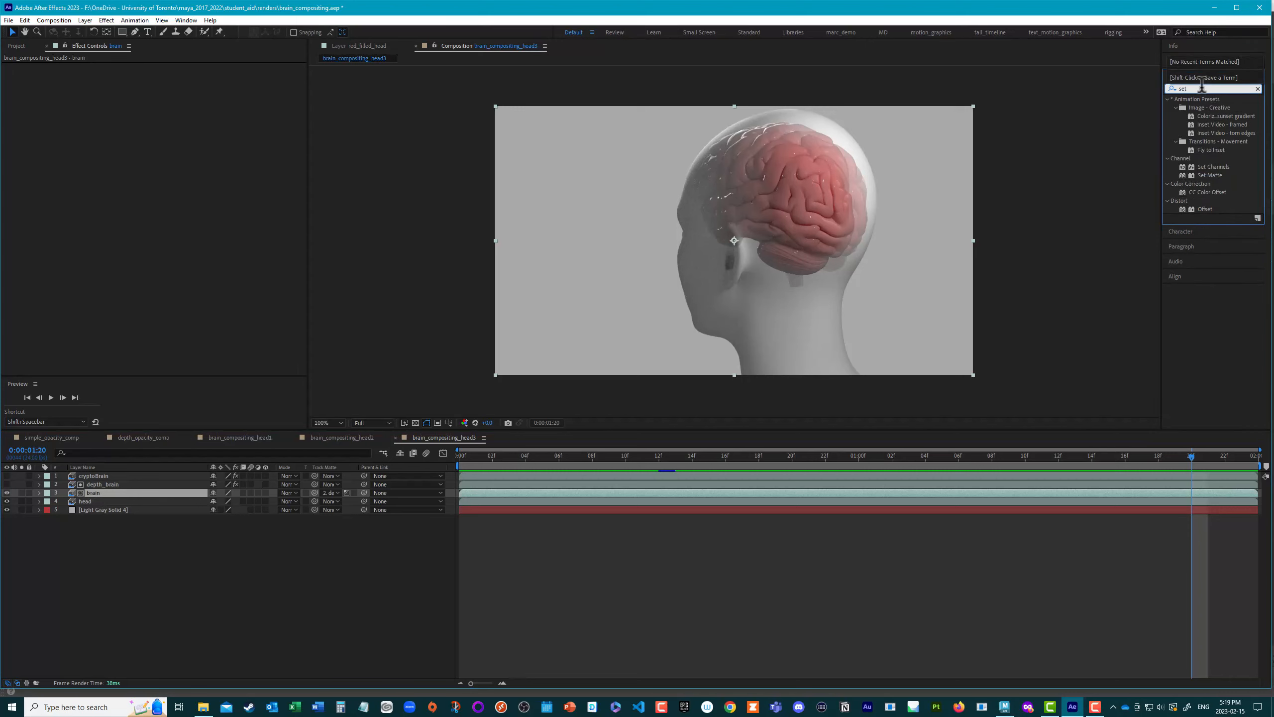
{"action": "type", "text": " m"}
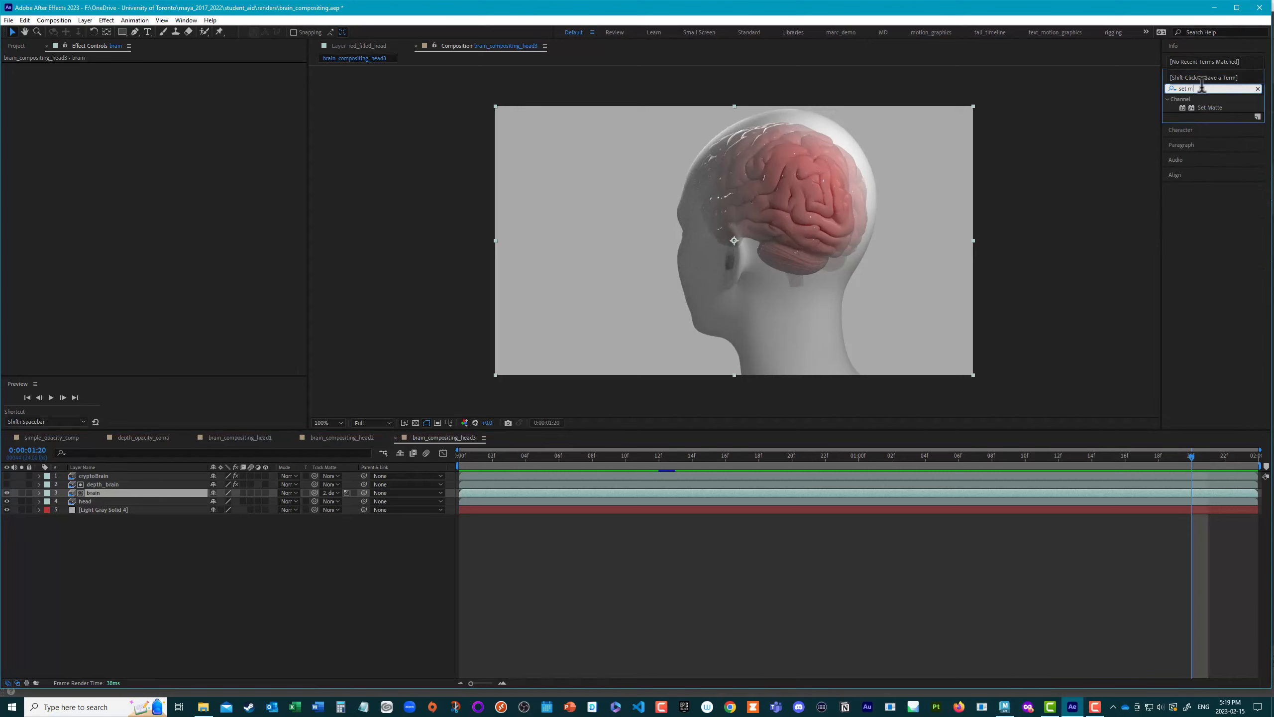
{"action": "double_click", "coordinate": [1217, 107]}
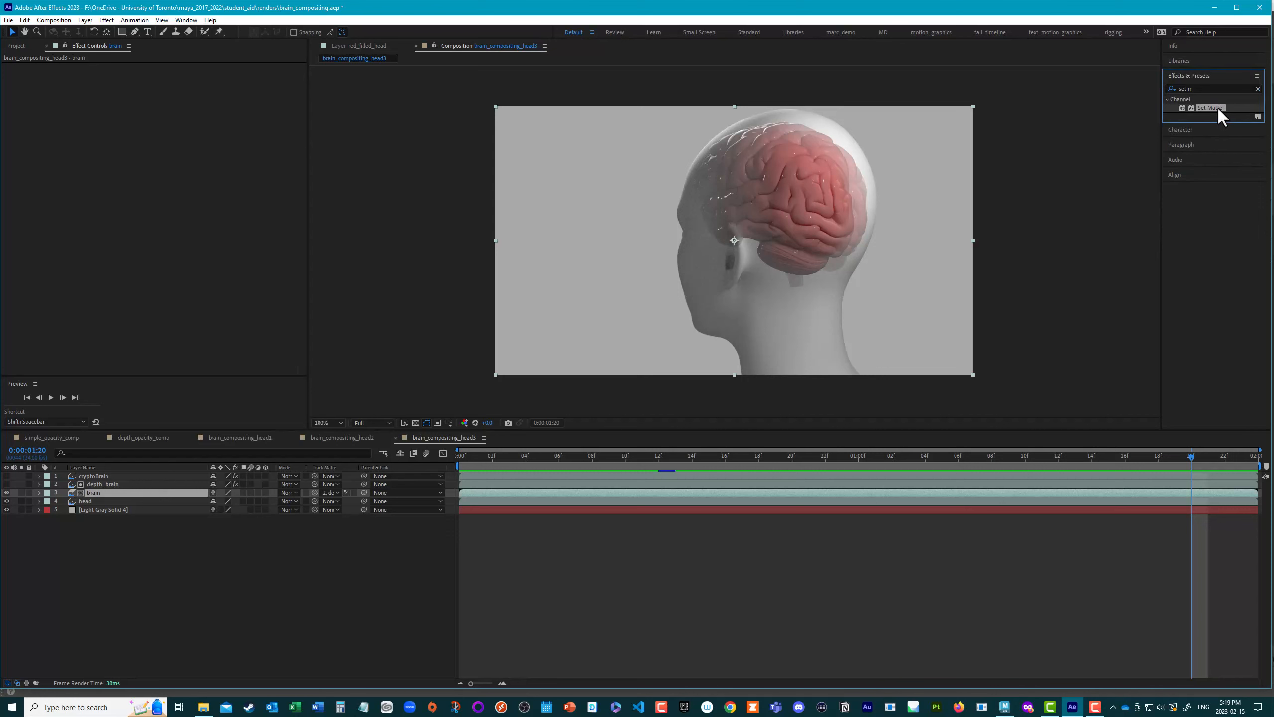
Step: Set the brain layer's Set Matte to take its matte from cryptoBrain with Effects & Masks, using Full for the matte
{"action": "left_click", "coordinate": [186, 75]}
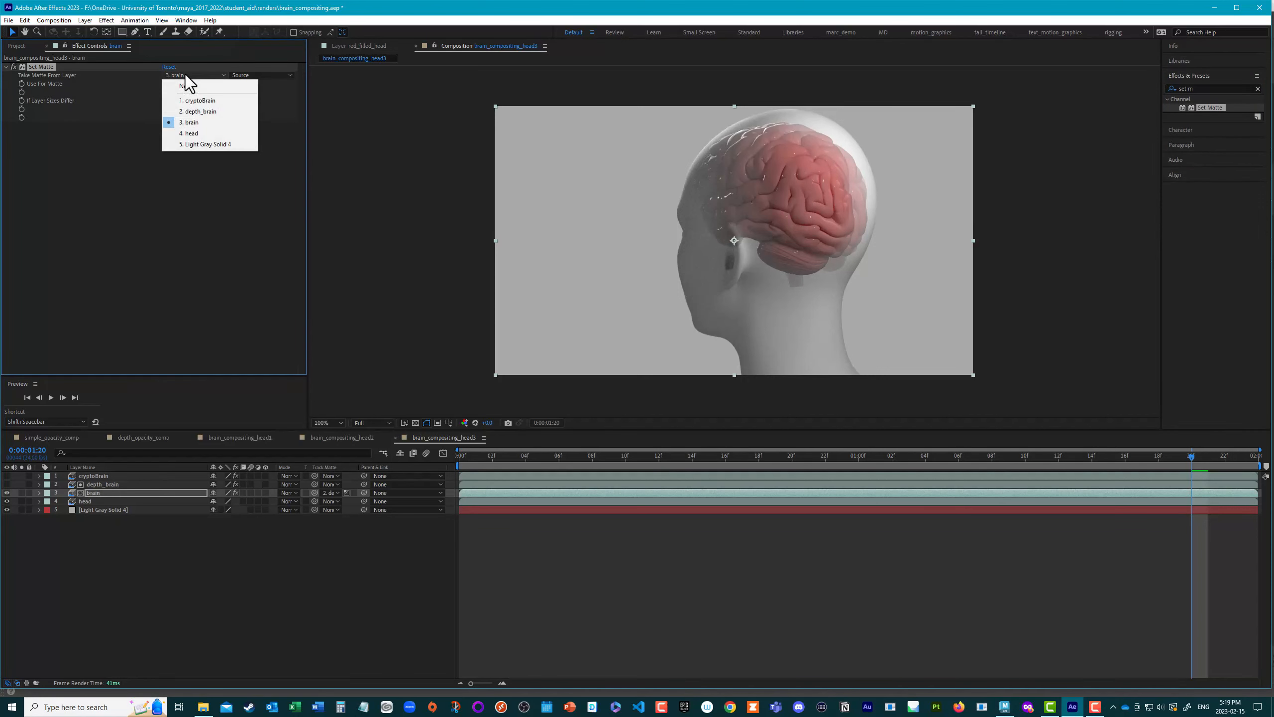
{"action": "left_click", "coordinate": [196, 100]}
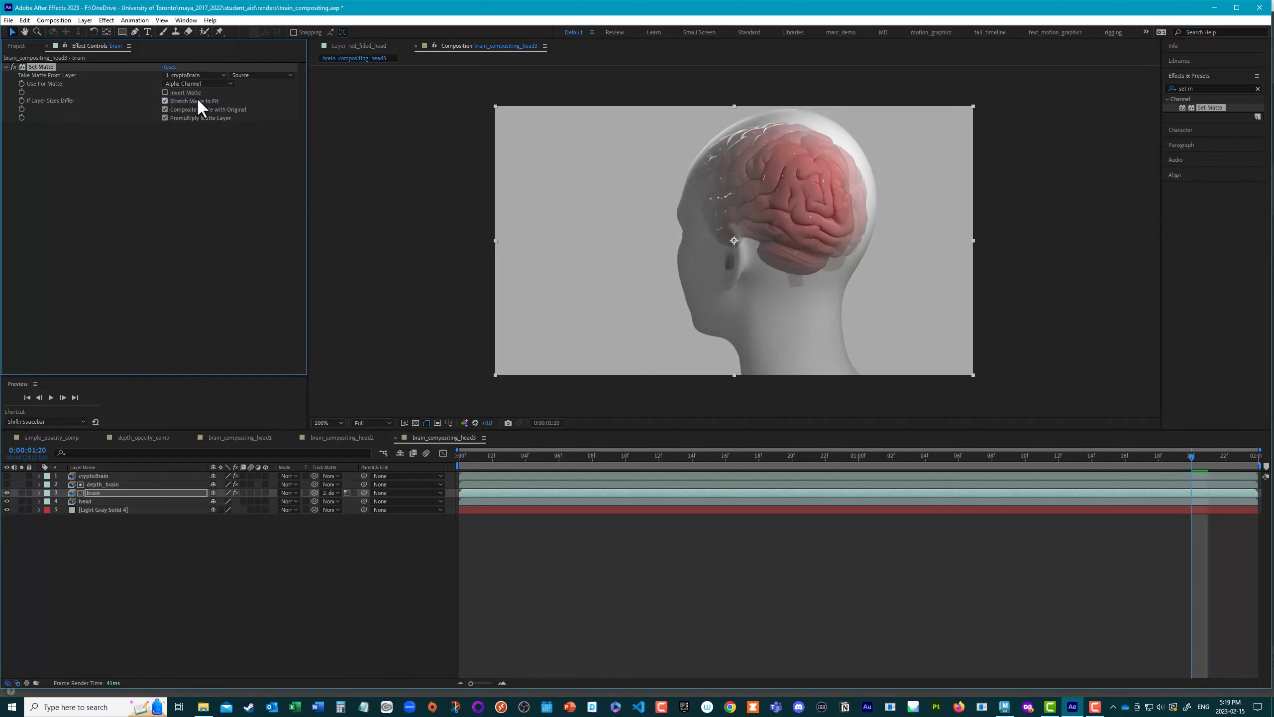
{"action": "left_click", "coordinate": [241, 74]}
{"action": "left_click", "coordinate": [255, 106]}
{"action": "left_click", "coordinate": [183, 84]}
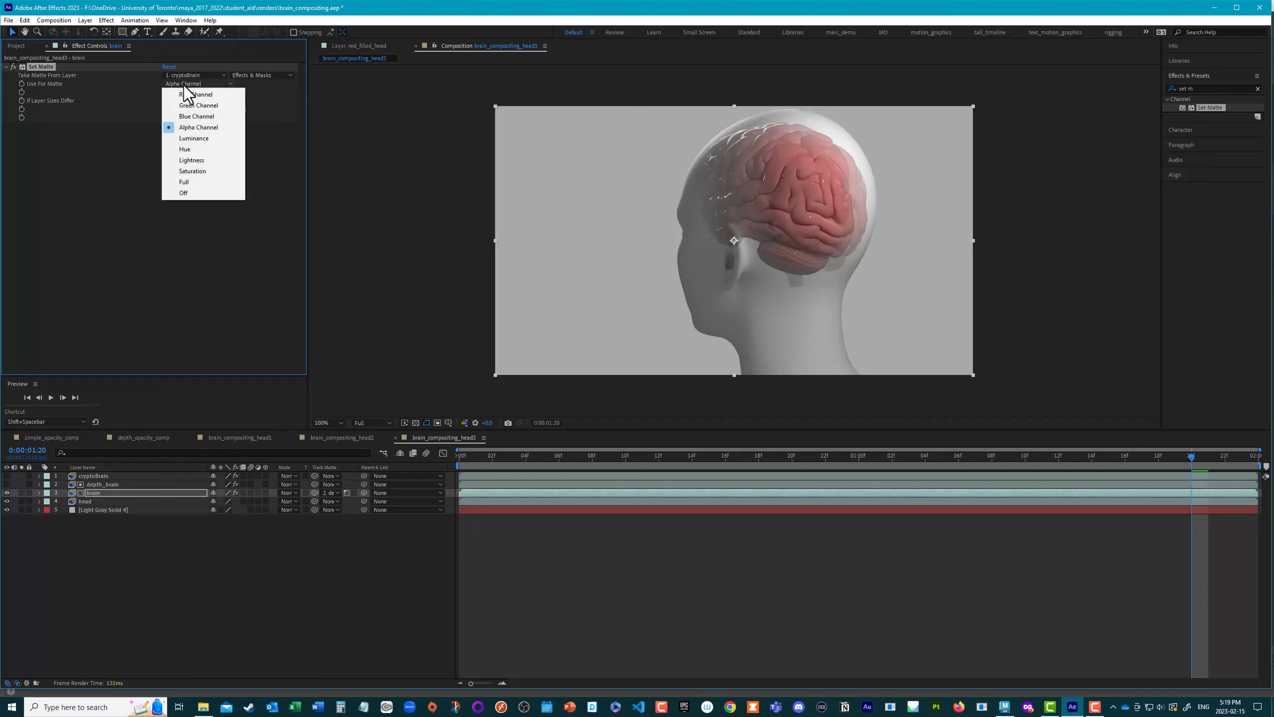
{"action": "left_click", "coordinate": [188, 182]}
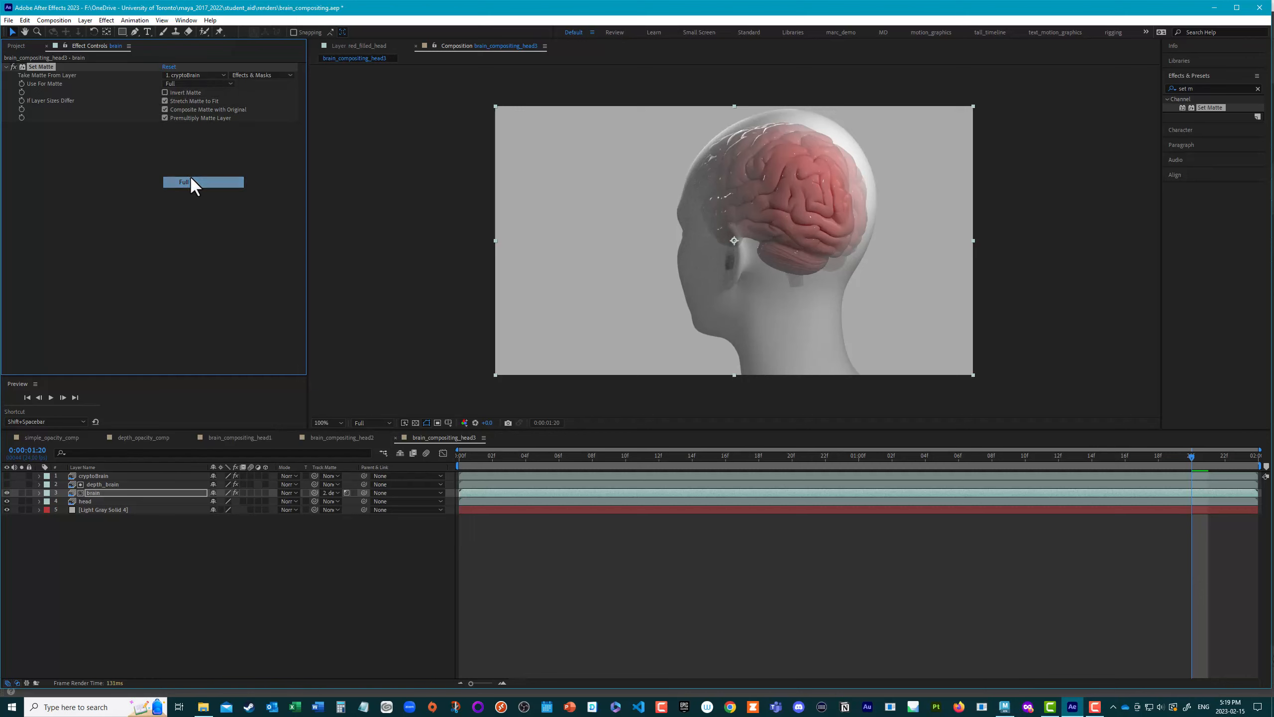
Step: Show cryptoBrain to check its matte, set the brain layer's Set Matte source to None, and hide cryptoBrain again
{"action": "left_click", "coordinate": [185, 75]}
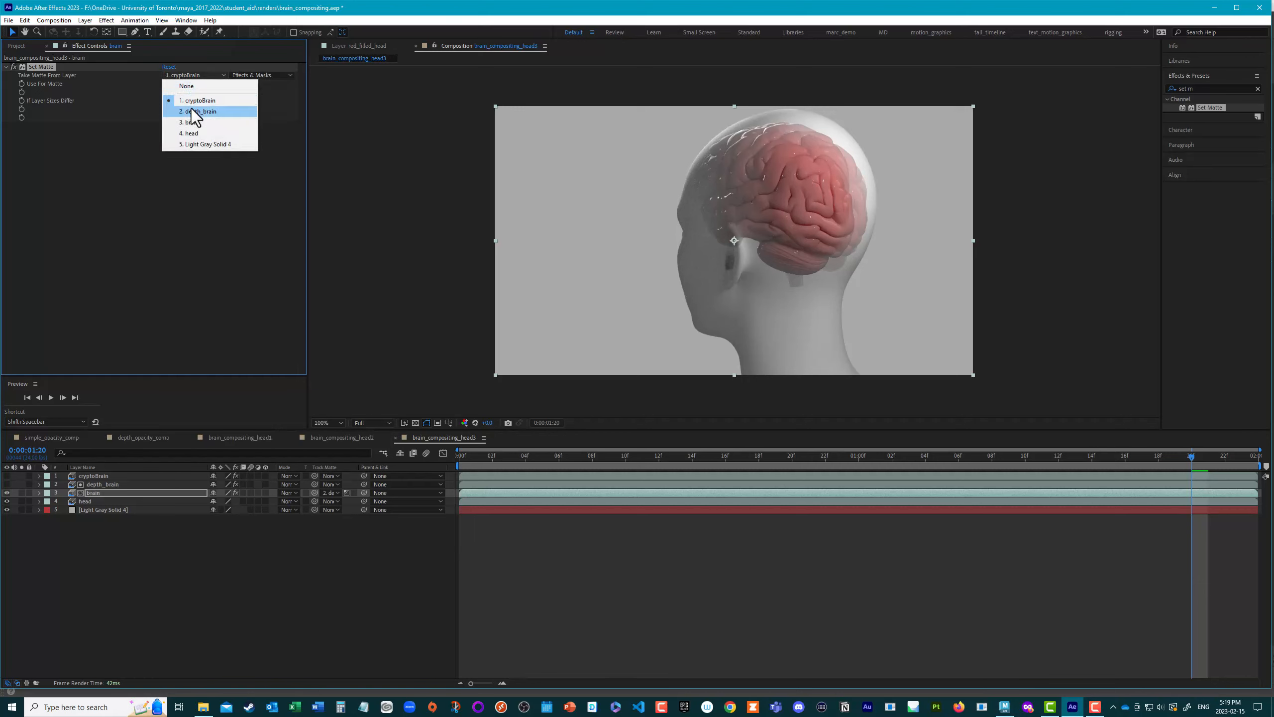
{"action": "left_click", "coordinate": [17, 516]}
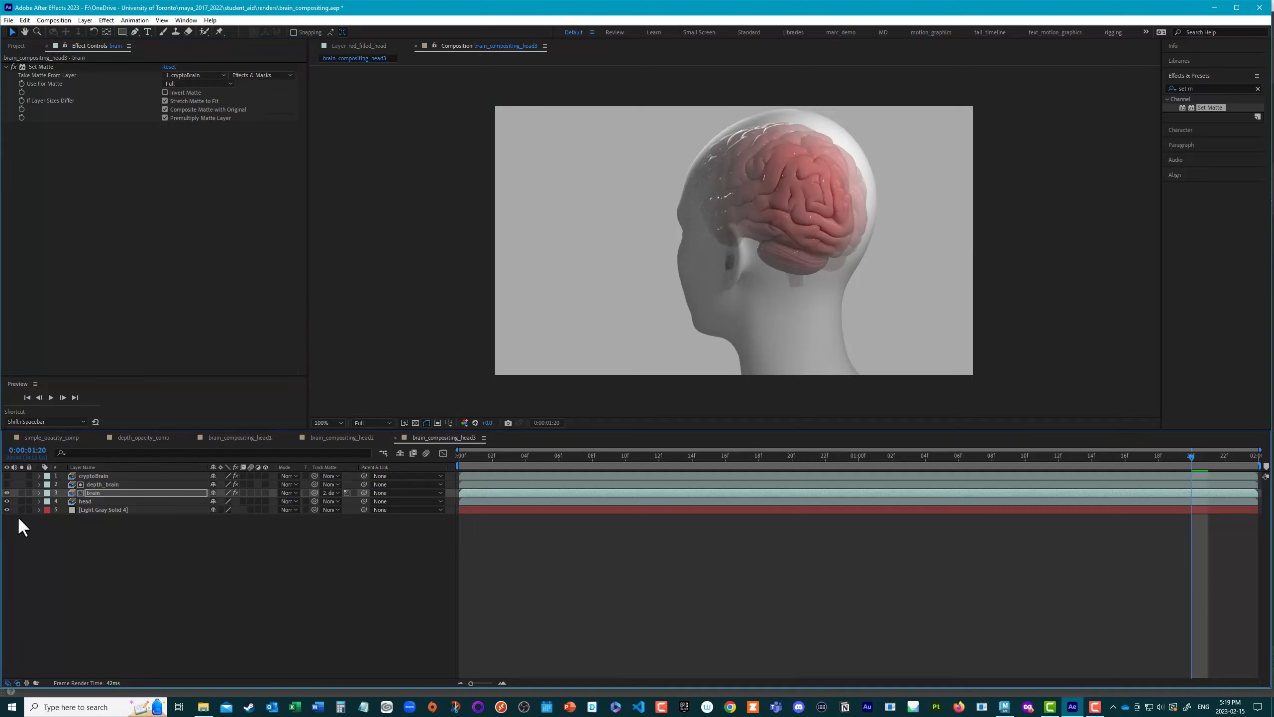
{"action": "left_click", "coordinate": [7, 484]}
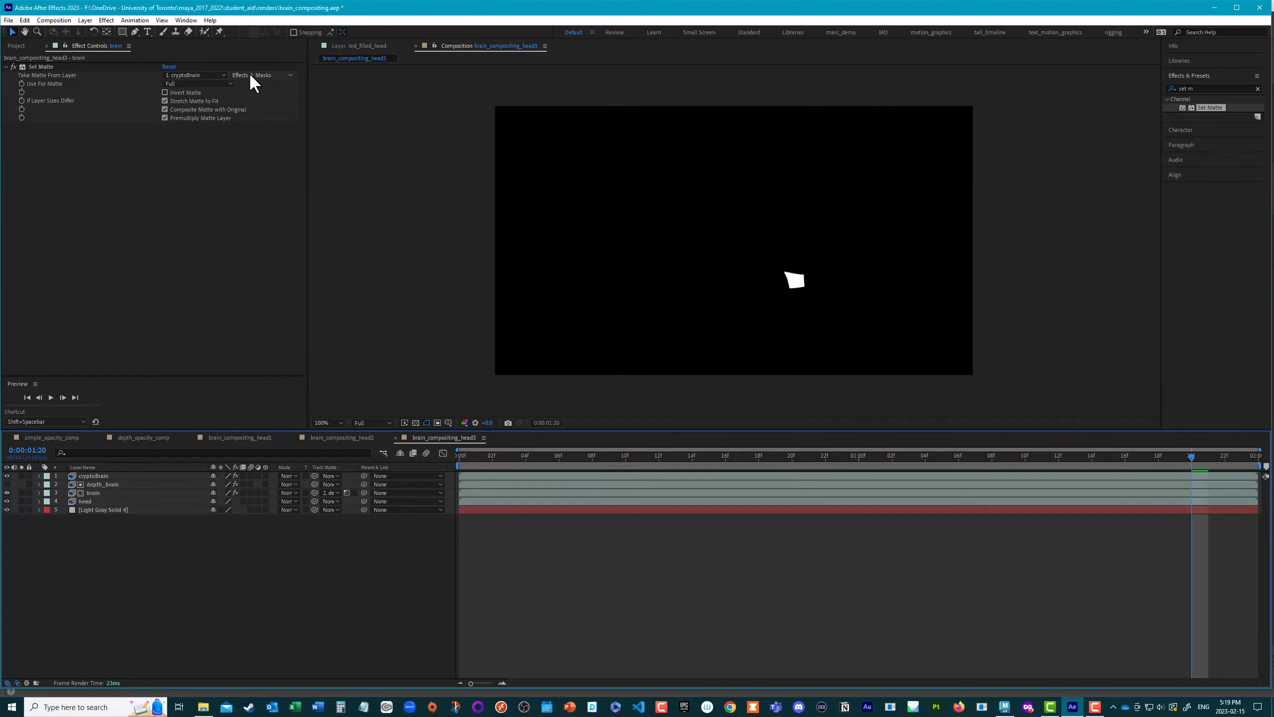
{"action": "left_click", "coordinate": [205, 75]}
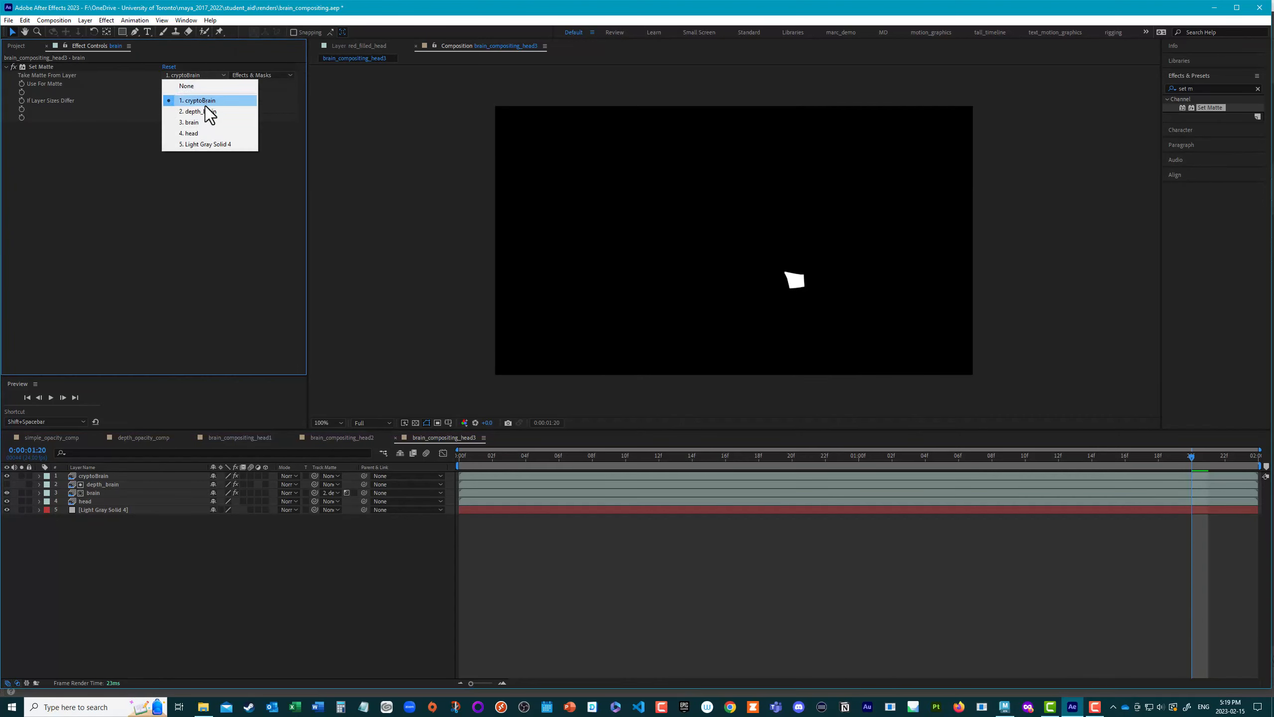
{"action": "left_click", "coordinate": [187, 86]}
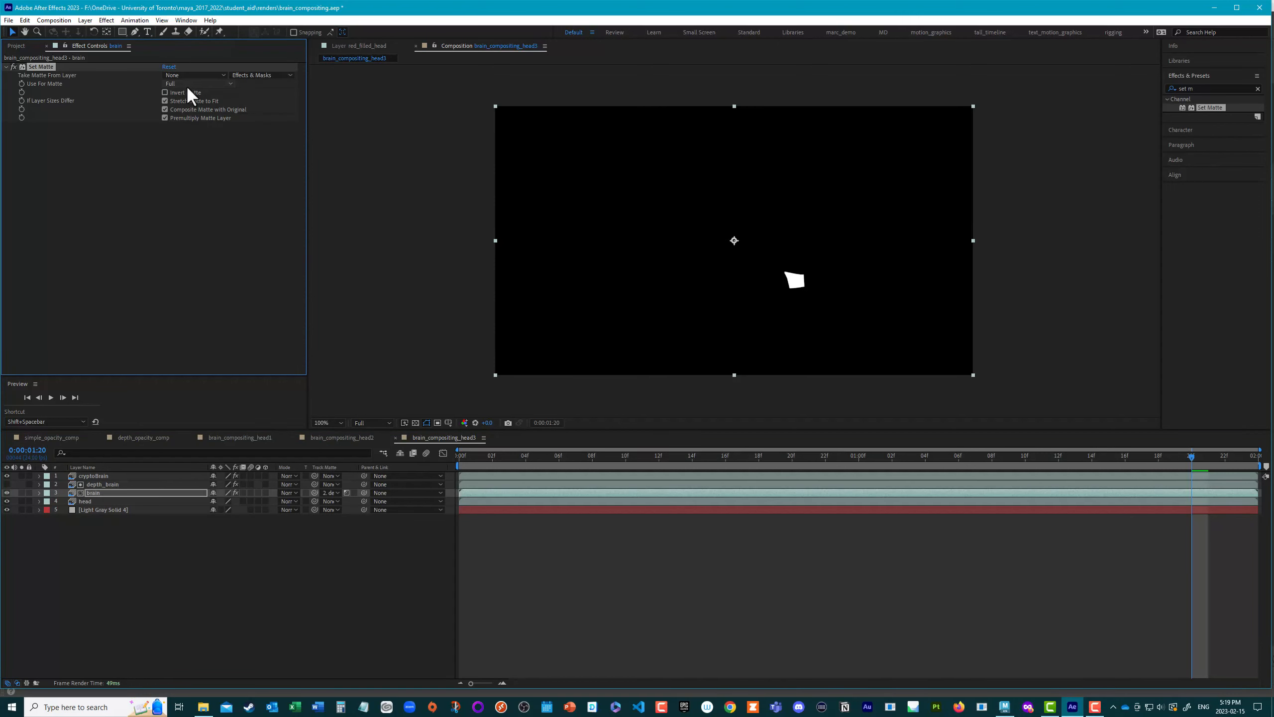
{"action": "left_click", "coordinate": [6, 475]}
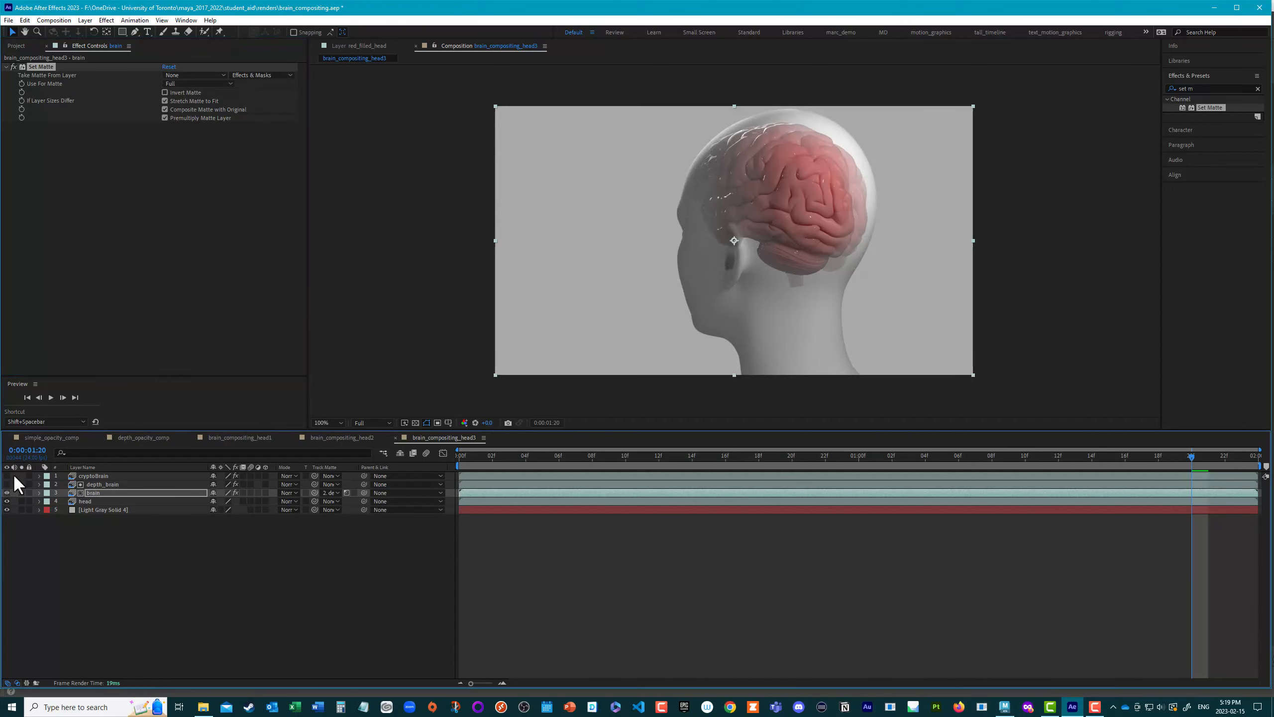
Step: Move cryptoBrain directly below the brain layer and choose it as the matte source in the brain layer's Set Matte
{"action": "mouse_move", "coordinate": [102, 474]}
{"action": "left_mouse_down"}
{"action": "mouse_move", "coordinate": [100, 498]}
{"action": "mouse_move", "coordinate": [109, 494]}
{"action": "left_mouse_up"}
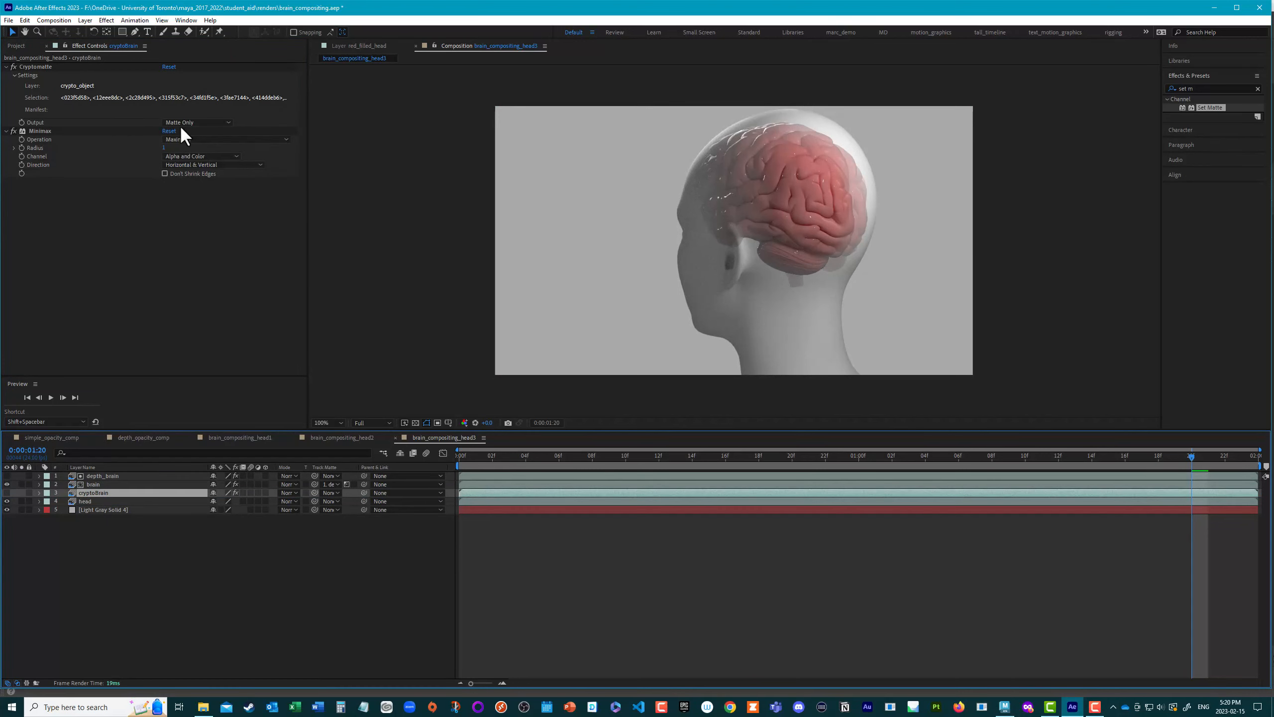
{"action": "left_click", "coordinate": [97, 484]}
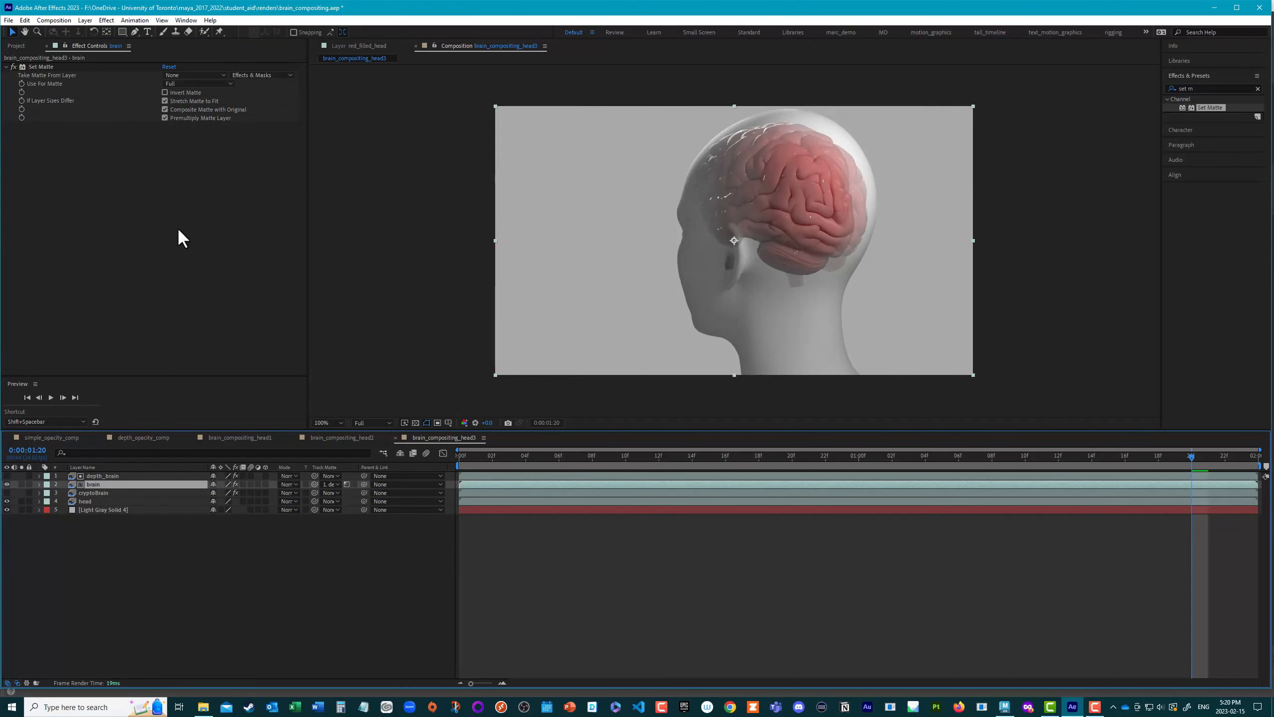
{"action": "left_click", "coordinate": [191, 76]}
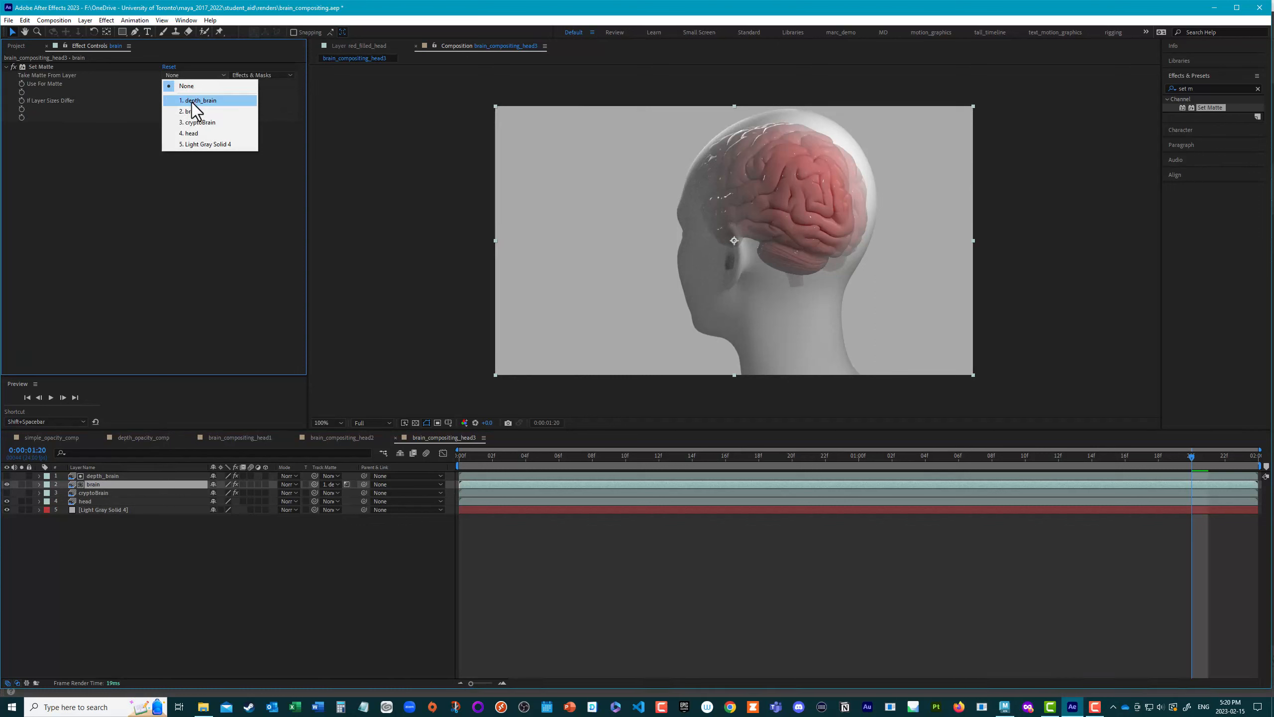
{"action": "left_click", "coordinate": [198, 122]}
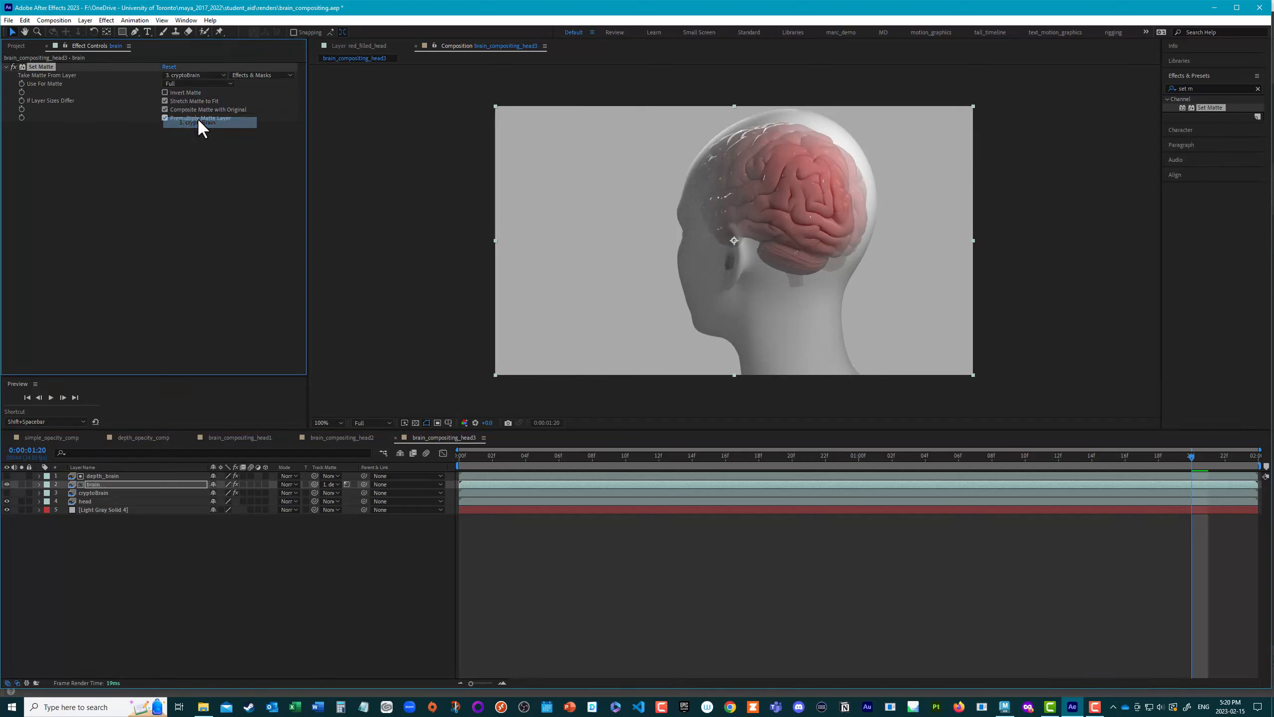
Step: Try the brain layer's Set Matte with cryptoBrain's Source version and Alpha Channel for the matte
{"action": "left_click", "coordinate": [239, 75]}
{"action": "left_click", "coordinate": [258, 86]}
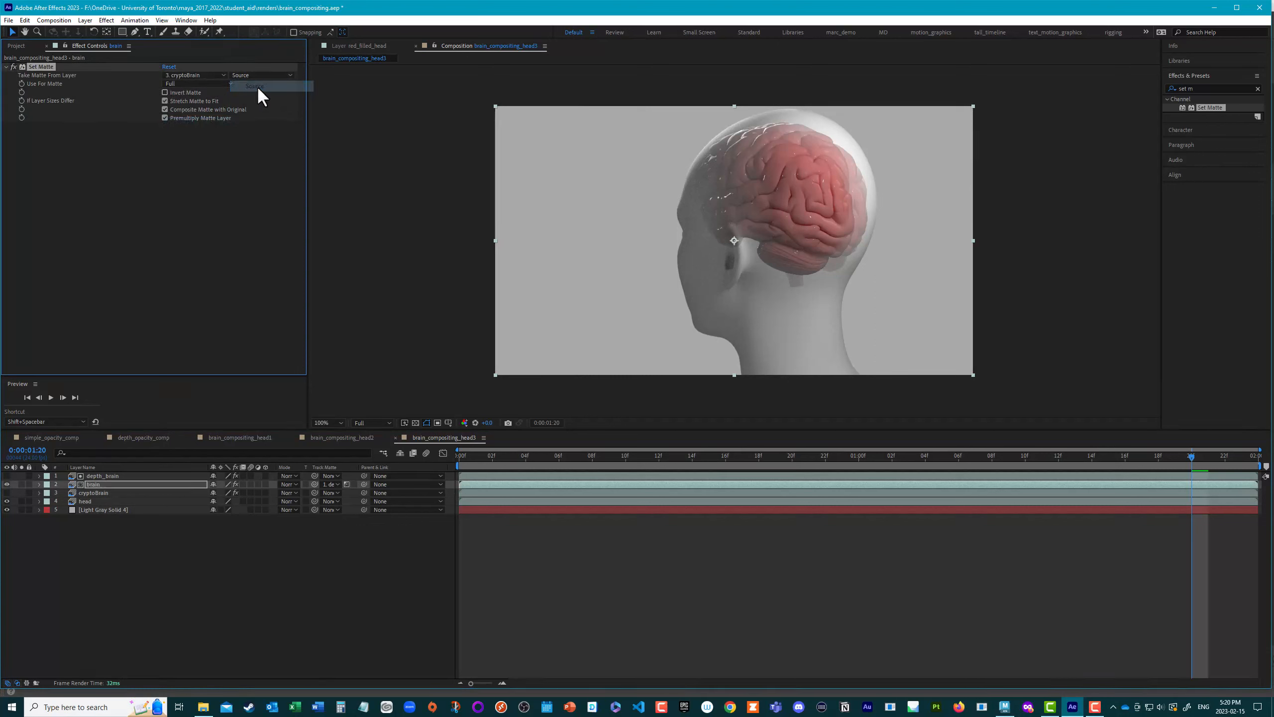
{"action": "left_click", "coordinate": [258, 72]}
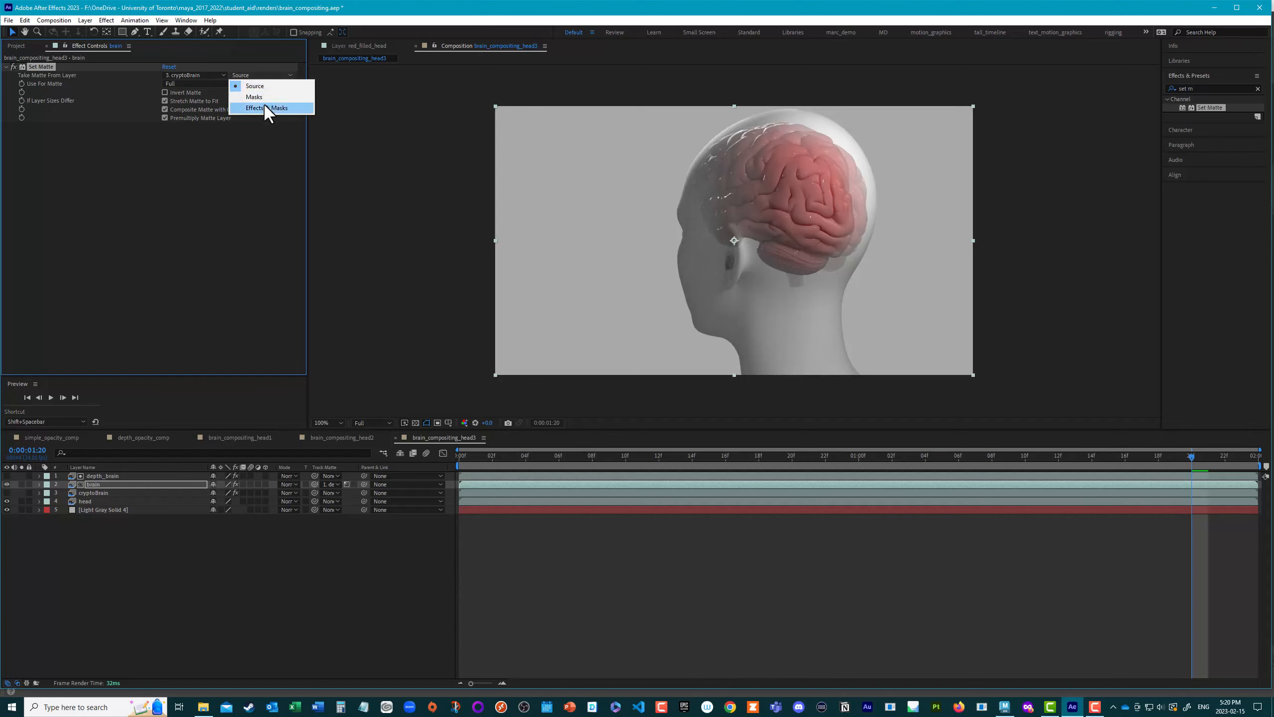
{"action": "left_click", "coordinate": [267, 85]}
{"action": "left_click", "coordinate": [196, 83]}
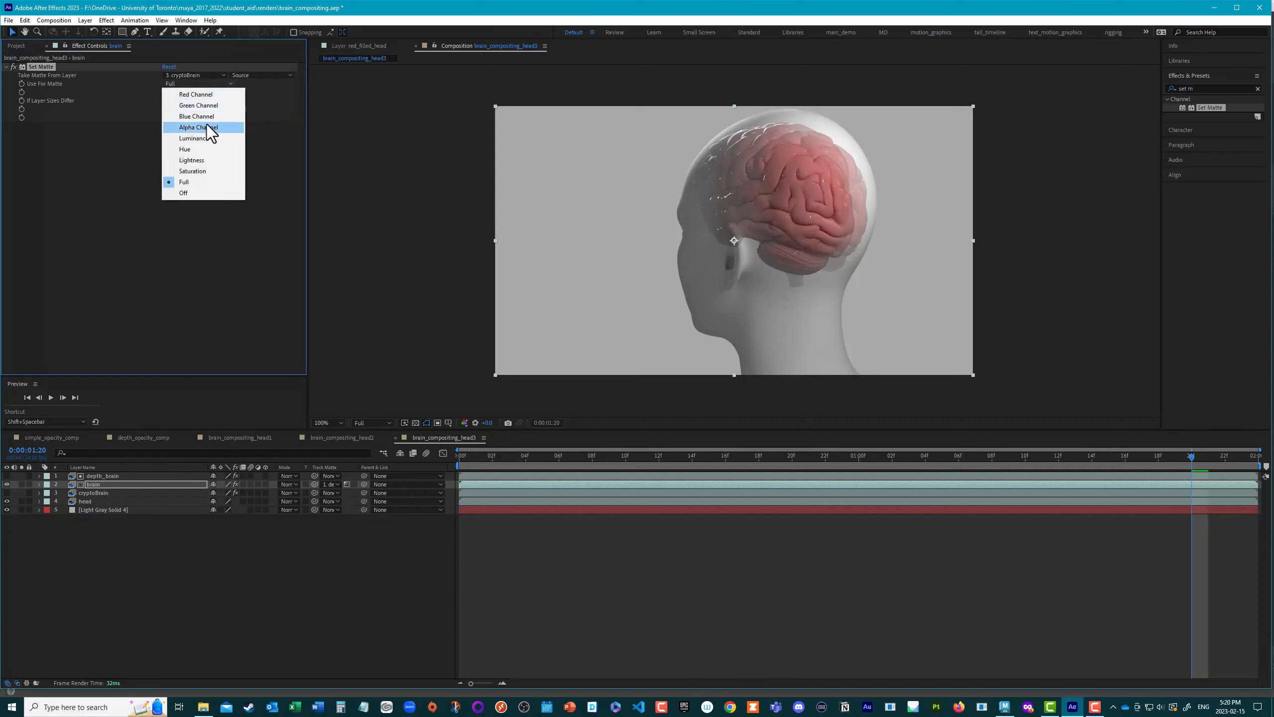
{"action": "left_click", "coordinate": [205, 124]}
Step: Set the brain layer's Set Matte to use Lightness for the matte, taken from cryptoBrain with Effects & Masks
{"action": "left_click", "coordinate": [190, 84]}
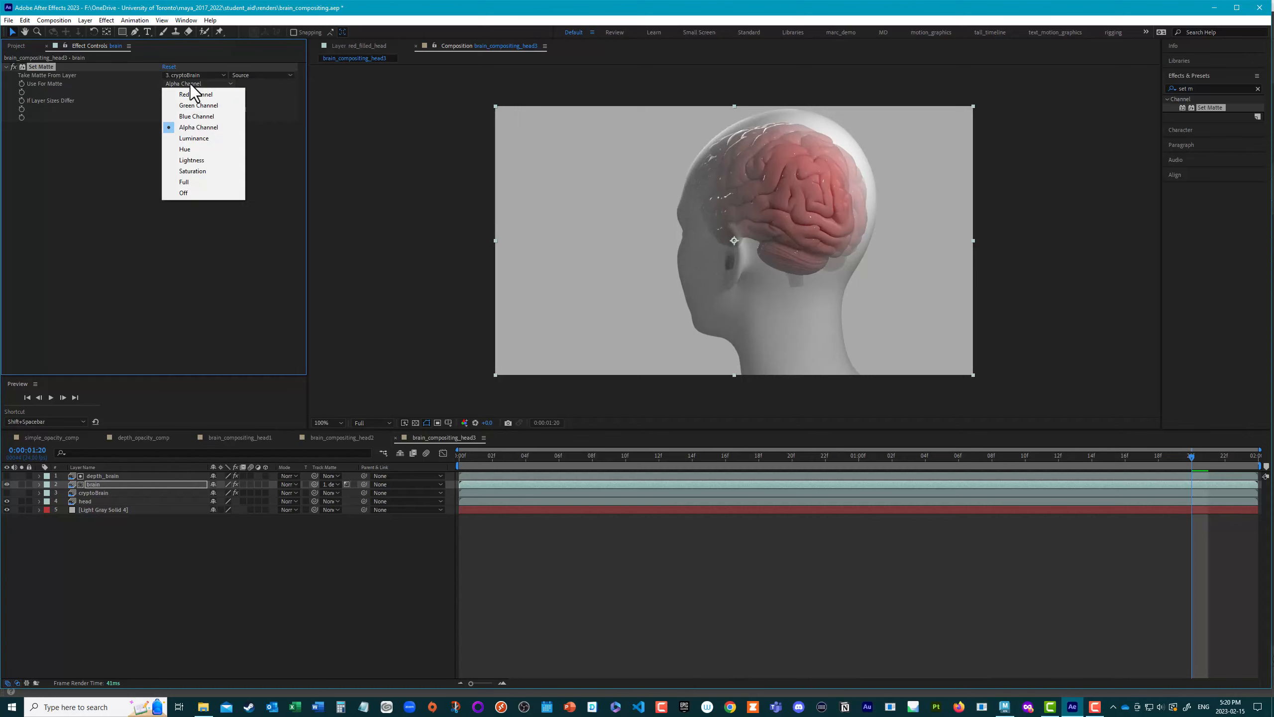
{"action": "left_click", "coordinate": [192, 159]}
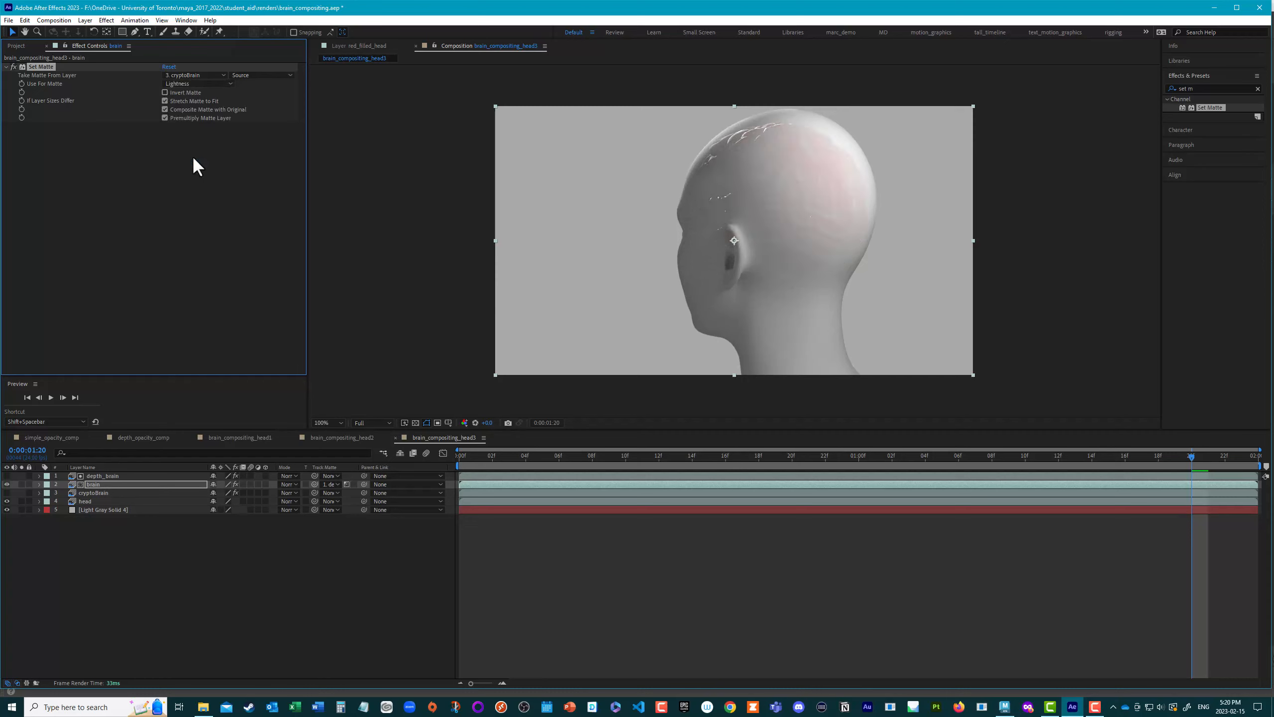
{"action": "left_click", "coordinate": [255, 76]}
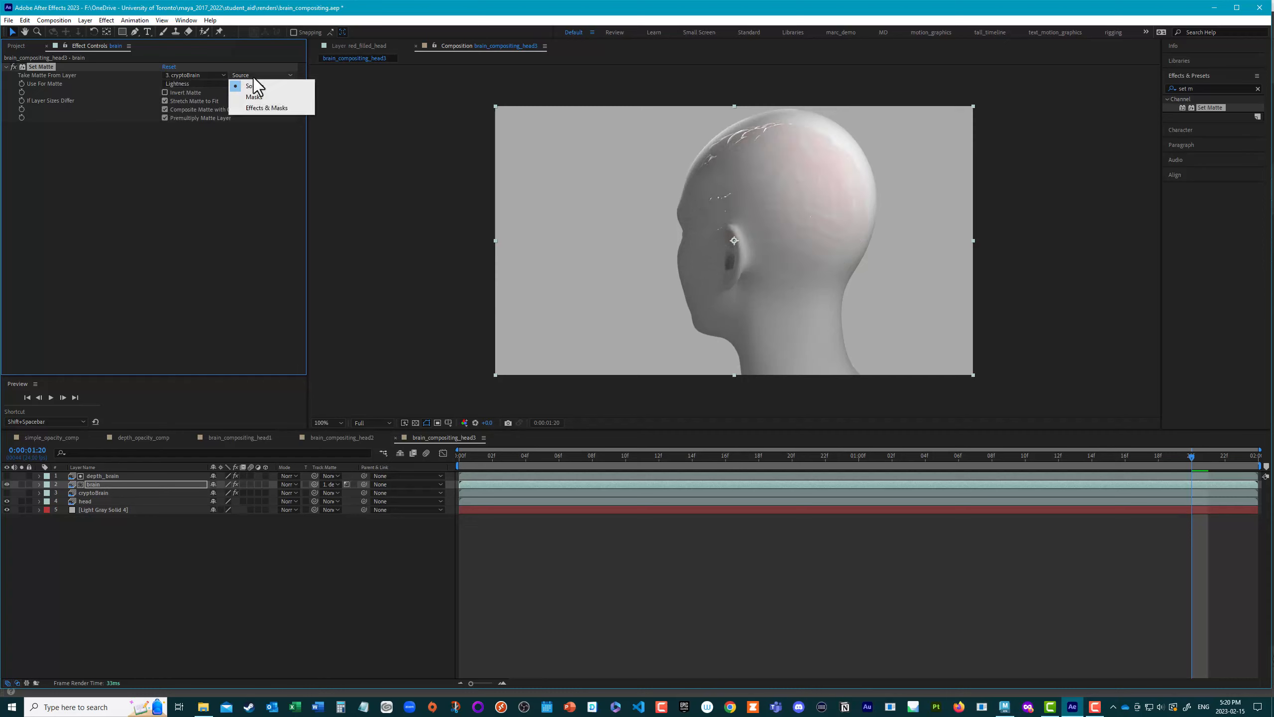
{"action": "left_click", "coordinate": [264, 106]}
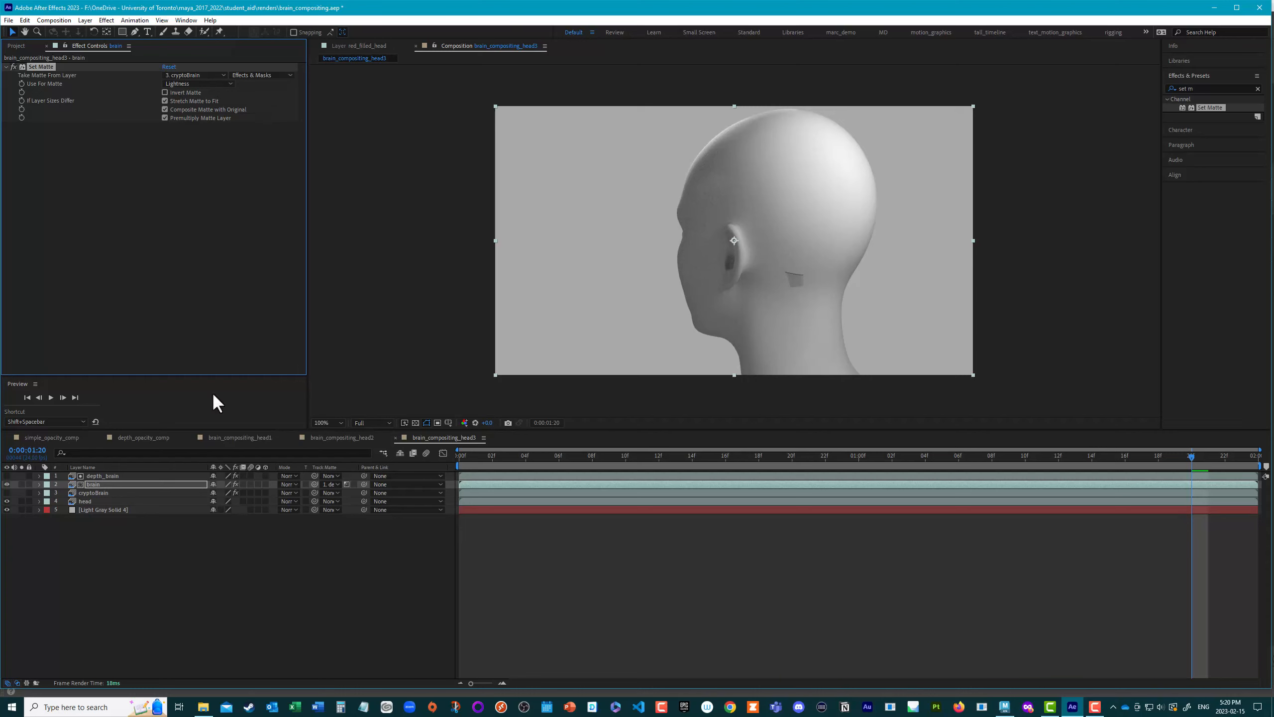
Step: Find the Invert effect, apply it to the cryptoBrain layer, and check the brain composite at 0:00:01:17
{"action": "left_click", "coordinate": [103, 493]}
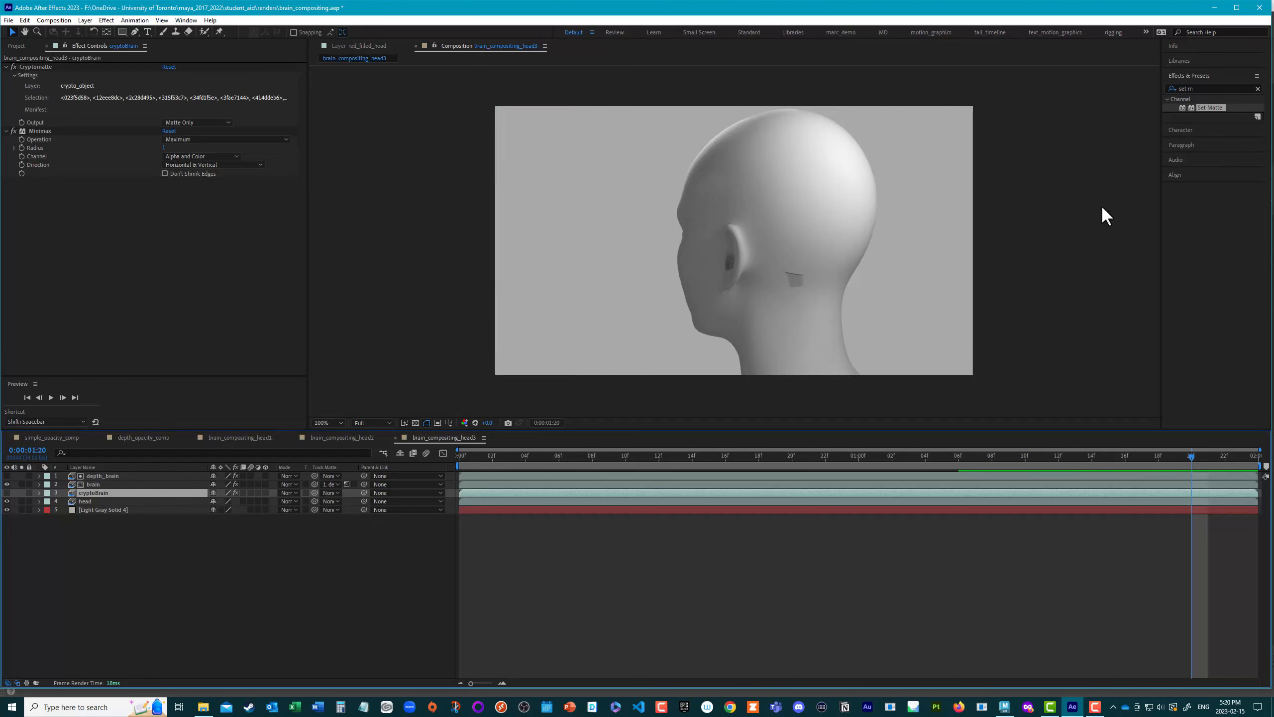
{"action": "left_click", "coordinate": [1197, 88]}
{"action": "type", "text": "inver"}
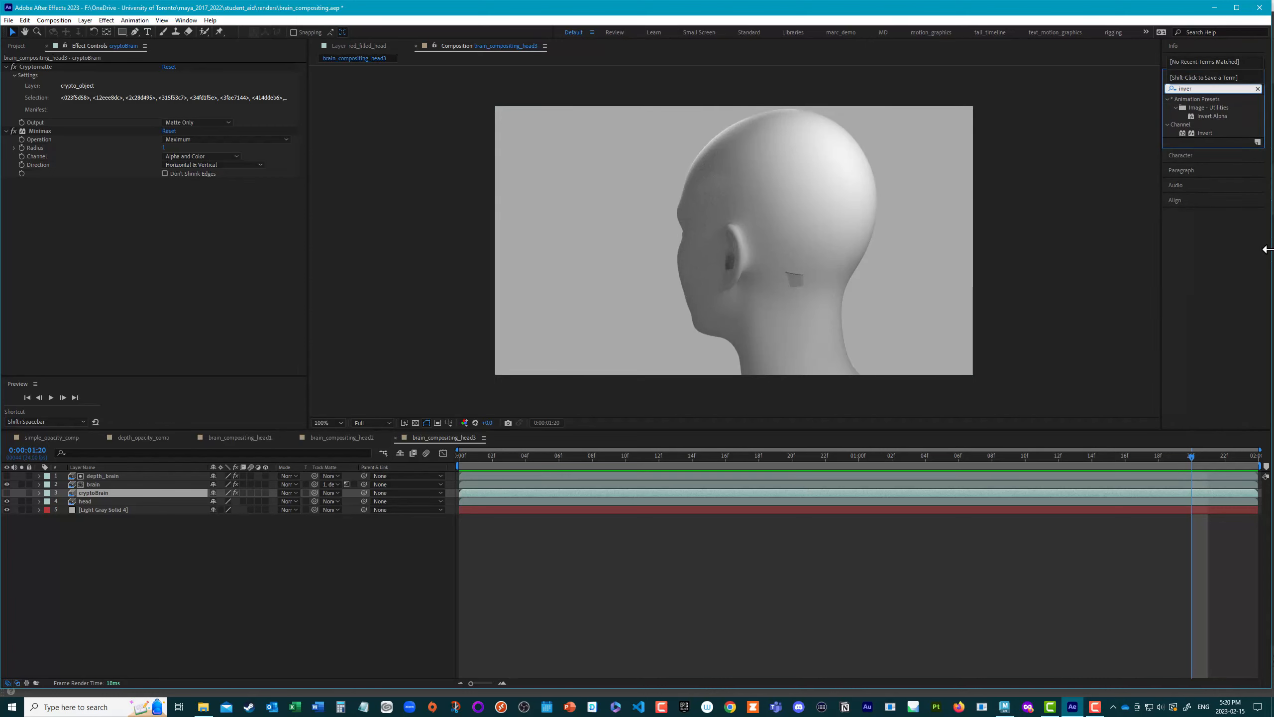
{"action": "double_click", "coordinate": [1202, 130]}
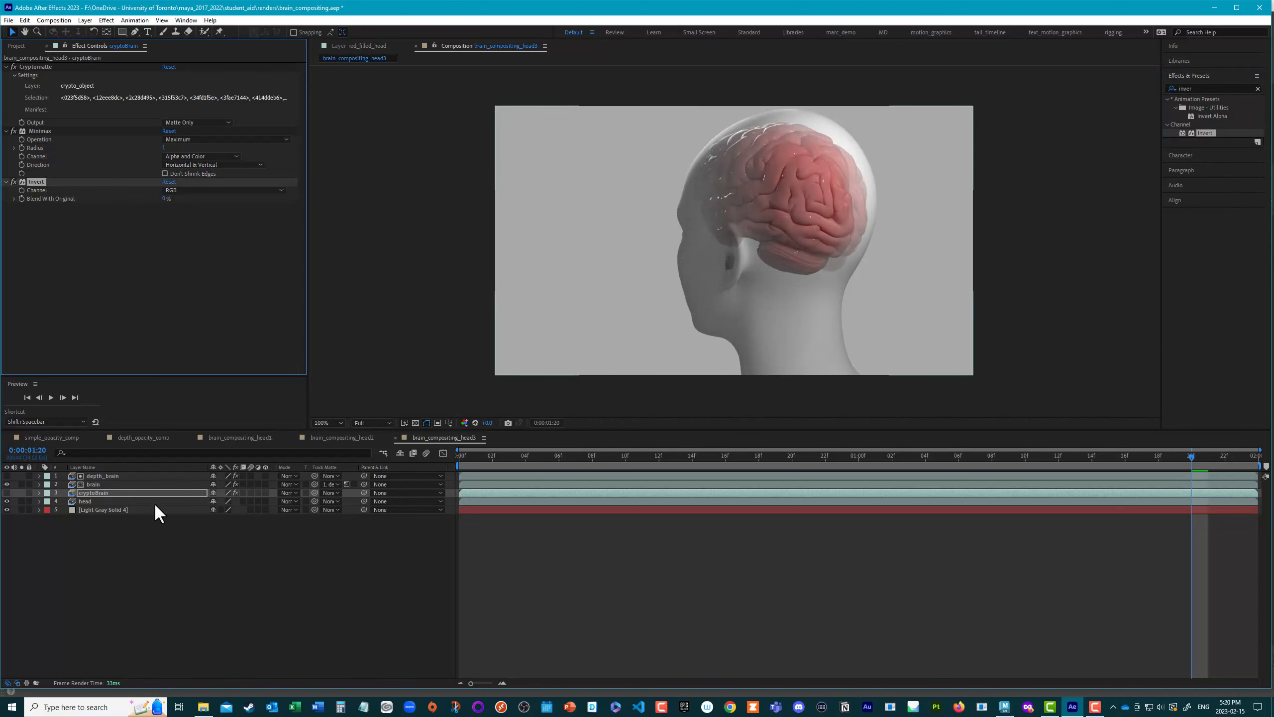
{"action": "left_click", "coordinate": [100, 484]}
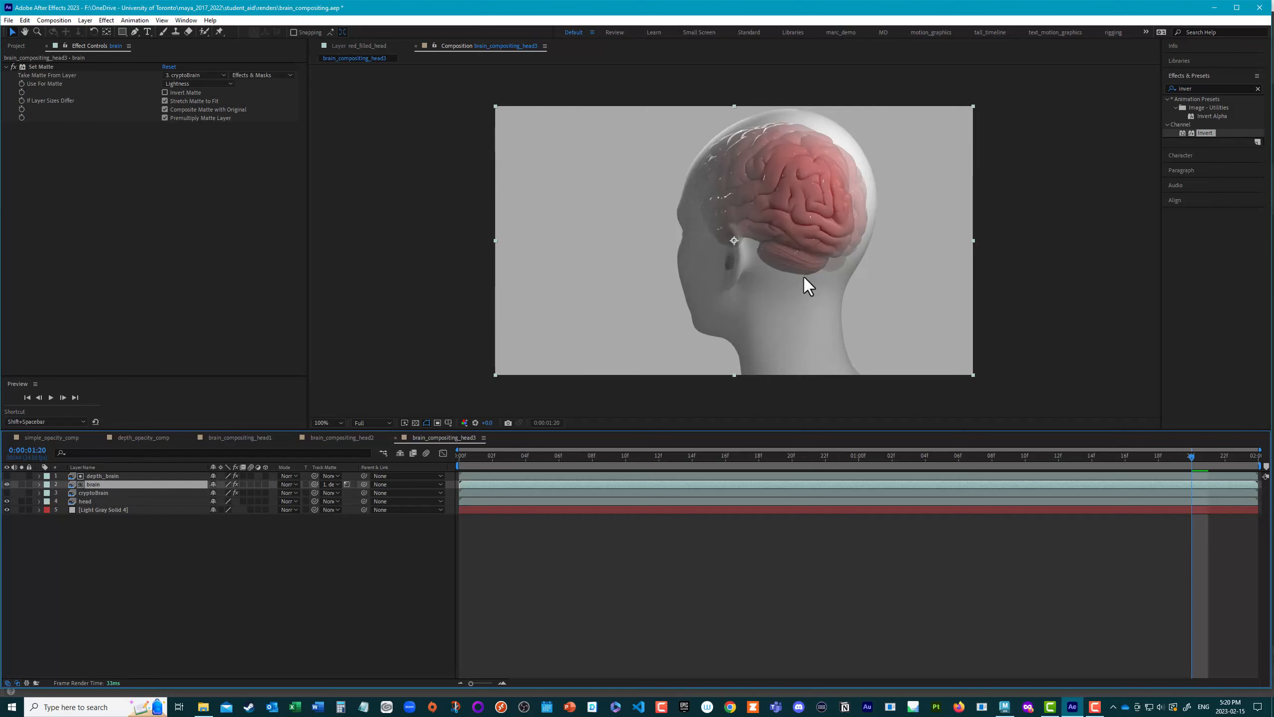
{"action": "left_click_drag", "start_coordinate": [1193, 457], "coordinate": [1142, 488]}
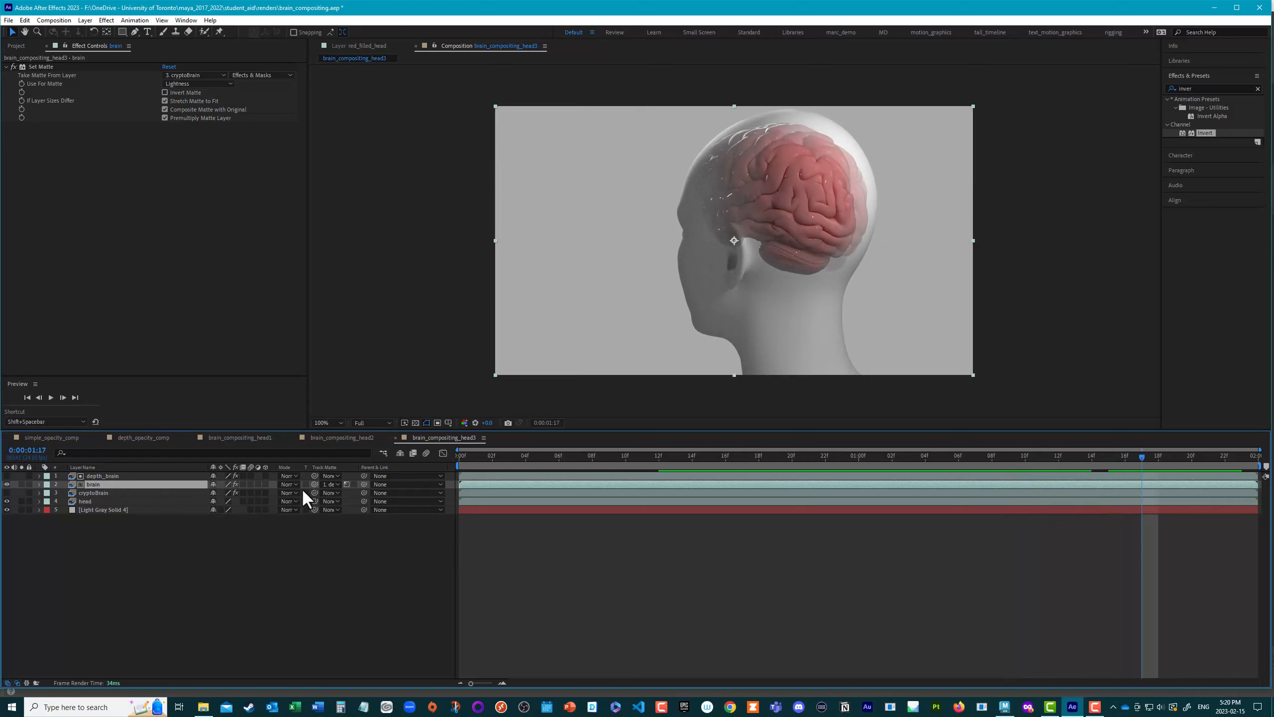
Step: Review the effects on the depth_brain, cryptoBrain and brain layers, including the channel options of brain's Set Matte
{"action": "left_click", "coordinate": [109, 475]}
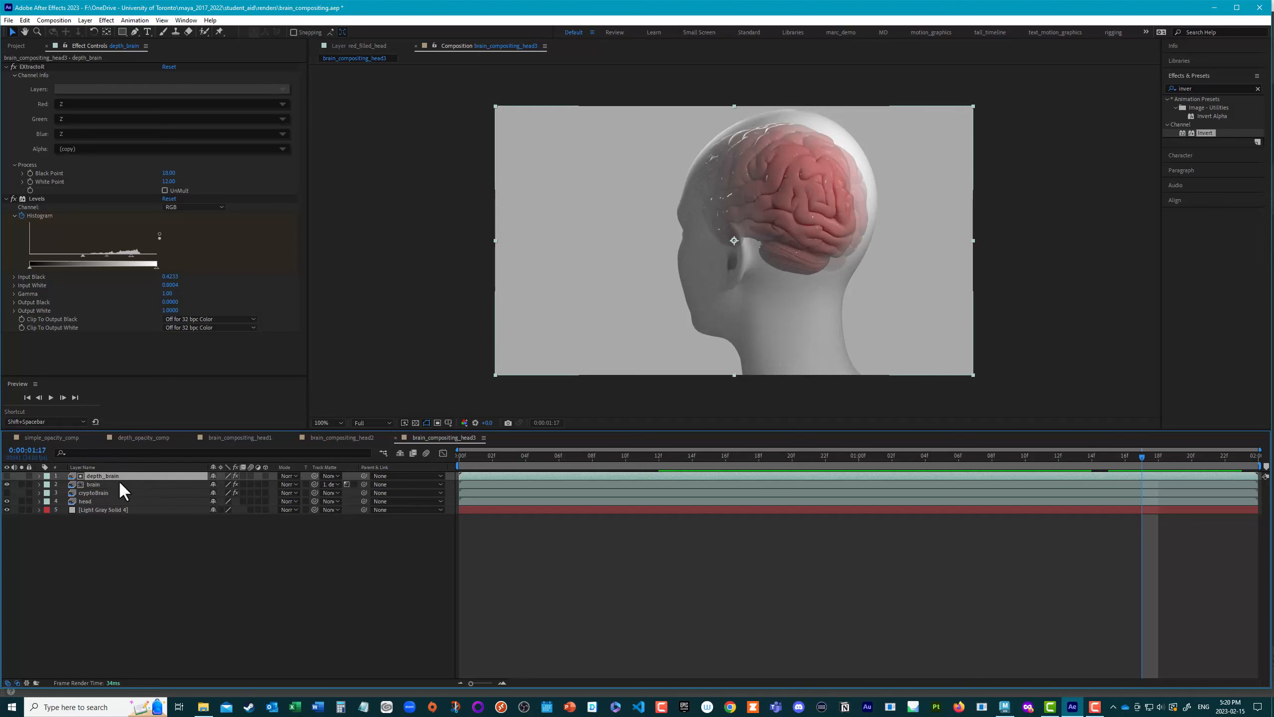
{"action": "left_click", "coordinate": [90, 492]}
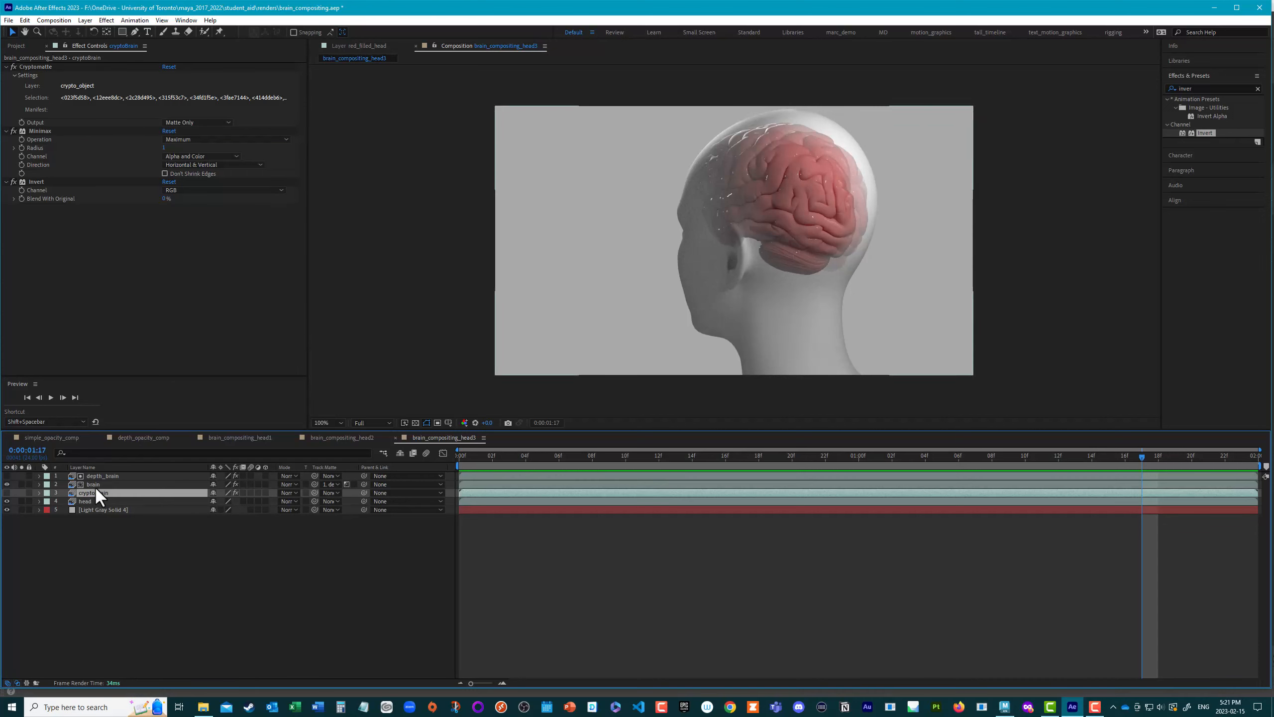
{"action": "left_click", "coordinate": [93, 483]}
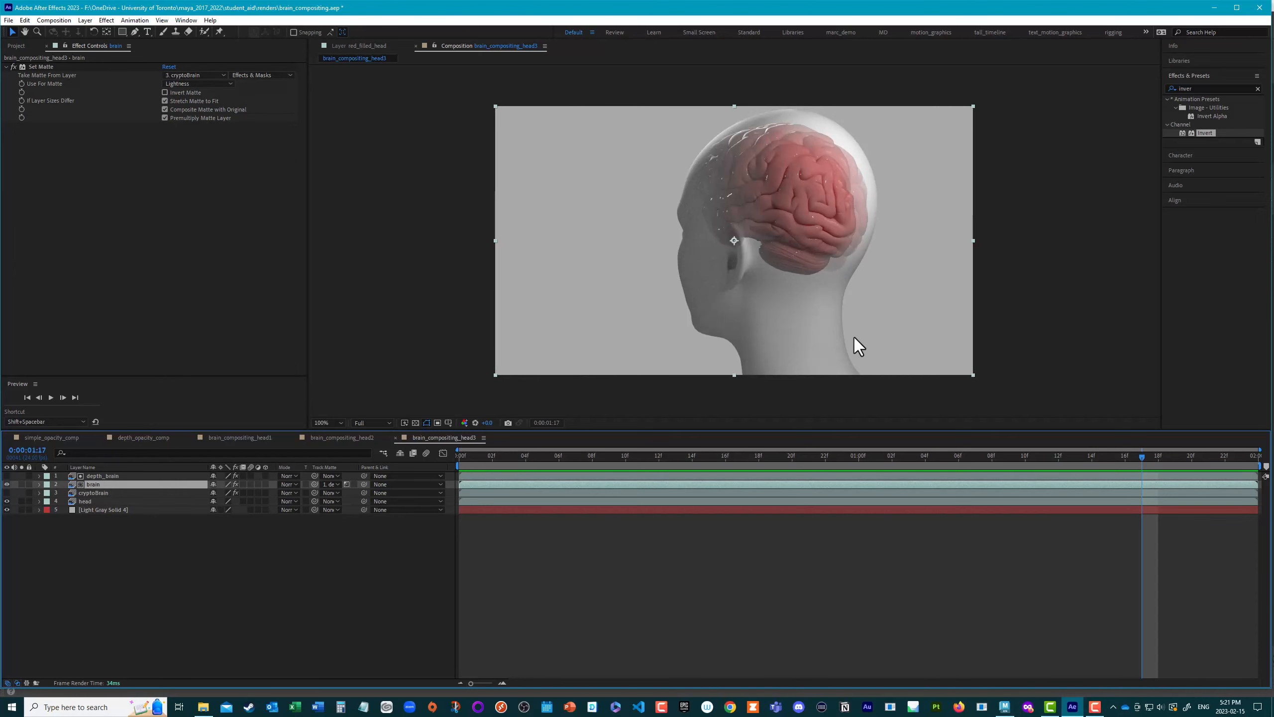
{"action": "left_click", "coordinate": [101, 117]}
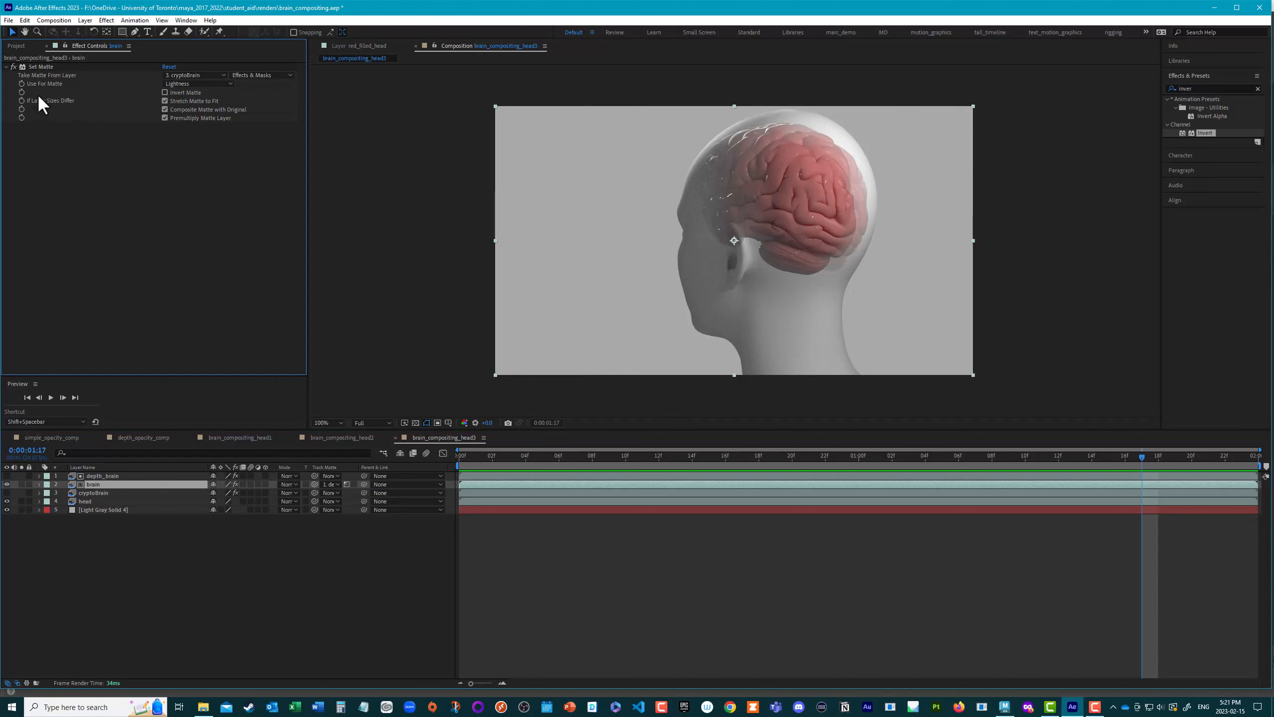
{"action": "left_click", "coordinate": [44, 68]}
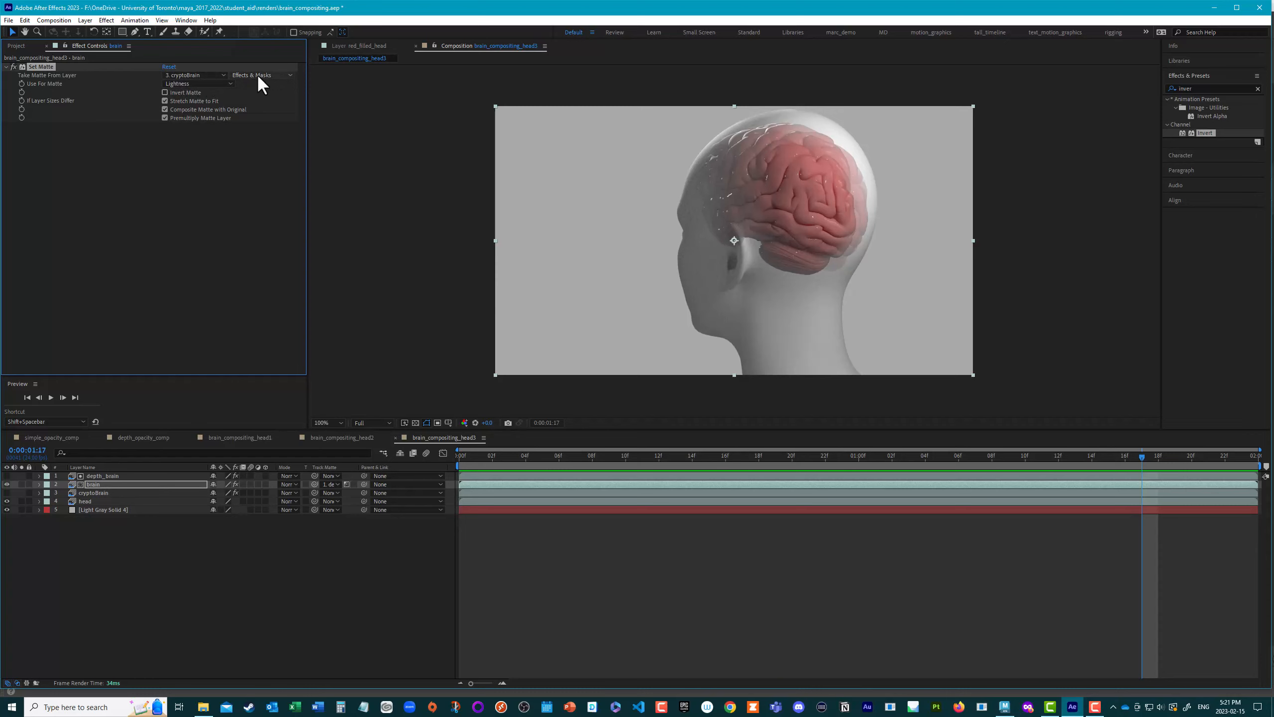
{"action": "left_click", "coordinate": [191, 83]}
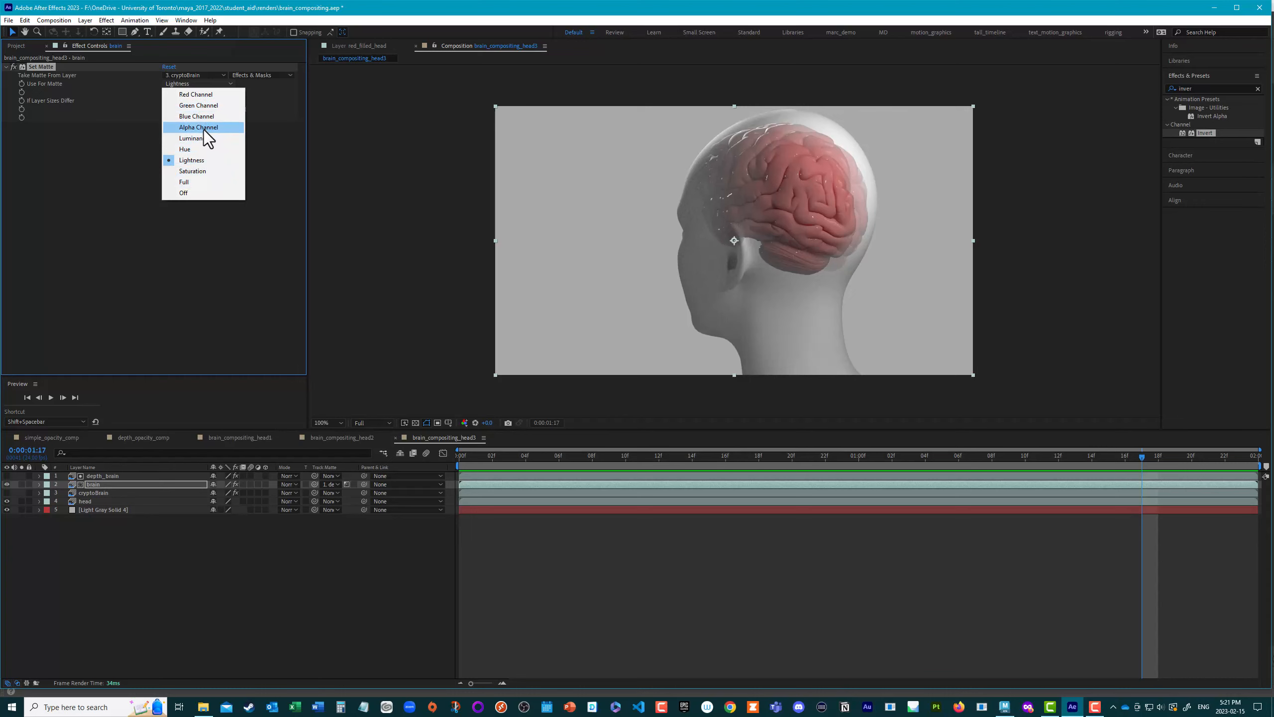
{"action": "left_click", "coordinate": [116, 165]}
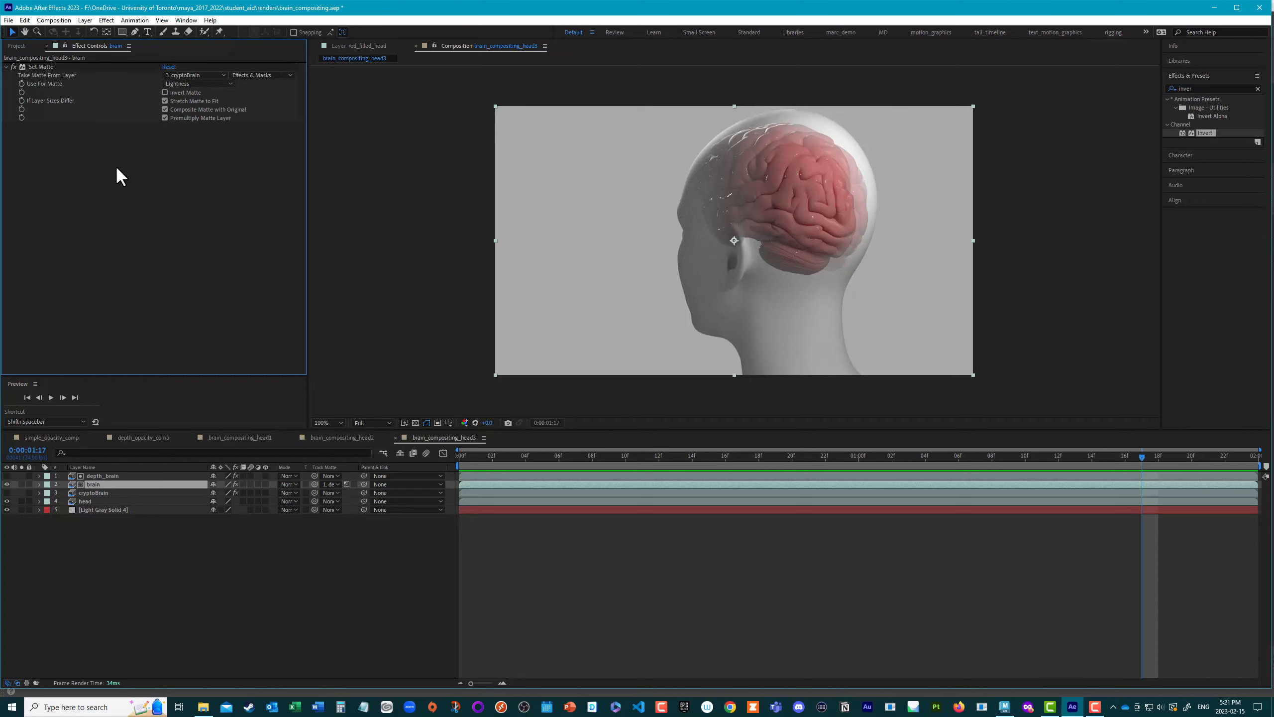
{"action": "left_click", "coordinate": [96, 492]}
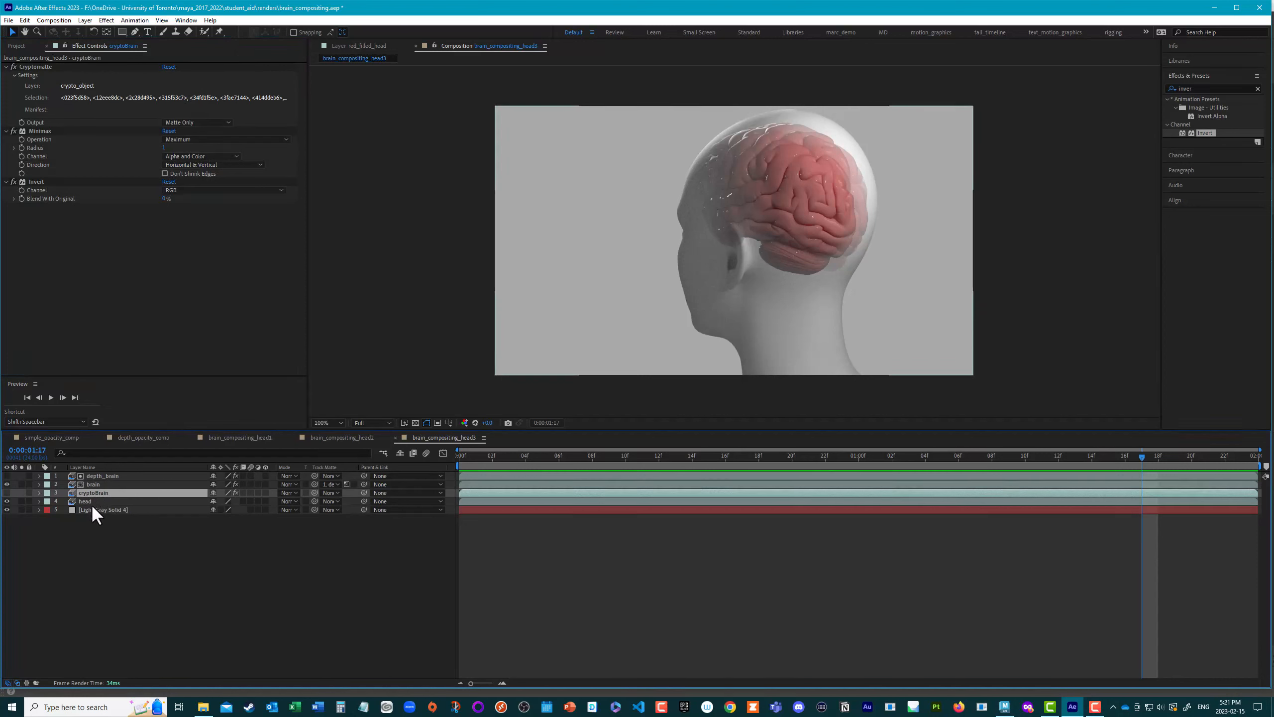
{"action": "left_click_drag", "start_coordinate": [106, 491], "coordinate": [179, 394]}
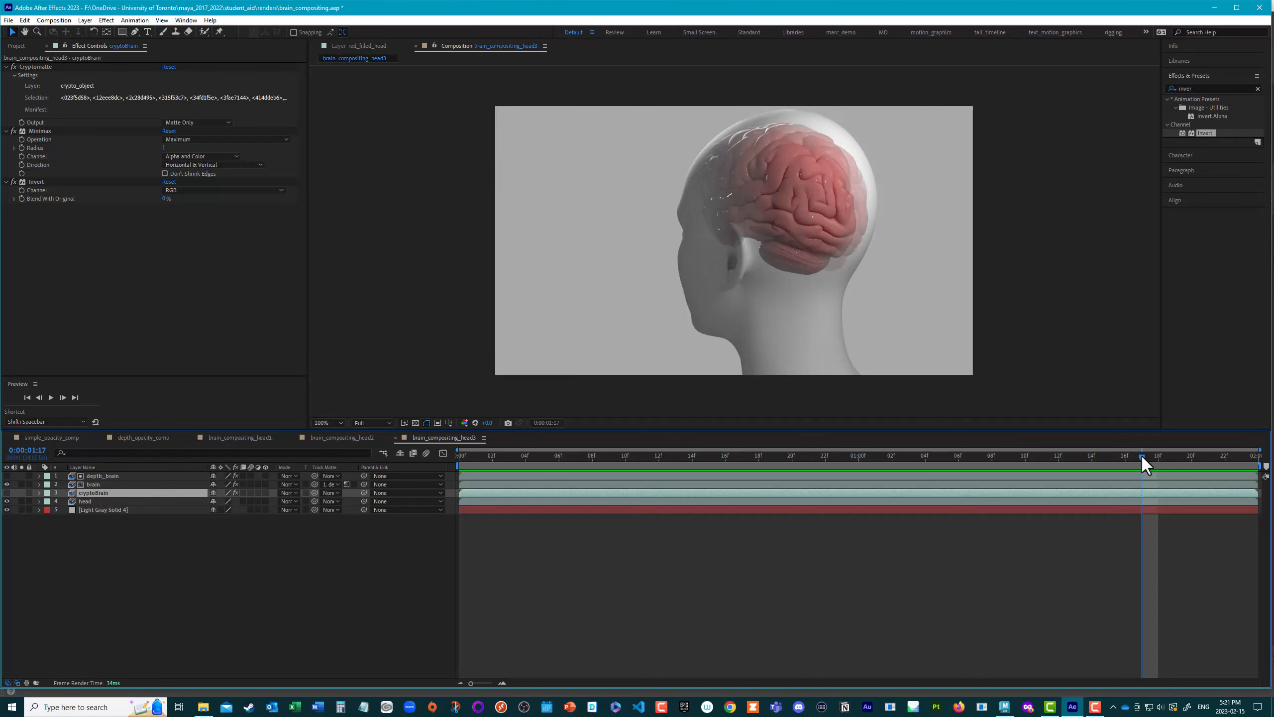
Step: Preview the head and brain composite from the first frame
{"action": "left_click_drag", "start_coordinate": [1144, 464], "coordinate": [387, 432]}
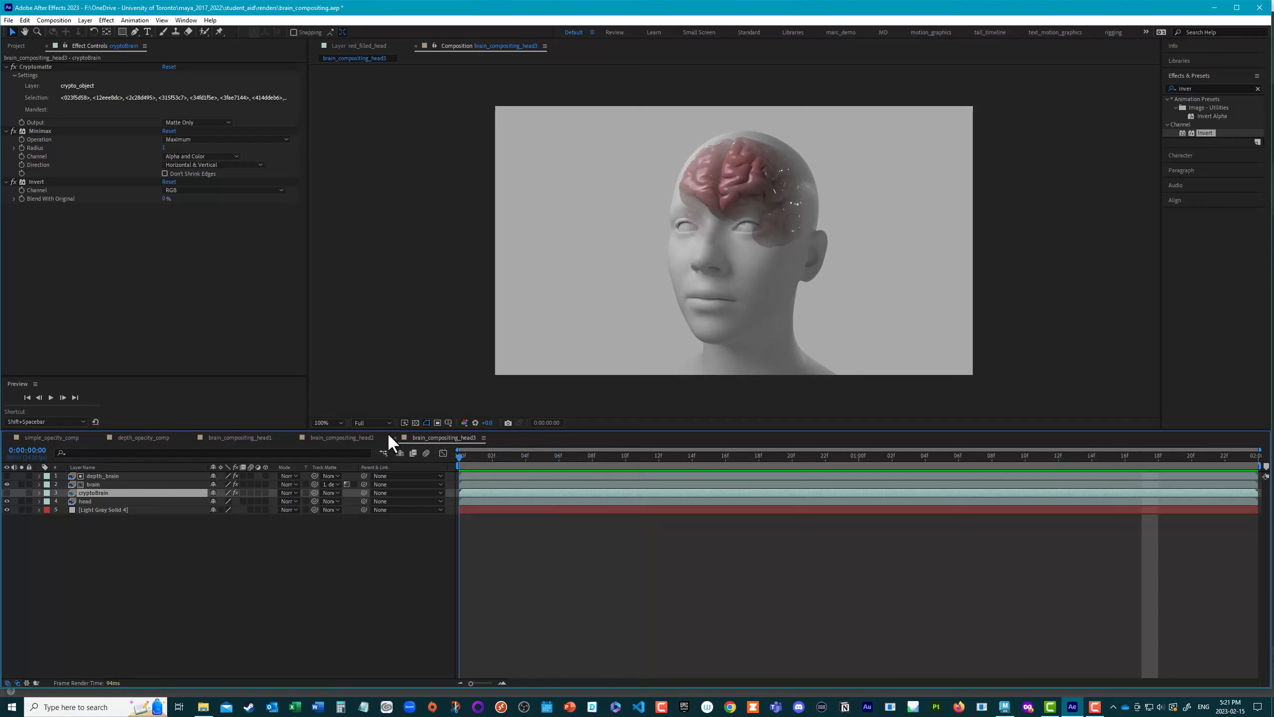
{"action": "key", "text": "space"}
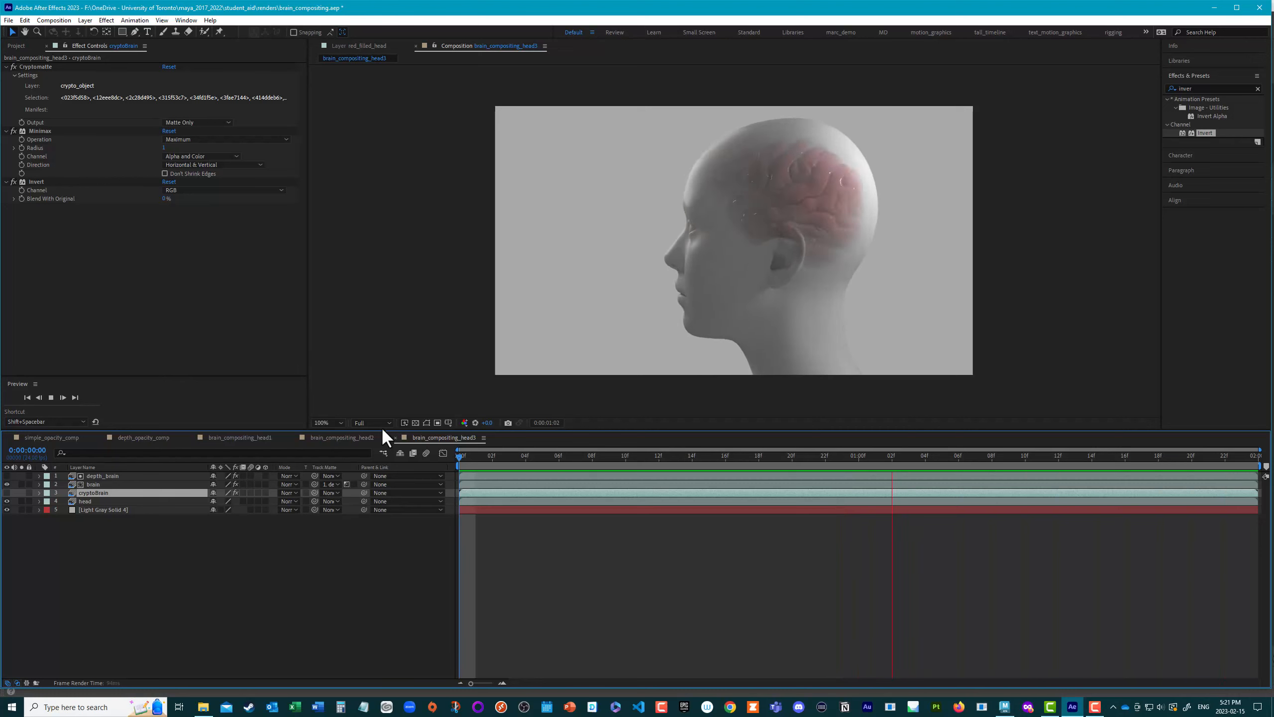
{"action": "key", "text": "space"}
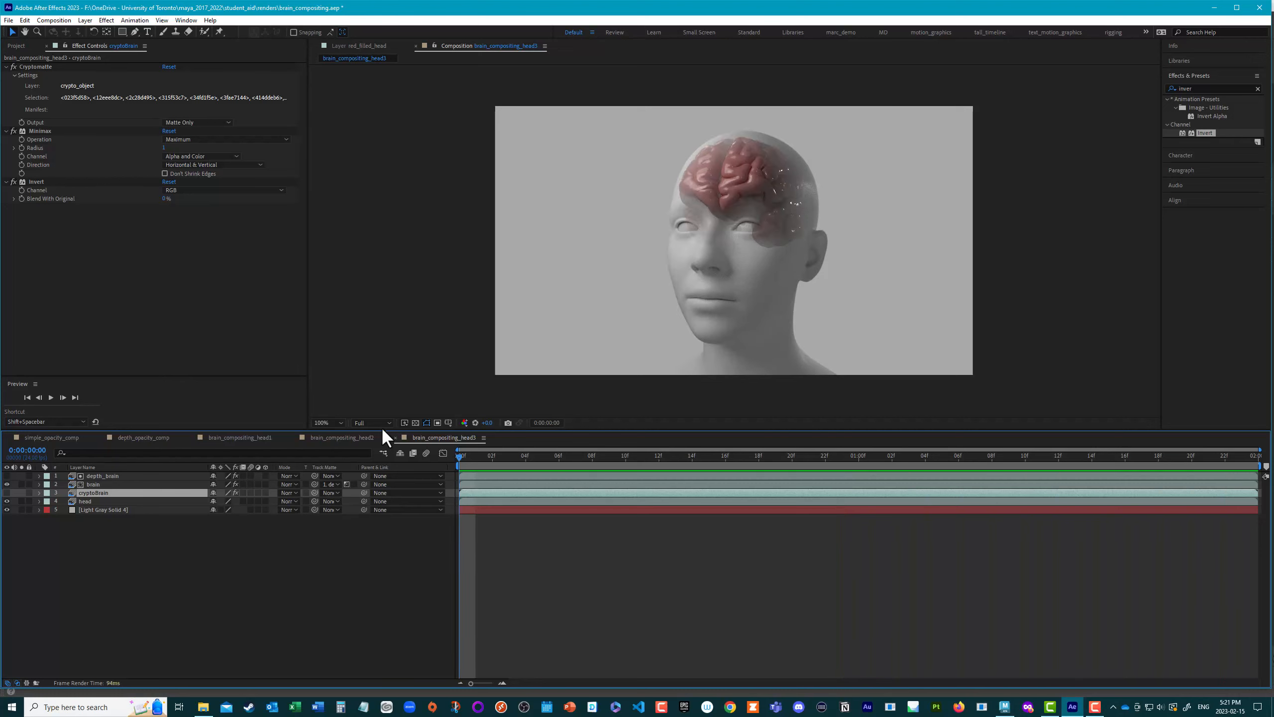
Step: Reveal depth_brain's Levels keyframes and add a Histogram keyframe at 0:00:00:16 with a lower Input Black to bring the brain back
{"action": "left_click", "coordinate": [103, 476]}
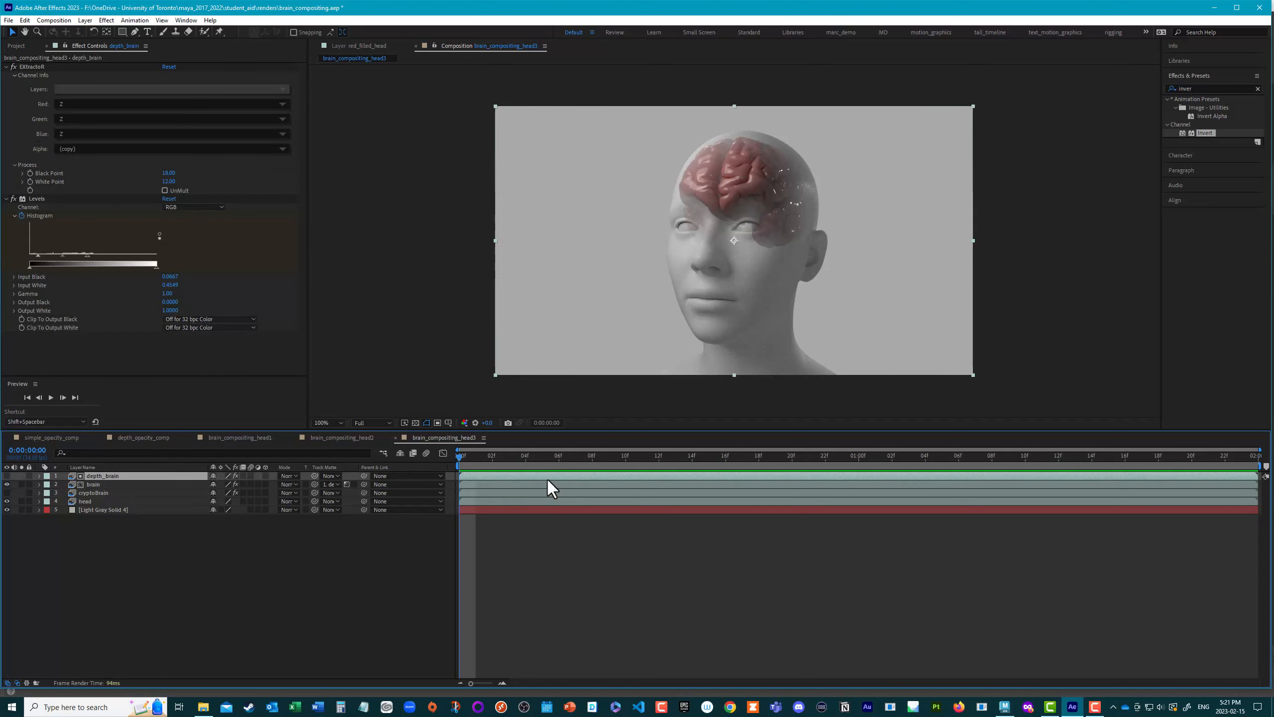
{"action": "key", "text": "u"}
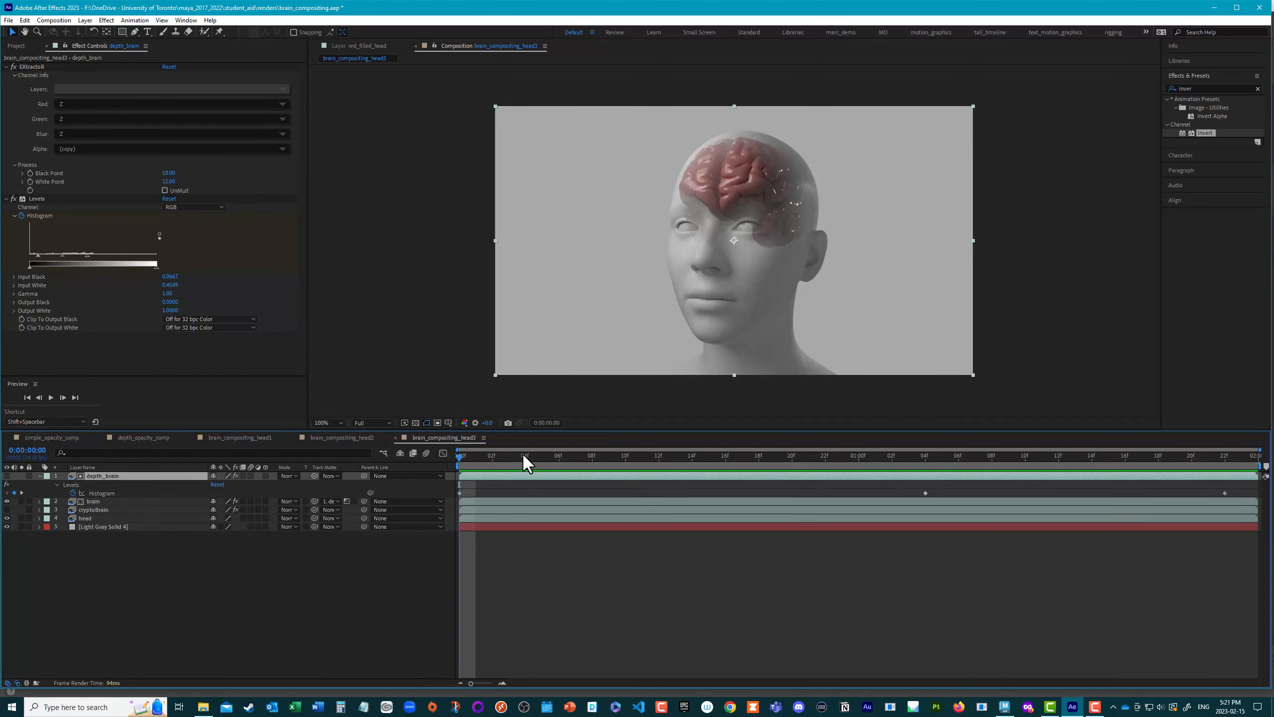
{"action": "left_click_drag", "start_coordinate": [445, 453], "coordinate": [730, 477]}
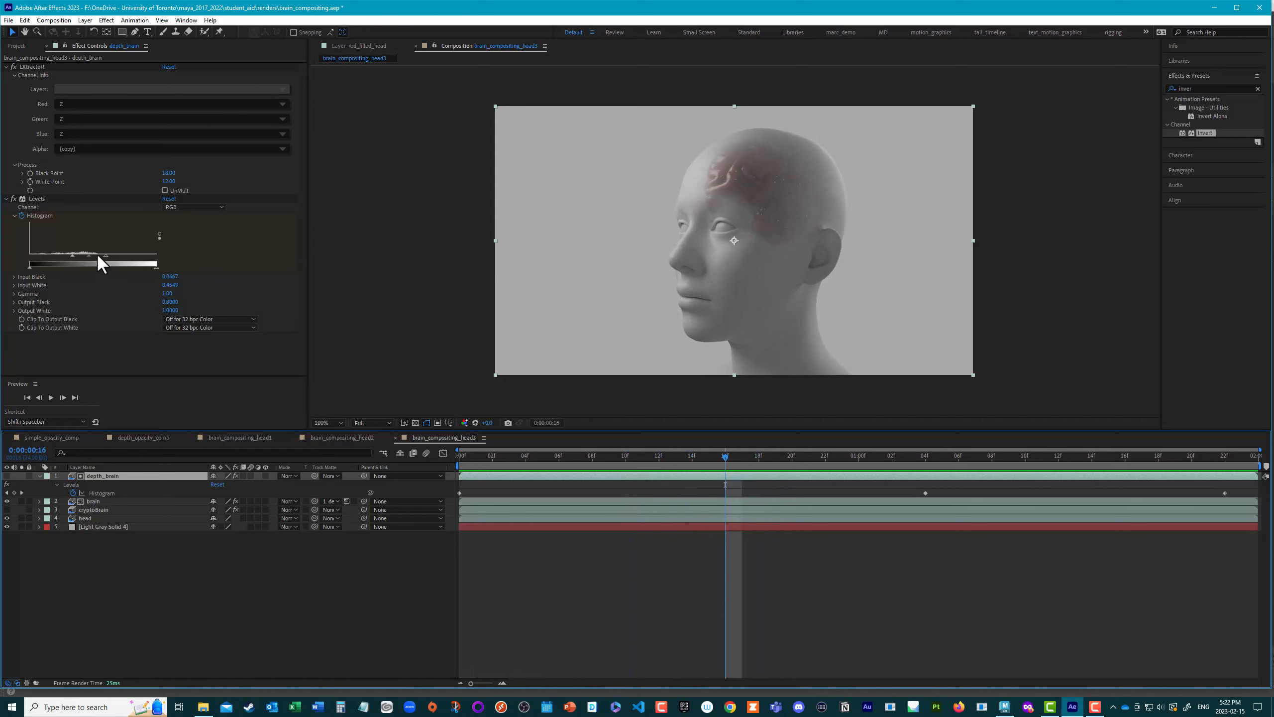
{"action": "left_click_drag", "start_coordinate": [74, 255], "coordinate": [49, 255]}
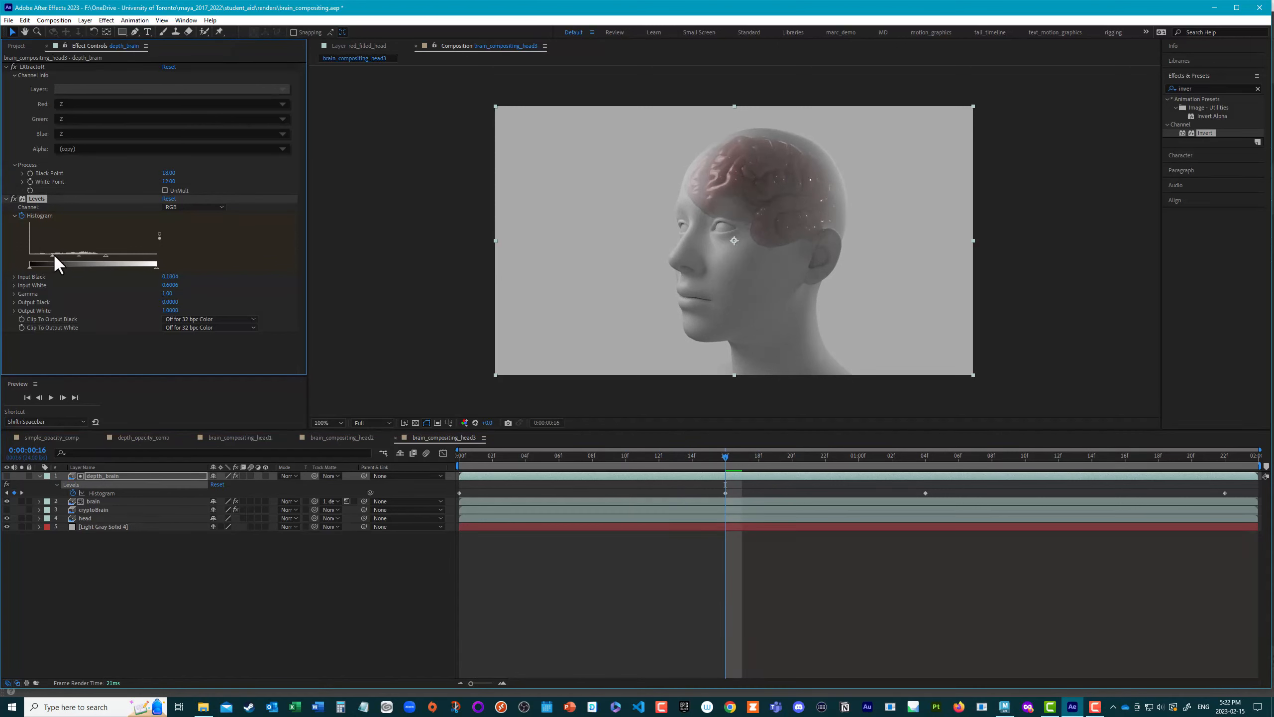
Step: Move the third Histogram keyframe on depth_brain to 0:00:01:10 and preview the animation from the first frame
{"action": "left_click_drag", "start_coordinate": [722, 456], "coordinate": [1030, 506]}
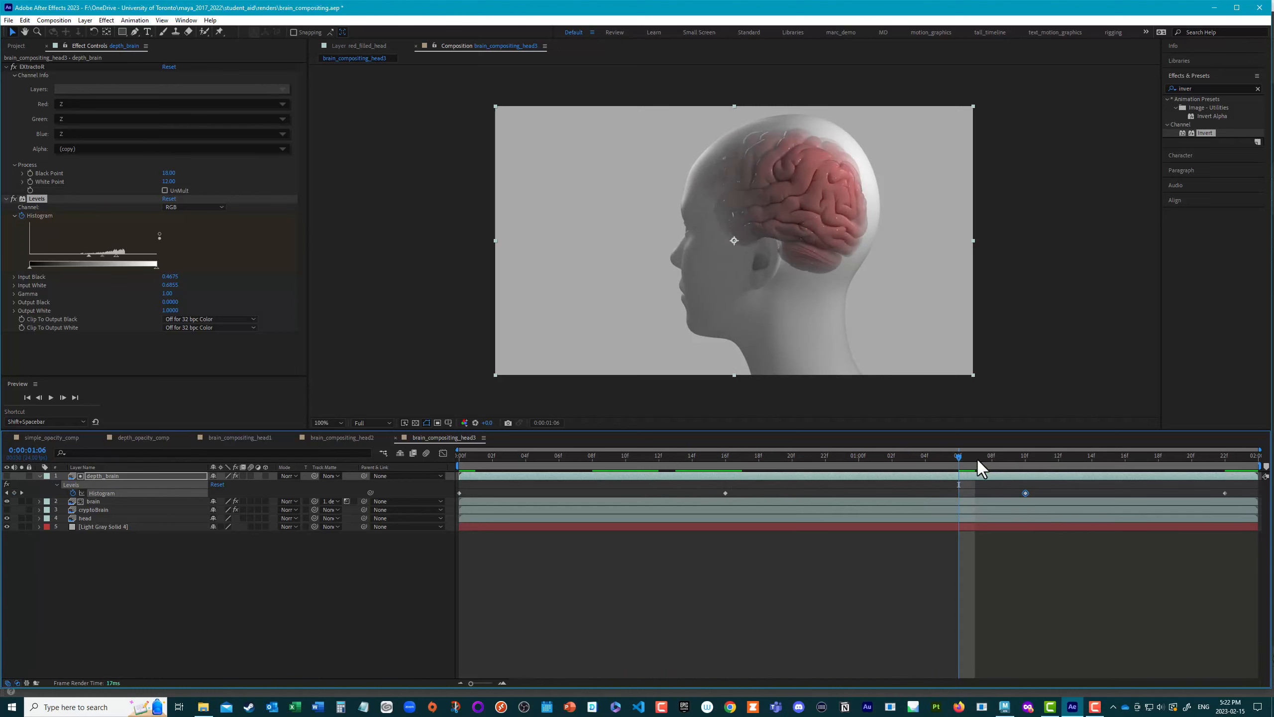
{"action": "left_click_drag", "start_coordinate": [978, 458], "coordinate": [567, 441]}
{"action": "key", "text": "space"}
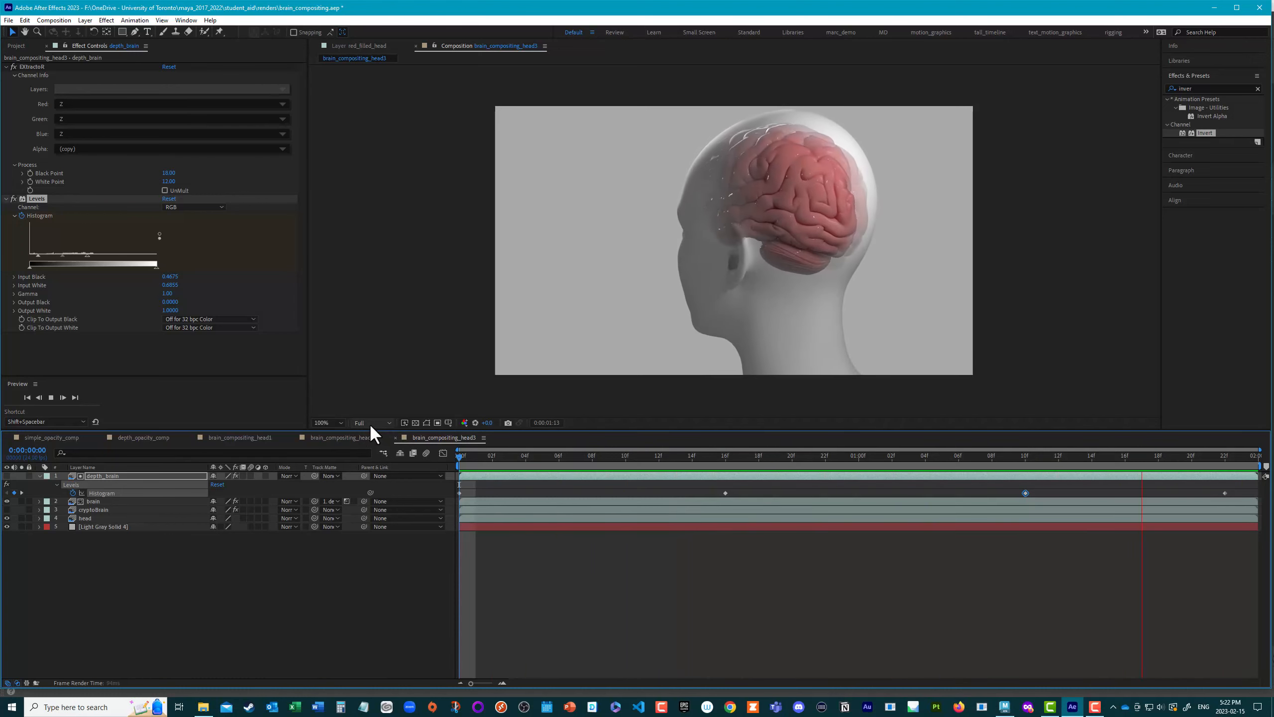
{"action": "key", "text": "space"}
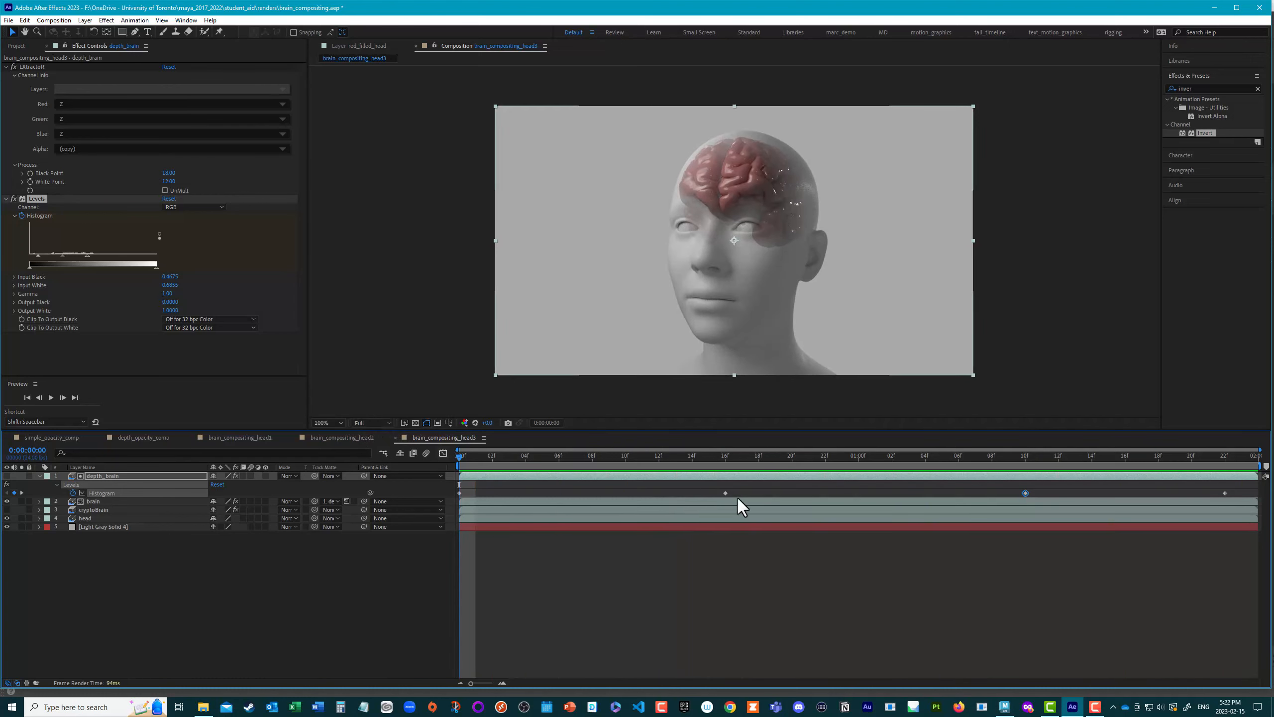